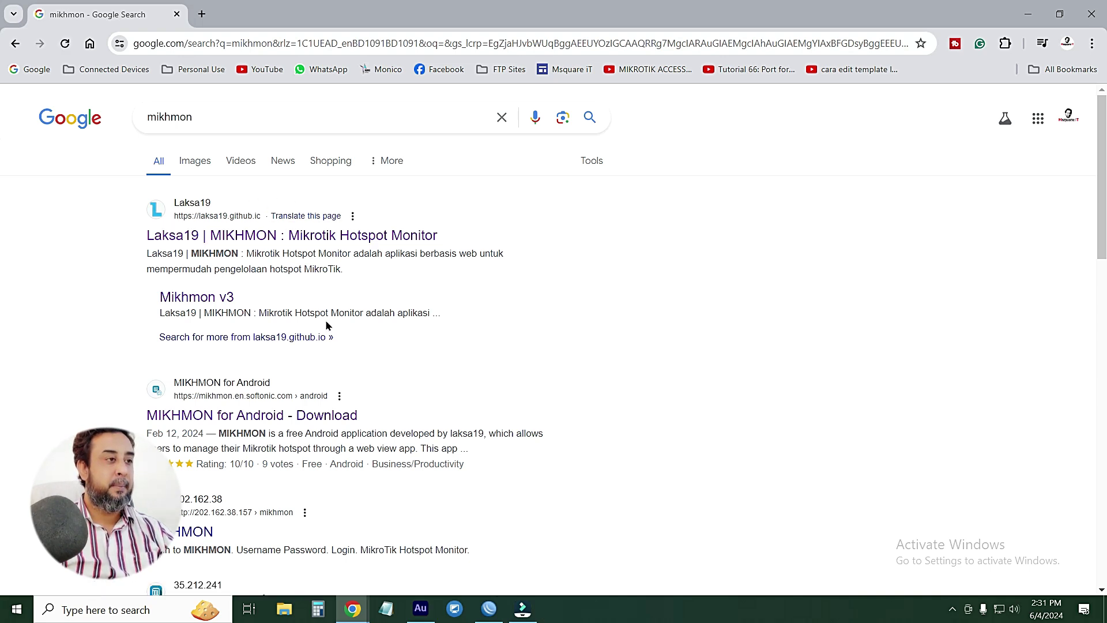
Open the Laksa19 Mikhmon website from the search results
{"action": "left_click", "coordinate": [247, 236]}
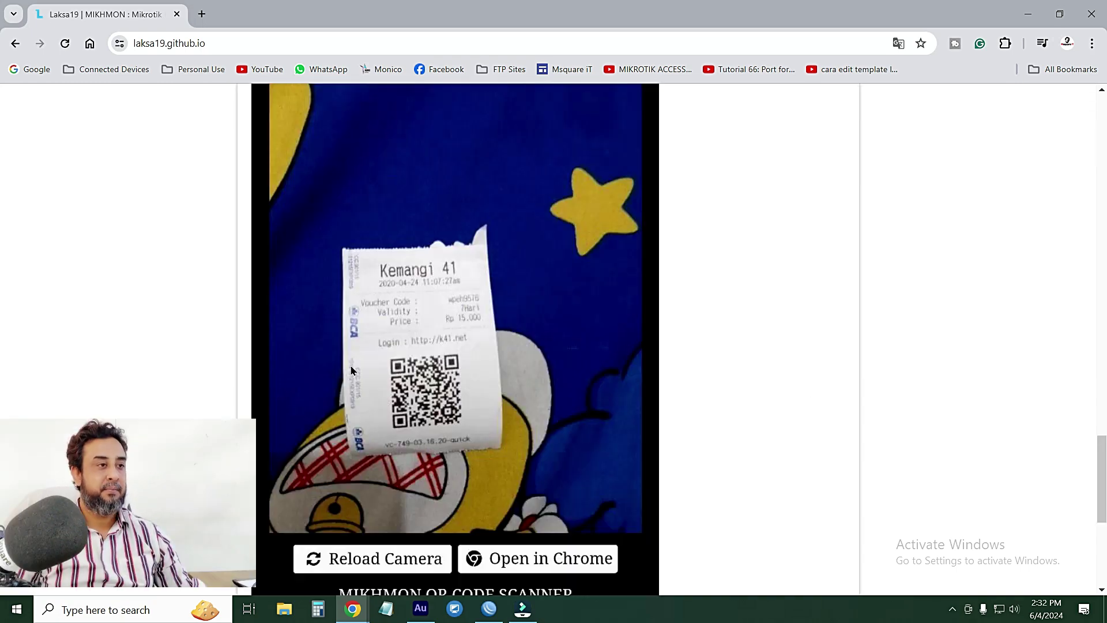
{"action": "scroll", "coordinate": [352, 369], "scroll_direction": "down", "scroll_amount": 6}
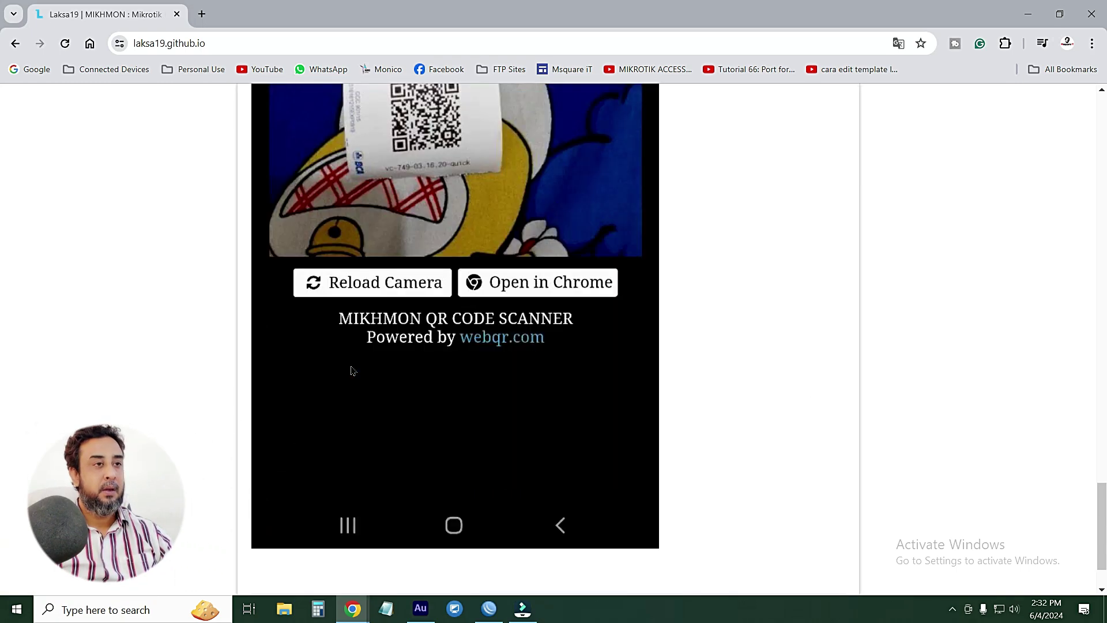
{"action": "scroll", "coordinate": [353, 366], "scroll_direction": "up", "scroll_amount": 14}
{"action": "scroll", "coordinate": [353, 360], "scroll_direction": "up", "scroll_amount": 10}
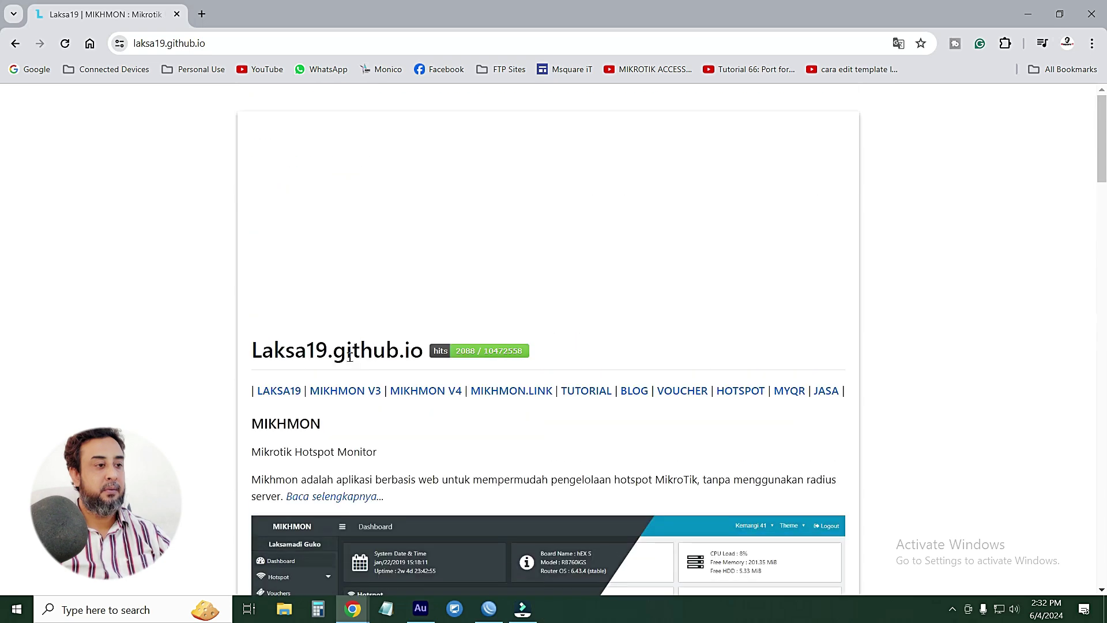
Go to the MIKHMON V4 page, dismiss the ad, and scroll to the Download section
{"action": "left_click", "coordinate": [437, 390]}
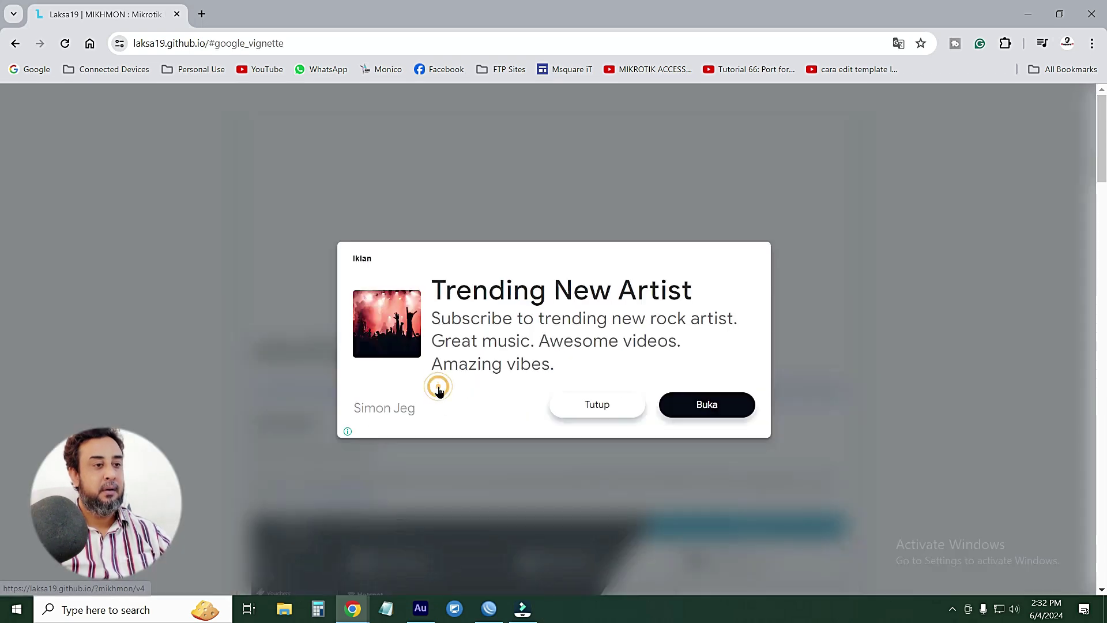
{"action": "left_click", "coordinate": [594, 405]}
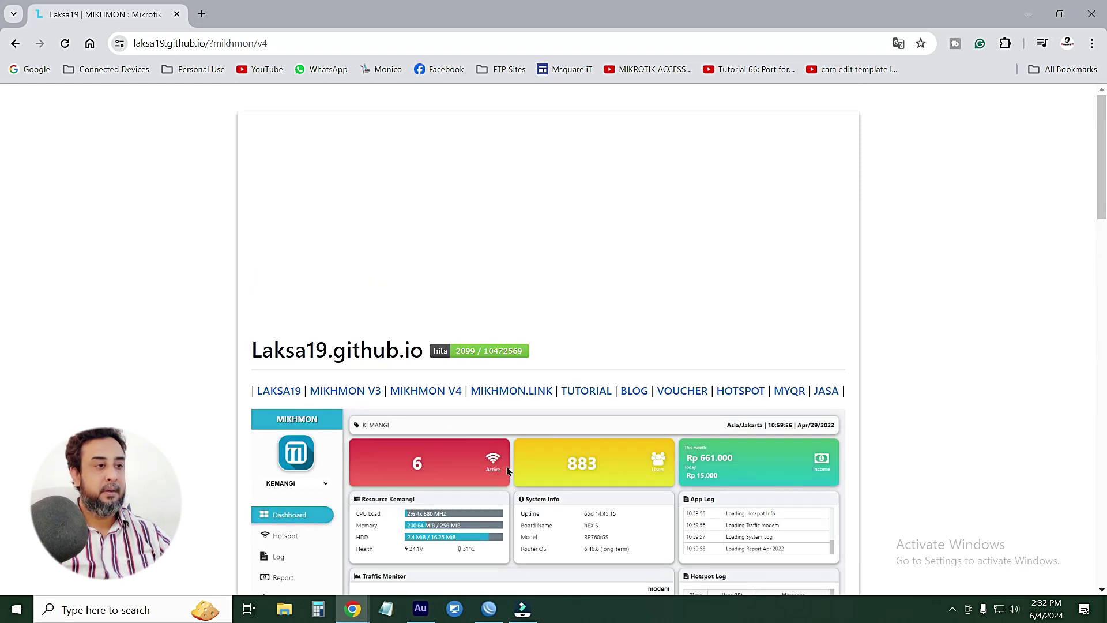
{"action": "scroll", "coordinate": [577, 459], "scroll_direction": "down", "scroll_amount": 2}
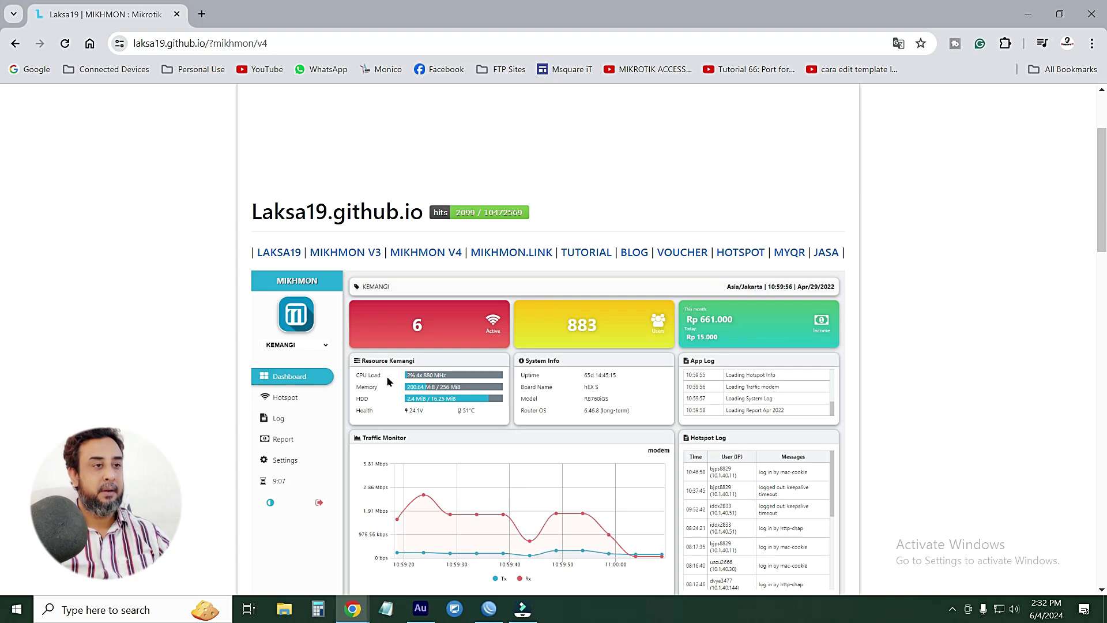
{"action": "scroll", "coordinate": [349, 522], "scroll_direction": "down", "scroll_amount": 15}
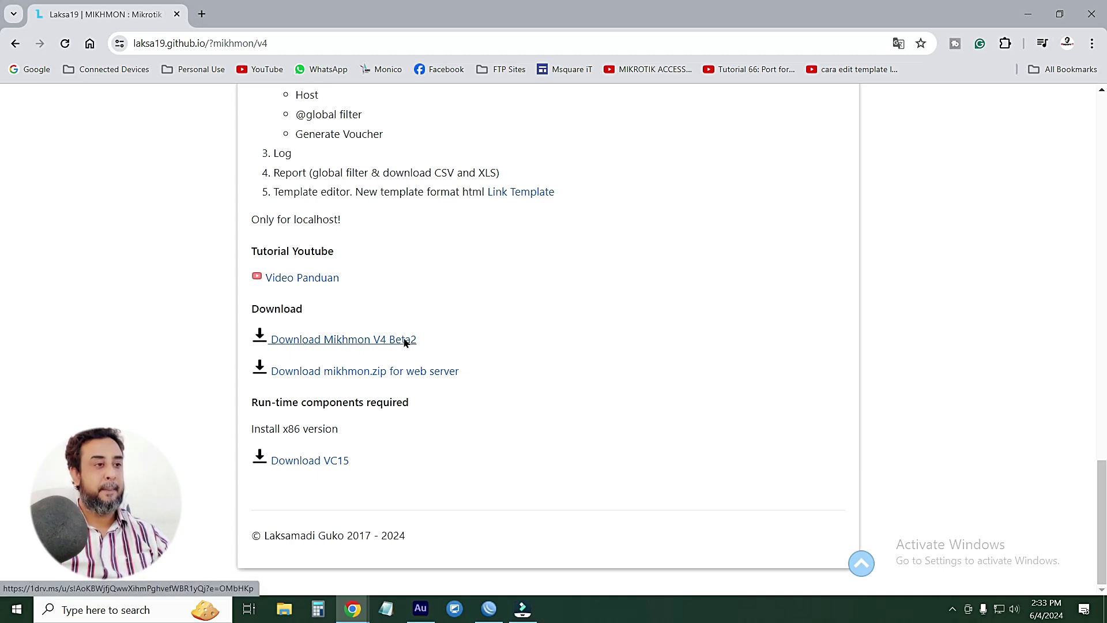
Download Mikhmonv4b2.zip (11.79 MB) from OneDrive via IDM, resuming the existing download
{"action": "left_click", "coordinate": [404, 340]}
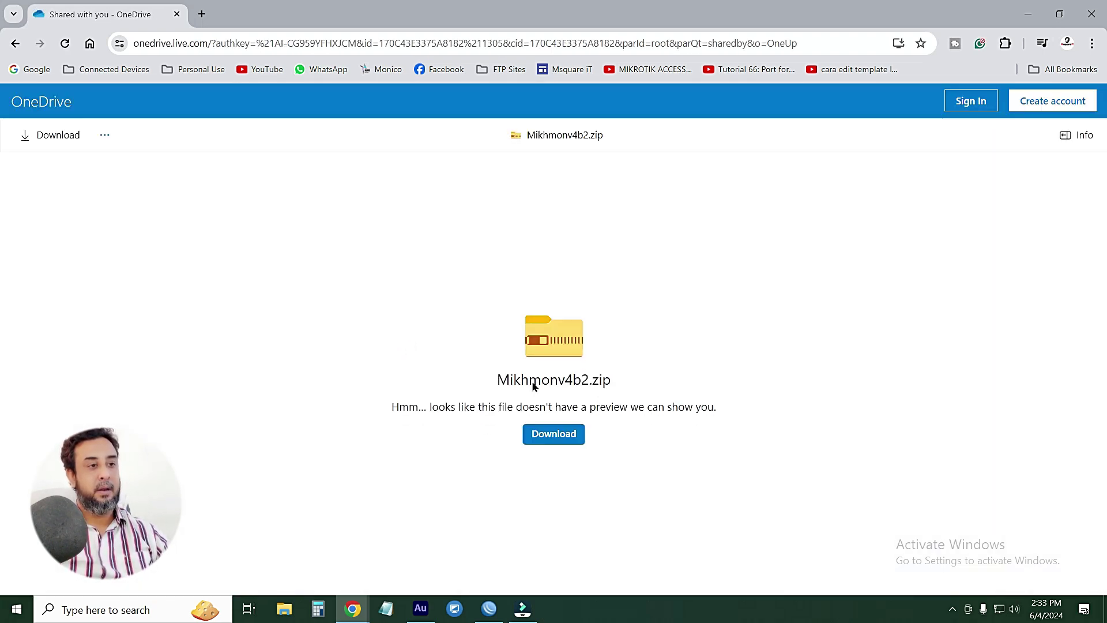
{"action": "left_click", "coordinate": [552, 435]}
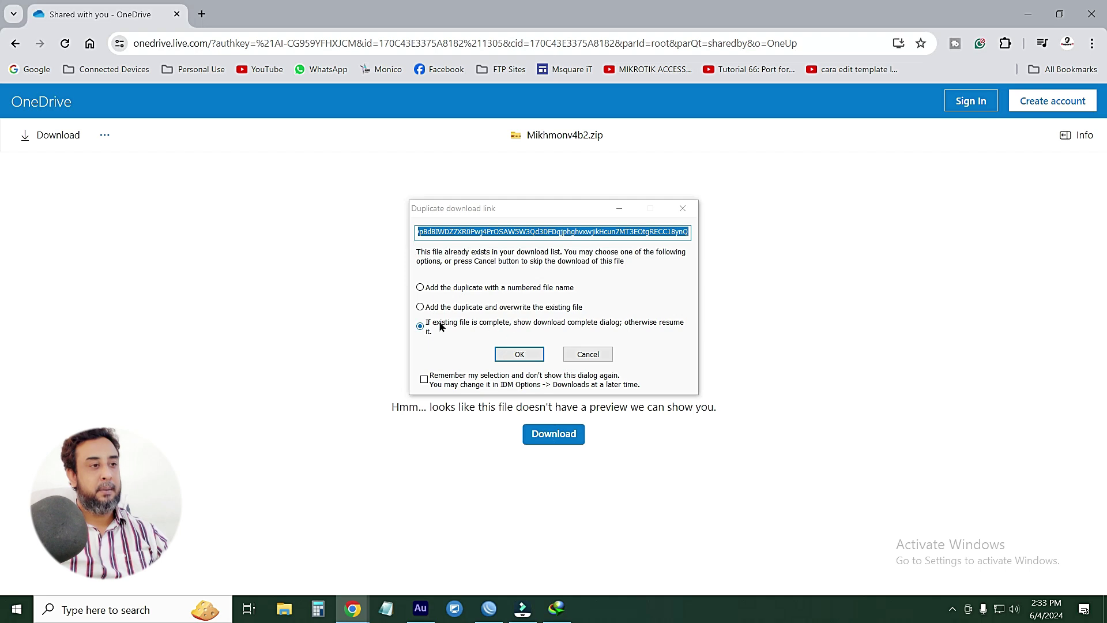
{"action": "left_click", "coordinate": [520, 354]}
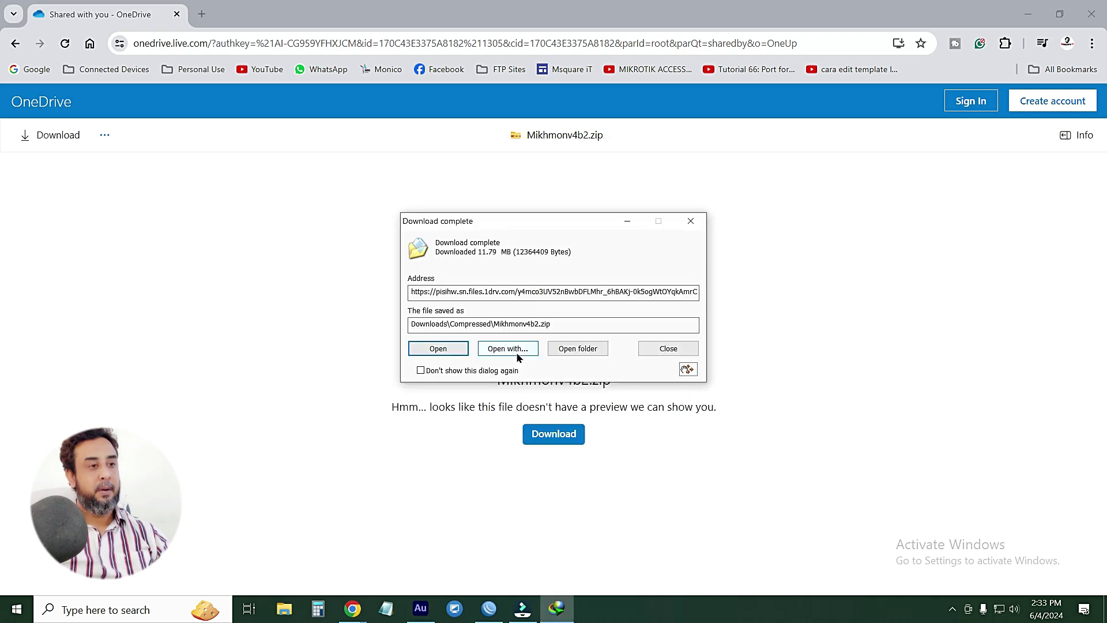
{"action": "left_click", "coordinate": [579, 349]}
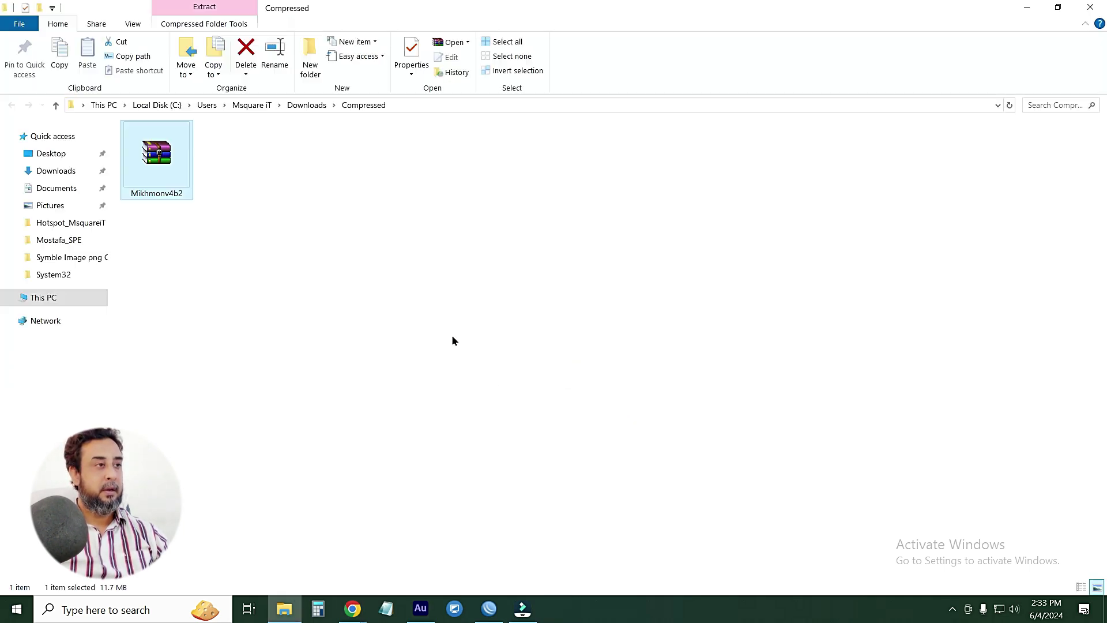
Cut the Mikhmonv4b2 archive, close Explorer and minimize Chrome to show the desktop
{"action": "right_click", "coordinate": [161, 148]}
{"action": "left_click", "coordinate": [200, 356]}
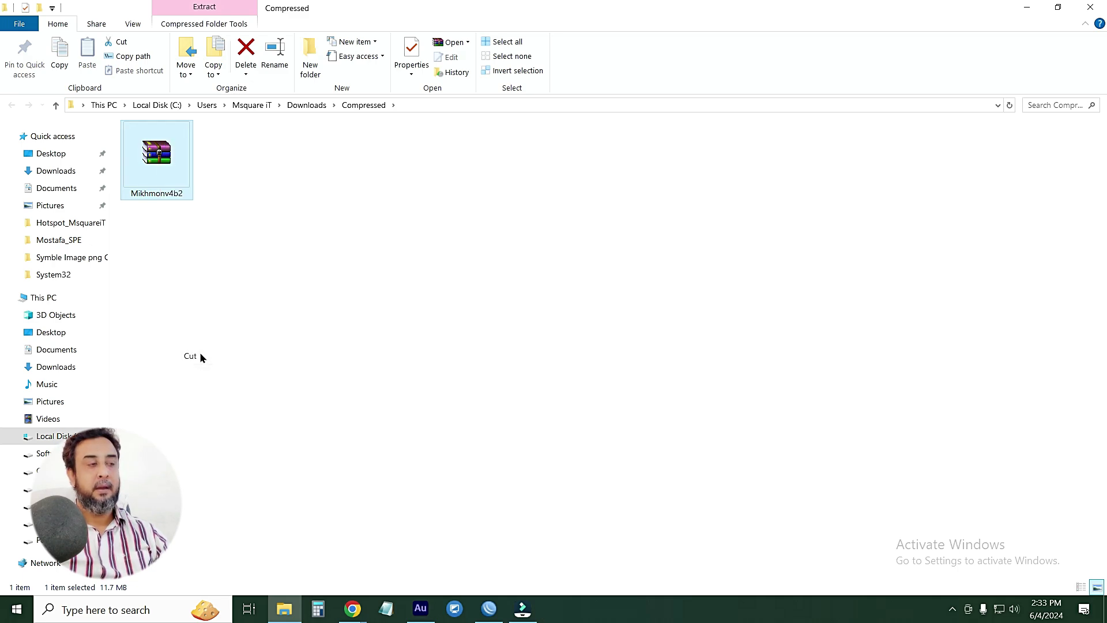
{"action": "left_click", "coordinate": [1090, 7]}
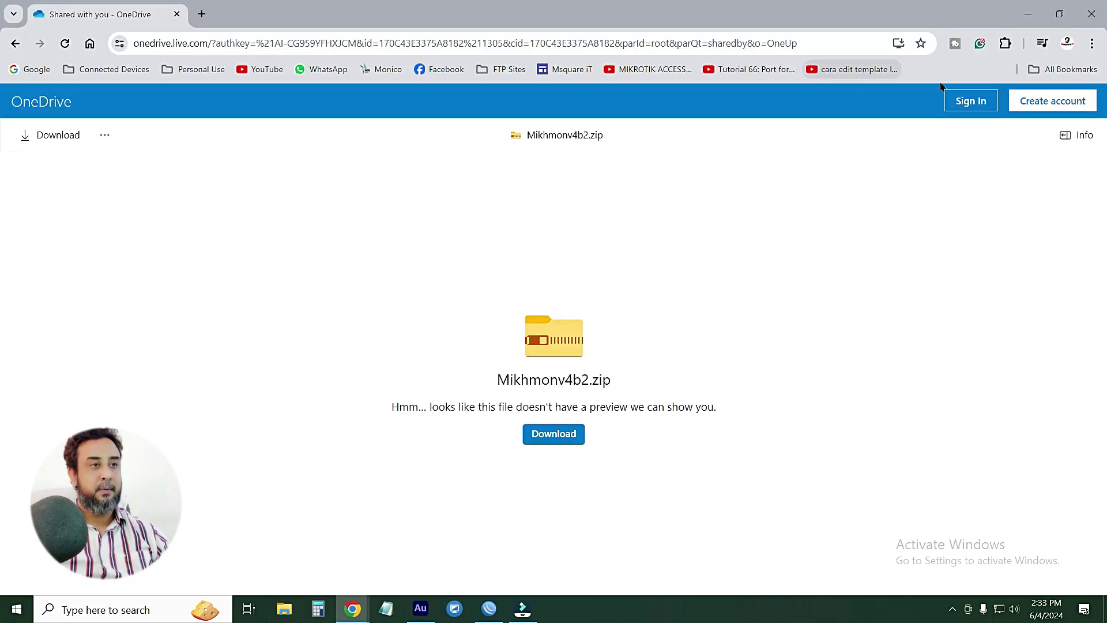
{"action": "left_click", "coordinate": [1029, 11]}
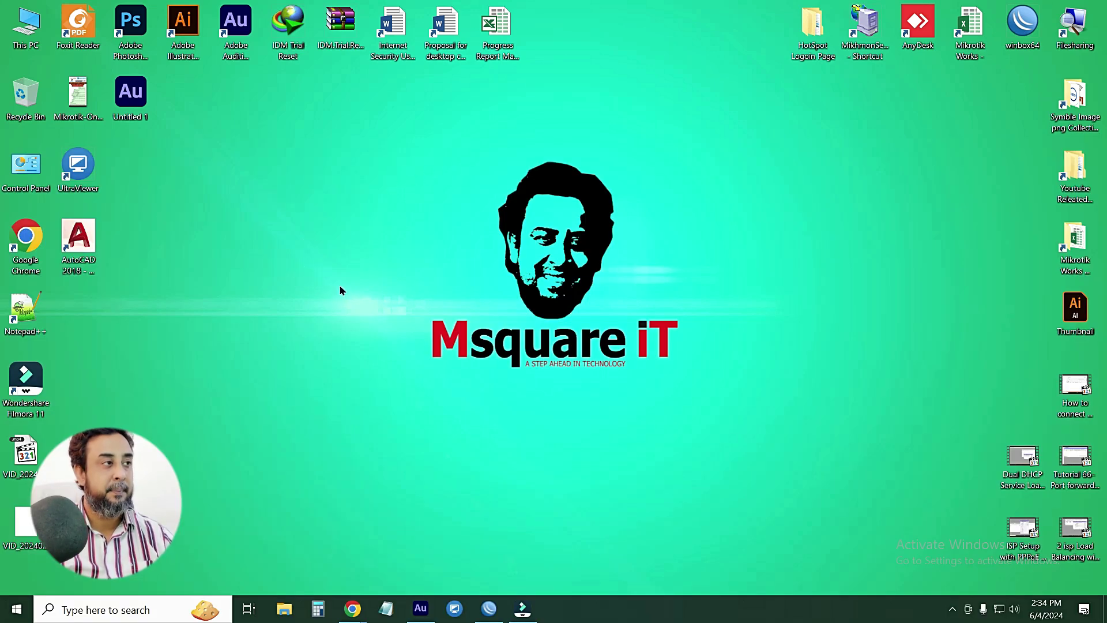
Create and open a new folder named MikhmonV4 on New Volume (H:)
{"action": "double_click", "coordinate": [27, 35]}
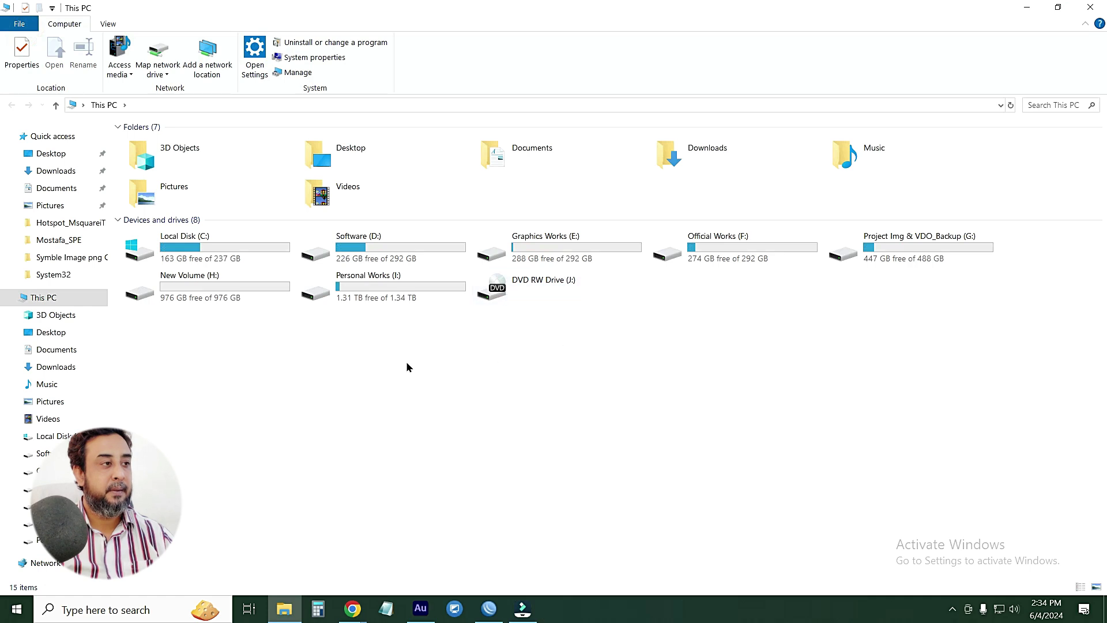
{"action": "double_click", "coordinate": [241, 289]}
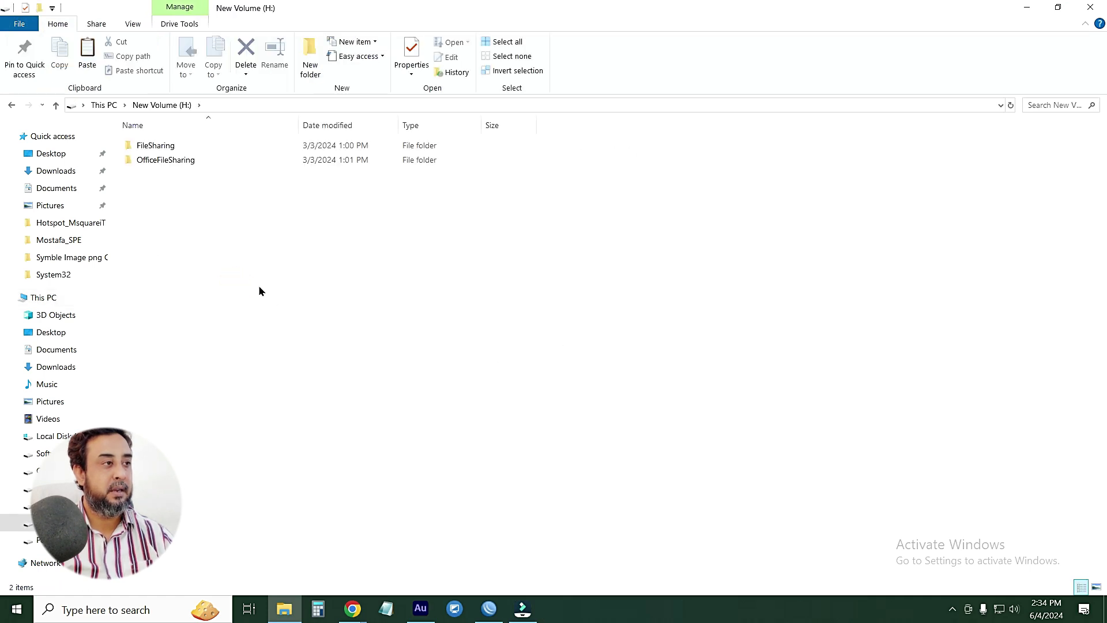
{"action": "right_click", "coordinate": [218, 237]}
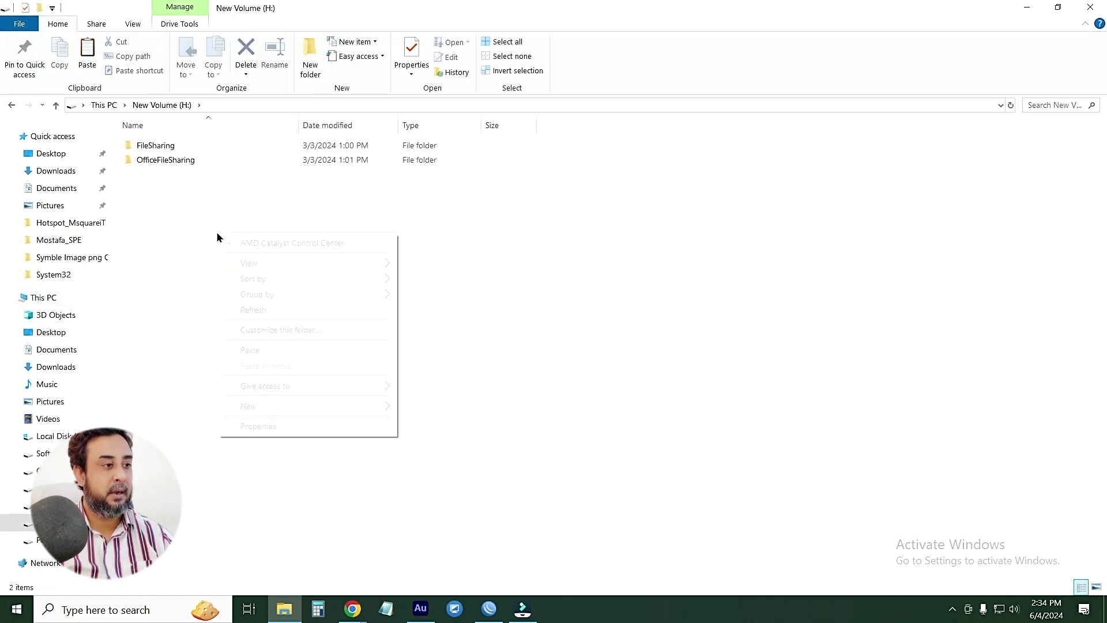
{"action": "mouse_move", "coordinate": [263, 413]}
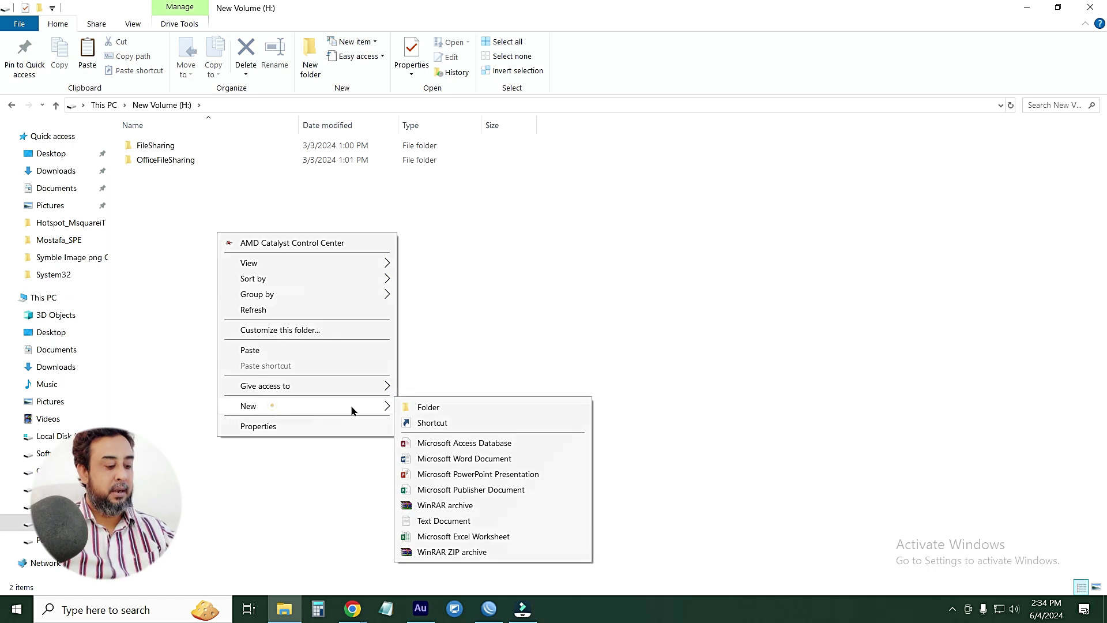
{"action": "left_click", "coordinate": [432, 407]}
{"action": "type", "text": "Mik"}
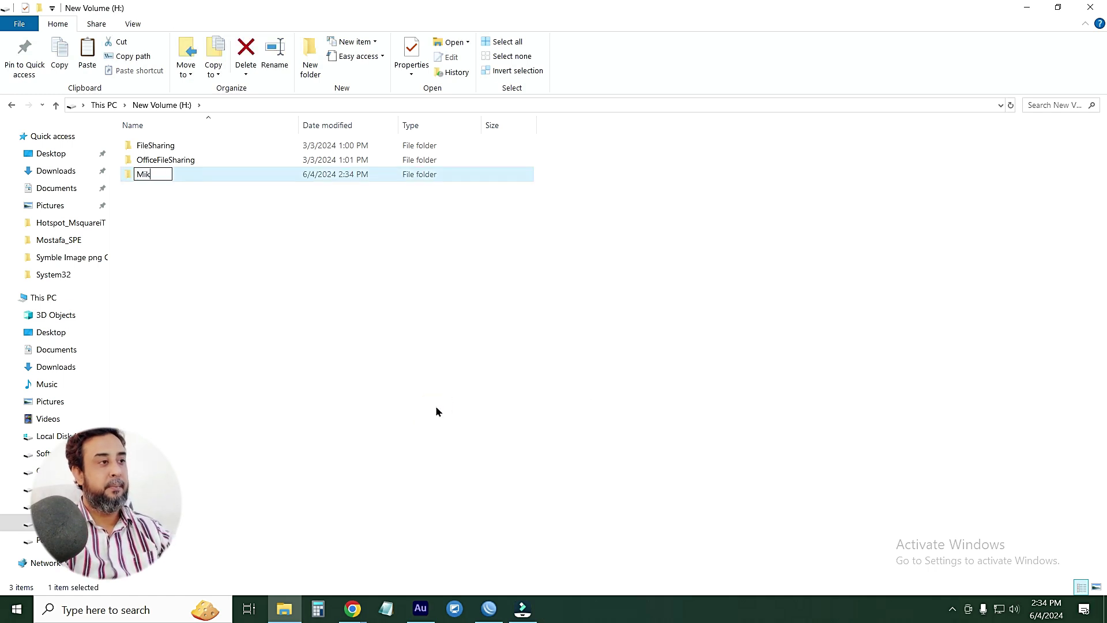
{"action": "type", "text": "hmon"}
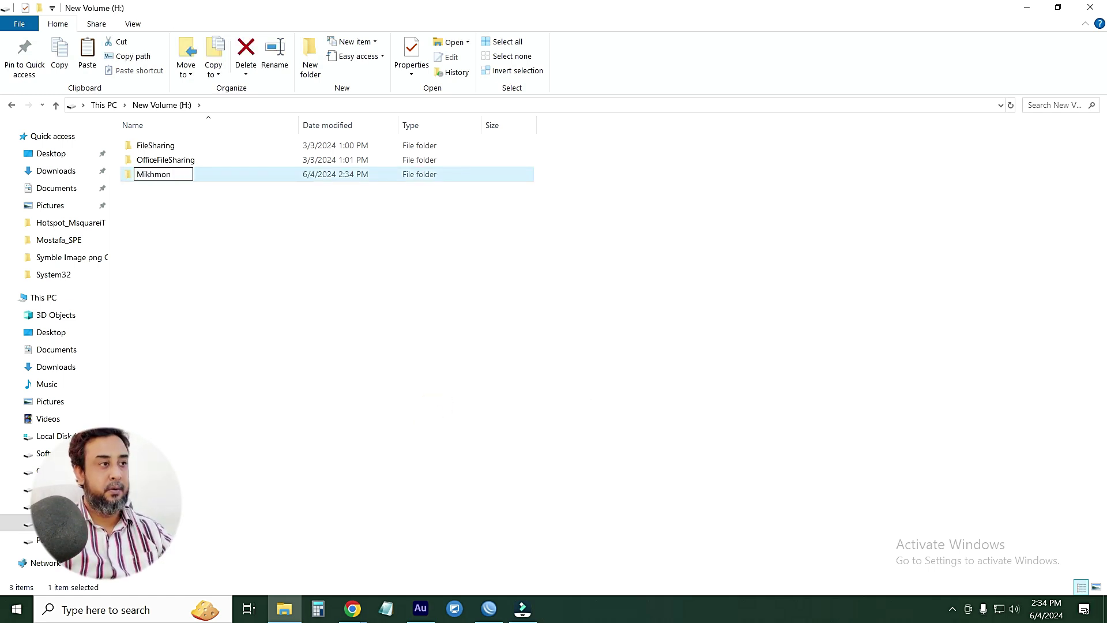
{"action": "type", "text": "V4"}
{"action": "key", "text": "Return"}
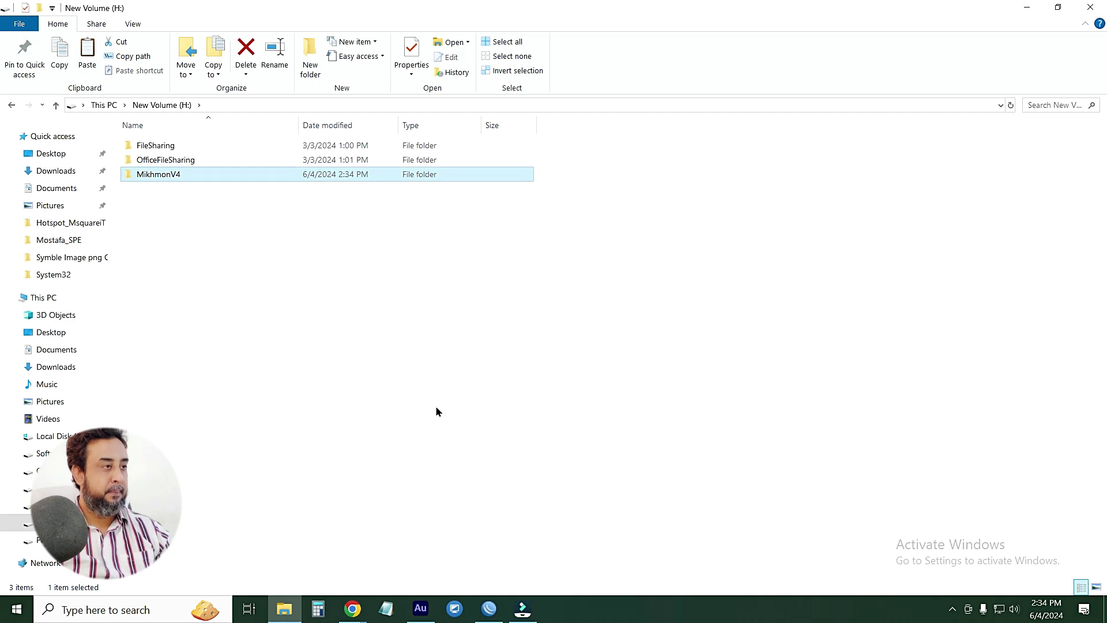
{"action": "key", "text": "Return"}
Paste the Mikhmonv4b2 archive into MikhmonV4 and extract it there
{"action": "key", "text": "ctrl+v"}
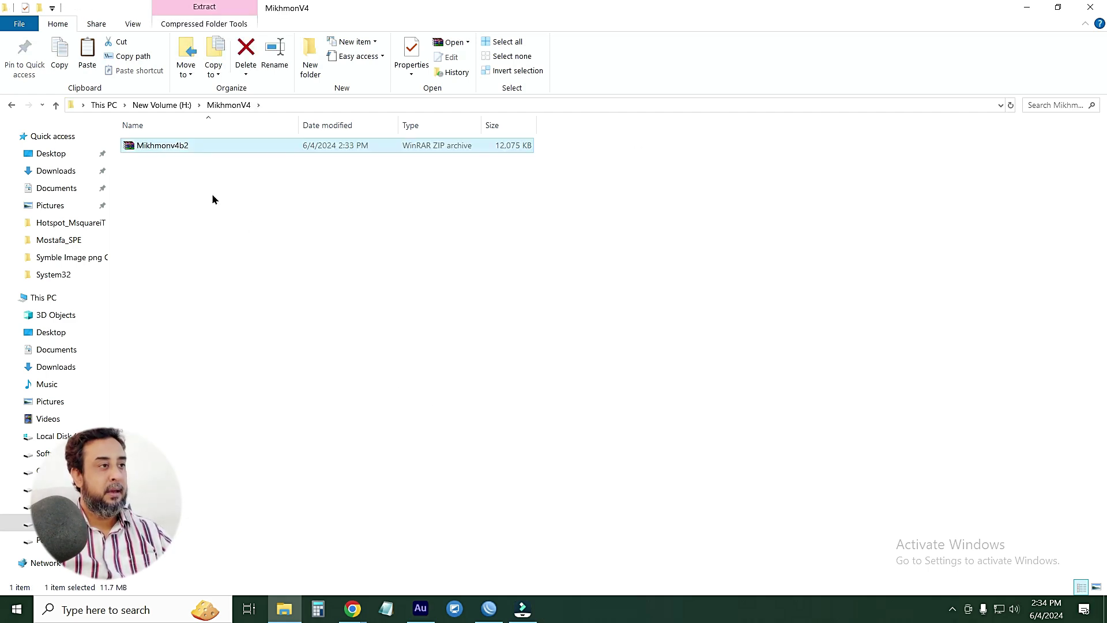
{"action": "right_click", "coordinate": [177, 146]}
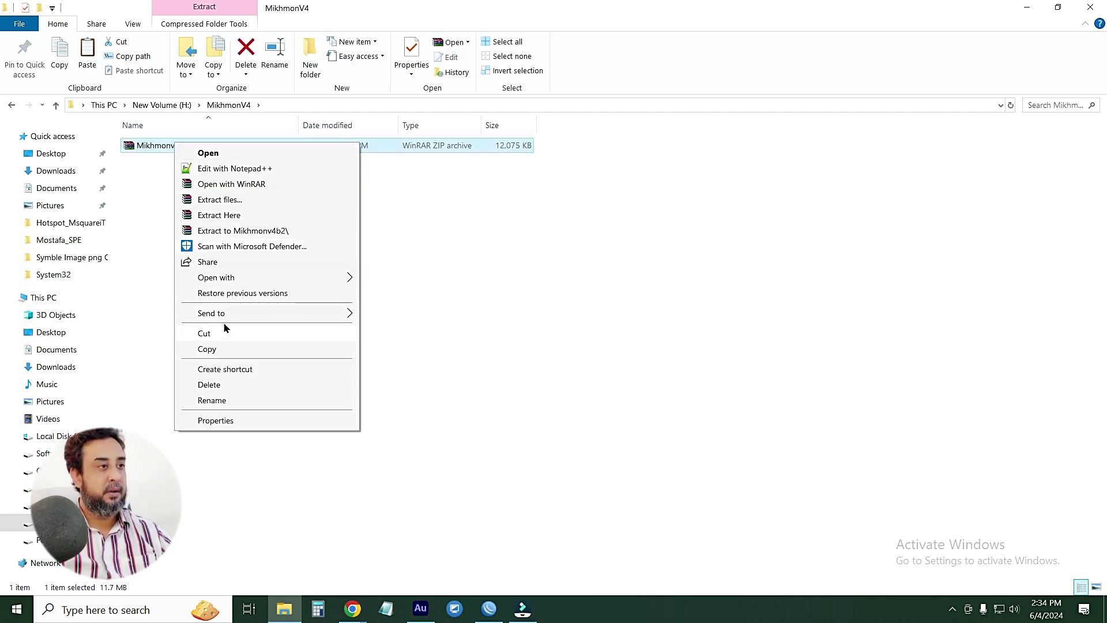
{"action": "left_click", "coordinate": [224, 217]}
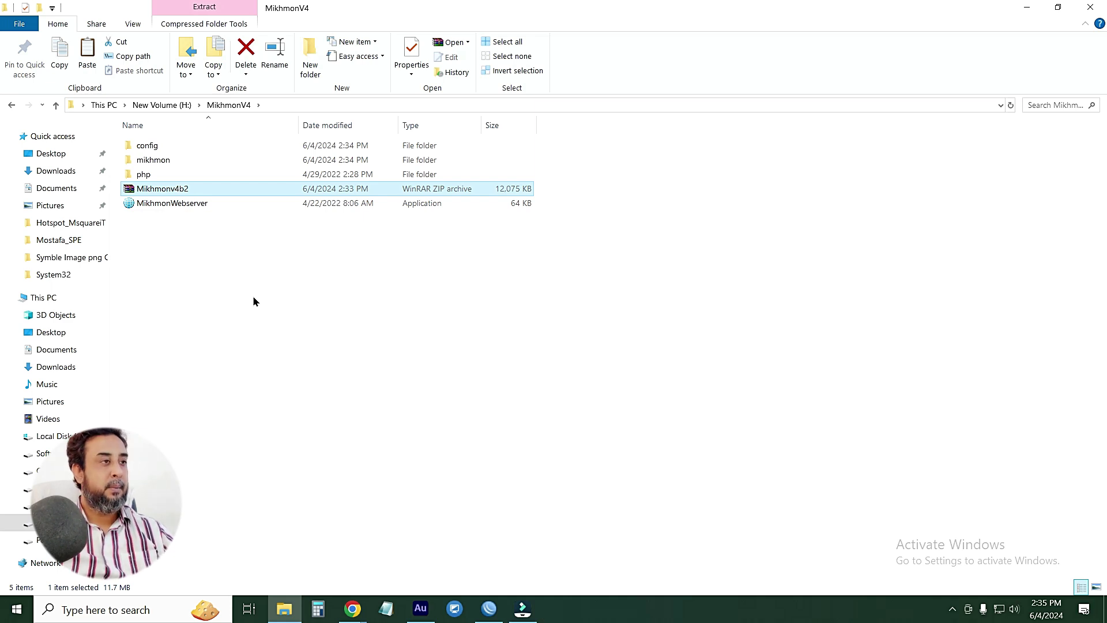
{"action": "left_click", "coordinate": [168, 248]}
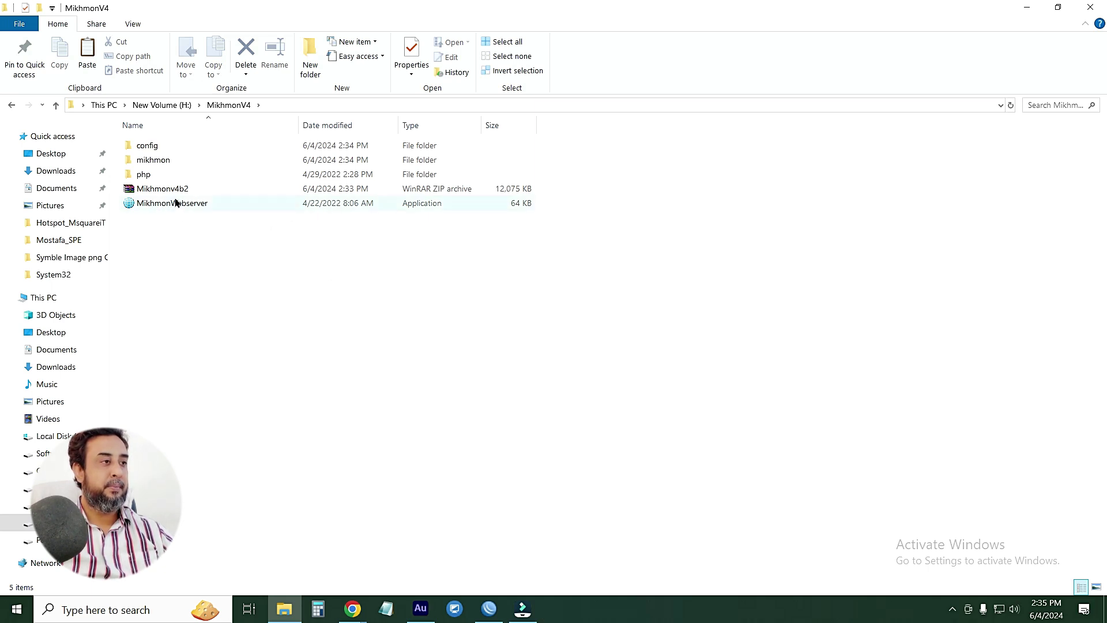
Launch MikhmonWebserver, allowing PHP through the firewall on private networks, to serve localhost:8080
{"action": "double_click", "coordinate": [153, 205]}
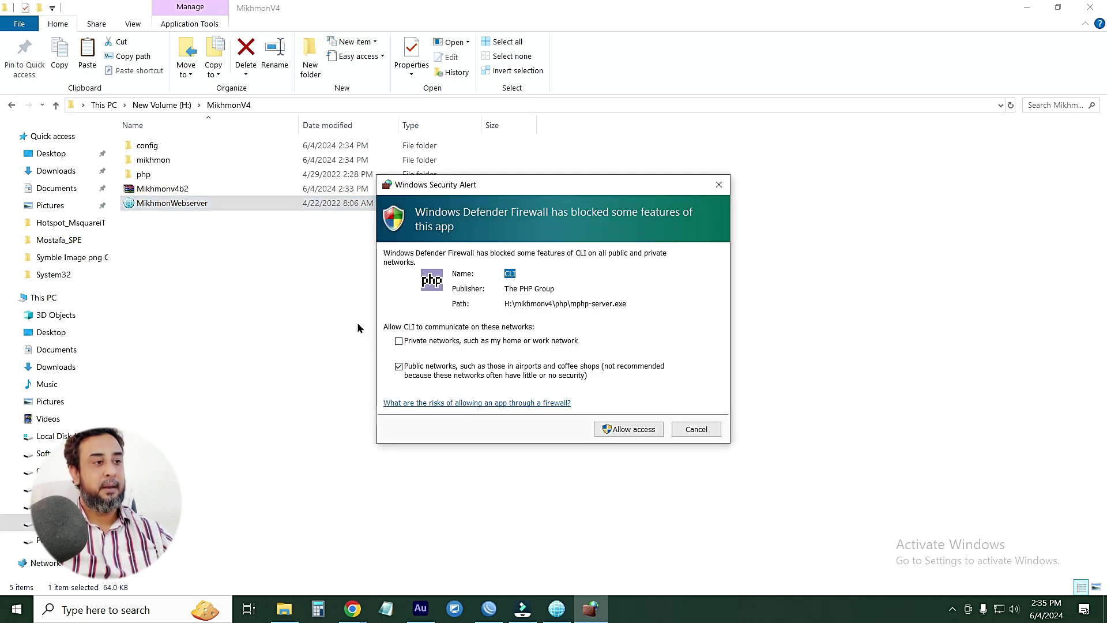
{"action": "left_click", "coordinate": [398, 341]}
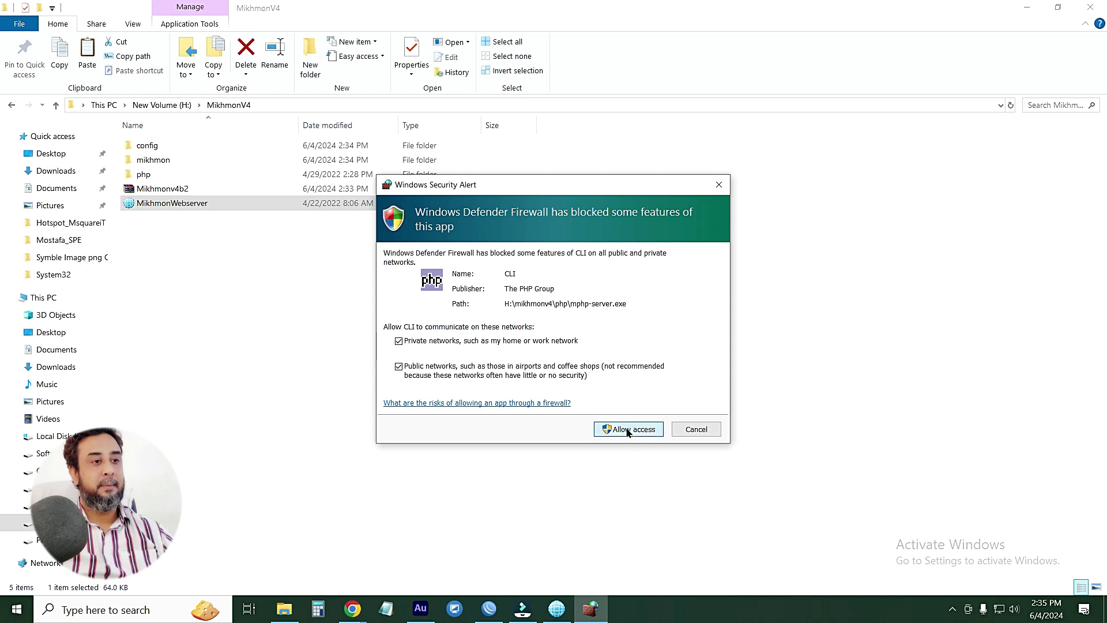
{"action": "left_click", "coordinate": [626, 434]}
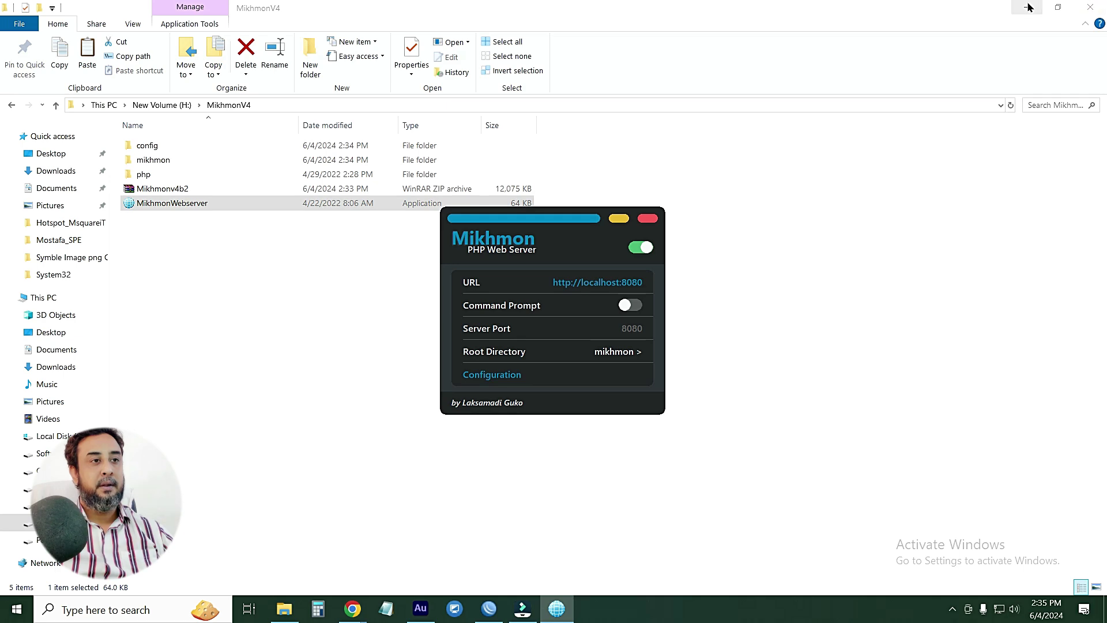
{"action": "left_click", "coordinate": [1077, 6]}
{"action": "left_click_drag", "start_coordinate": [517, 220], "coordinate": [265, 164]}
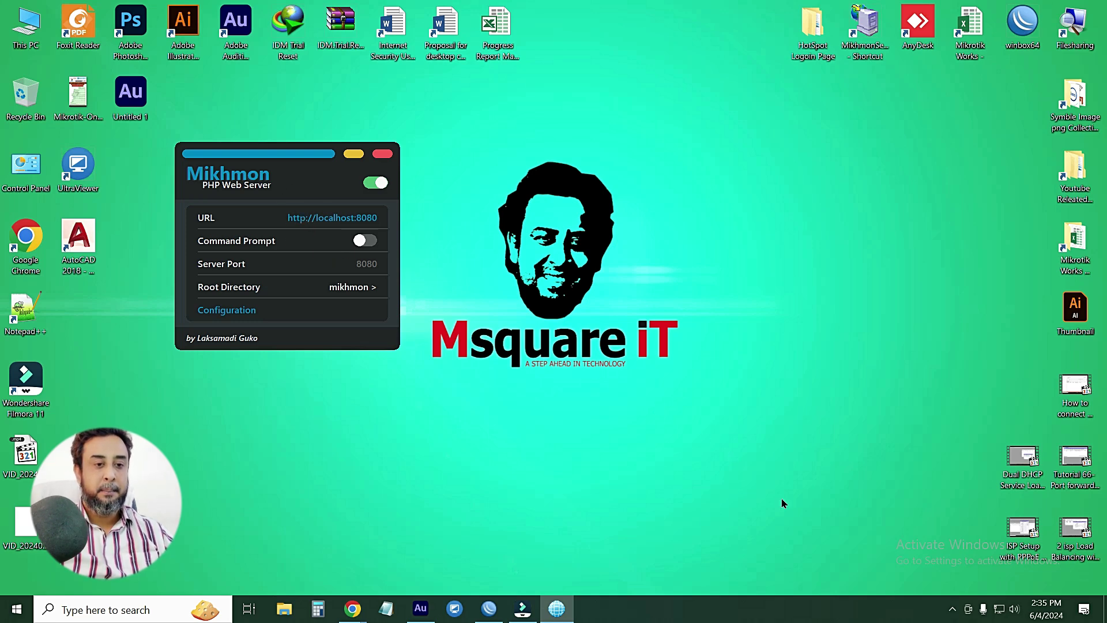
{"action": "left_click", "coordinate": [956, 615]}
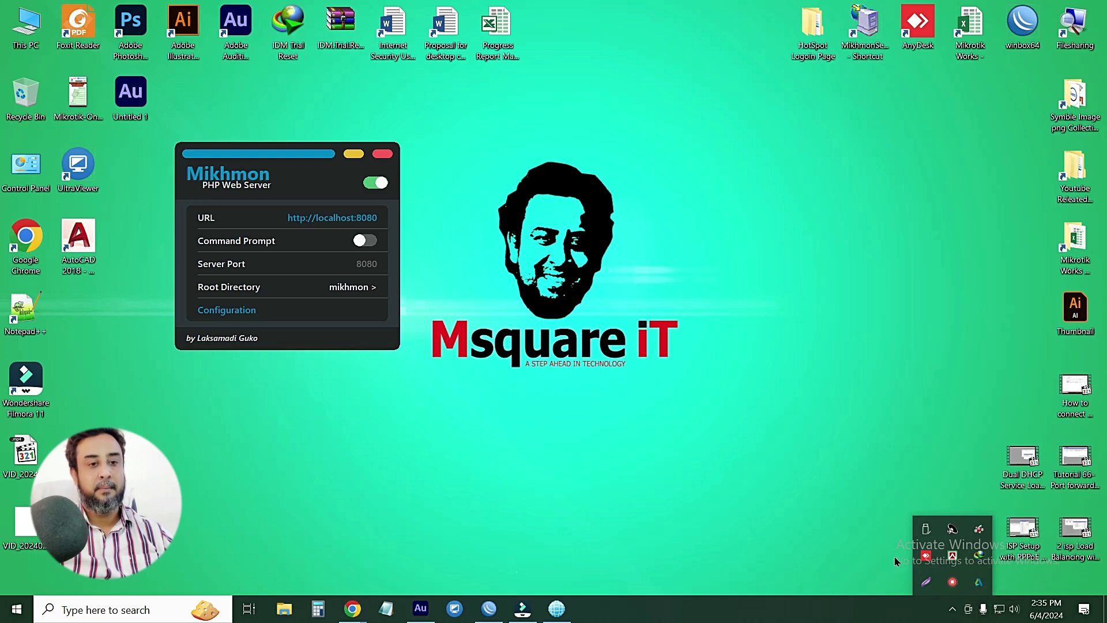
{"action": "left_click", "coordinate": [108, 610]}
{"action": "type", "text": "w"}
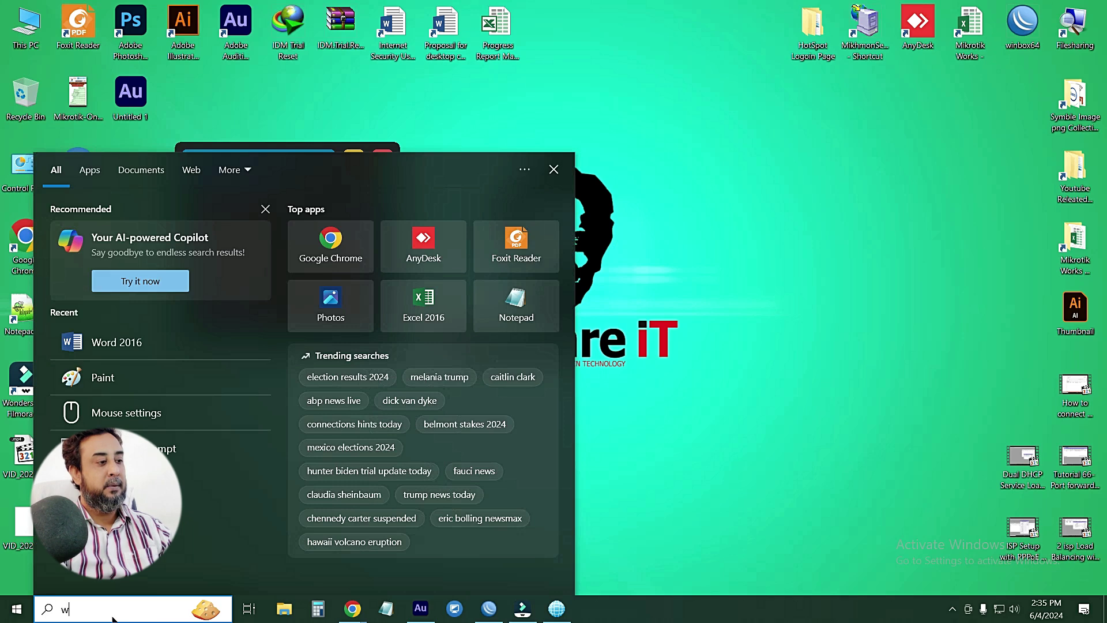
{"action": "type", "text": "indows"}
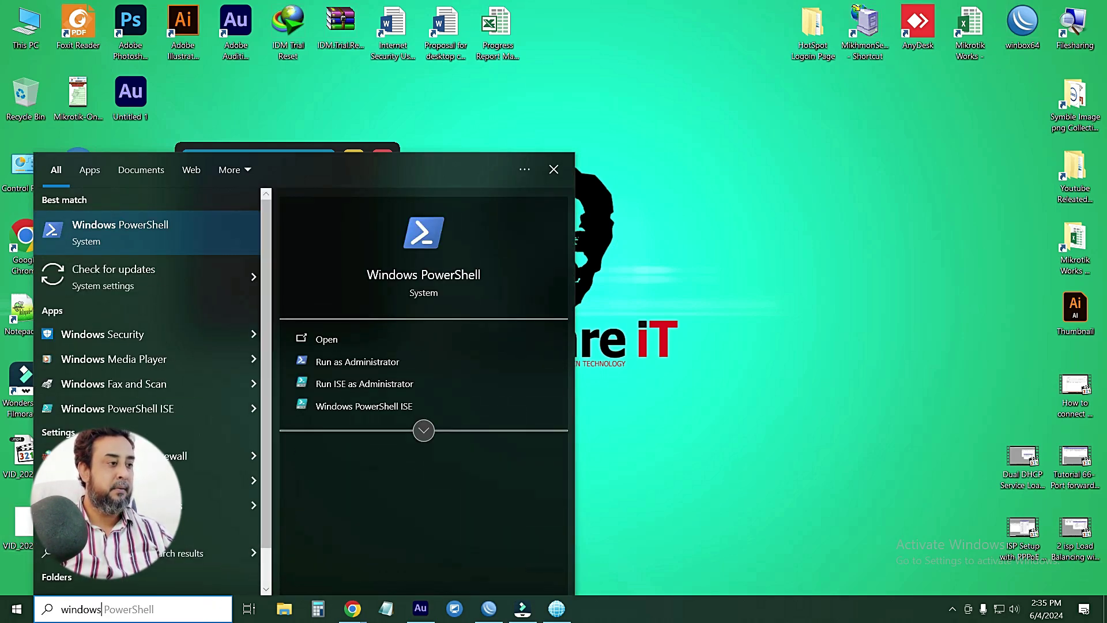
{"action": "left_click", "coordinate": [133, 456]}
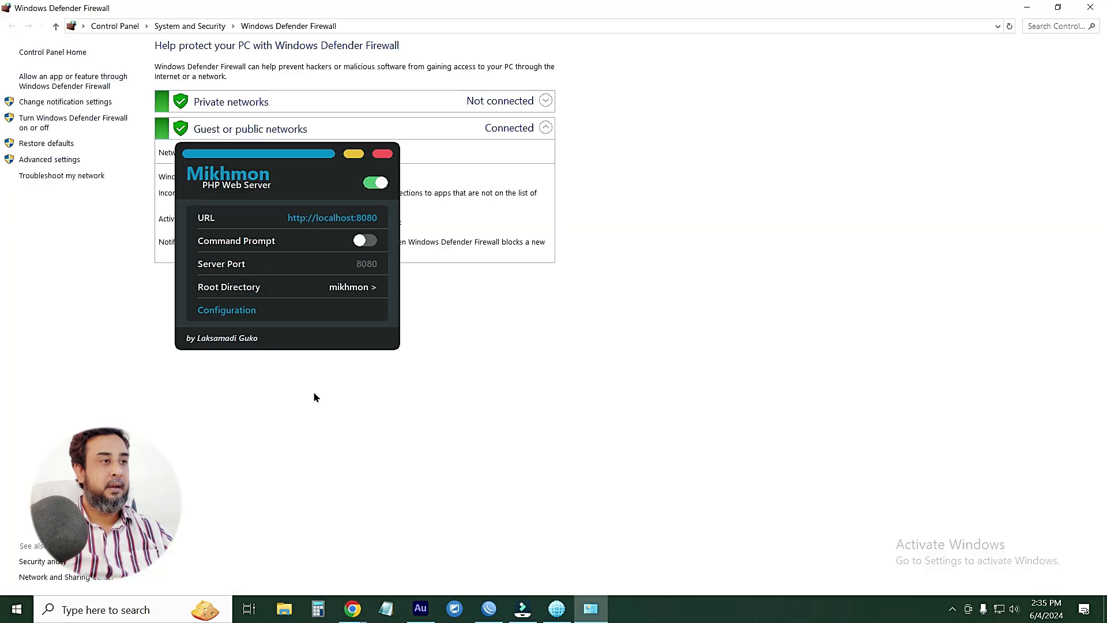
{"action": "left_click_drag", "start_coordinate": [358, 156], "coordinate": [832, 196]}
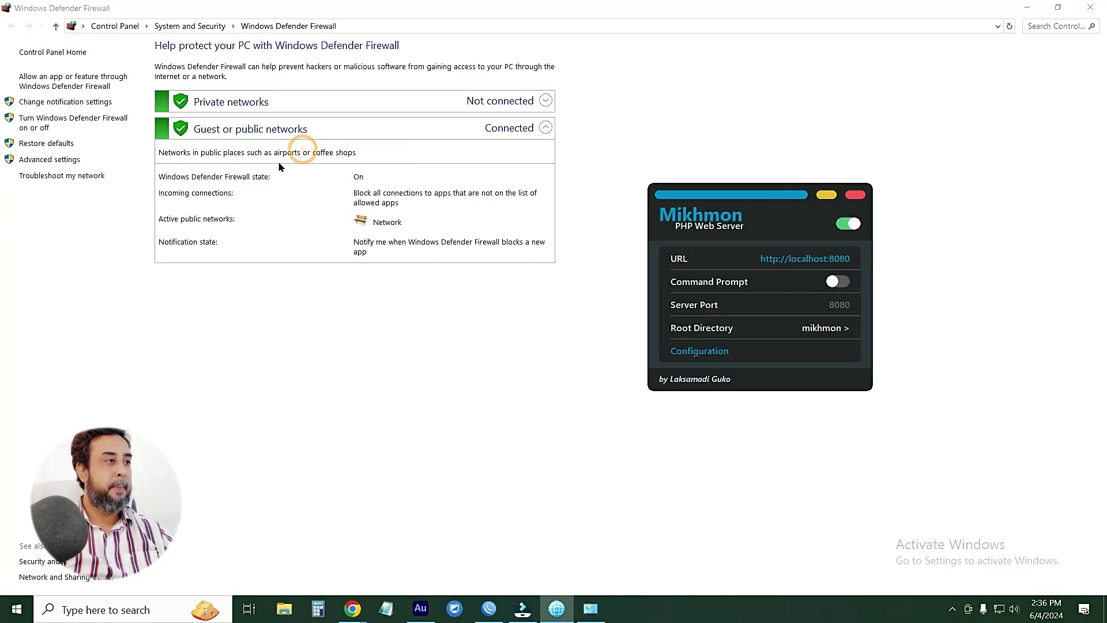
{"action": "left_click", "coordinate": [56, 118]}
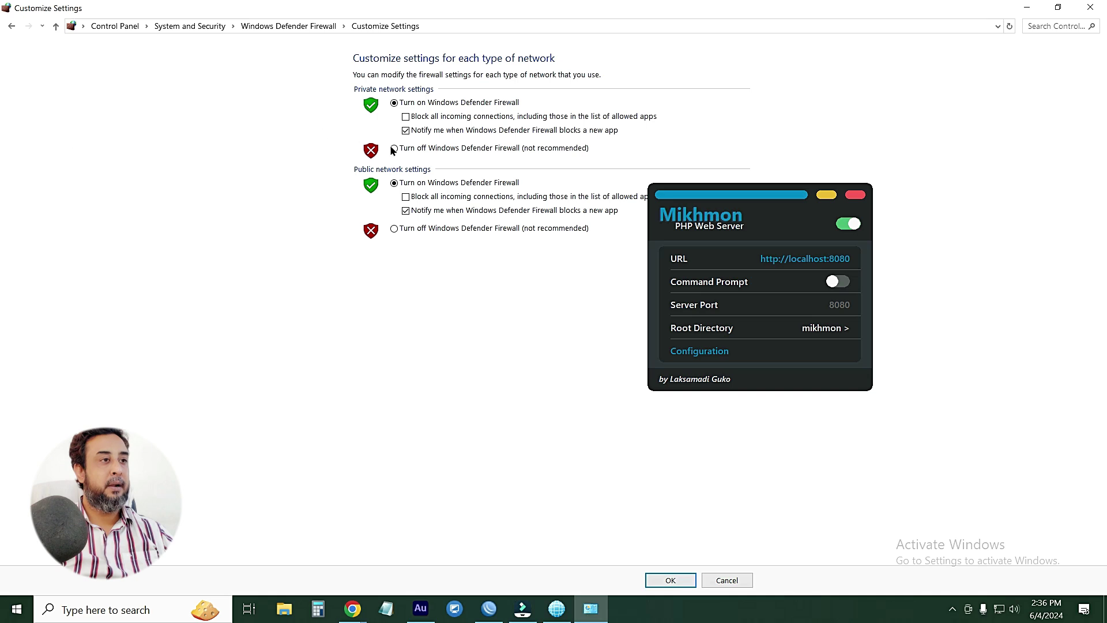
{"action": "left_click", "coordinate": [394, 228]}
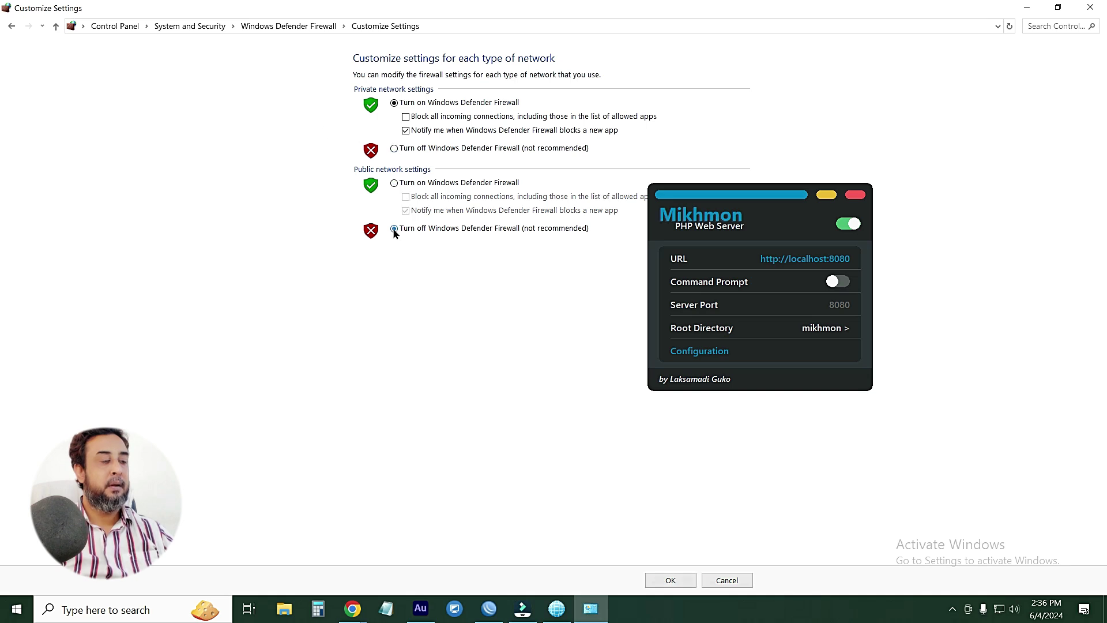
{"action": "left_click", "coordinate": [394, 148]}
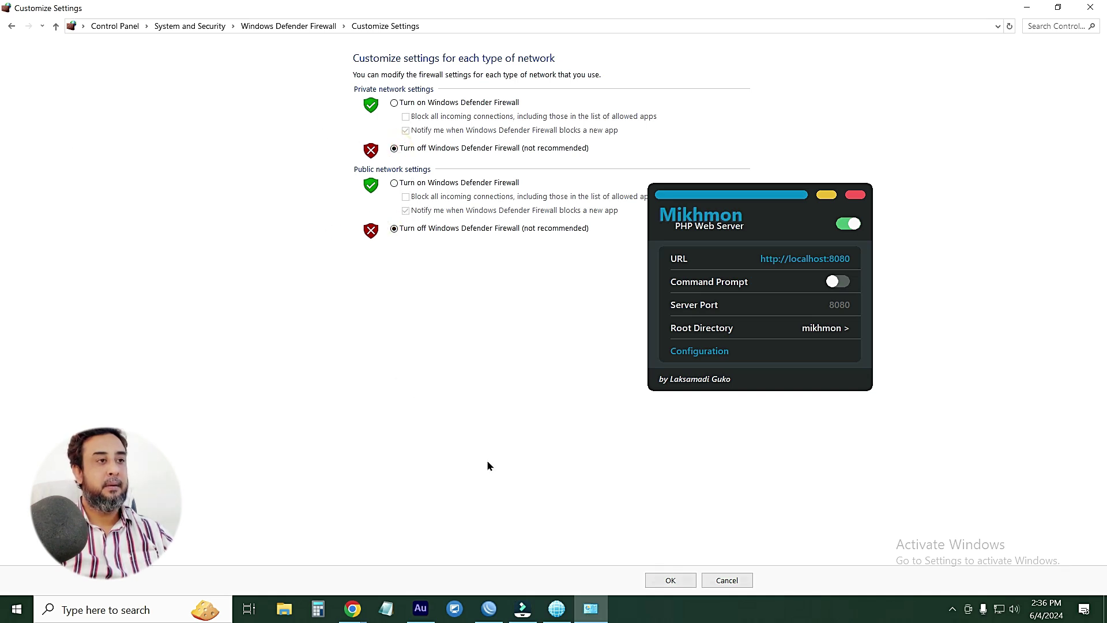
{"action": "left_click", "coordinate": [727, 580]}
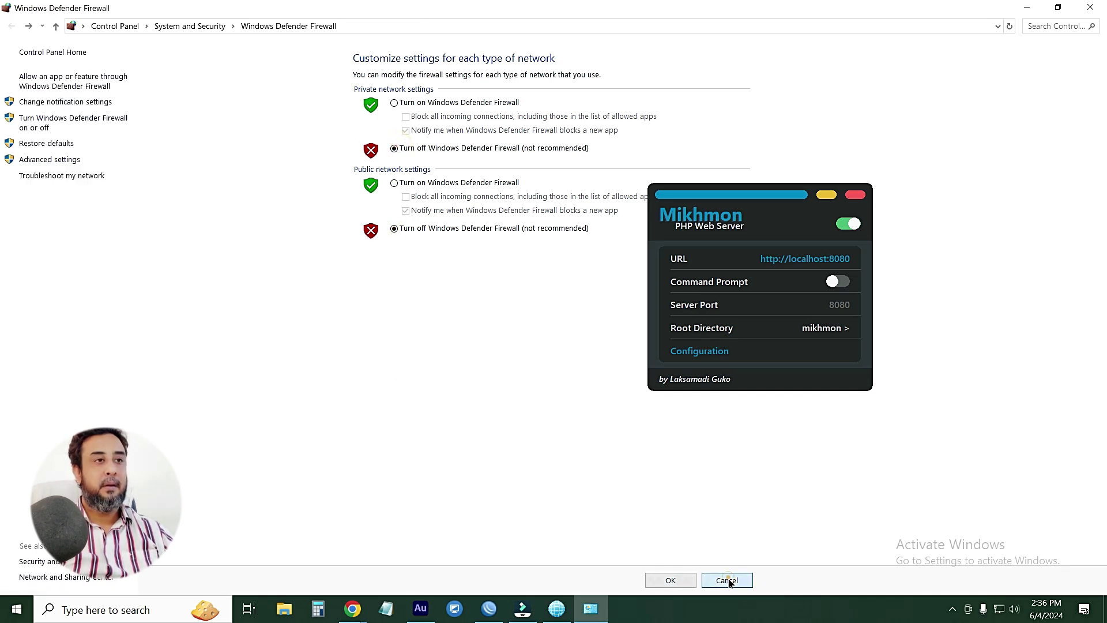
{"action": "left_click", "coordinate": [1090, 7]}
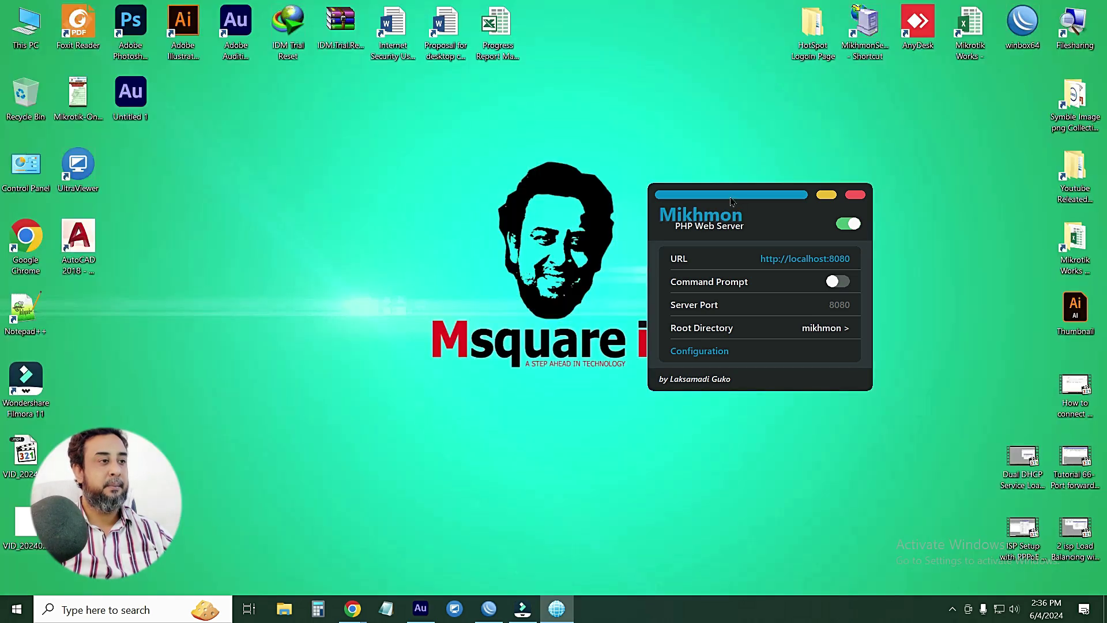
Bring up WinBox and open the router's IP Service List
{"action": "left_click_drag", "start_coordinate": [736, 202], "coordinate": [321, 199]}
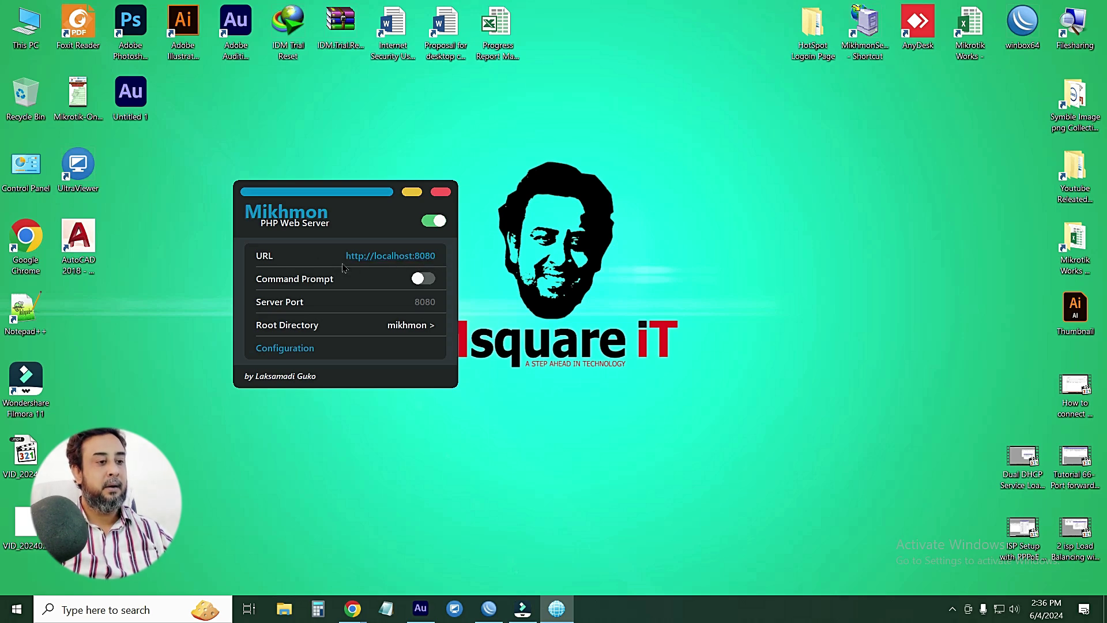
{"action": "left_click", "coordinate": [489, 607]}
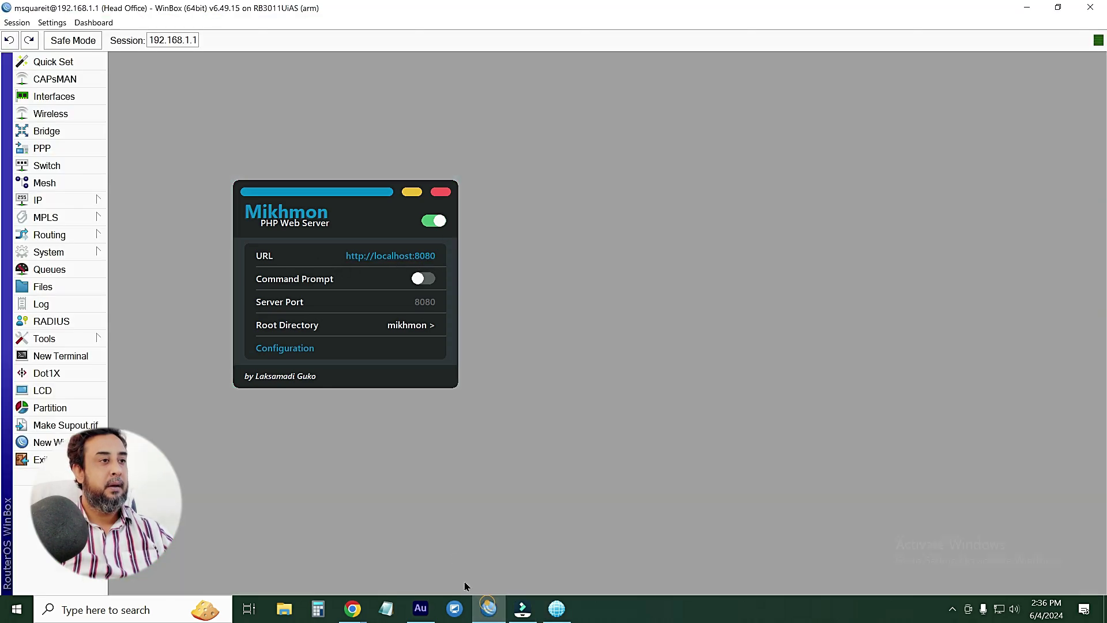
{"action": "left_click_drag", "start_coordinate": [319, 184], "coordinate": [544, 178]}
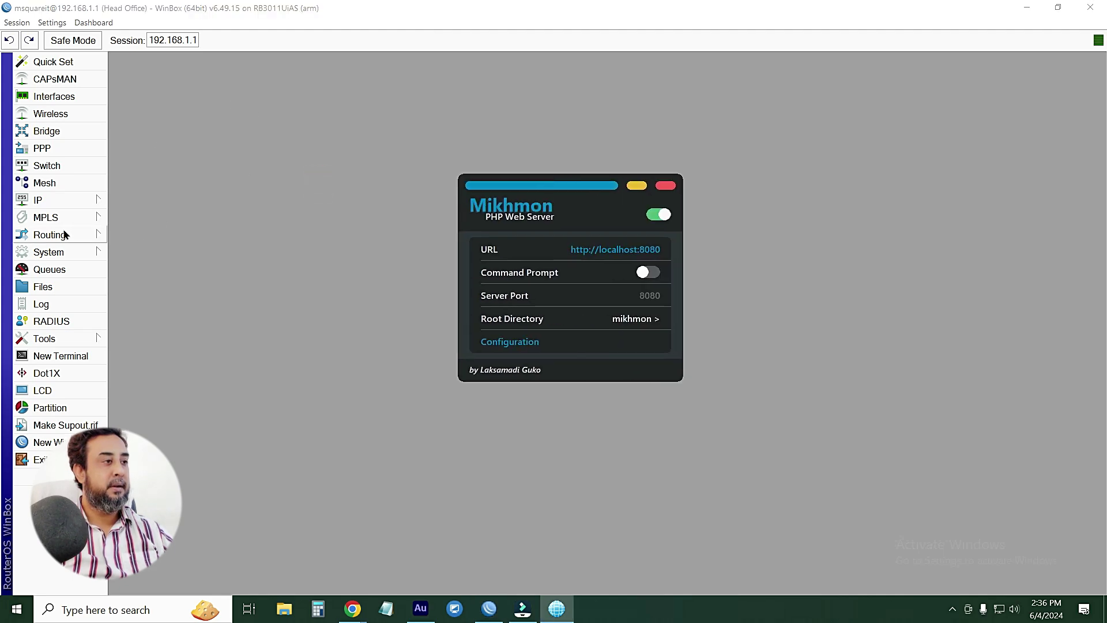
{"action": "left_click", "coordinate": [90, 251]}
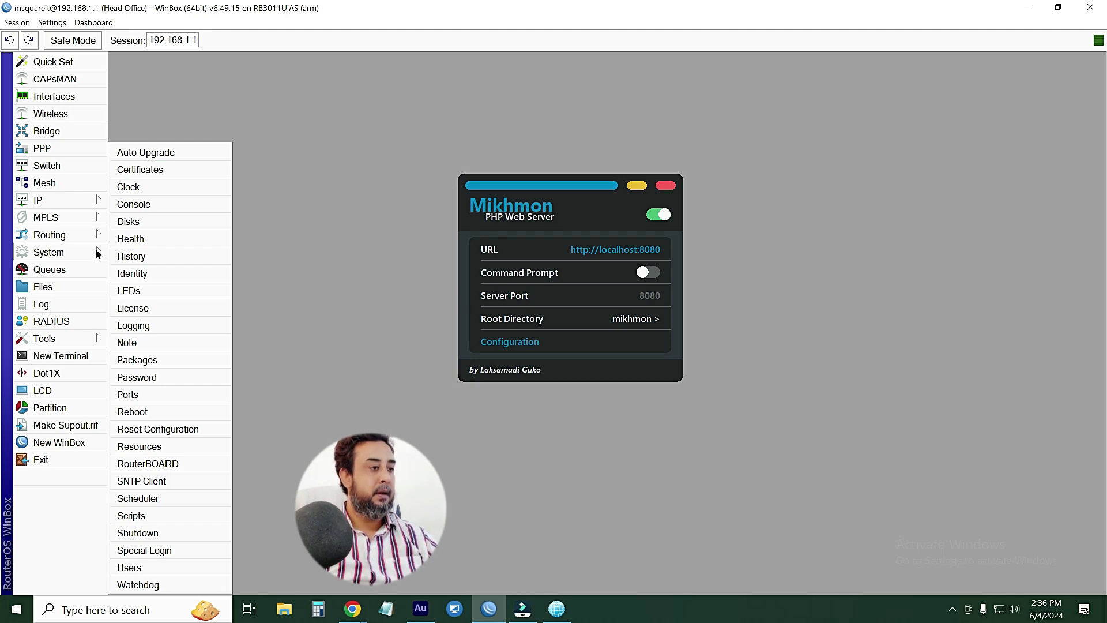
{"action": "left_click", "coordinate": [73, 201]}
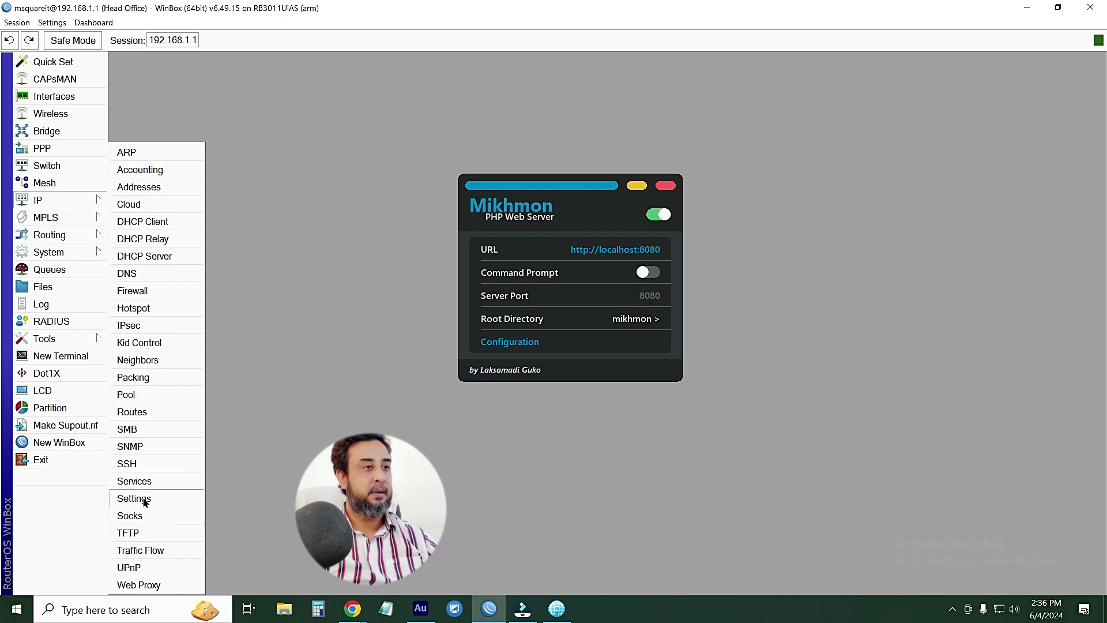
{"action": "left_click", "coordinate": [136, 482]}
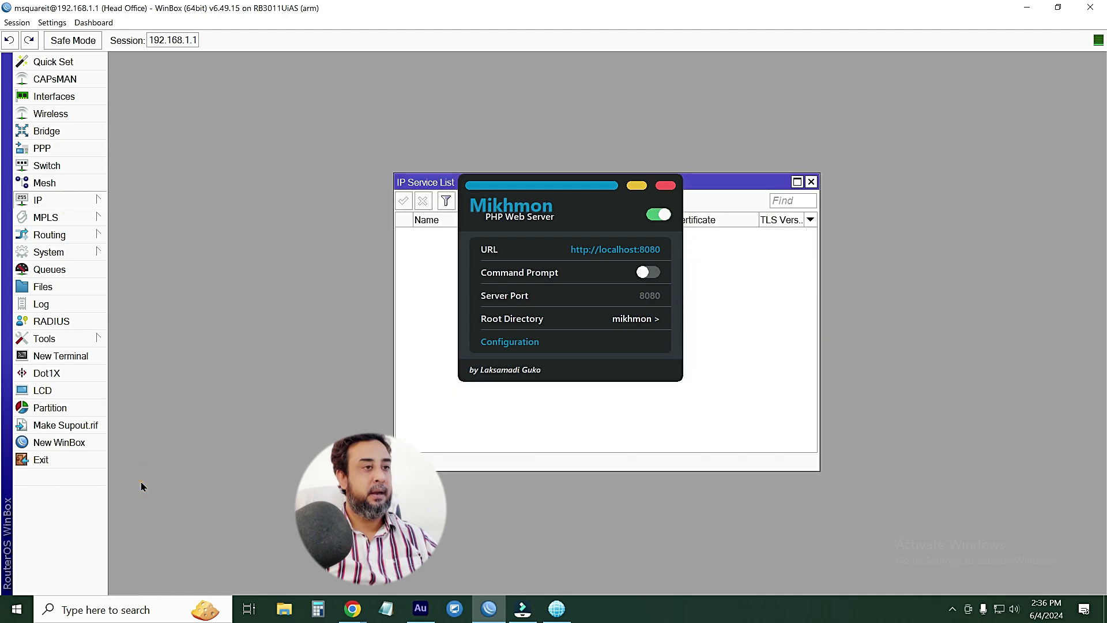
Disable and re-enable the api service on port 8728, then close the list
{"action": "left_click", "coordinate": [637, 186]}
{"action": "left_click_drag", "start_coordinate": [635, 183], "coordinate": [471, 150]}
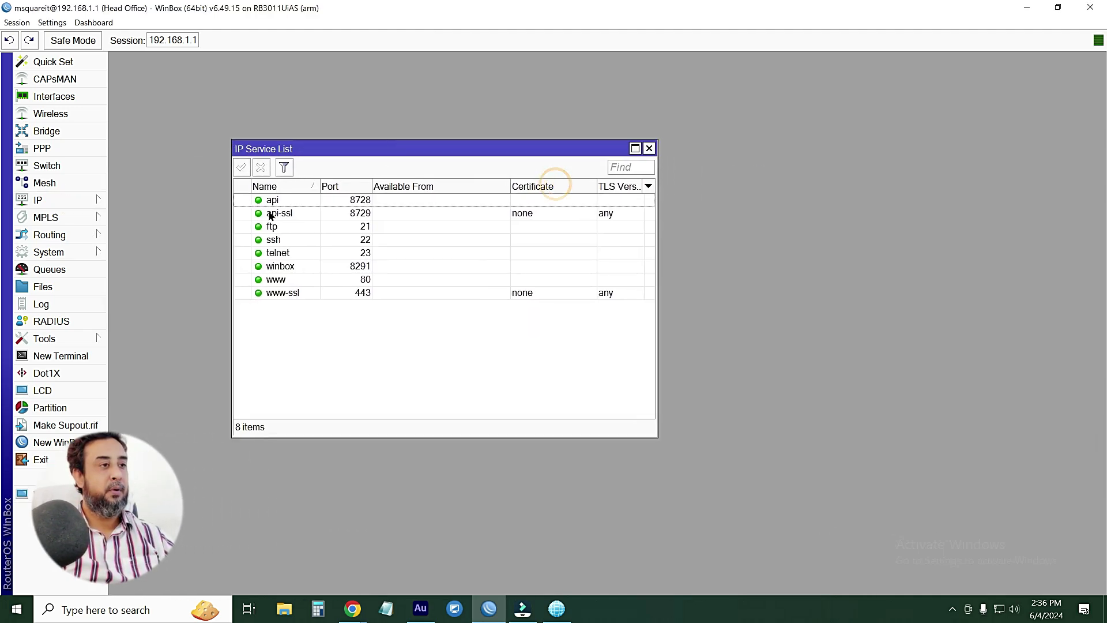
{"action": "left_click", "coordinate": [272, 199]}
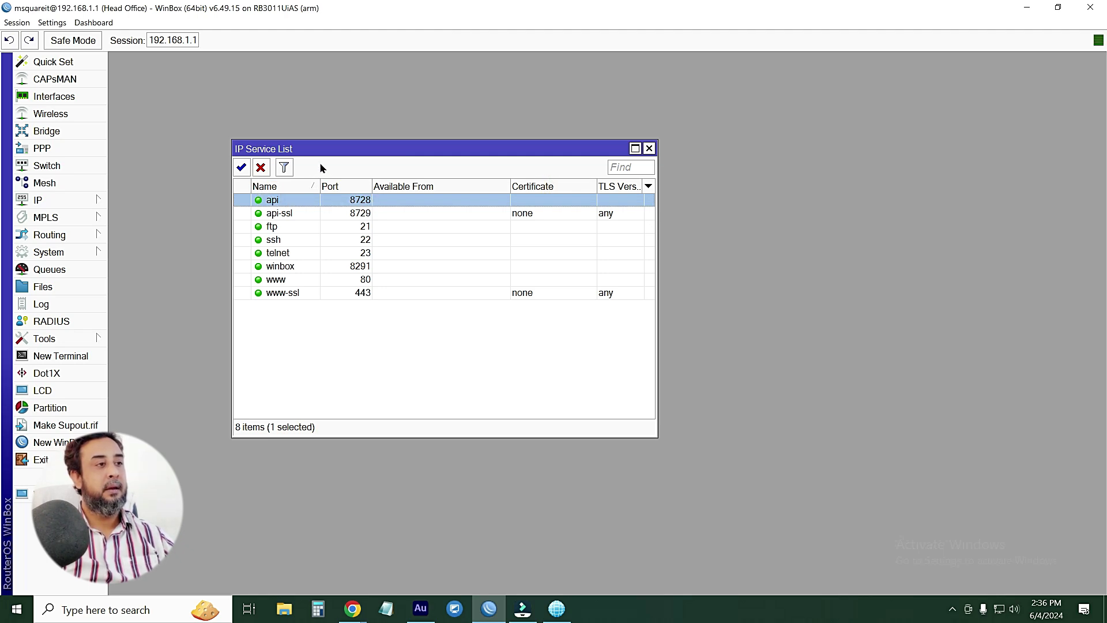
{"action": "left_click", "coordinate": [261, 168]}
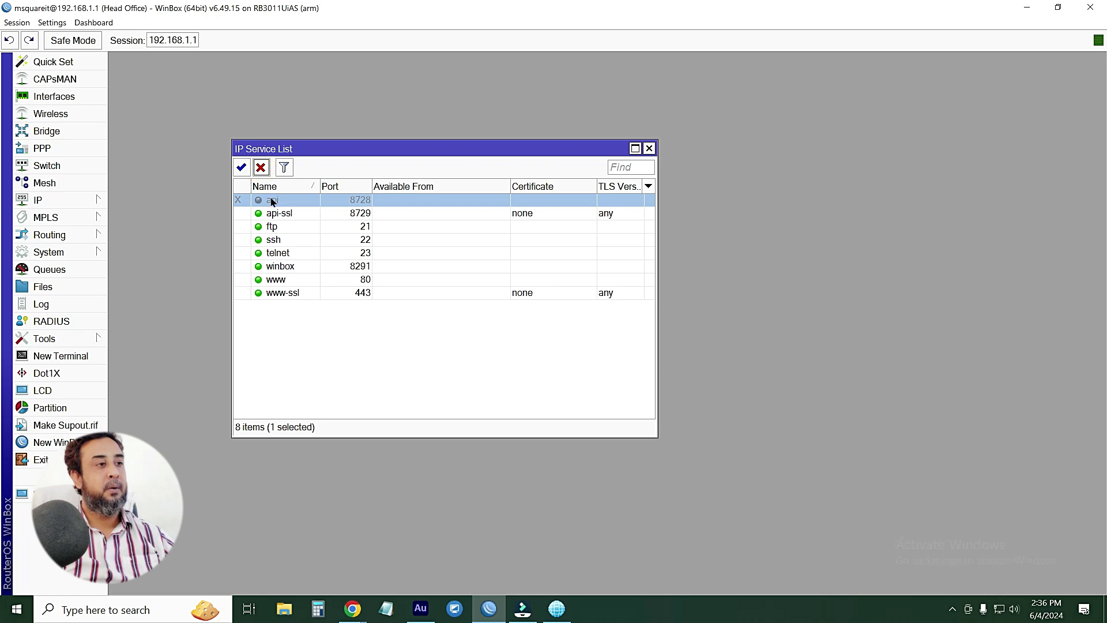
{"action": "left_click", "coordinate": [242, 168]}
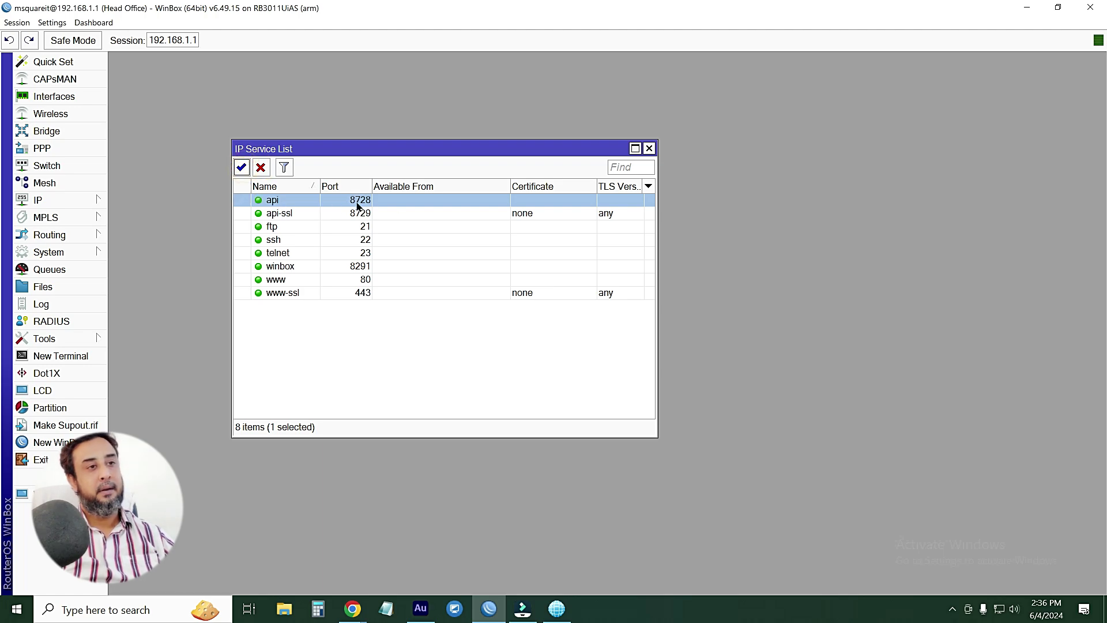
{"action": "left_click", "coordinate": [650, 149]}
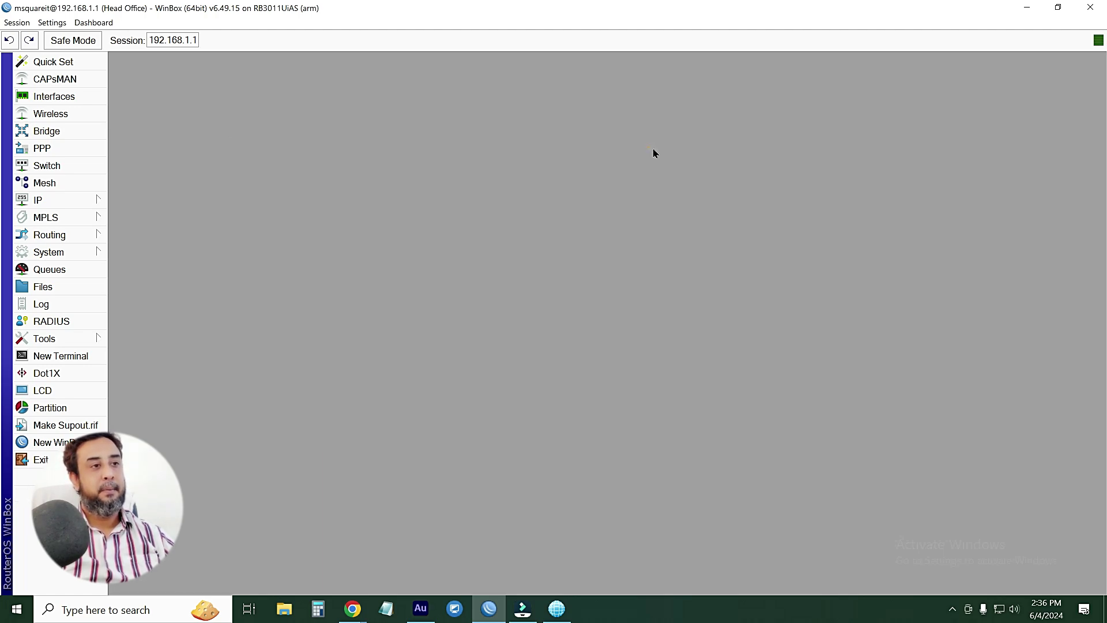
Close WinBox, open Mikhmon admin at localhost:8080, and add a new router session
{"action": "left_click", "coordinate": [1090, 7]}
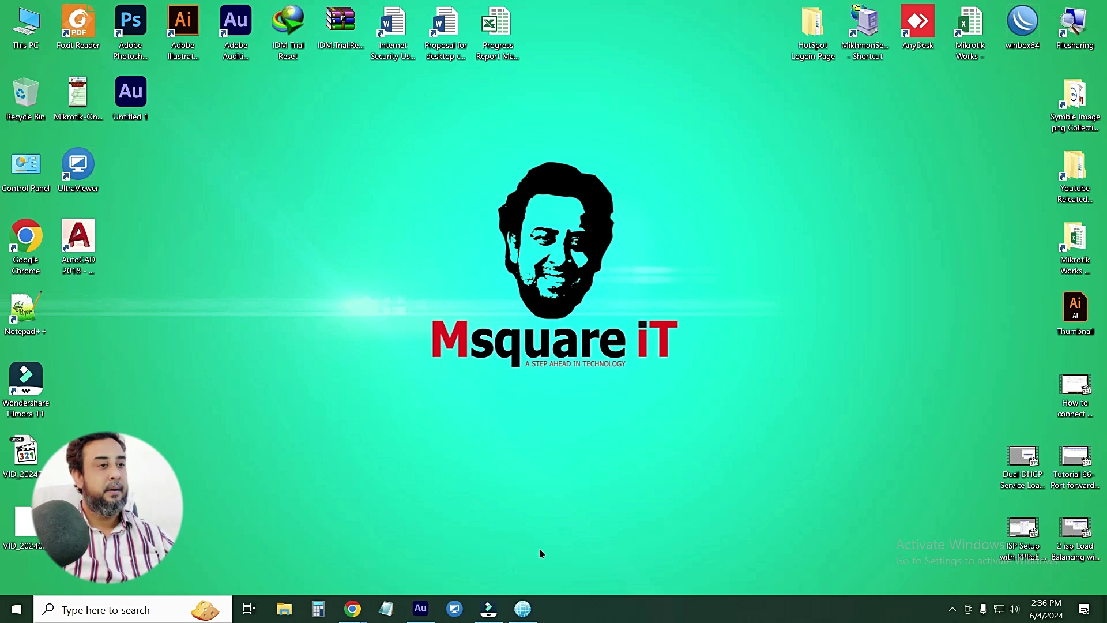
{"action": "left_click", "coordinate": [523, 608]}
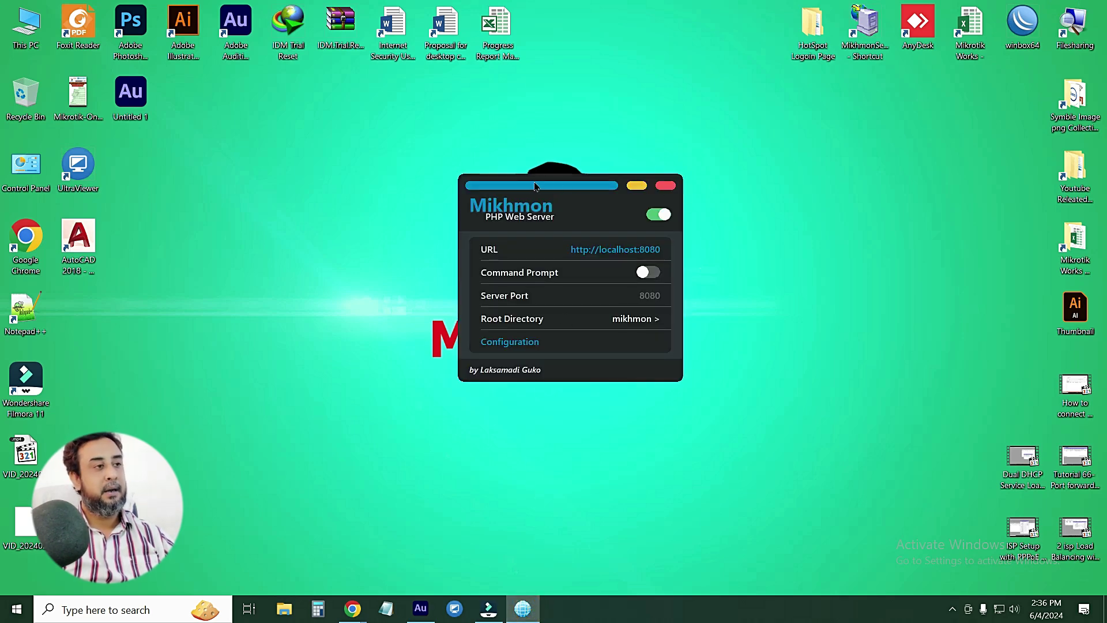
{"action": "left_click_drag", "start_coordinate": [515, 190], "coordinate": [245, 173]}
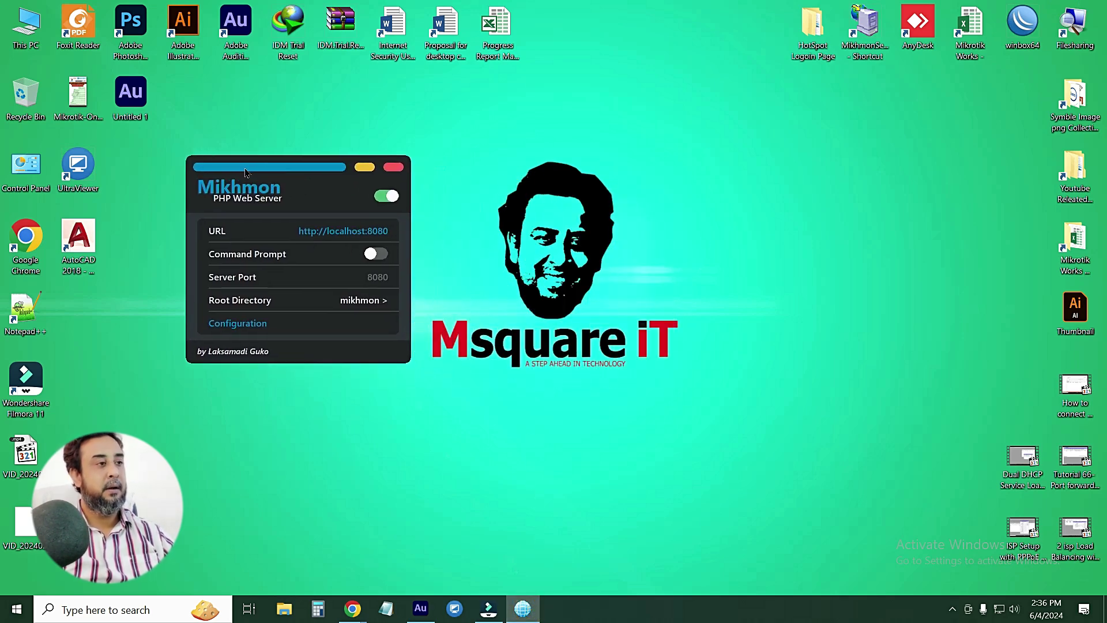
{"action": "left_click", "coordinate": [366, 235]}
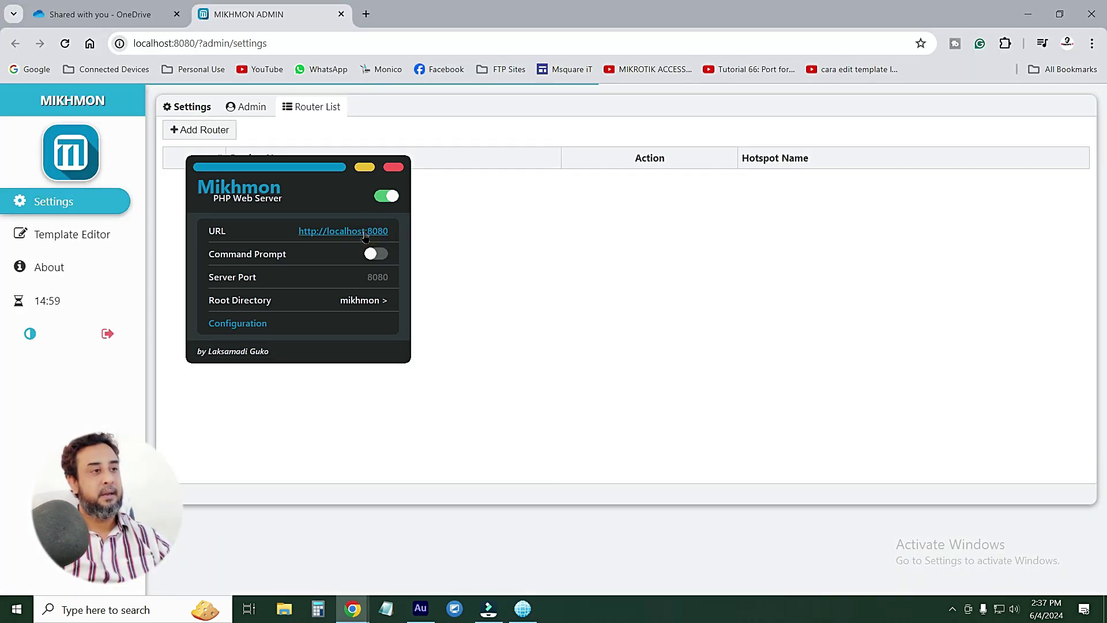
{"action": "left_click", "coordinate": [368, 168]}
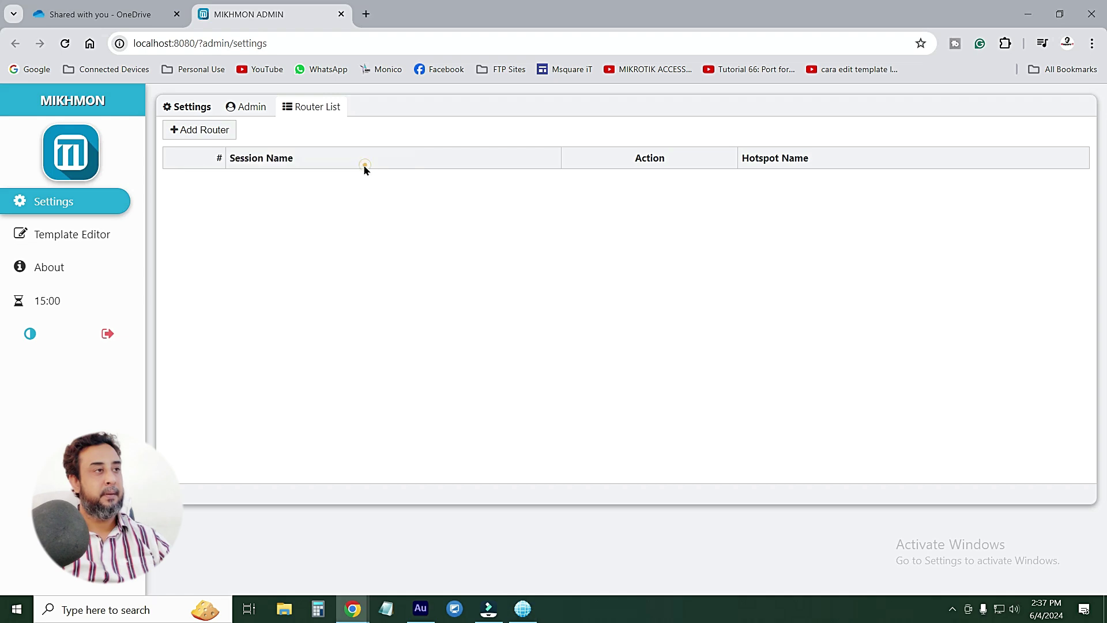
{"action": "left_click", "coordinate": [177, 14]}
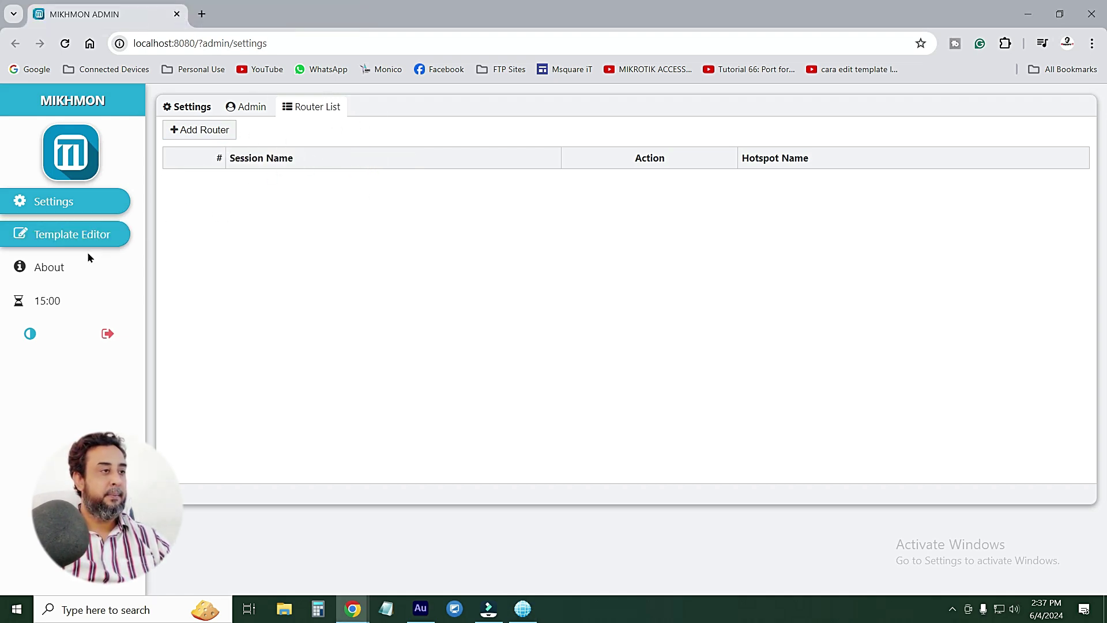
{"action": "left_click", "coordinate": [204, 132]}
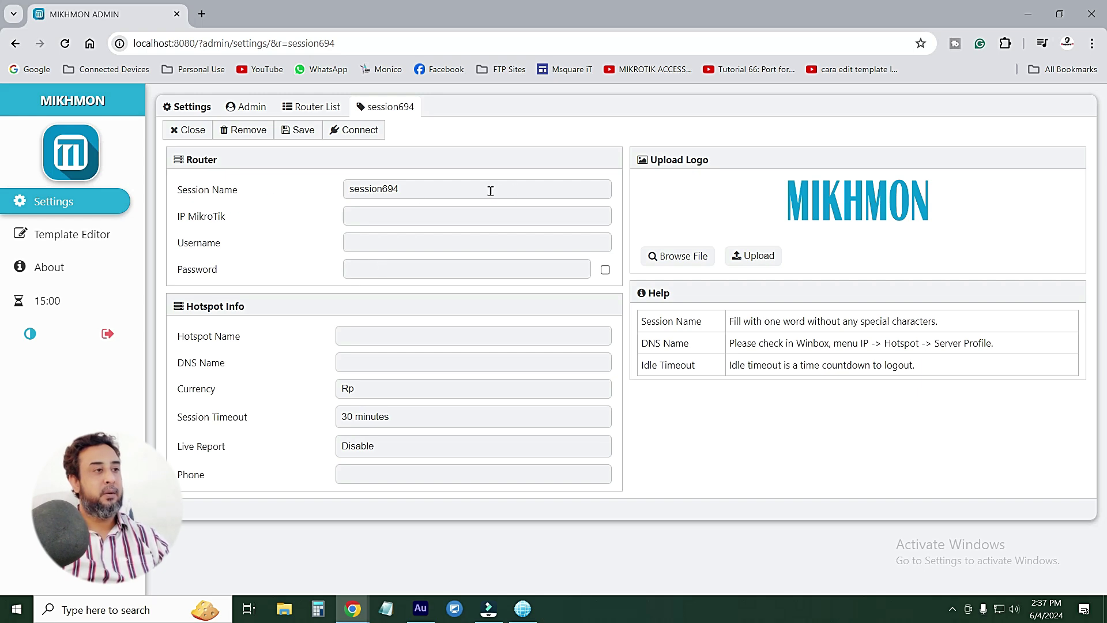
Replace the session name with WifiWon, saving it, then minimize the browser
{"action": "double_click", "coordinate": [454, 192]}
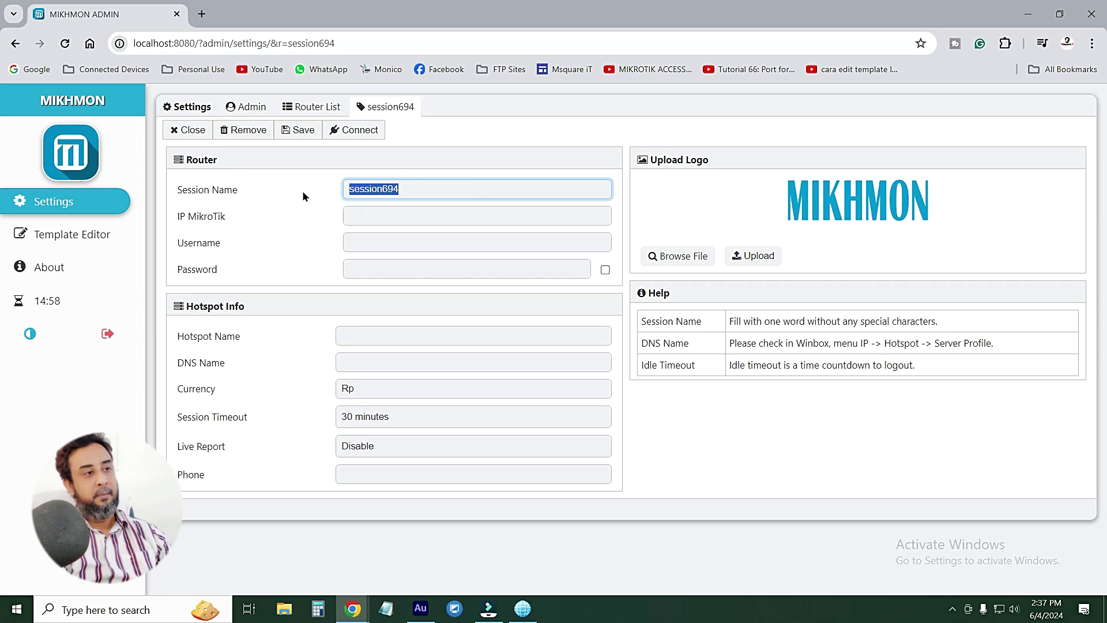
{"action": "type", "text": "Wif"}
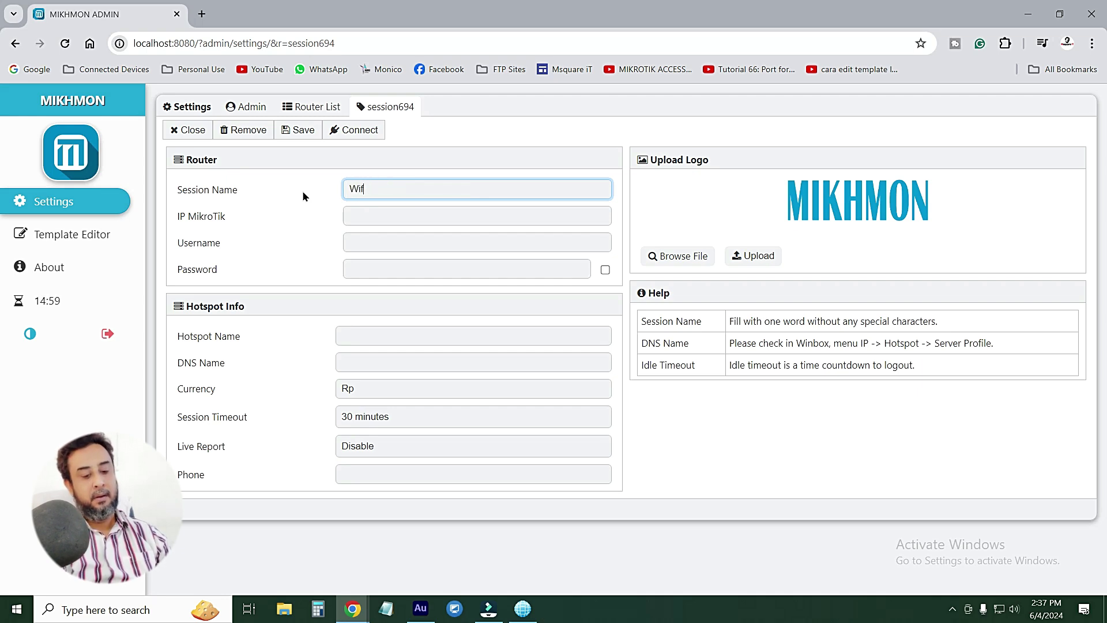
{"action": "type", "text": "i"}
{"action": "key", "text": "Return"}
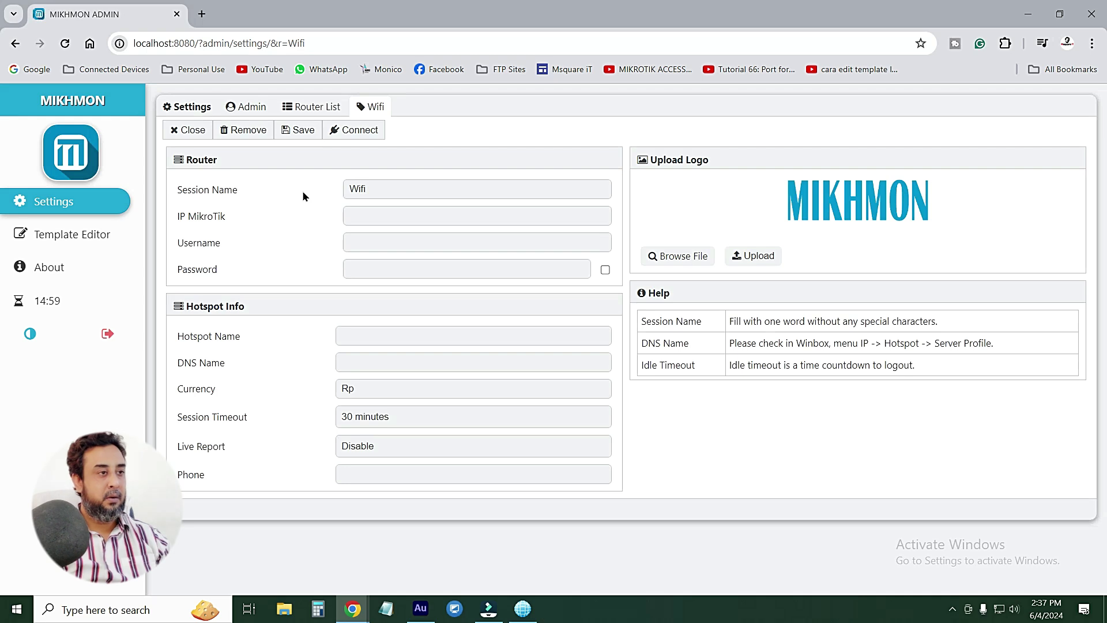
{"action": "left_click", "coordinate": [372, 187]}
{"action": "type", "text": "W"}
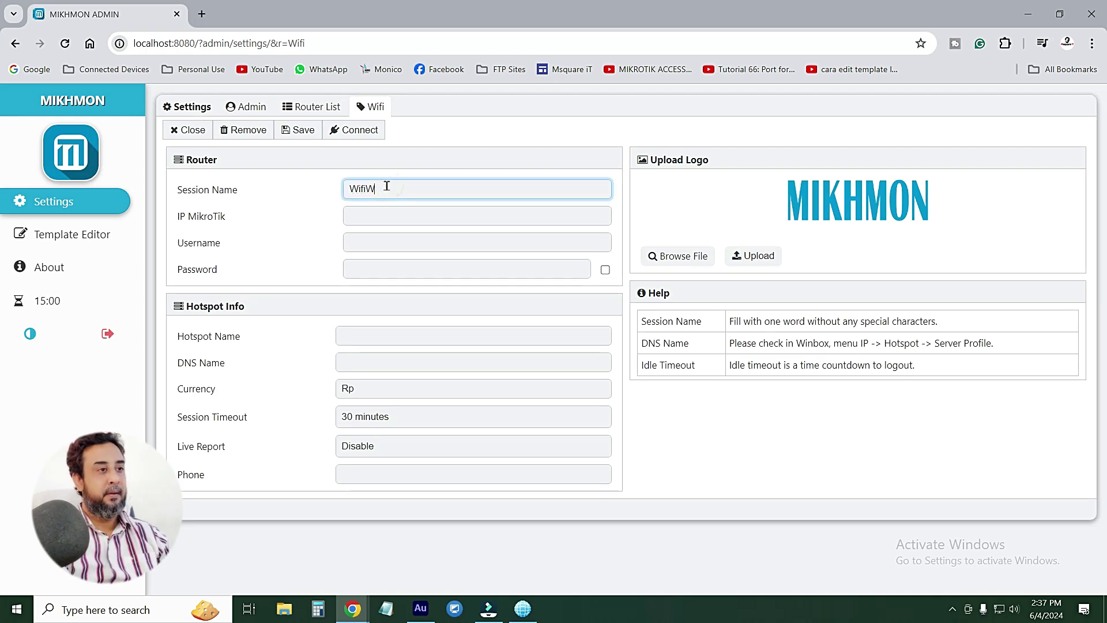
{"action": "key", "text": "Return"}
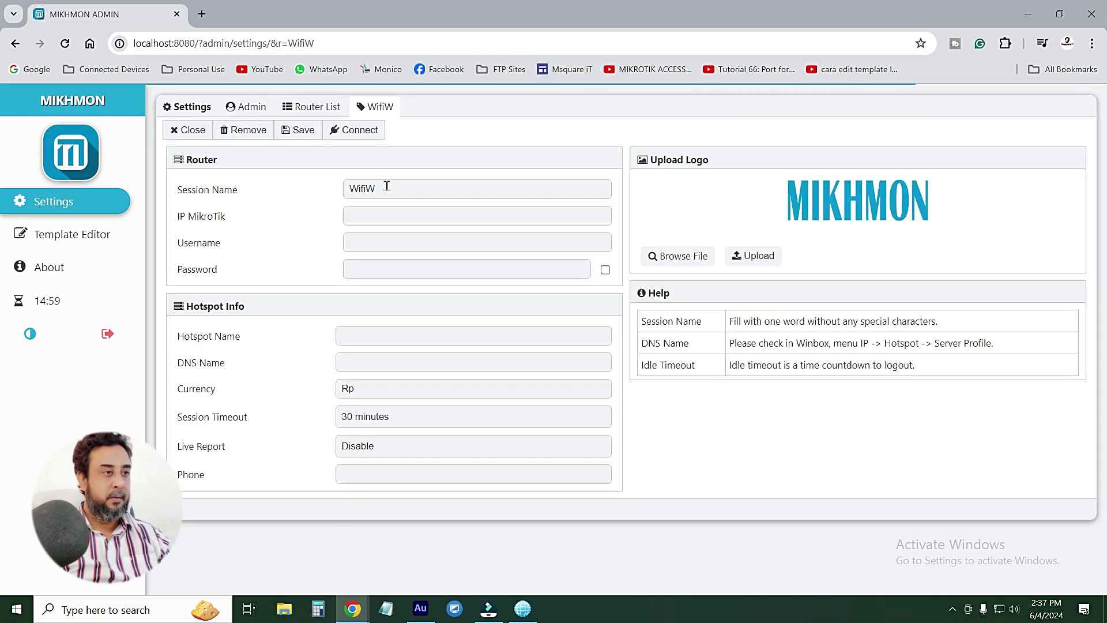
{"action": "left_click", "coordinate": [387, 185]}
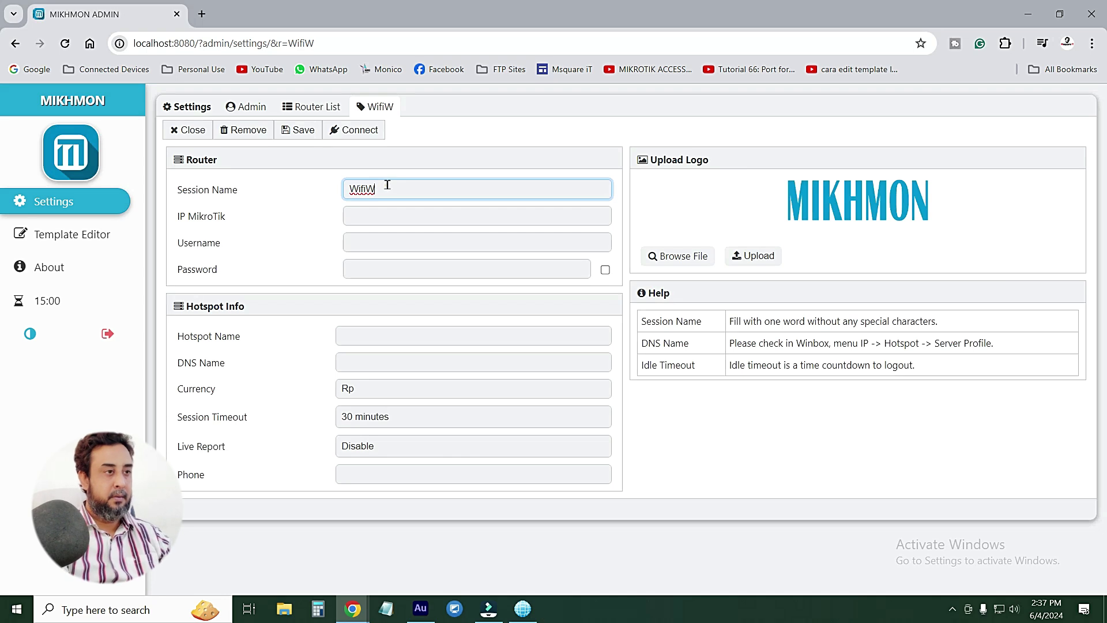
{"action": "type", "text": "on"}
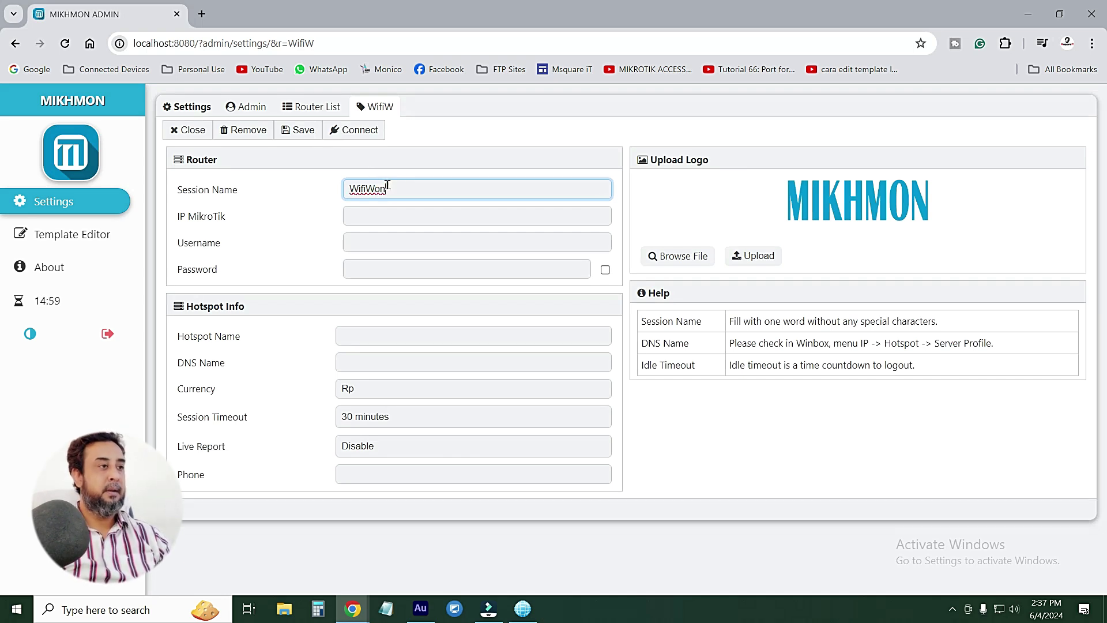
{"action": "key", "text": "Return"}
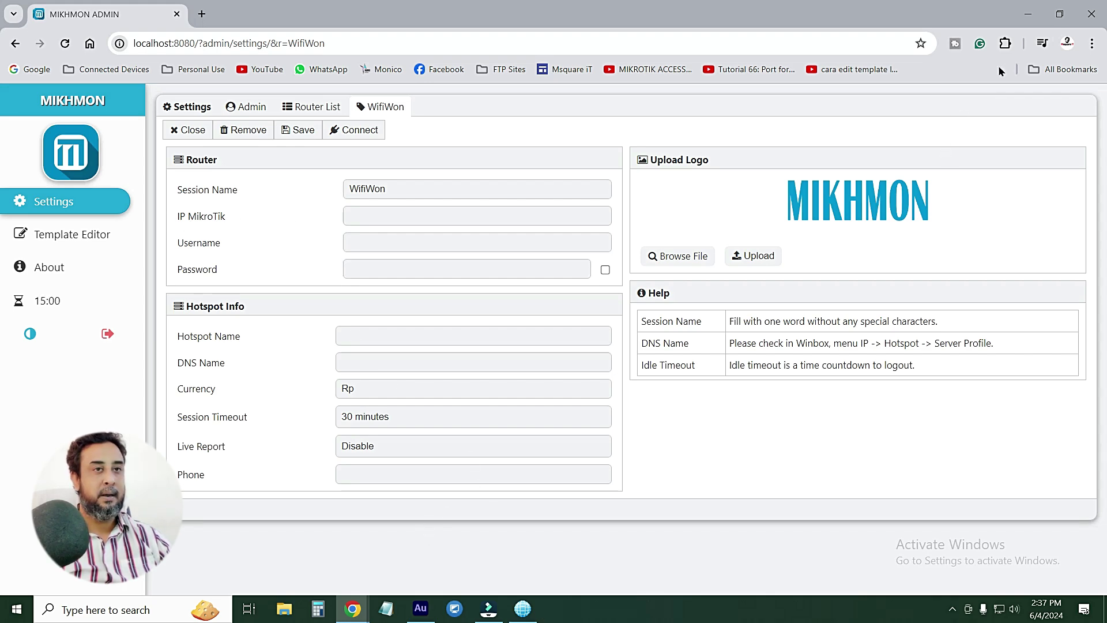
{"action": "left_click", "coordinate": [1028, 14]}
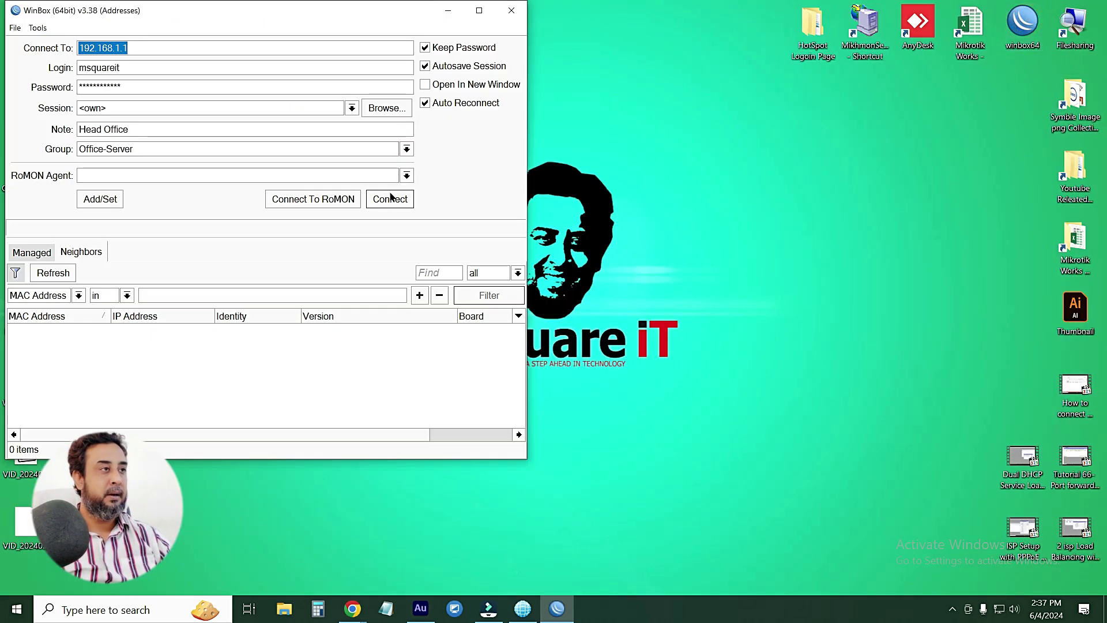
Copy the router address 192.168.1.1 from WinBox's saved login details
{"action": "left_click", "coordinate": [388, 198]}
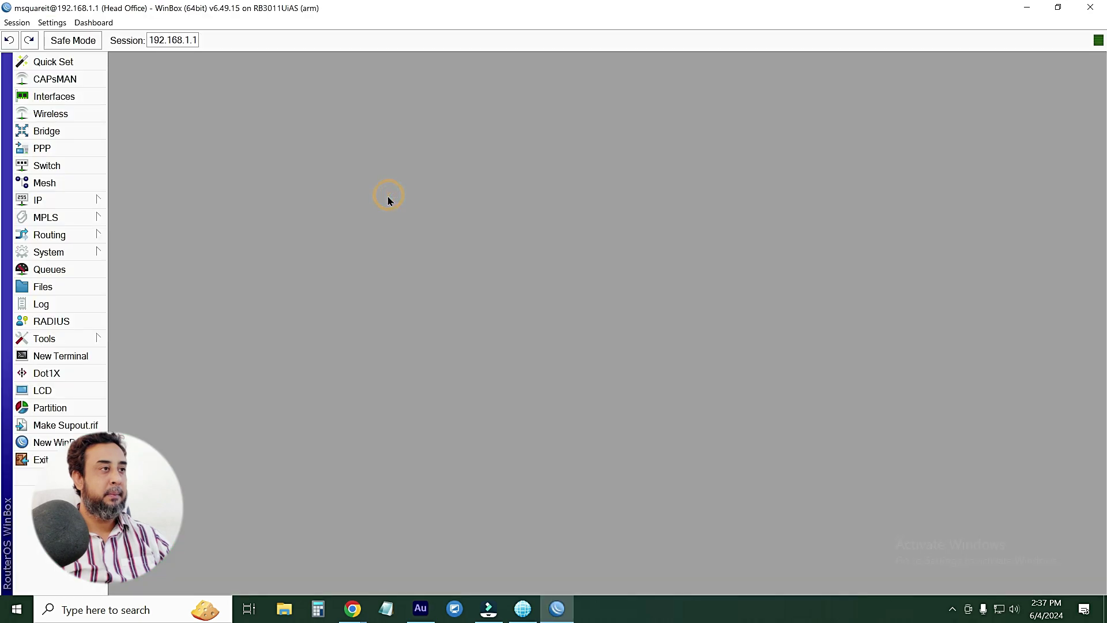
{"action": "left_click", "coordinate": [174, 43]}
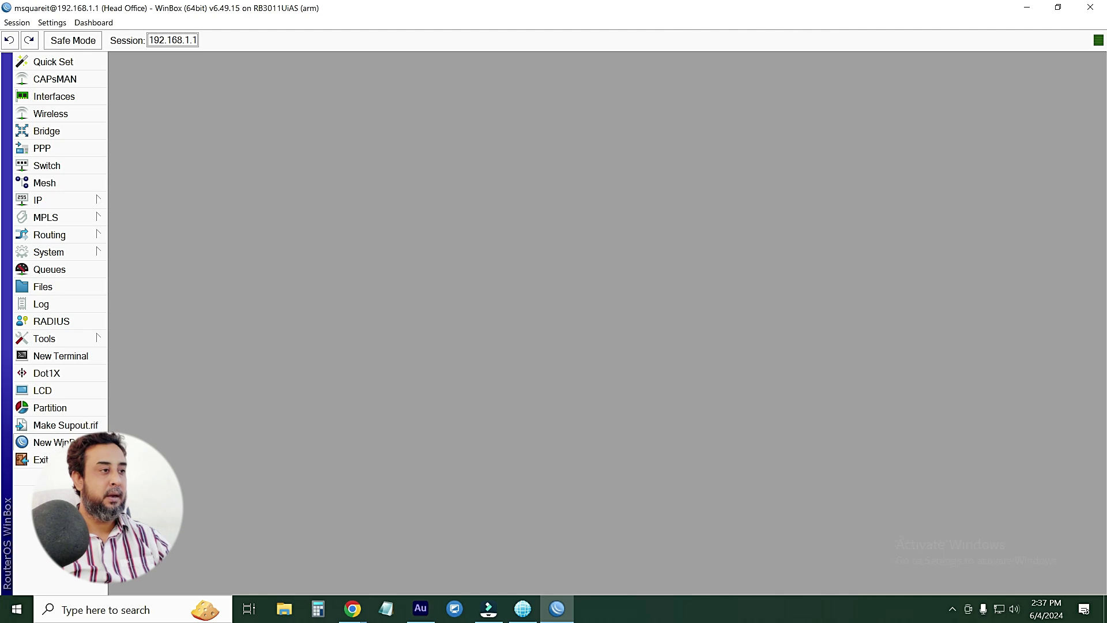
{"action": "left_click", "coordinate": [129, 329]}
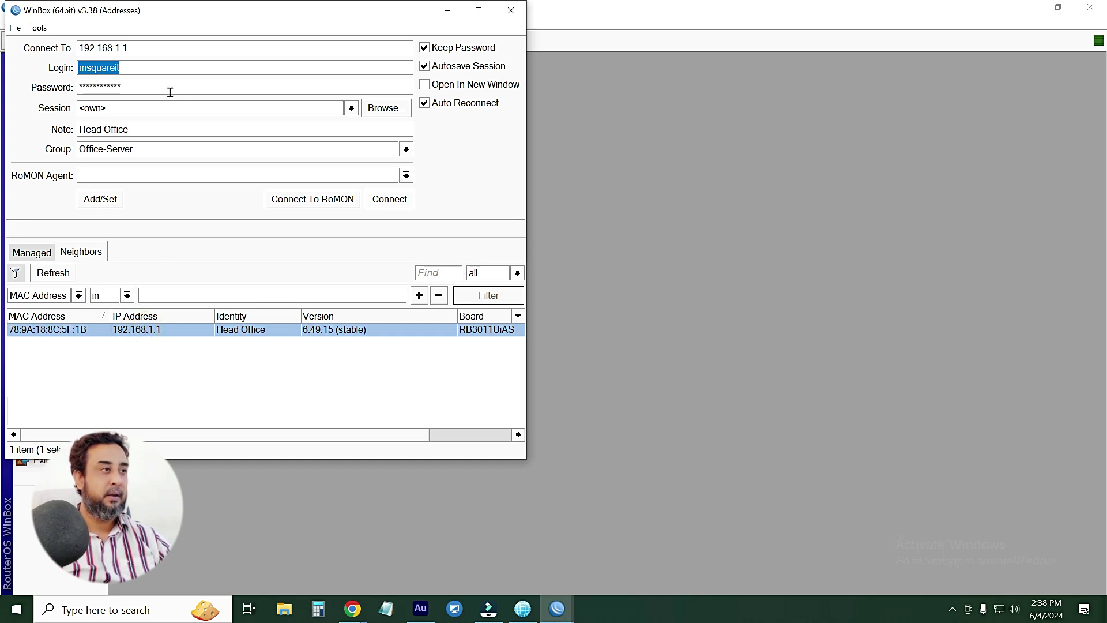
{"action": "left_click_drag", "start_coordinate": [149, 50], "coordinate": [56, 51]}
{"action": "right_click", "coordinate": [94, 45]}
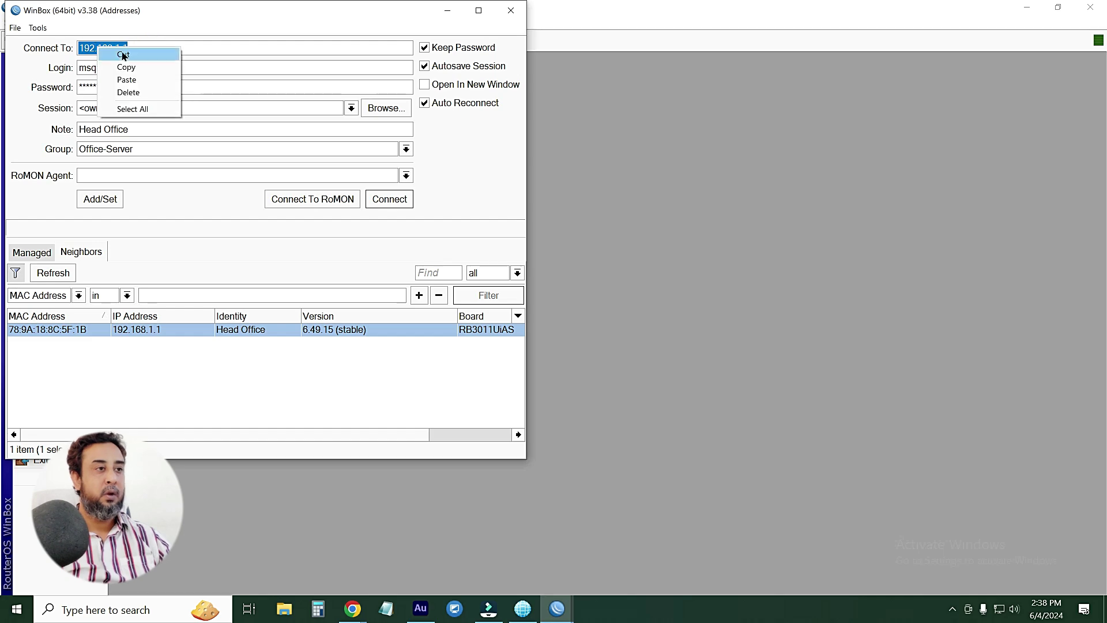
{"action": "left_click", "coordinate": [124, 64]}
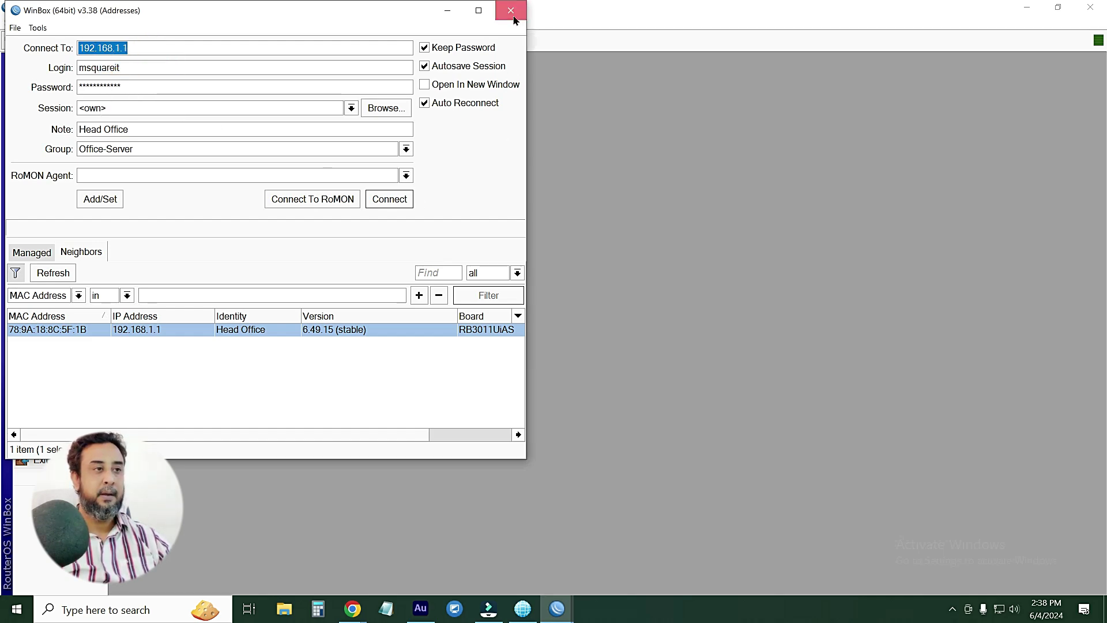
Close the WinBox login window and return to the Mikhmon settings page in the browser
{"action": "left_click", "coordinate": [515, 17]}
{"action": "left_click", "coordinate": [1030, 9]}
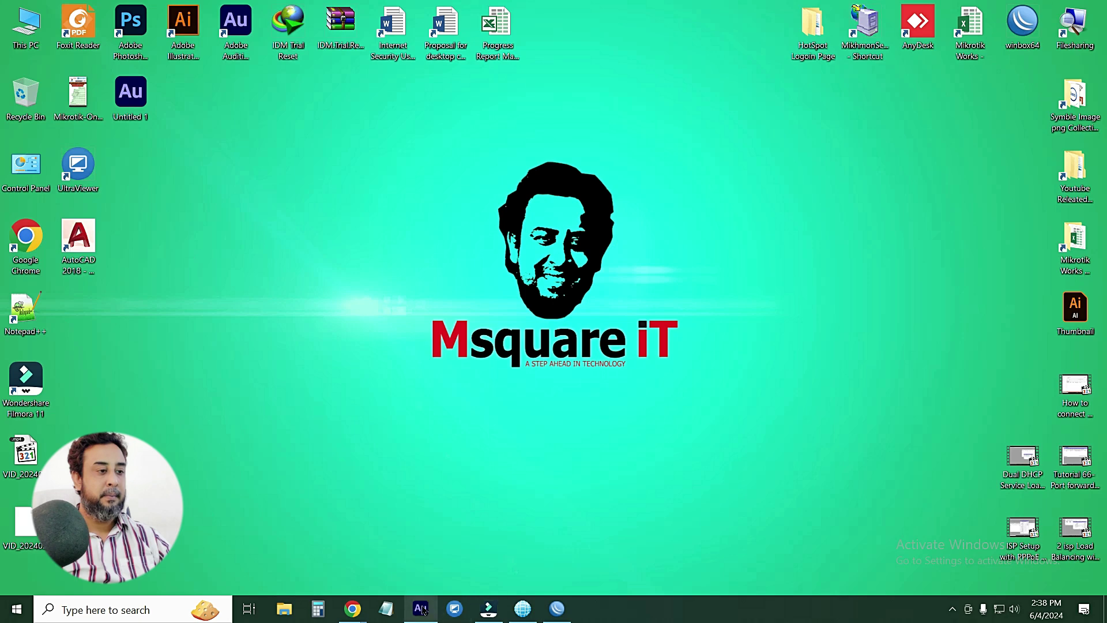
{"action": "left_click", "coordinate": [356, 608]}
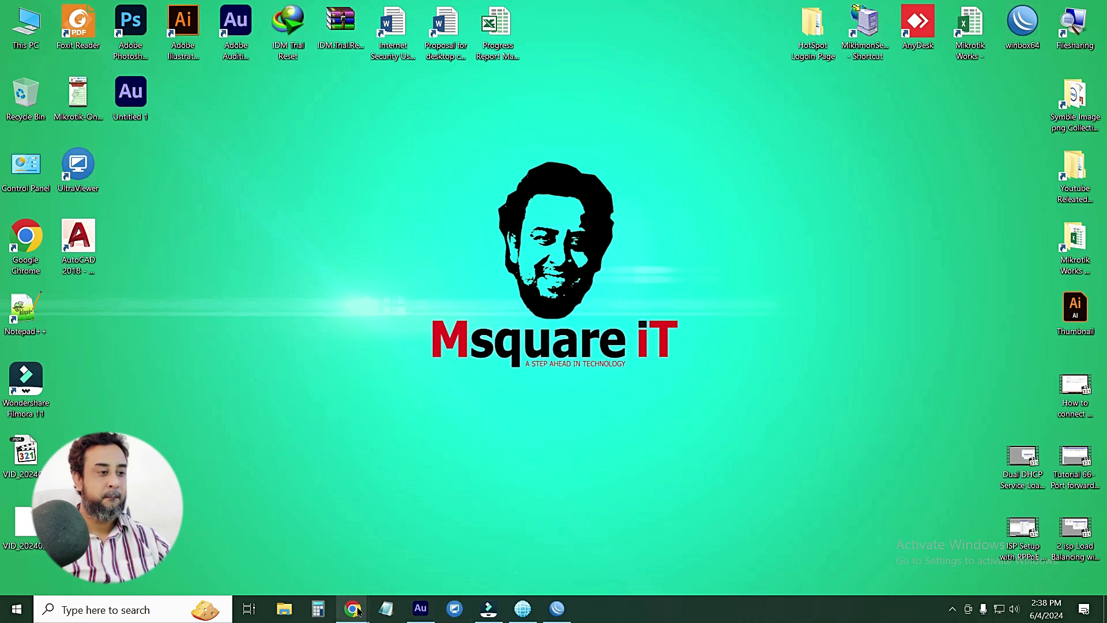
{"action": "left_click", "coordinate": [393, 567]}
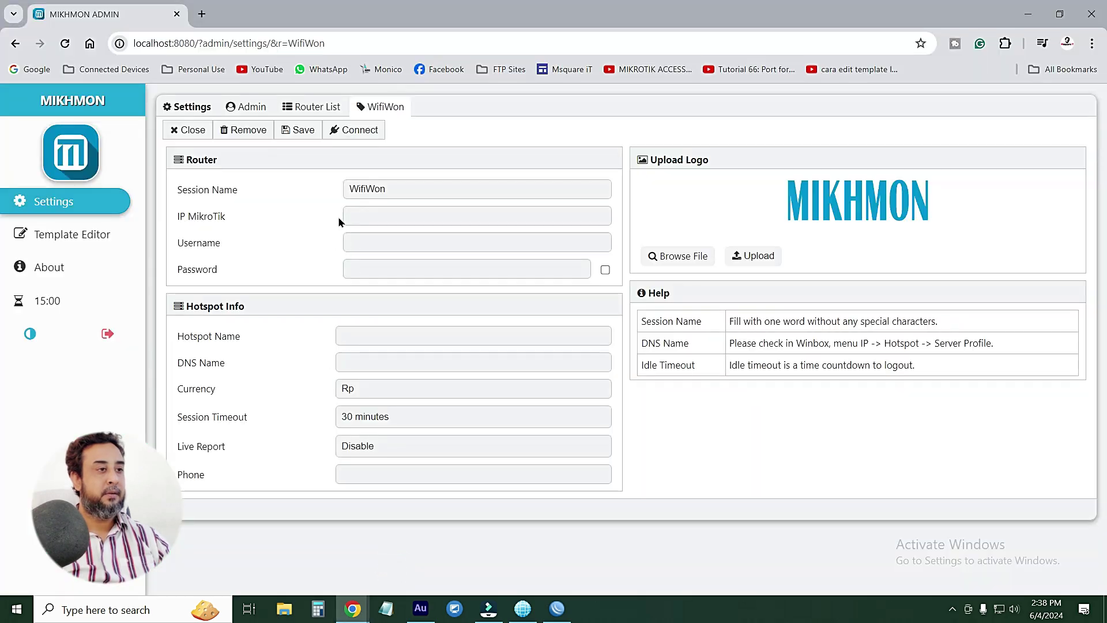
Paste 192.168.1.1 into the IP MikroTik field
{"action": "left_click", "coordinate": [384, 215]}
{"action": "right_click", "coordinate": [384, 215]}
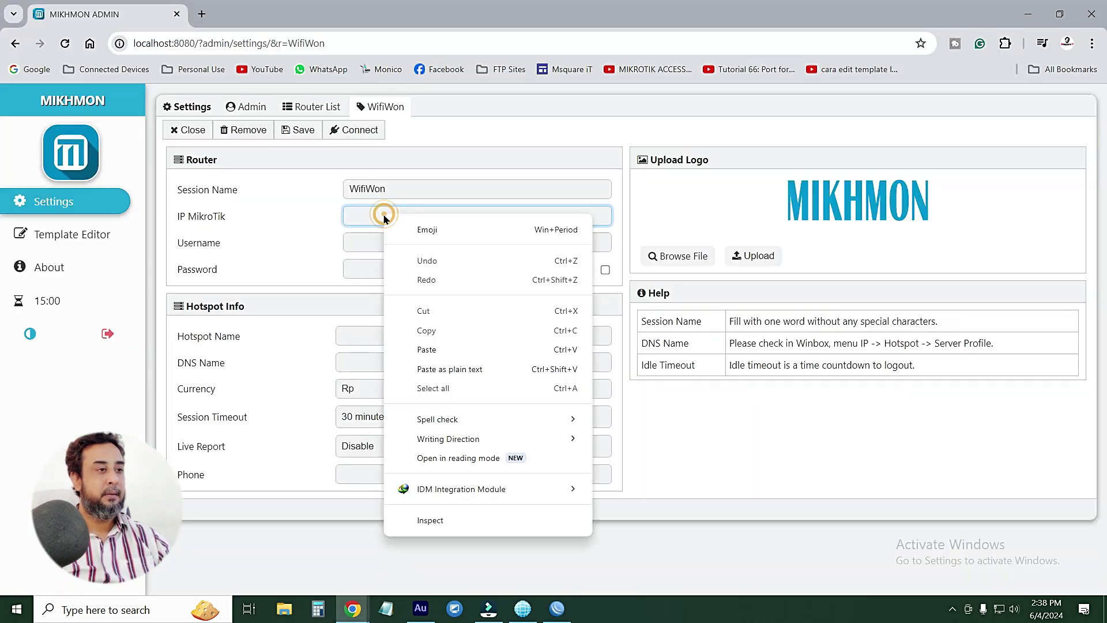
{"action": "left_click", "coordinate": [427, 350]}
Enter the router's login username and move on to the password
{"action": "left_click", "coordinate": [368, 245]}
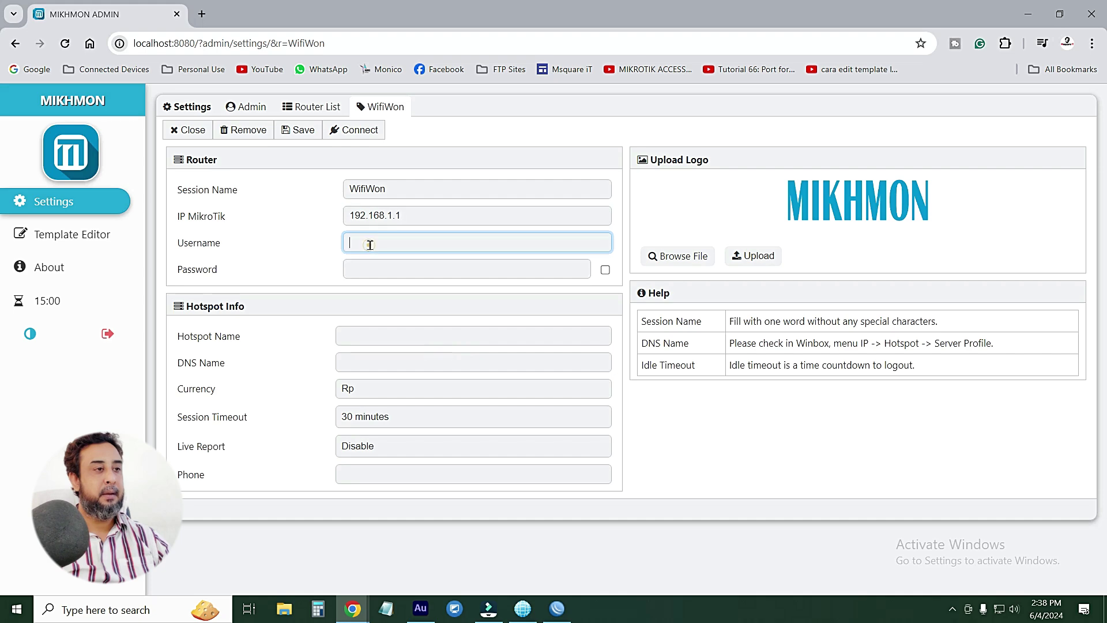
{"action": "left_click", "coordinate": [560, 609]}
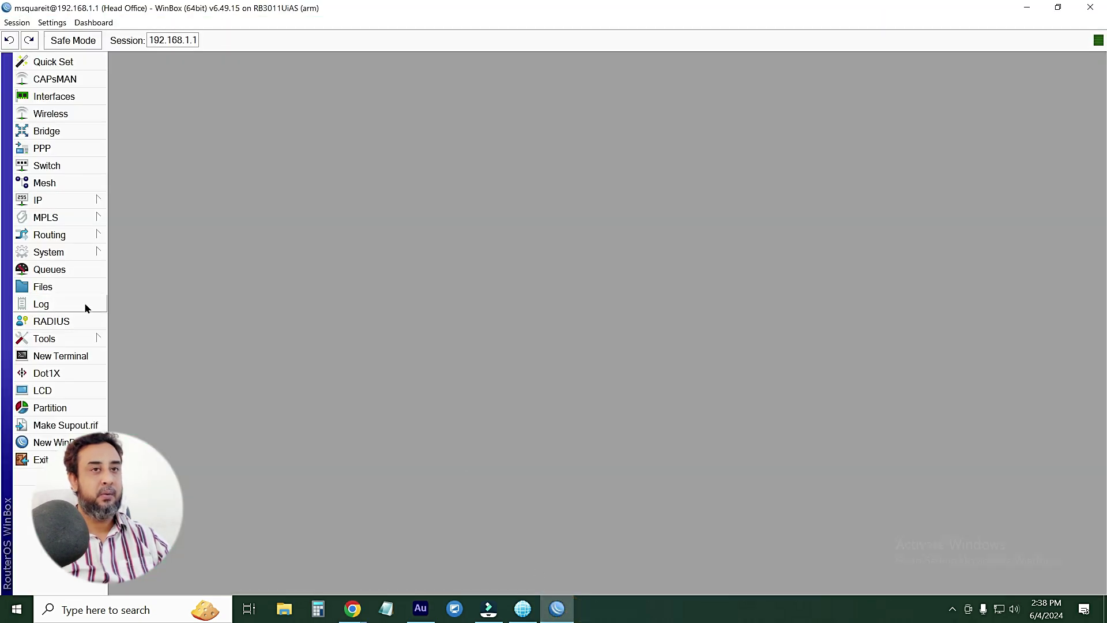
{"action": "left_click", "coordinate": [1030, 8]}
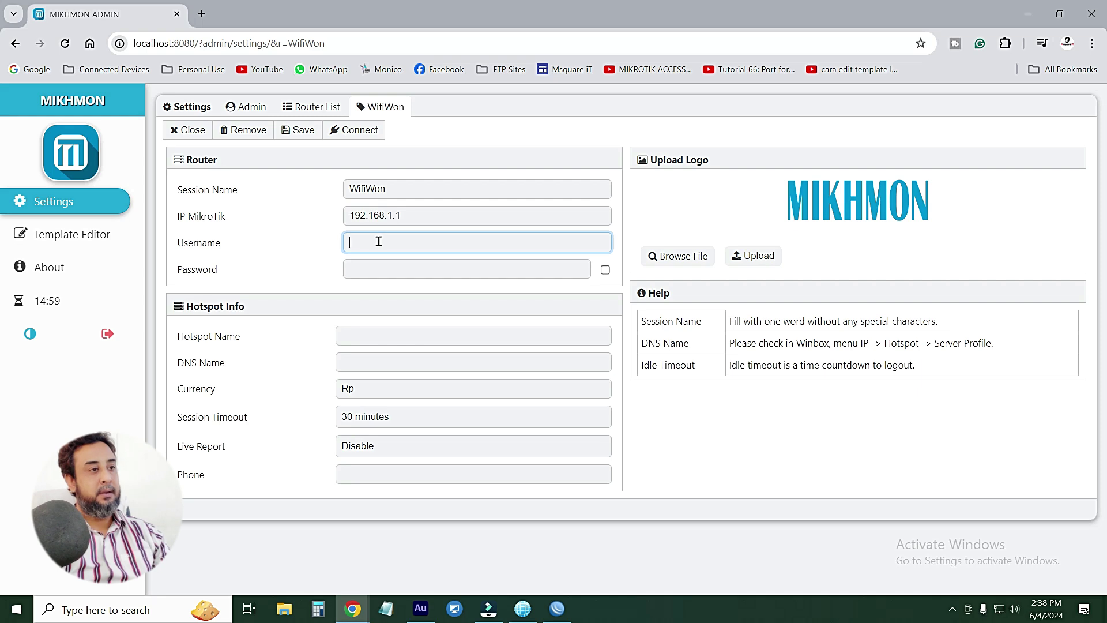
{"action": "type", "text": "msquareit"}
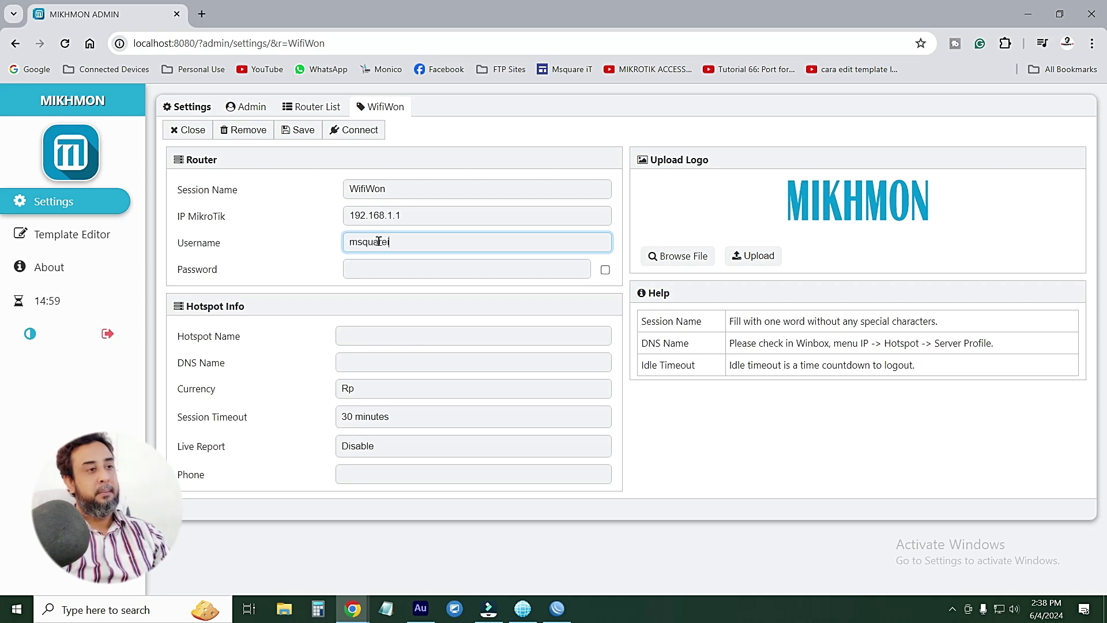
{"action": "key", "text": "Tab"}
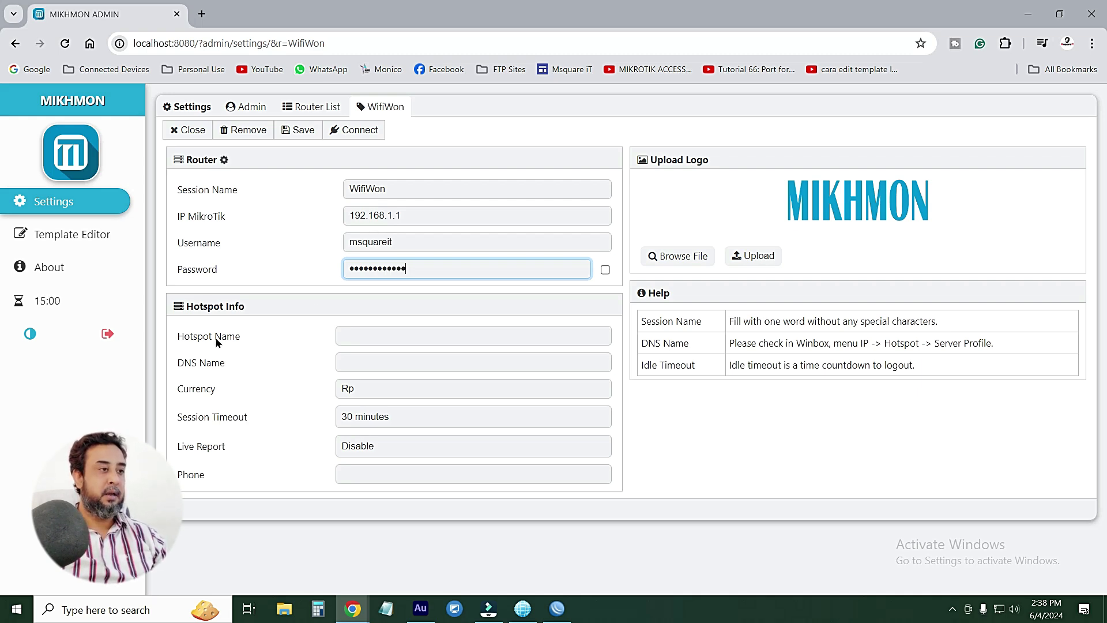
{"action": "left_click", "coordinate": [353, 342]}
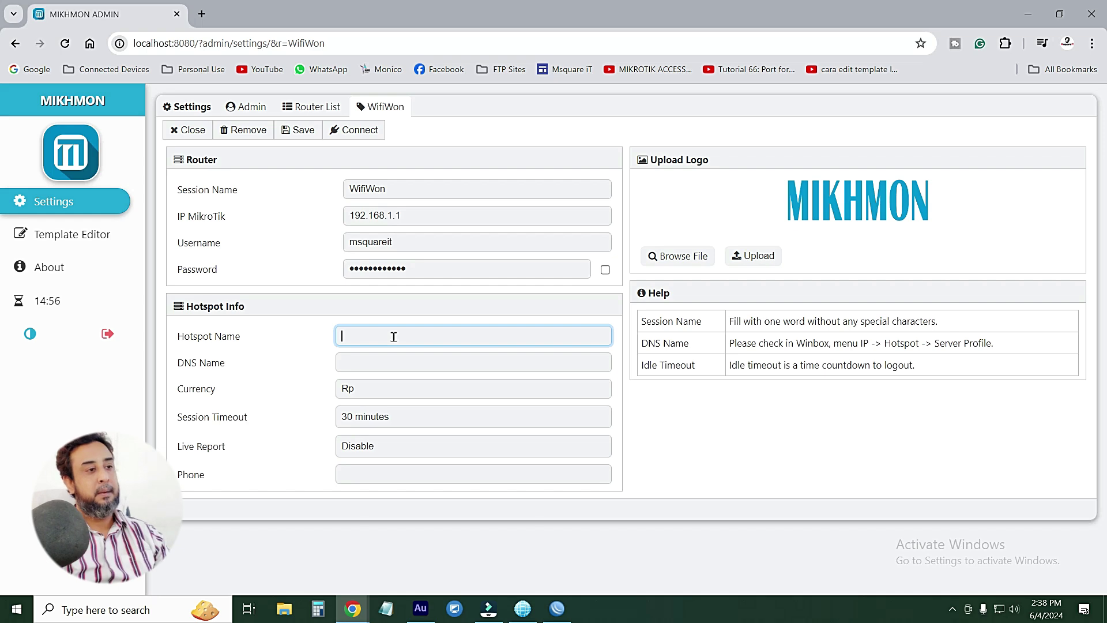
Enter hotspot name 'Msquare iT', DNS name msquareit.com and currency BDT., keeping session timeout 30 minutes
{"action": "type", "text": "M"}
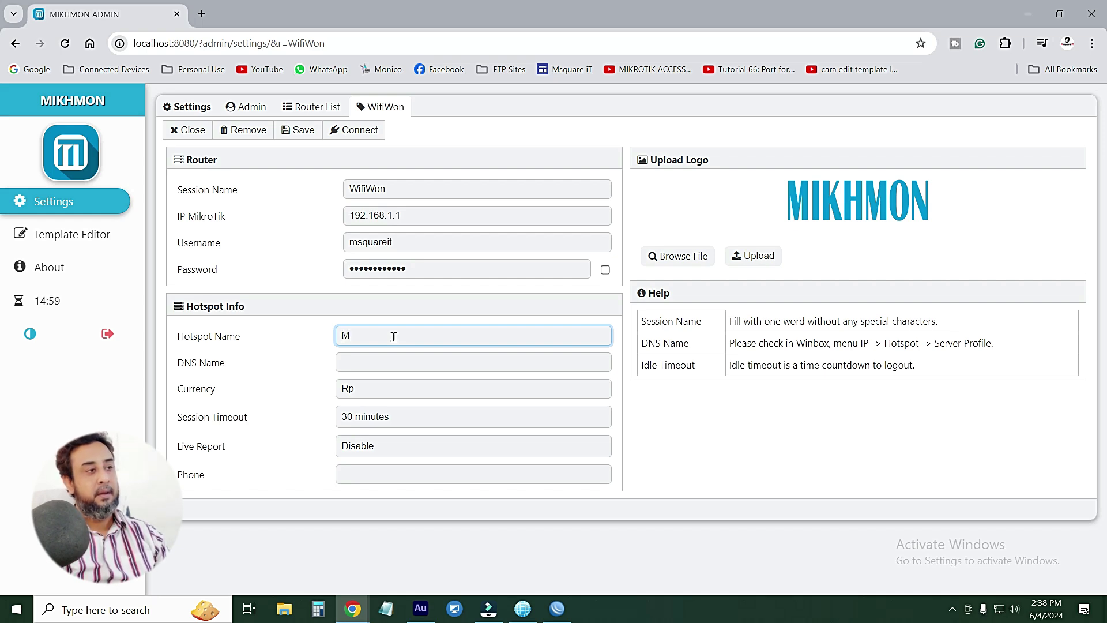
{"action": "type", "text": "s"}
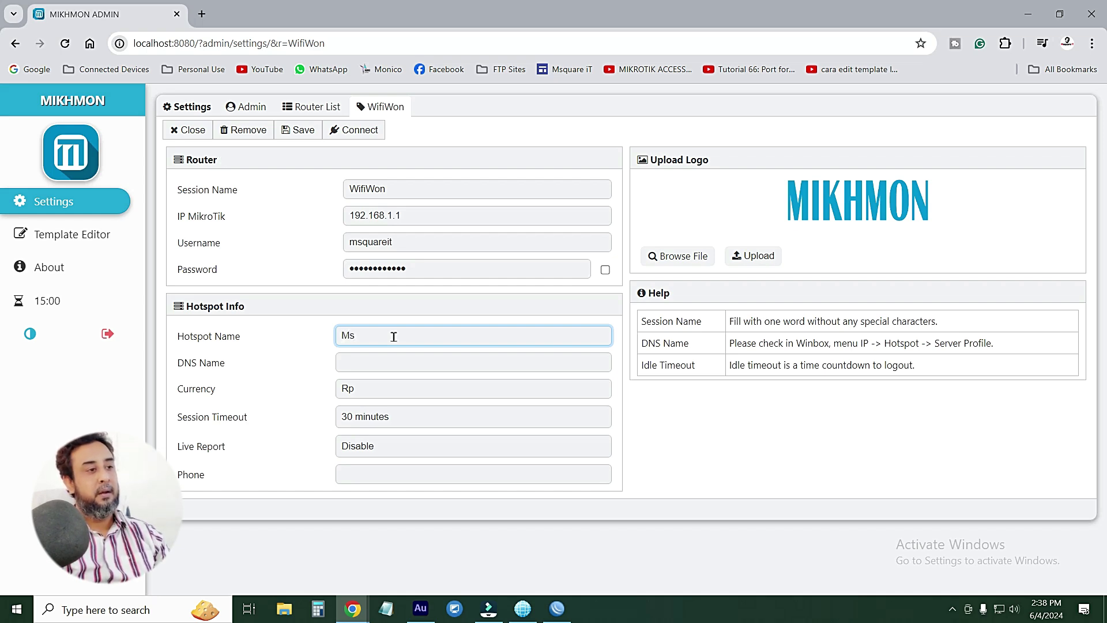
{"action": "type", "text": "quare "}
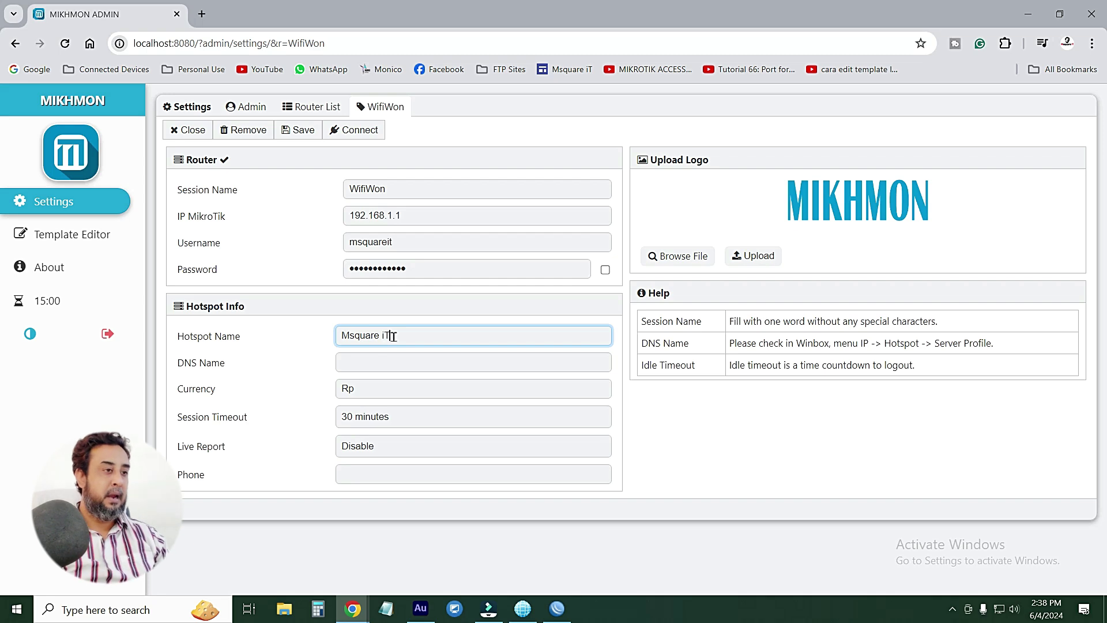
{"action": "type", "text": "iT"}
{"action": "left_click_drag", "start_coordinate": [396, 336], "coordinate": [295, 344]}
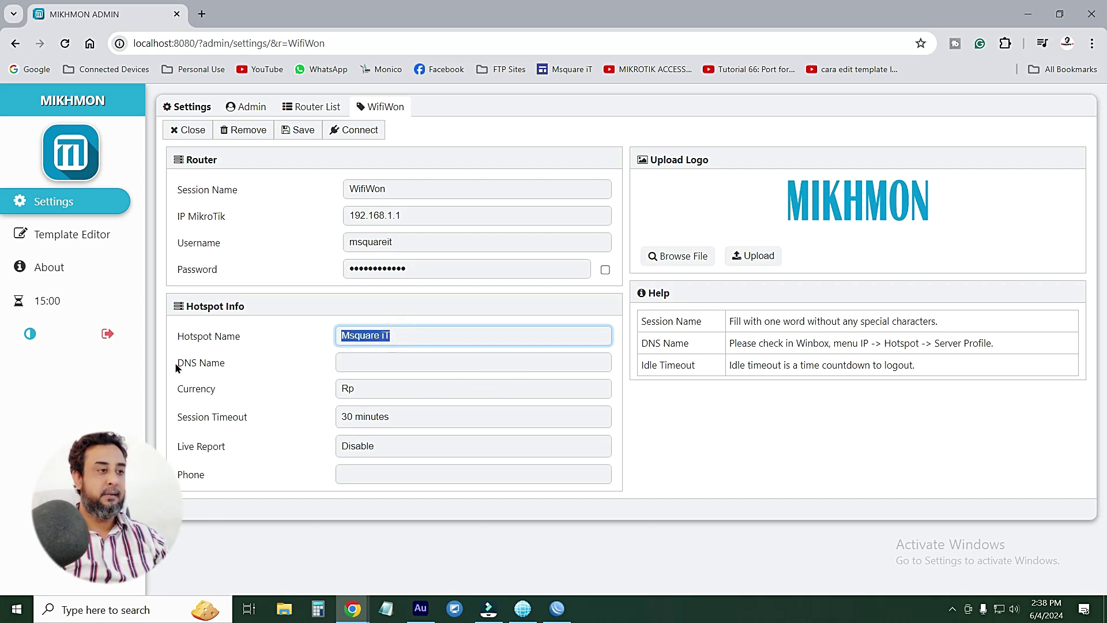
{"action": "left_click", "coordinate": [364, 363]}
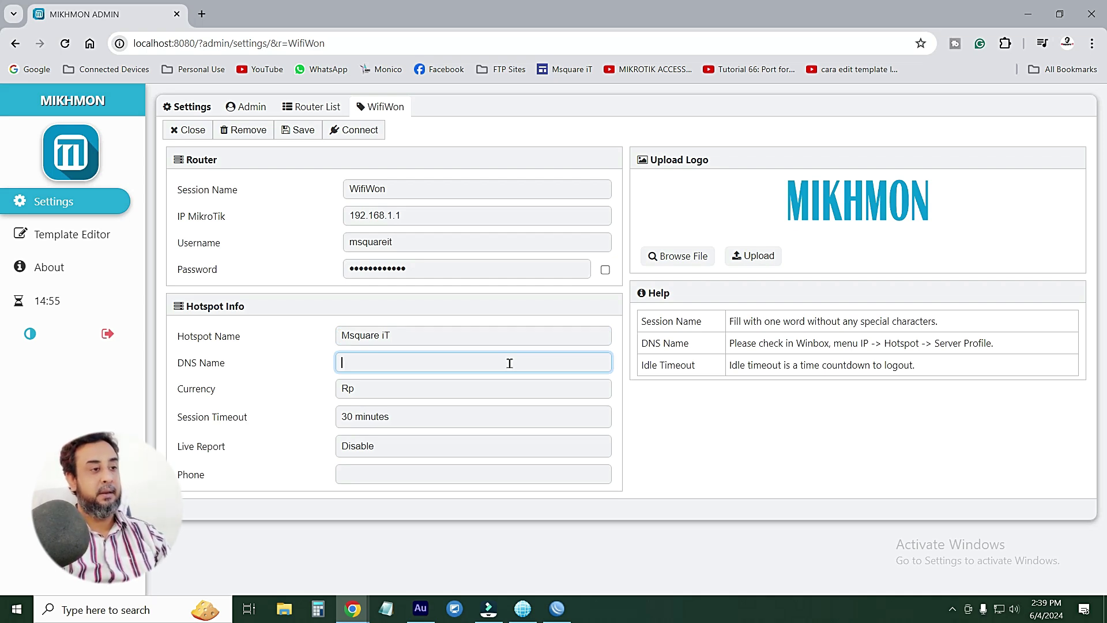
{"action": "type", "text": "ms"}
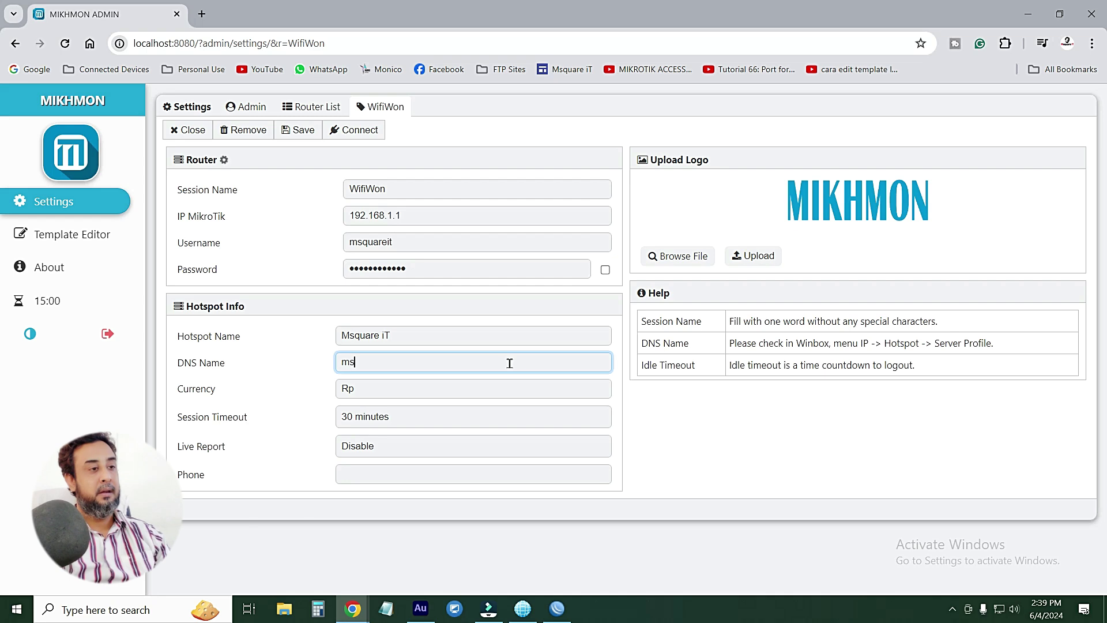
{"action": "type", "text": "quareit"}
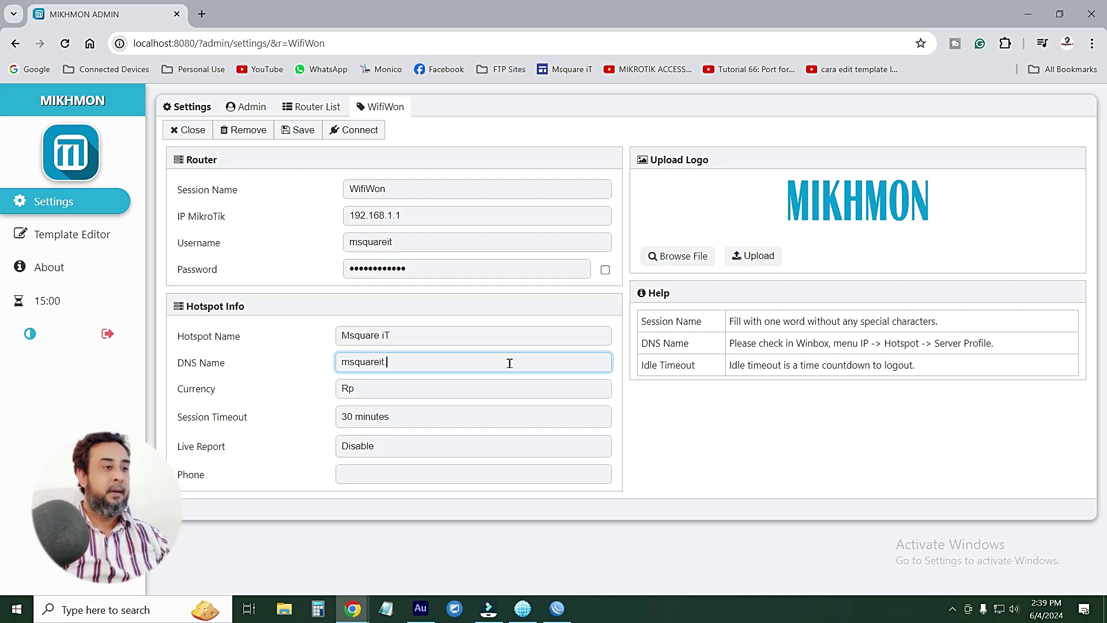
{"action": "type", "text": ".com"}
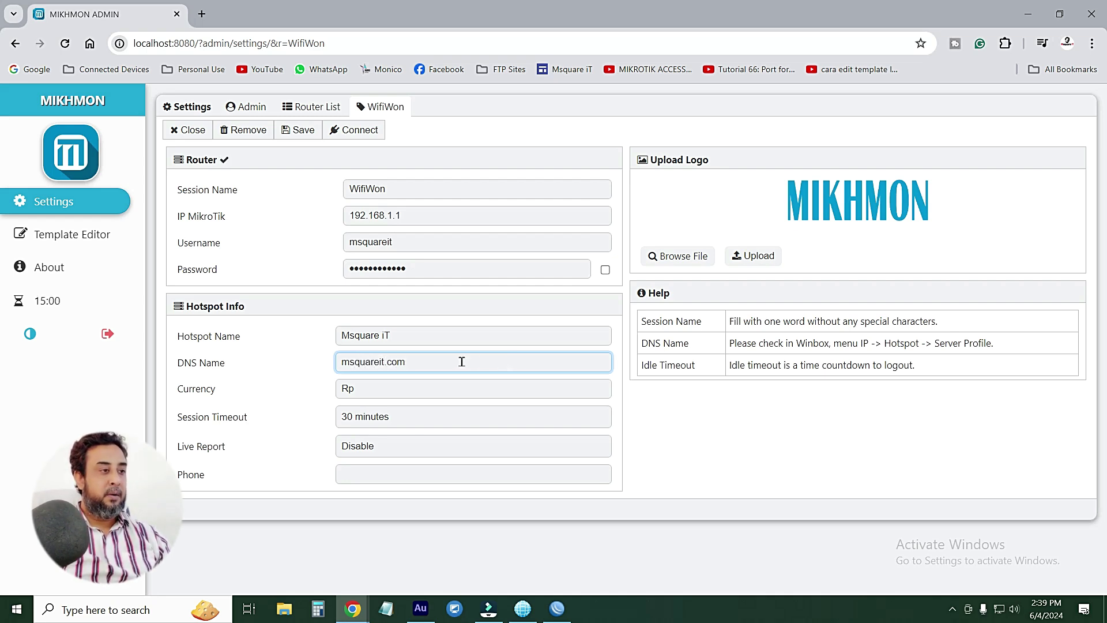
{"action": "double_click", "coordinate": [452, 361]}
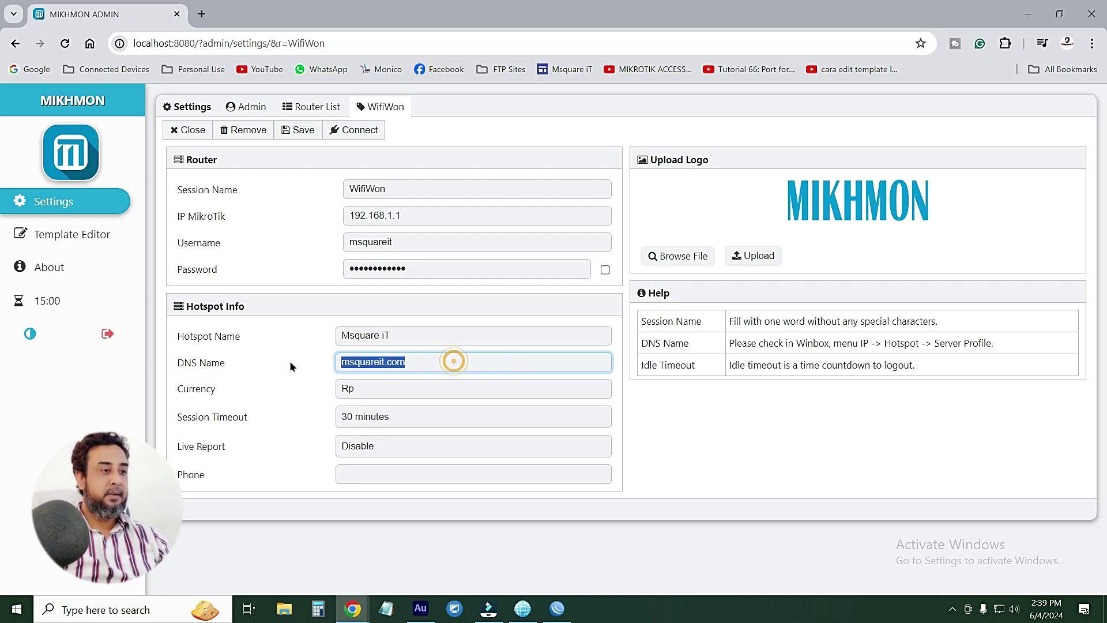
{"action": "double_click", "coordinate": [370, 391]}
{"action": "type", "text": "BD"}
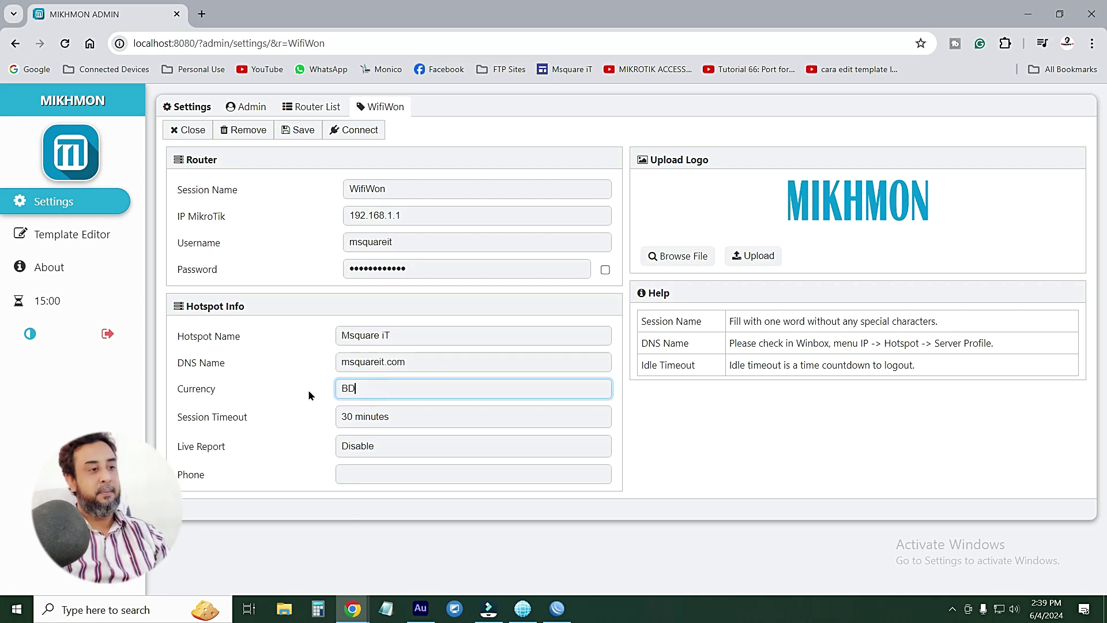
{"action": "type", "text": "T"}
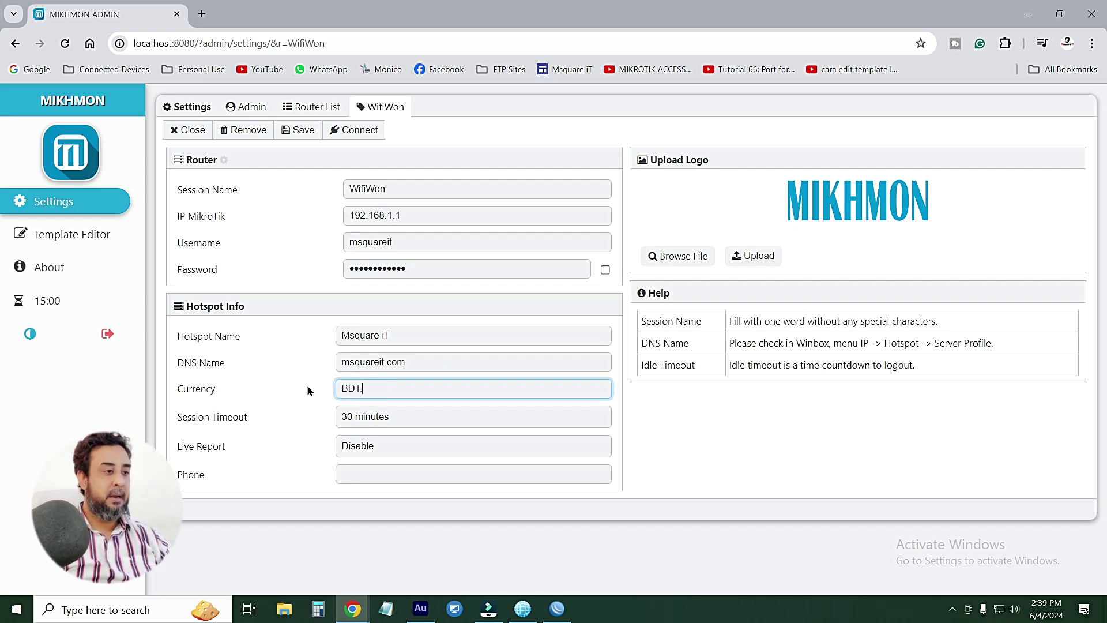
{"action": "type", "text": "."}
{"action": "left_click", "coordinate": [413, 416]}
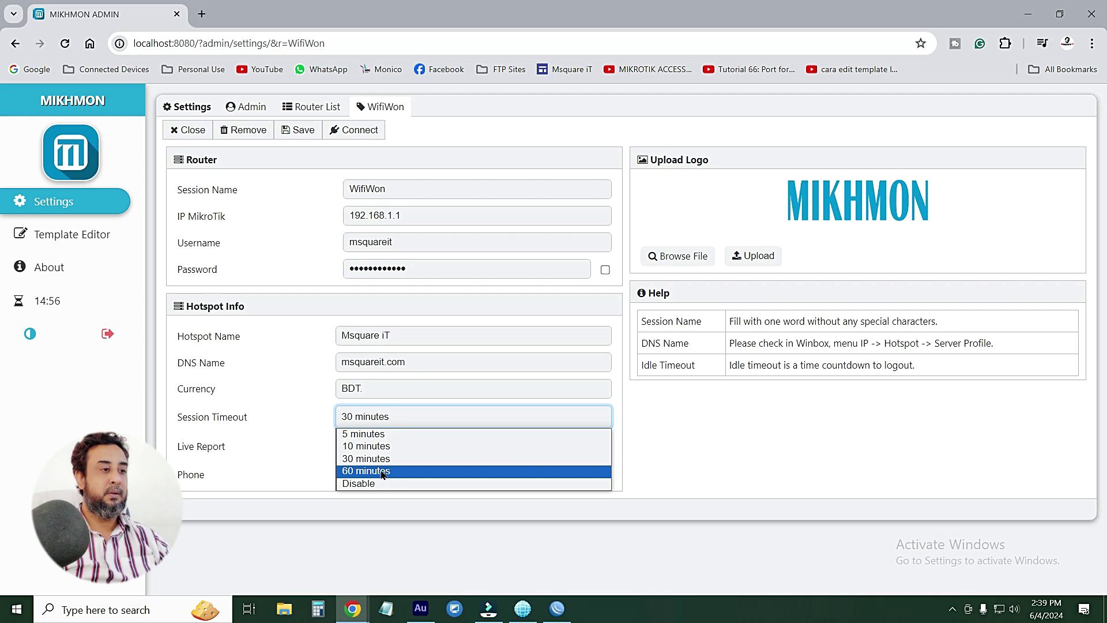
{"action": "left_click", "coordinate": [306, 404]}
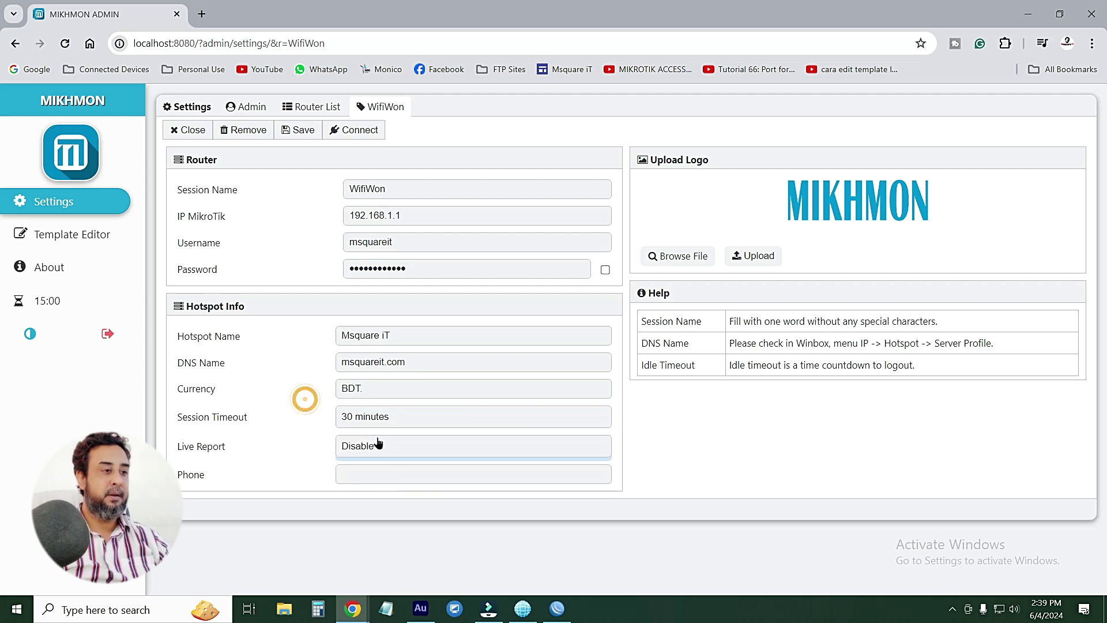
{"action": "left_click", "coordinate": [415, 422]}
{"action": "left_click", "coordinate": [413, 418]}
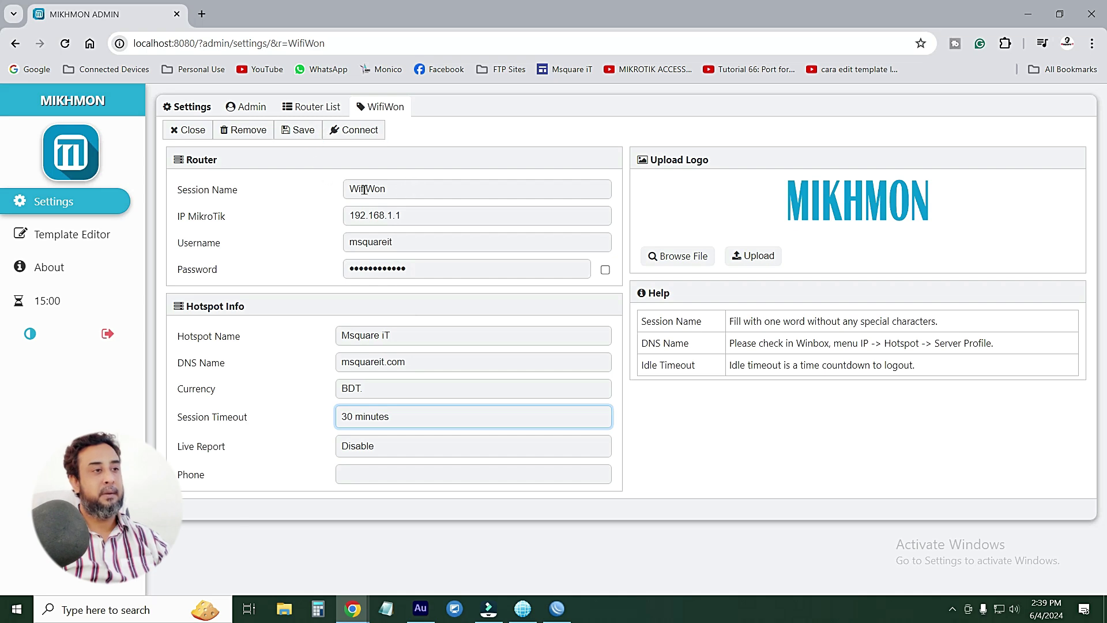
Review the router IP, username and password, then save the session and connect to WifiWon
{"action": "double_click", "coordinate": [351, 215]}
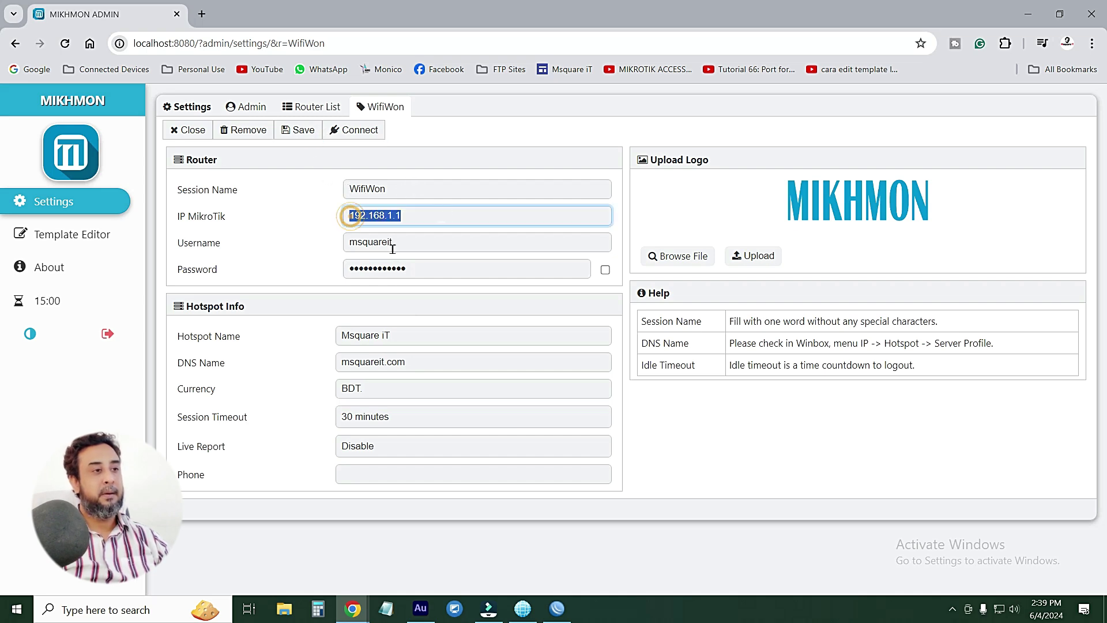
{"action": "double_click", "coordinate": [398, 244]}
{"action": "double_click", "coordinate": [425, 269]}
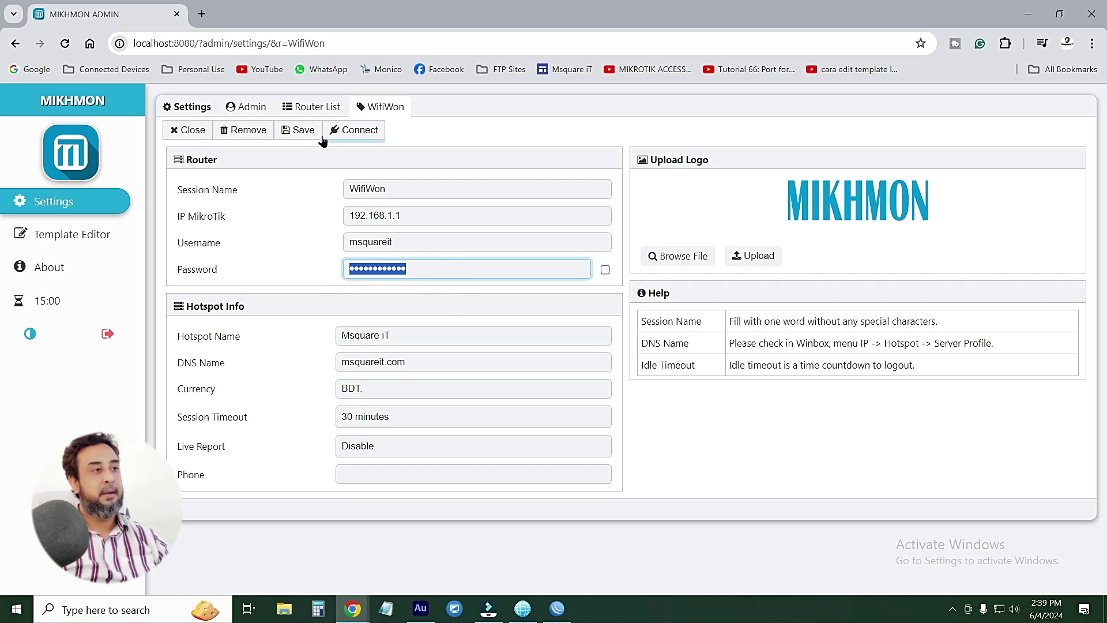
{"action": "left_click", "coordinate": [302, 132]}
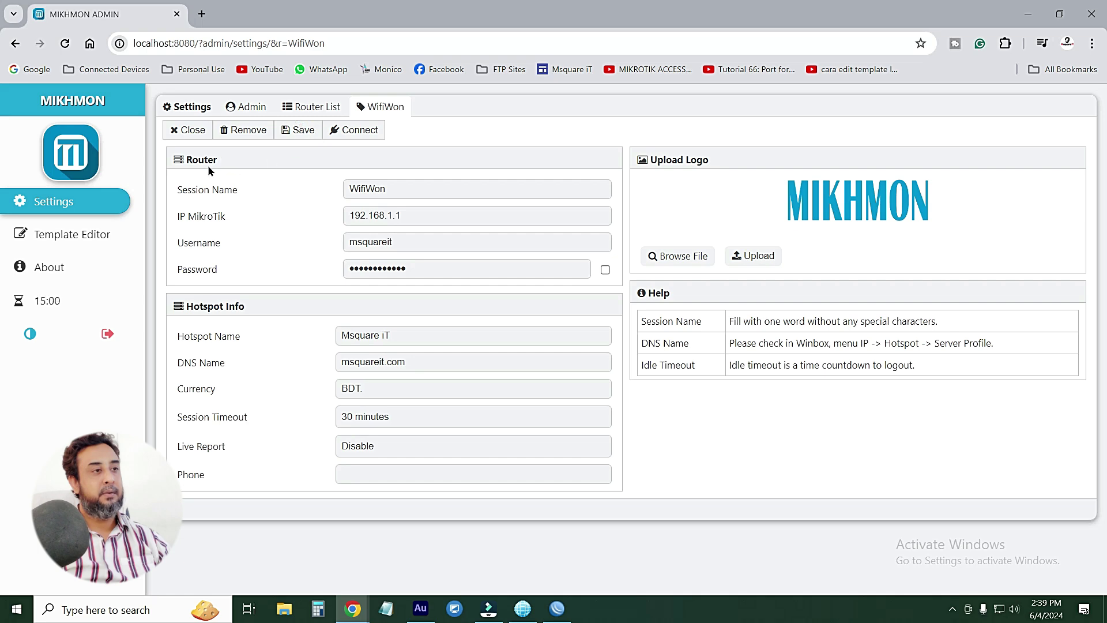
{"action": "left_click", "coordinate": [360, 131]}
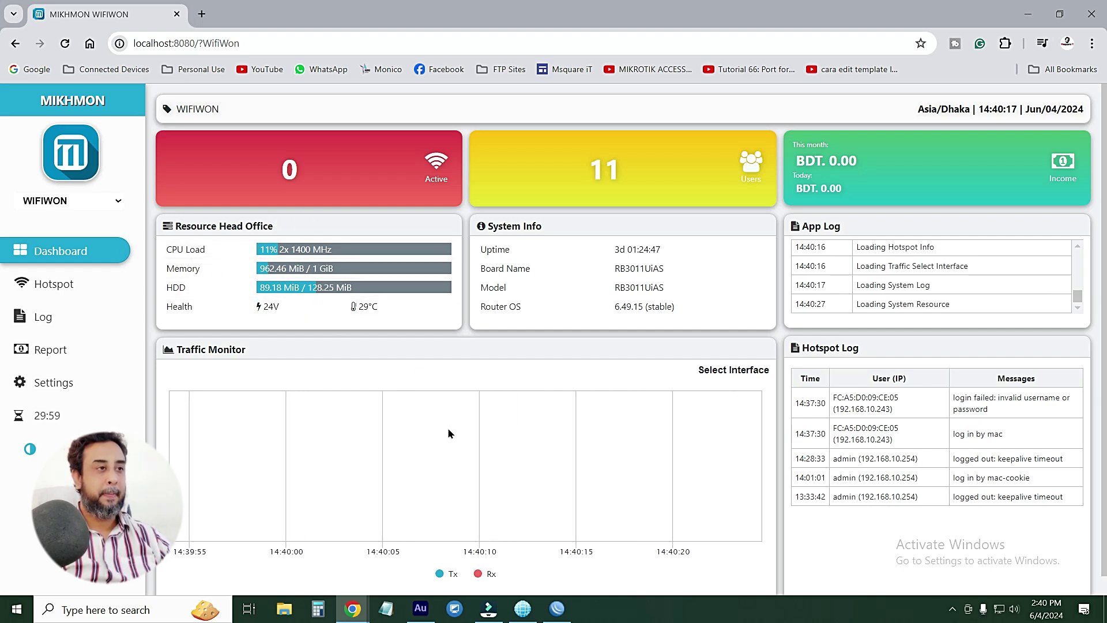
Once the WifiWon dashboard loads, open Hotspot to list the default and 2H profiles
{"action": "left_click", "coordinate": [358, 176]}
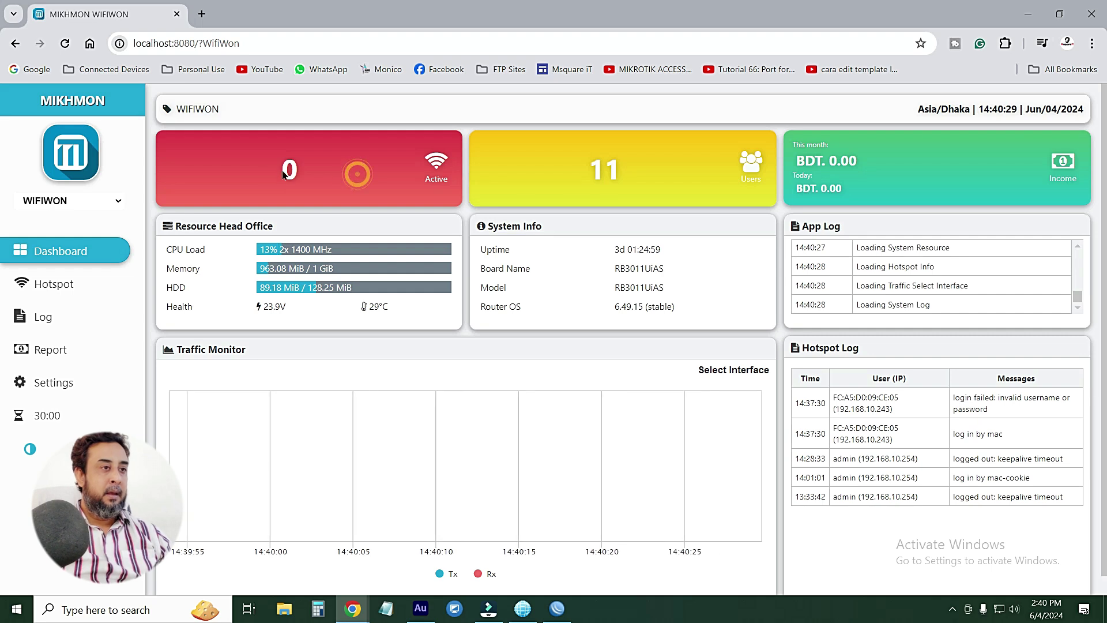
{"action": "left_click", "coordinate": [633, 175]}
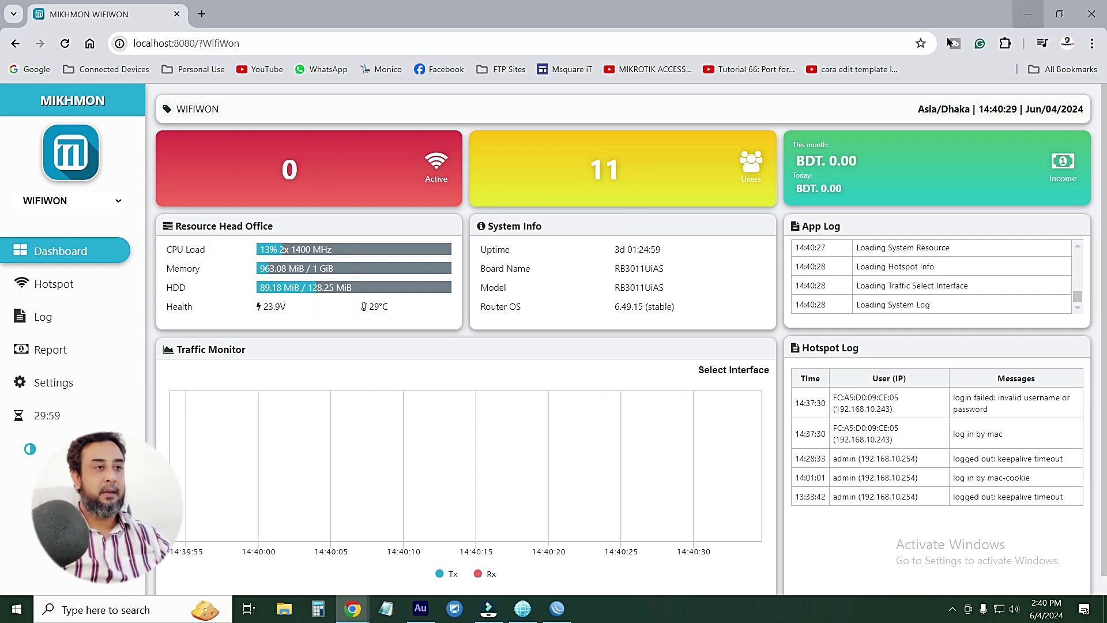
{"action": "left_click", "coordinate": [619, 170]}
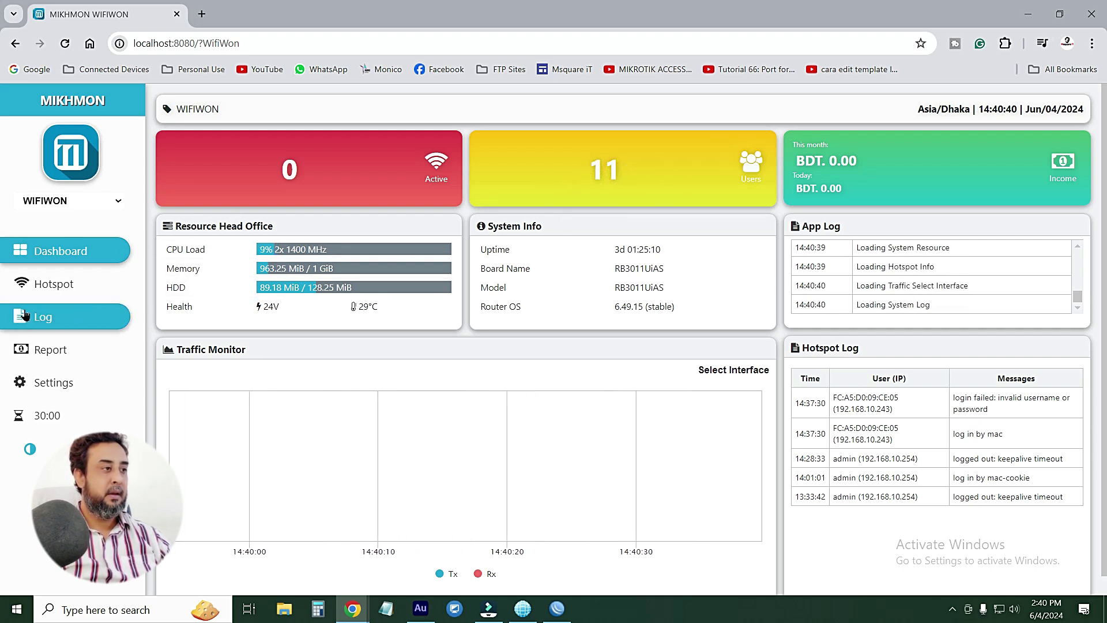
{"action": "left_click", "coordinate": [52, 288]}
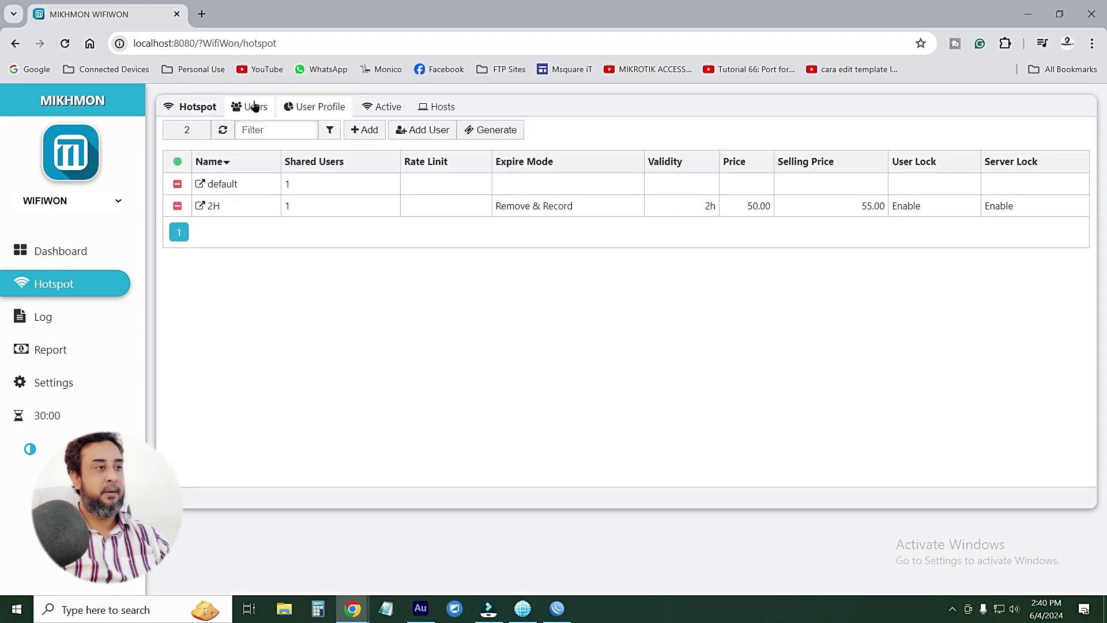
List the 11 hotspot users, cancel the removal of nrwe, and bring WinBox forward
{"action": "left_click", "coordinate": [255, 108]}
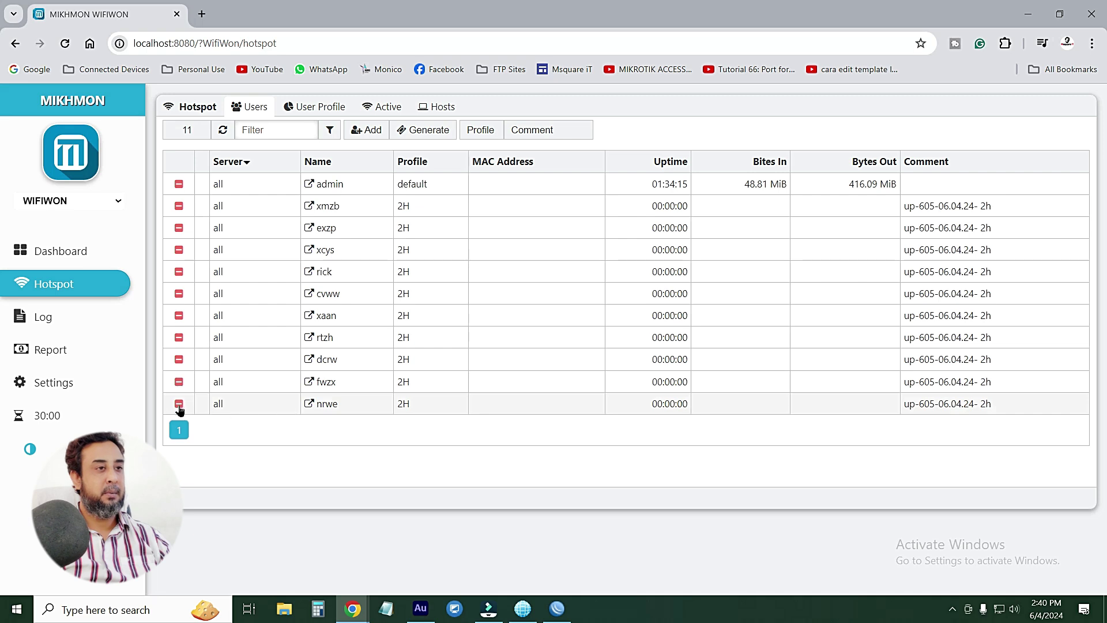
{"action": "left_click", "coordinate": [179, 405]}
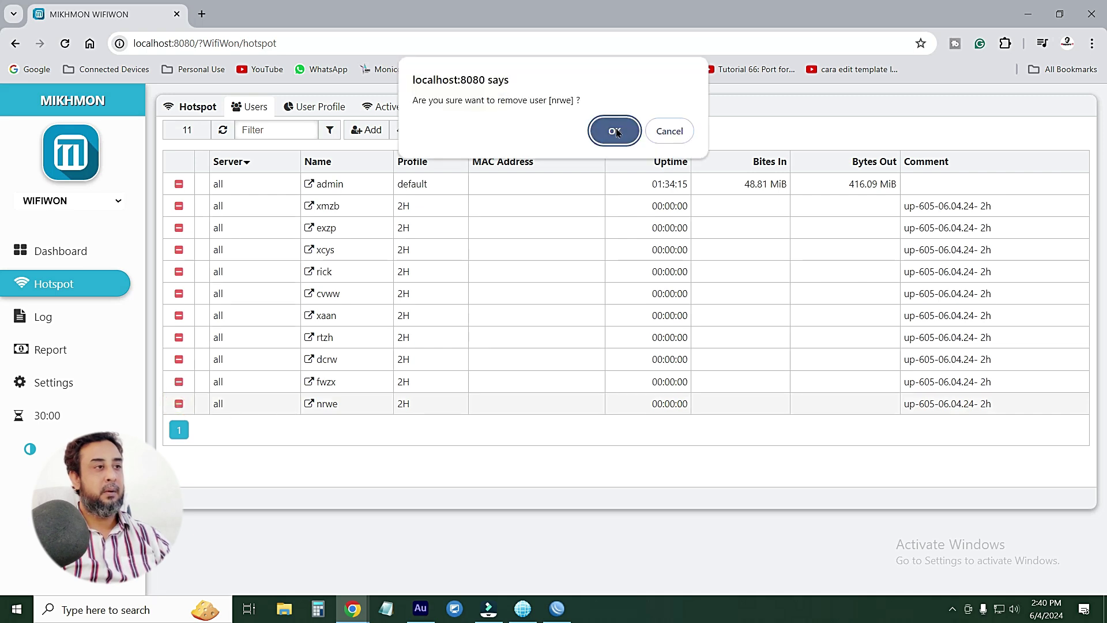
{"action": "left_click", "coordinate": [664, 132]}
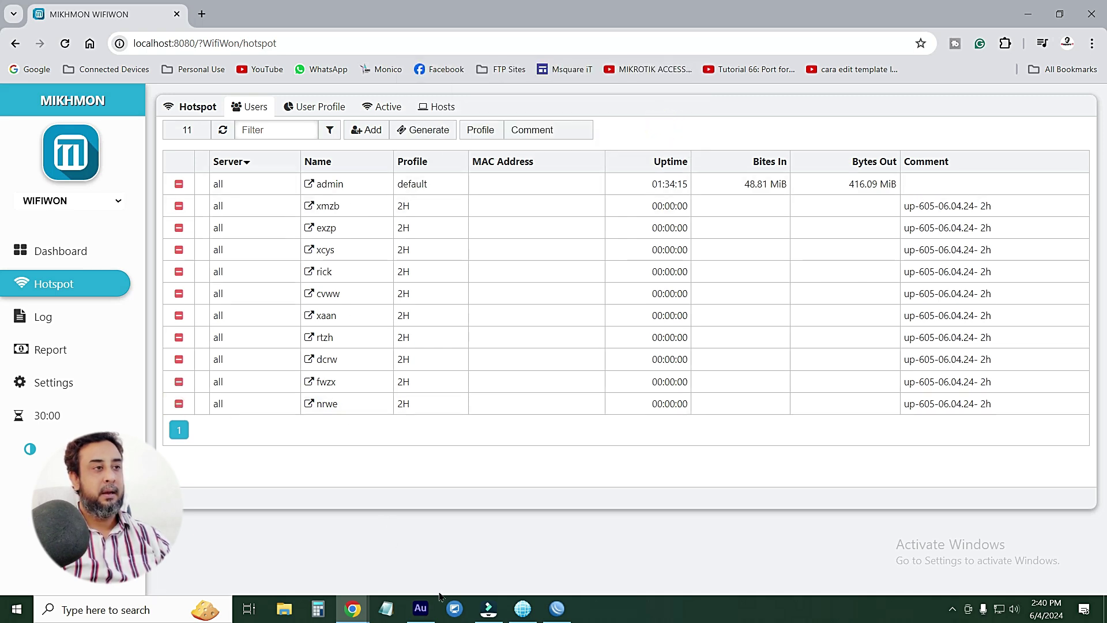
{"action": "left_click", "coordinate": [557, 610]}
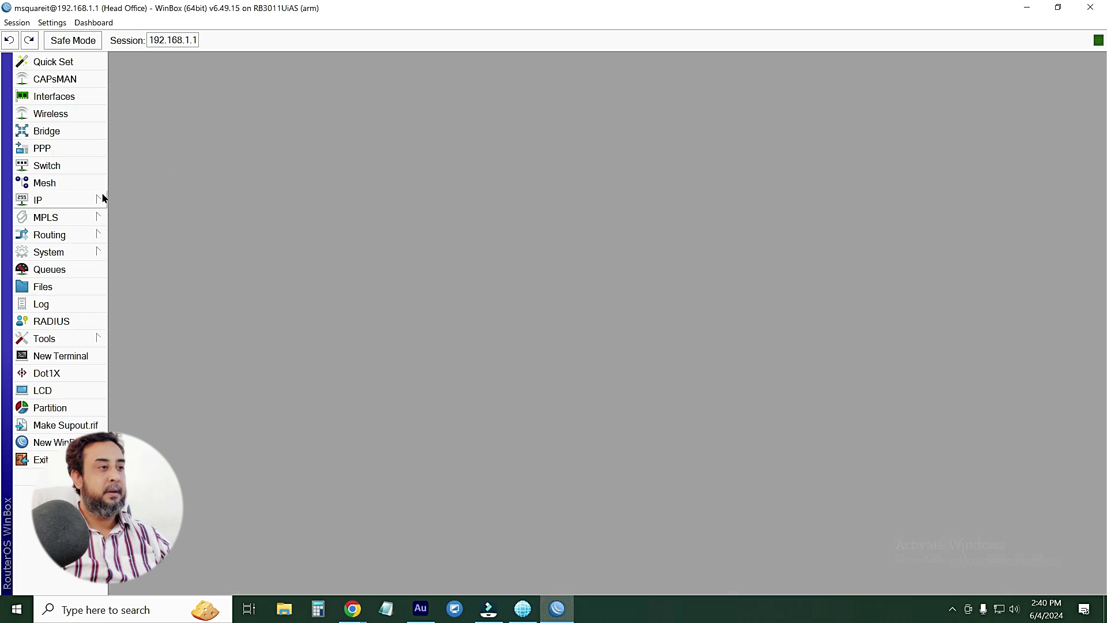
In WinBox's IP > Hotspot Users, remove all users, dismiss the default trial error, then minimize WinBox
{"action": "left_click", "coordinate": [69, 206]}
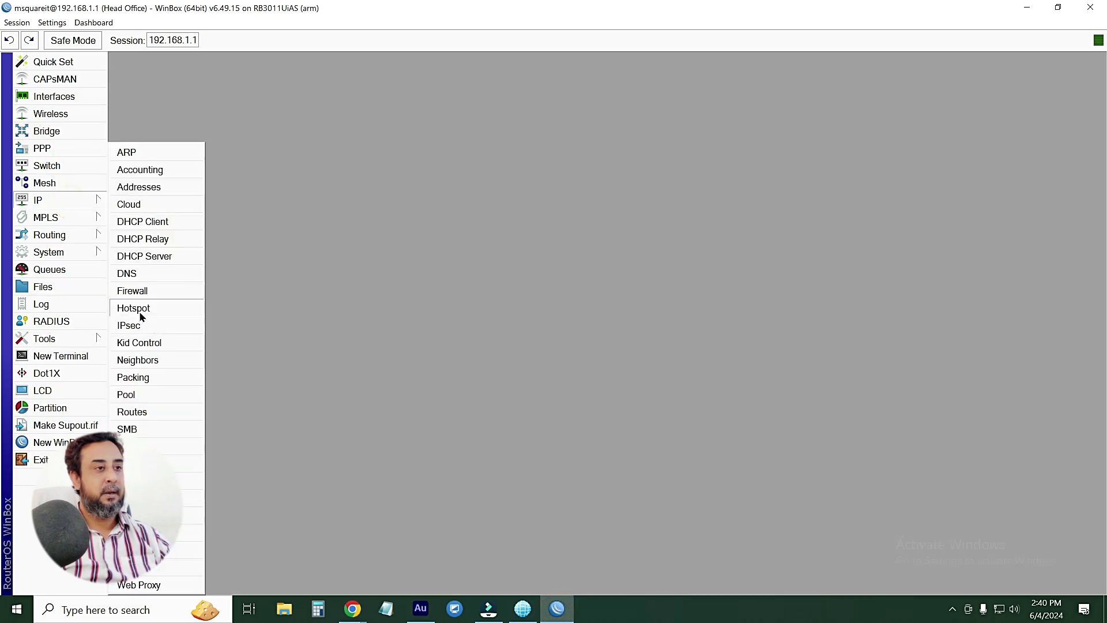
{"action": "left_click", "coordinate": [139, 310]}
{"action": "left_click", "coordinate": [443, 193]}
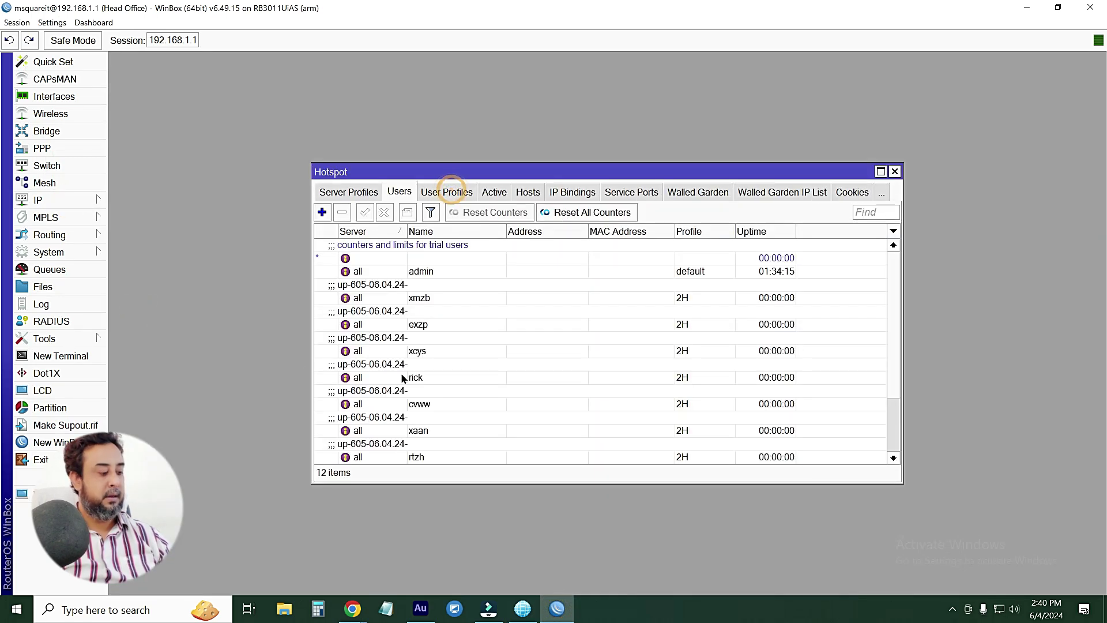
{"action": "key", "text": "ctrl+a"}
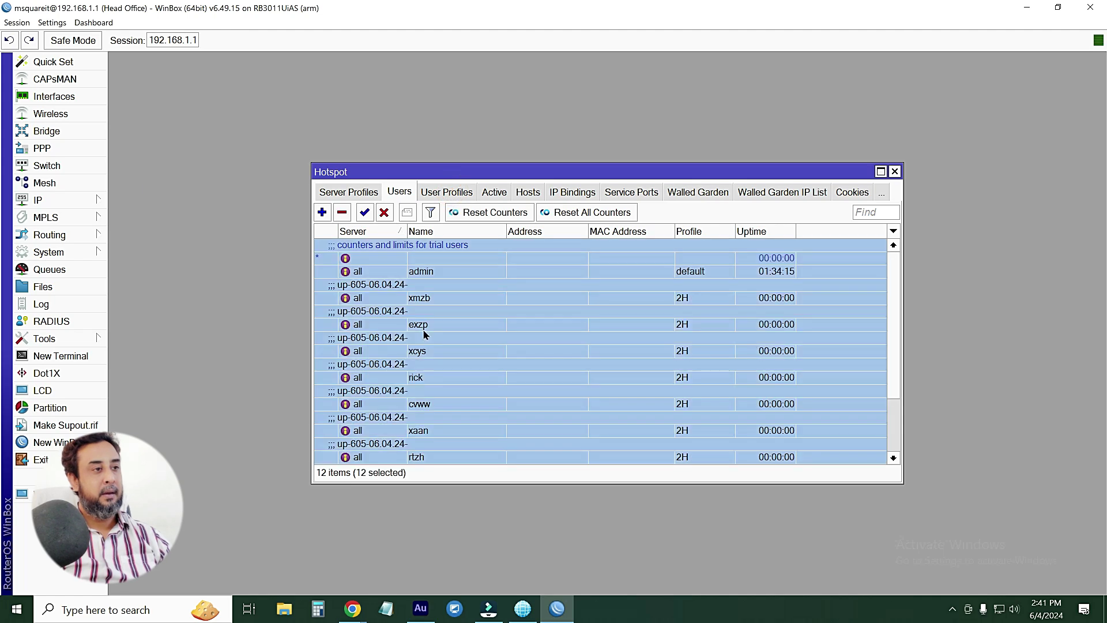
{"action": "left_click", "coordinate": [342, 212]}
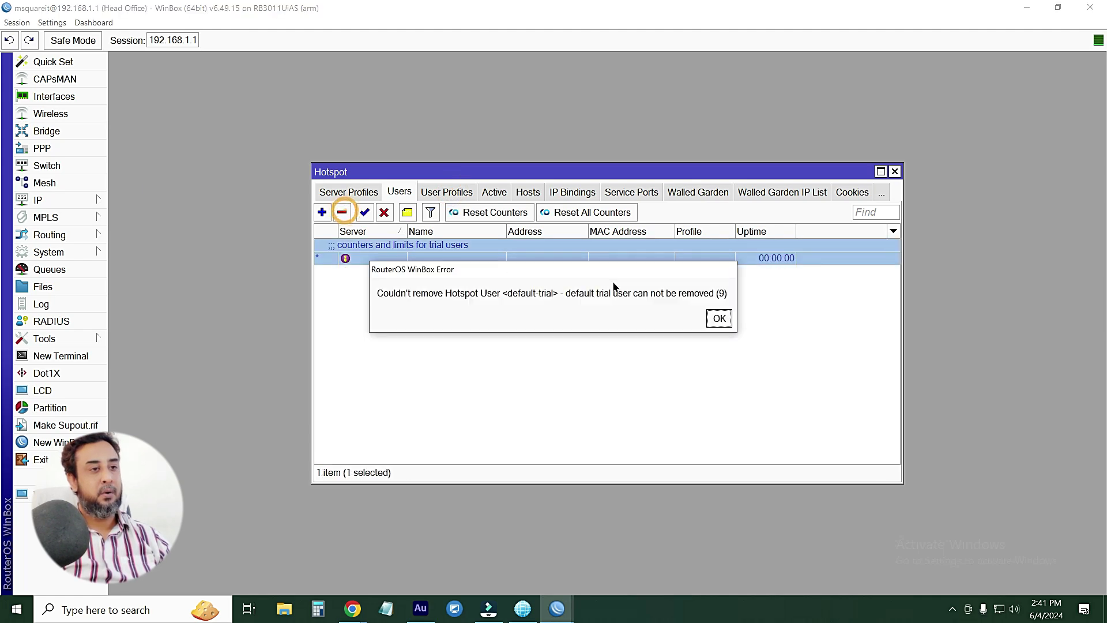
{"action": "left_click", "coordinate": [718, 317]}
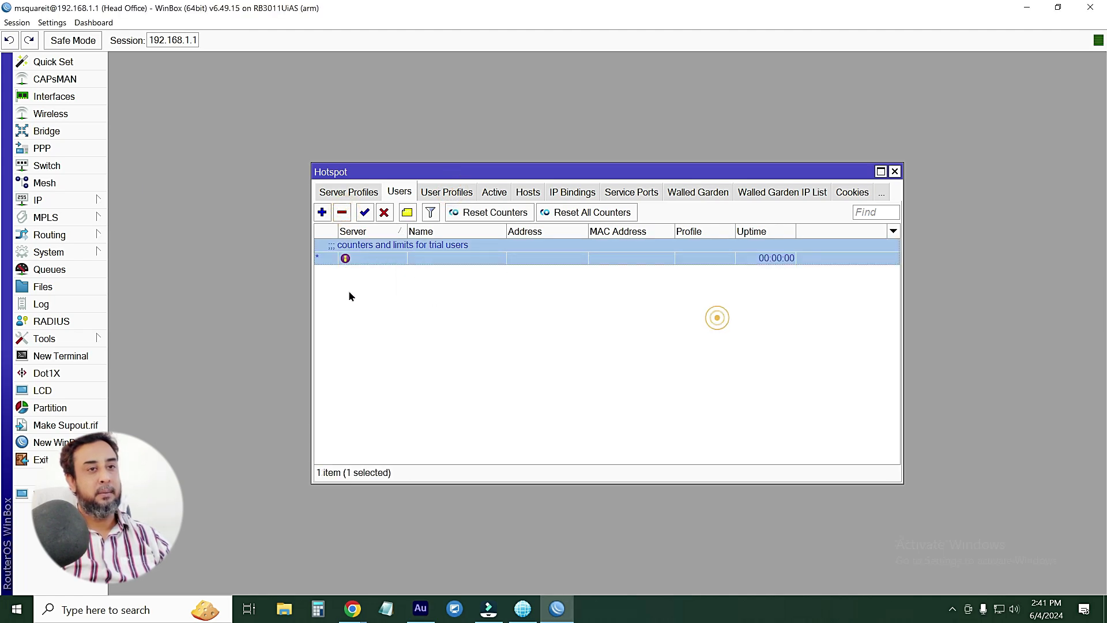
{"action": "left_click", "coordinate": [895, 171]}
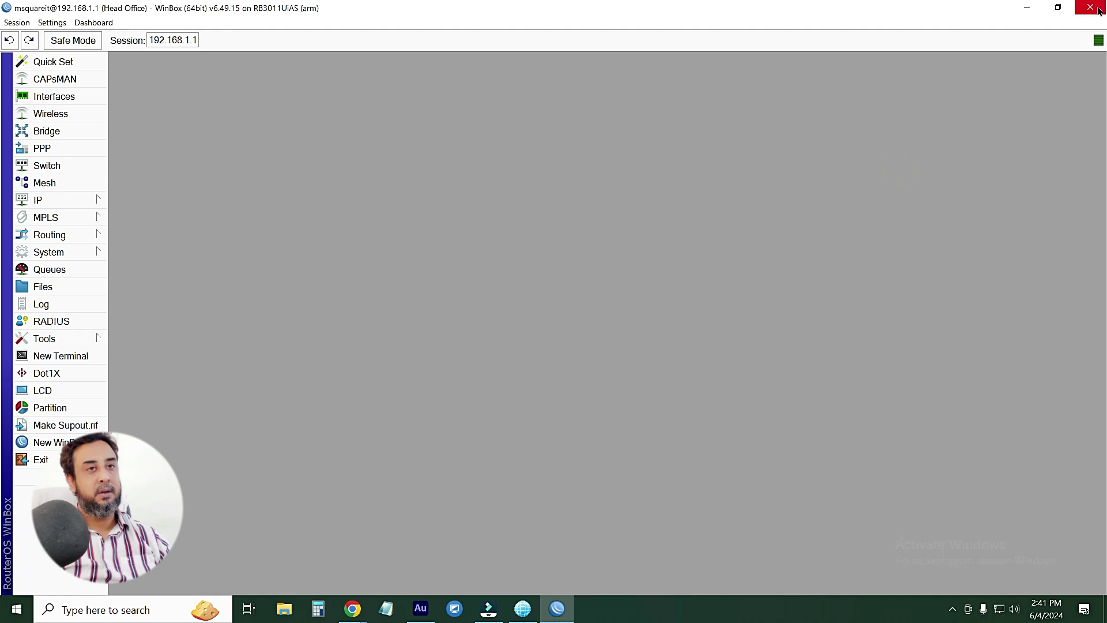
{"action": "left_click", "coordinate": [1027, 7]}
Back in Mikhmon, view profiles and users, reload the Dashboard, and return to the Hotspot profile list
{"action": "mouse_move", "coordinate": [353, 609]}
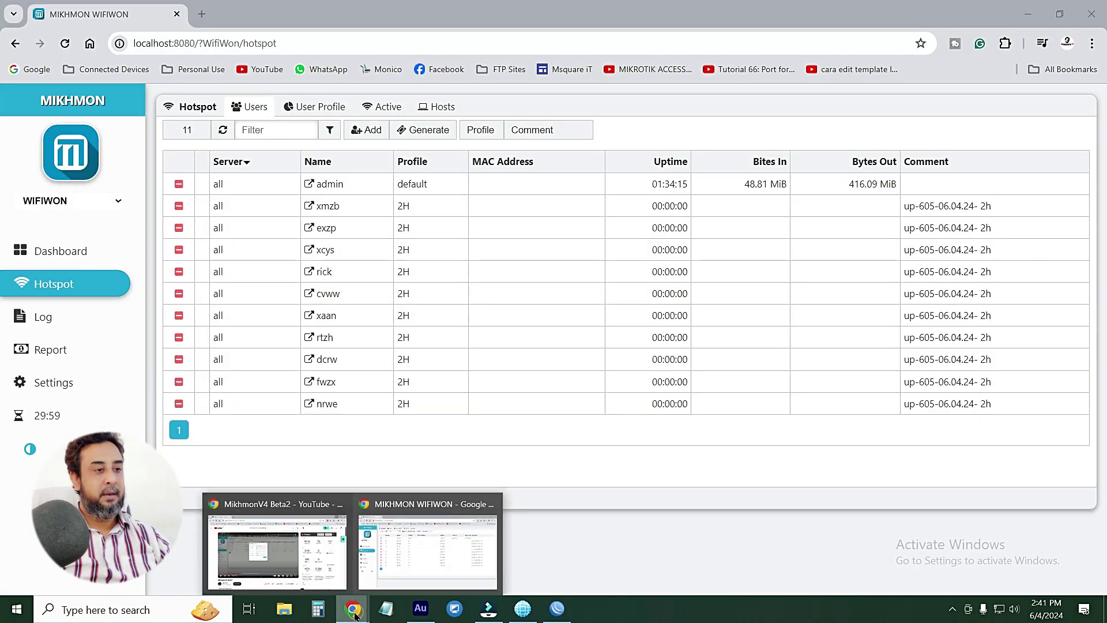
{"action": "left_click", "coordinate": [424, 553]}
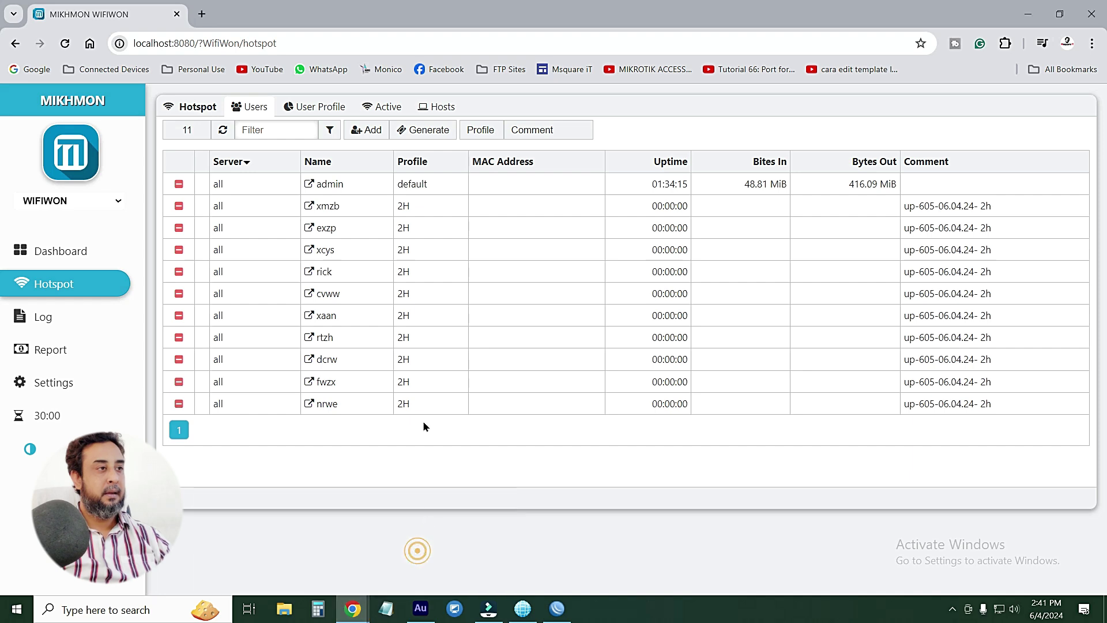
{"action": "left_click", "coordinate": [308, 109]}
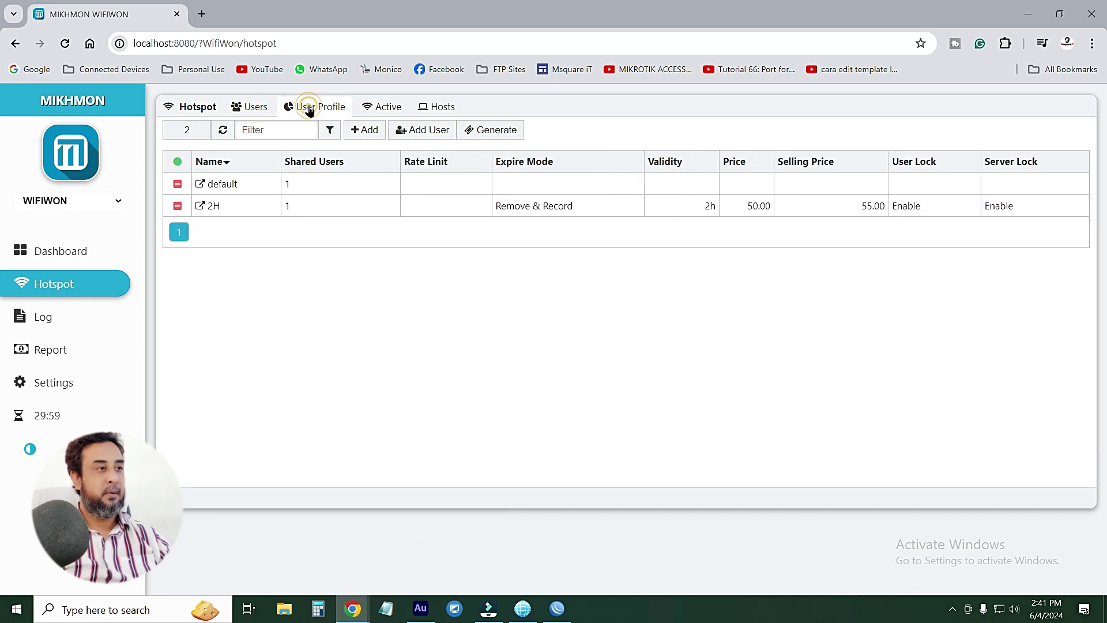
{"action": "left_click", "coordinate": [252, 106]}
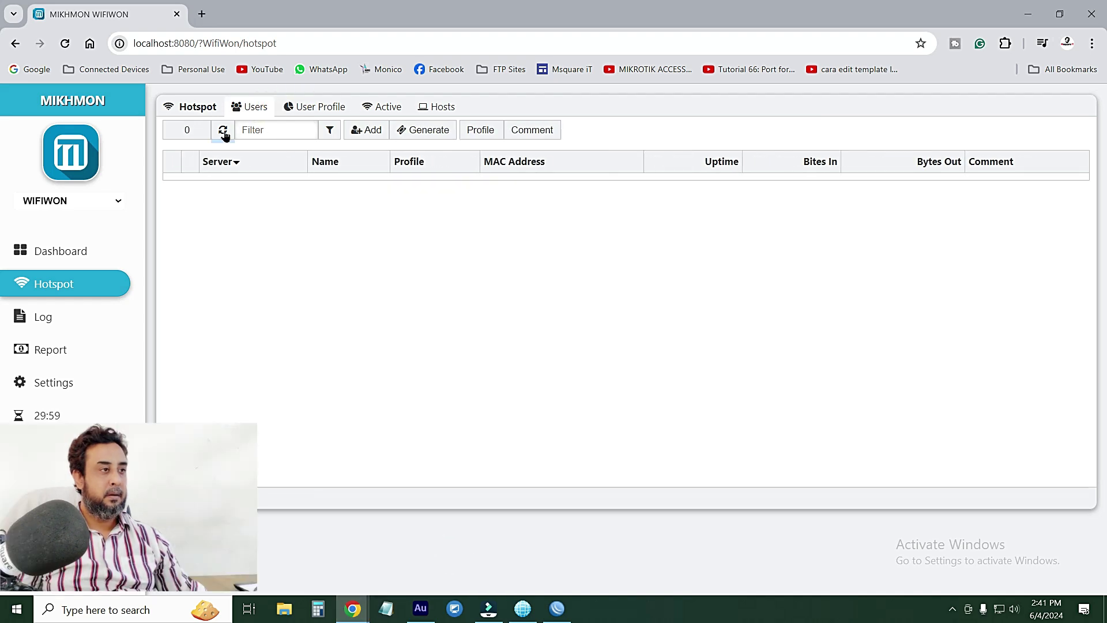
{"action": "left_click", "coordinate": [185, 128]}
{"action": "left_click", "coordinate": [92, 254]}
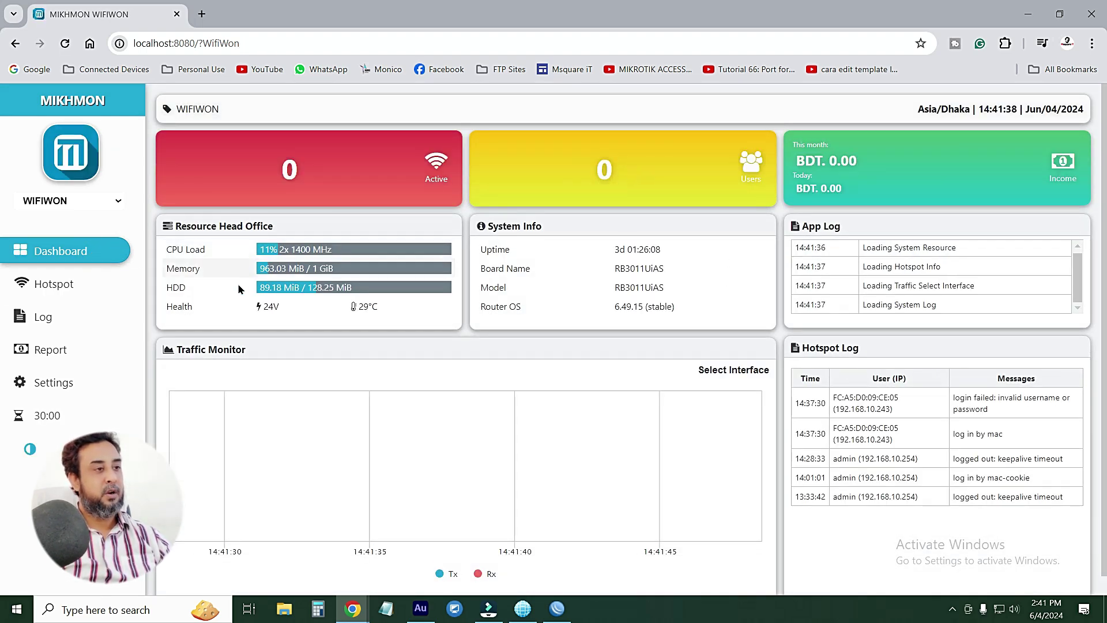
{"action": "left_click", "coordinate": [68, 288]}
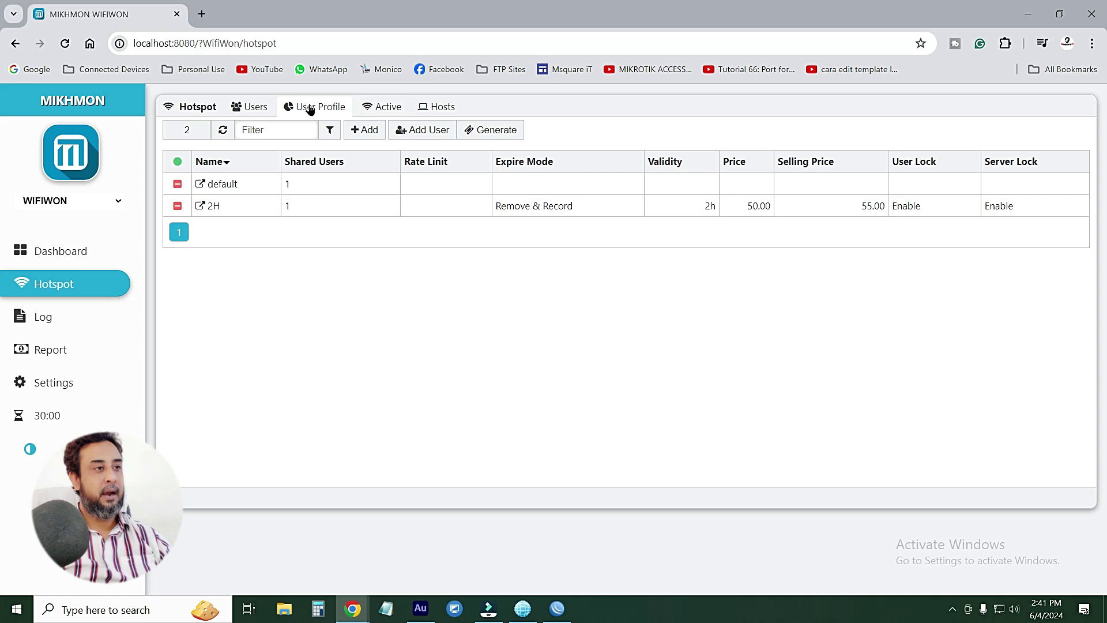
Add a new user profile named 3-Hours with rate limit 5M/5M and parent queue none
{"action": "left_click", "coordinate": [366, 132]}
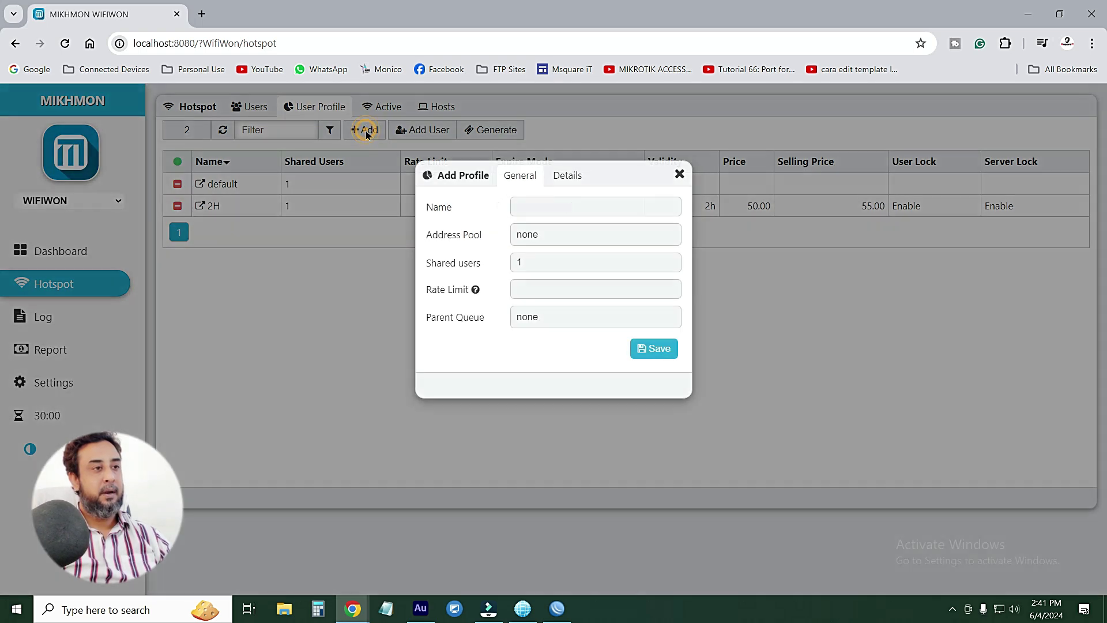
{"action": "left_click", "coordinate": [522, 204]}
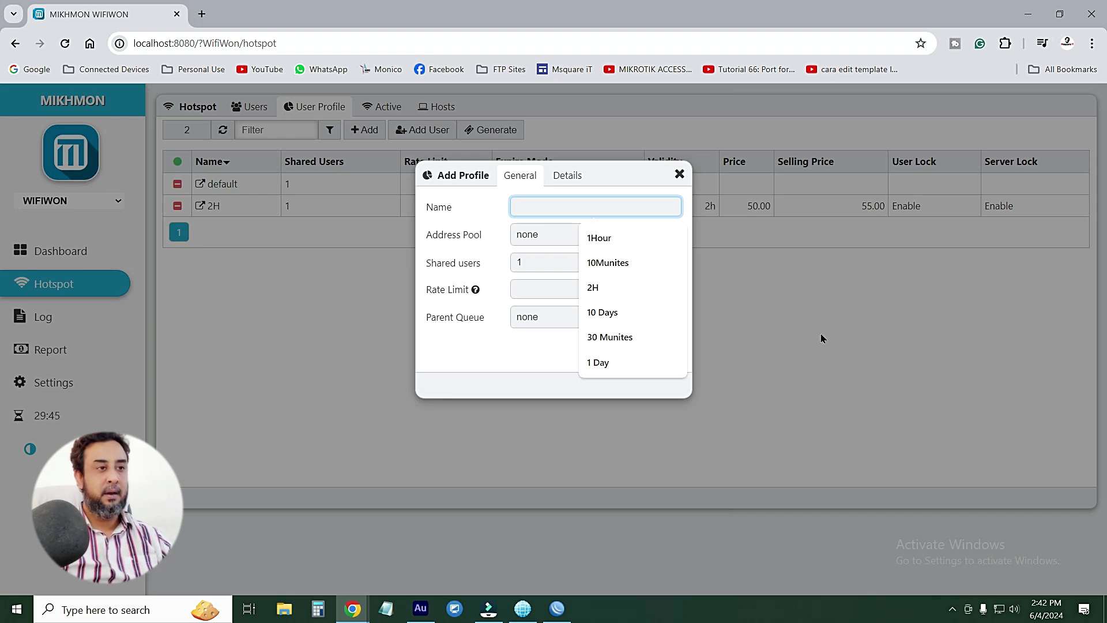
{"action": "type", "text": "3"}
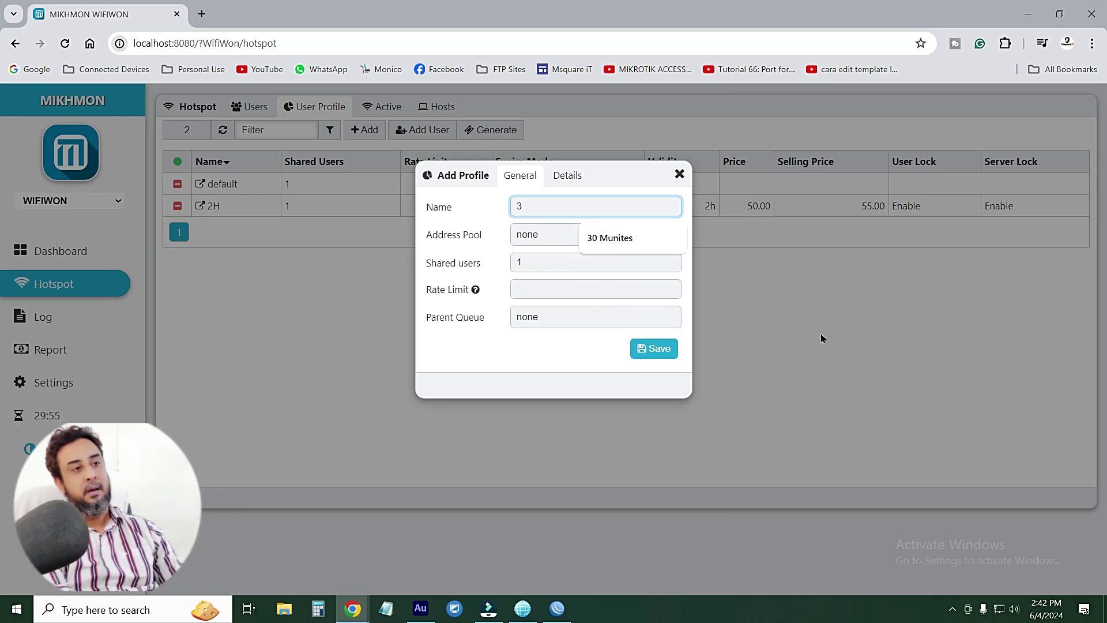
{"action": "type", "text": " Hours"}
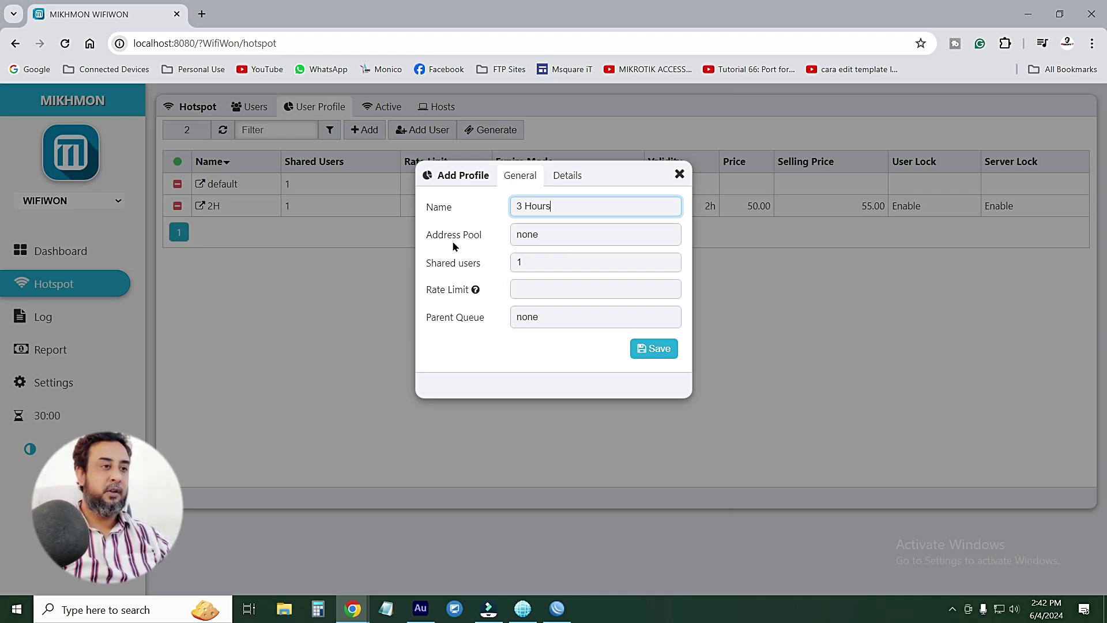
{"action": "left_click", "coordinate": [548, 234]}
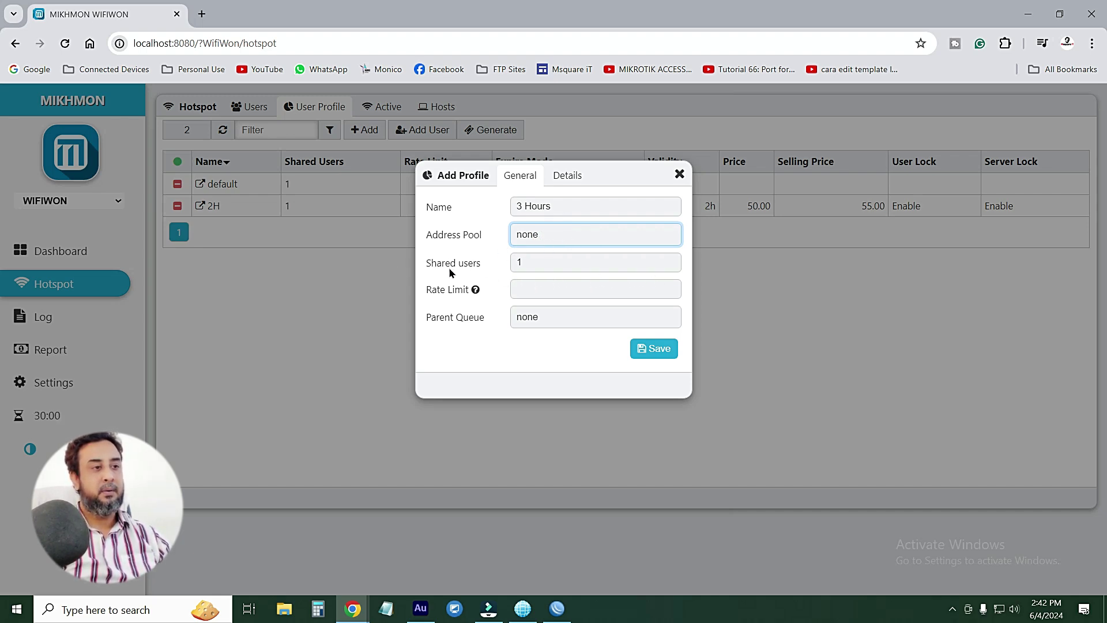
{"action": "double_click", "coordinate": [529, 263]}
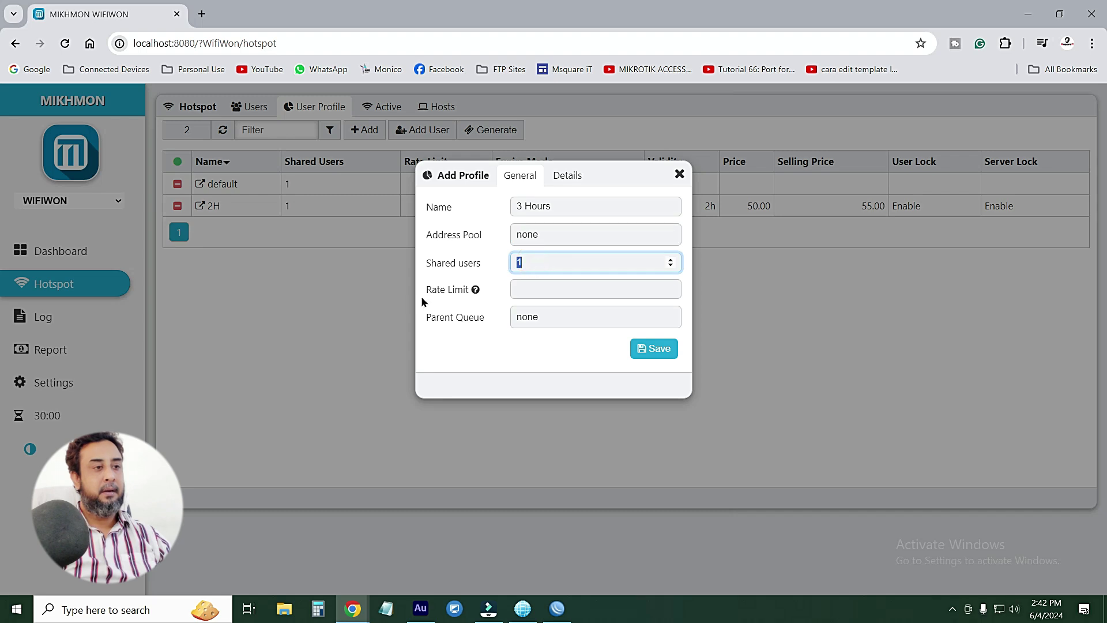
{"action": "left_click", "coordinate": [475, 289]}
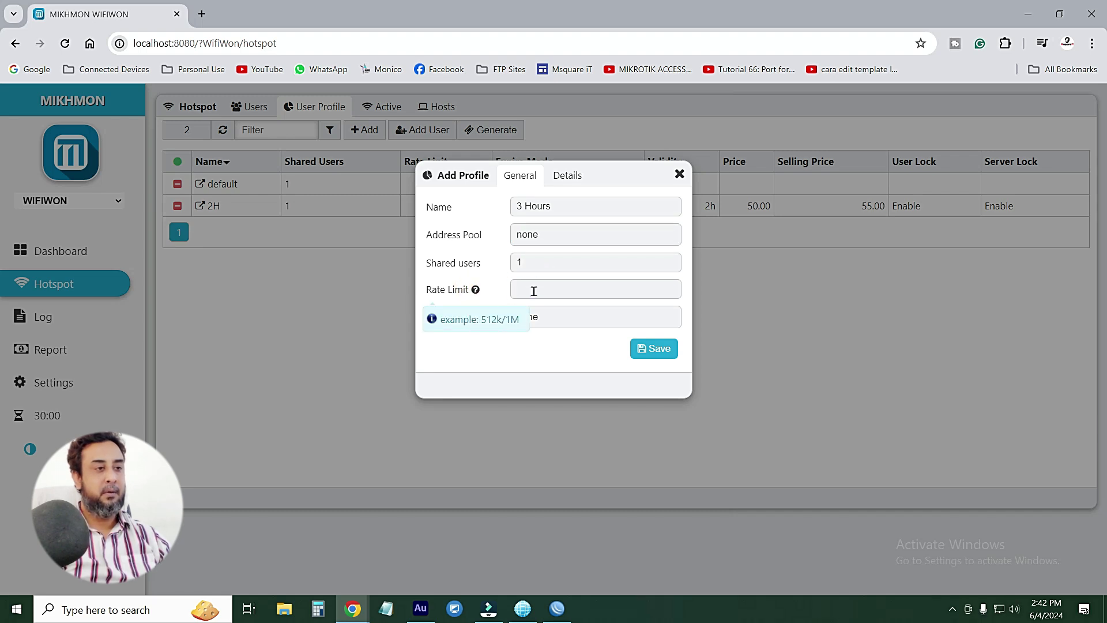
{"action": "left_click", "coordinate": [533, 290]}
{"action": "left_click", "coordinate": [476, 290]}
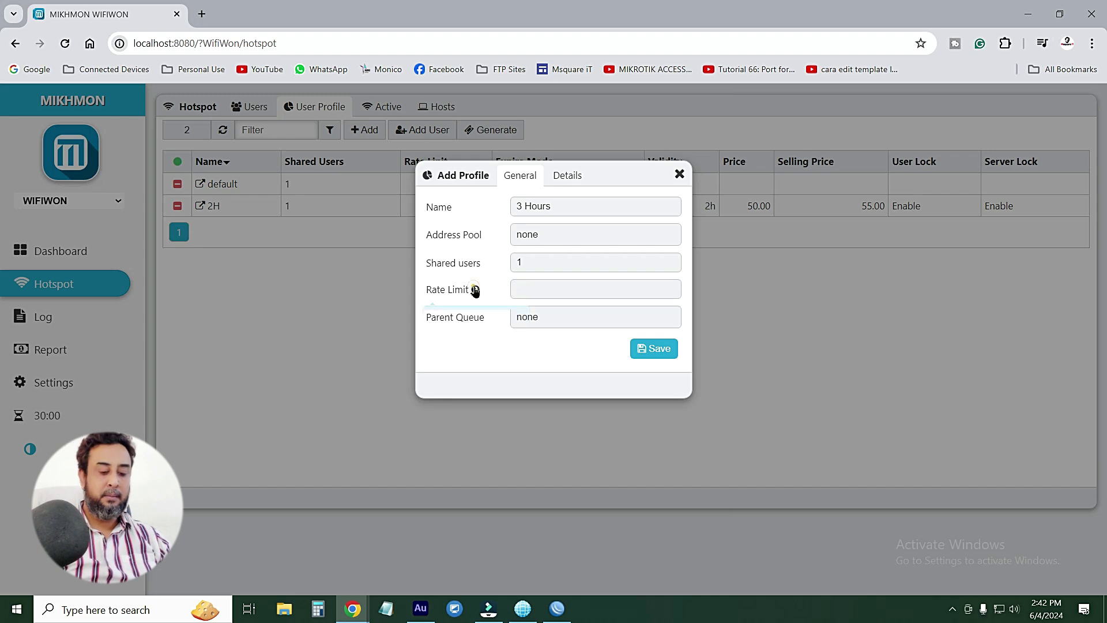
{"action": "left_click", "coordinate": [477, 290]}
{"action": "left_click", "coordinate": [522, 288]}
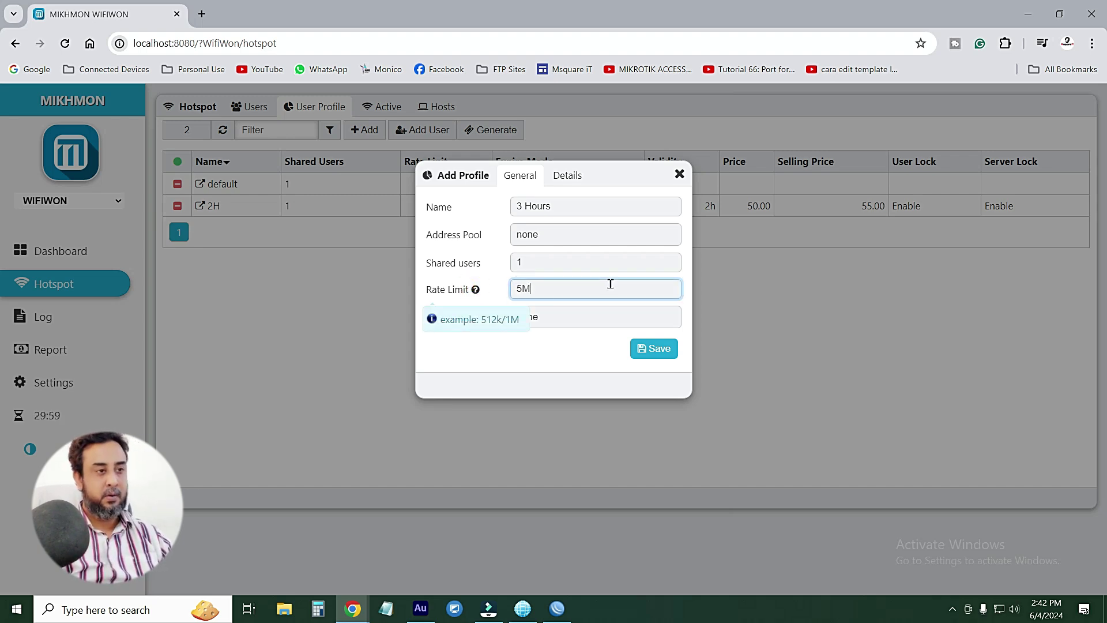
{"action": "type", "text": "5M/5M"}
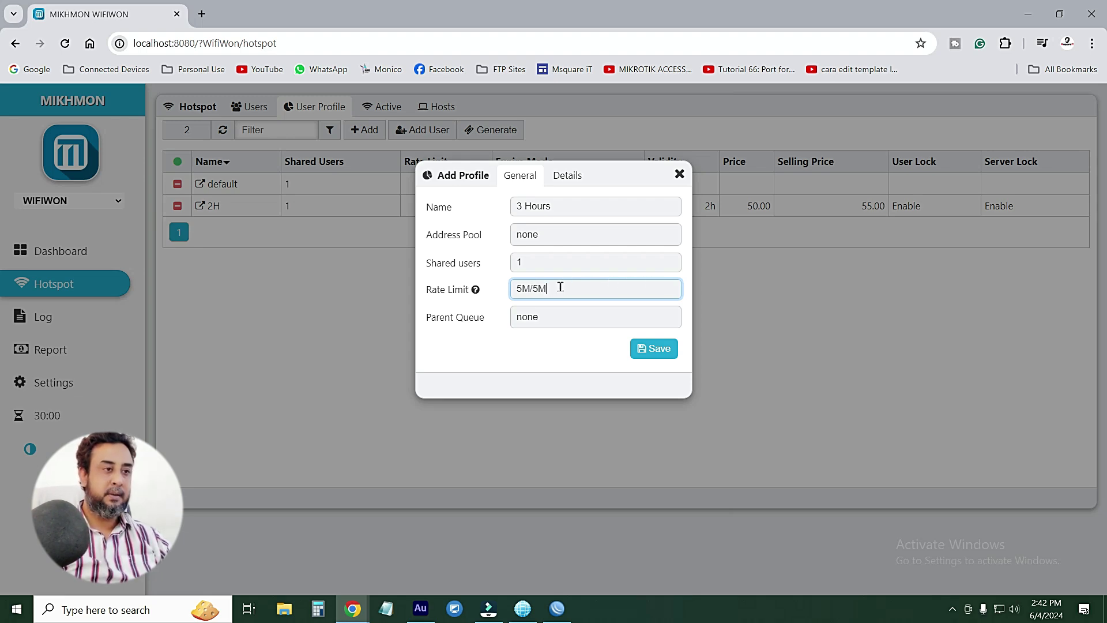
{"action": "triple_click", "coordinate": [560, 288]}
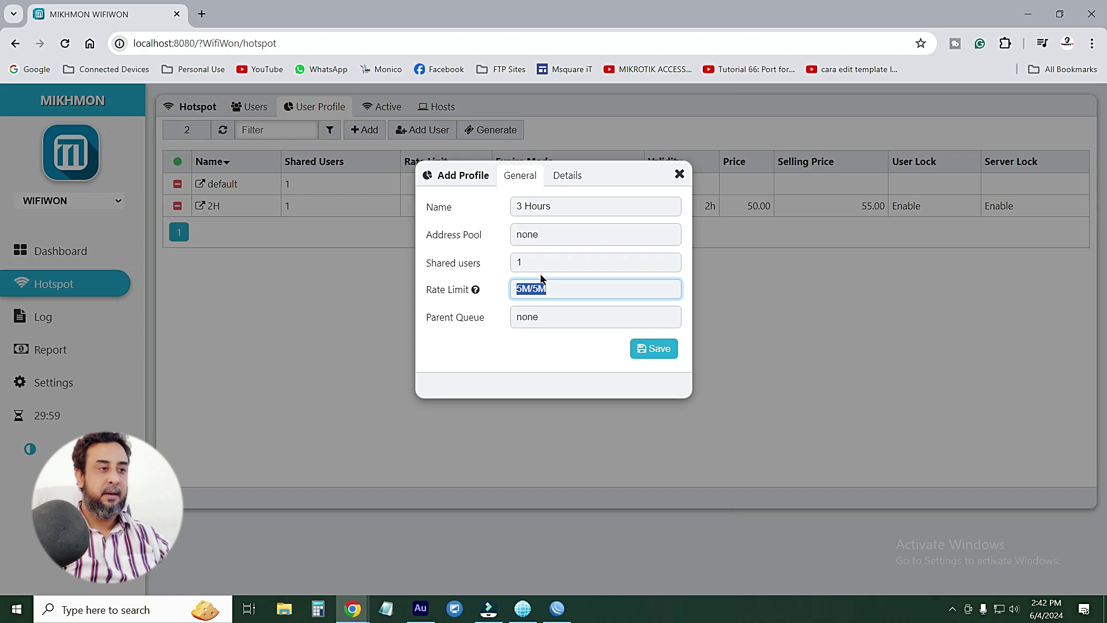
{"action": "left_click", "coordinate": [556, 317]}
{"action": "left_click", "coordinate": [562, 322]}
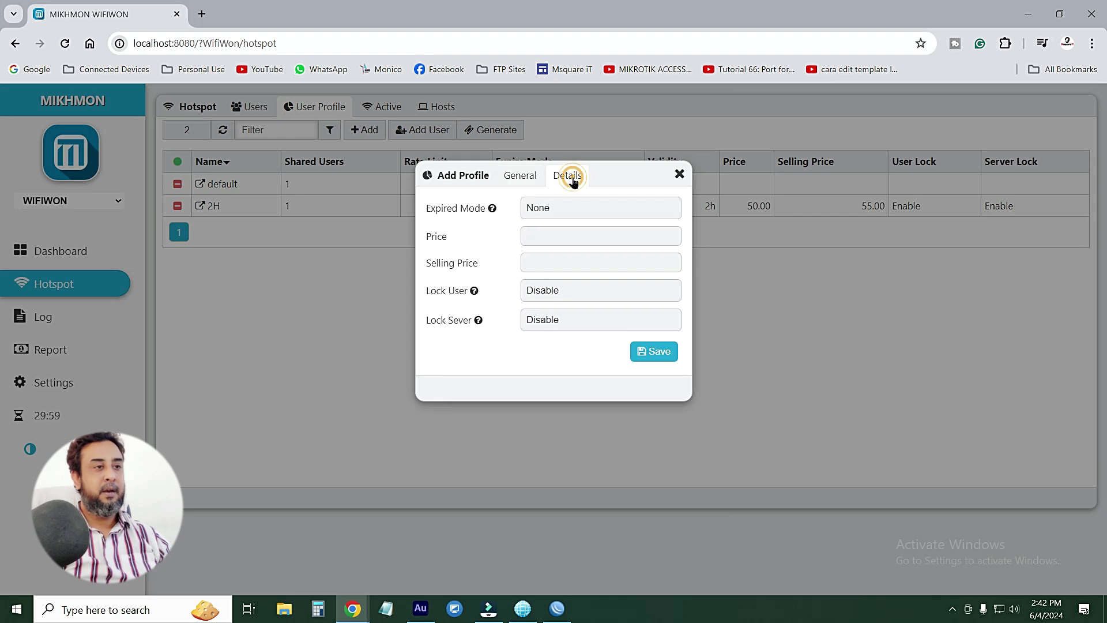
Set expired mode Remove & Record, validity 3h, price 20 and selling price 25
{"action": "left_click", "coordinate": [559, 207]}
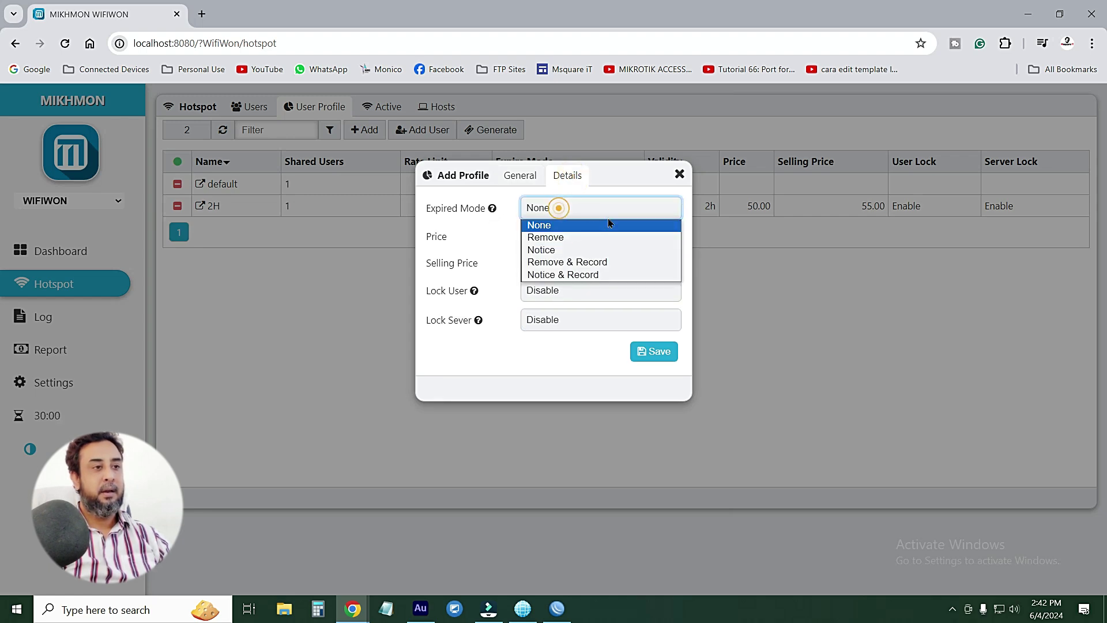
{"action": "left_click", "coordinate": [556, 268]}
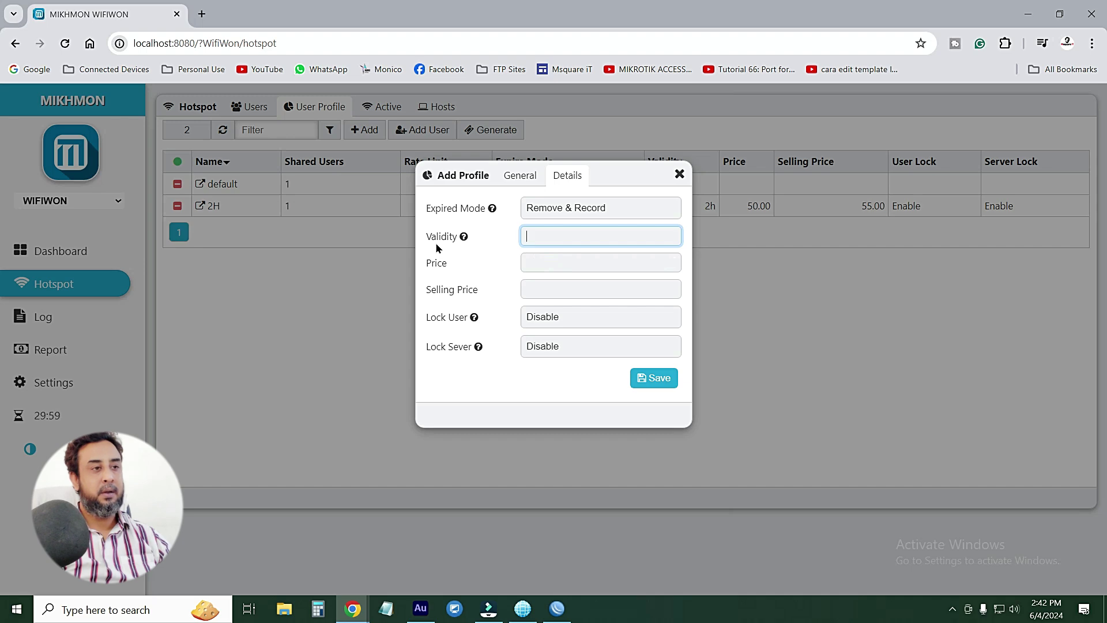
{"action": "left_click", "coordinate": [521, 175]}
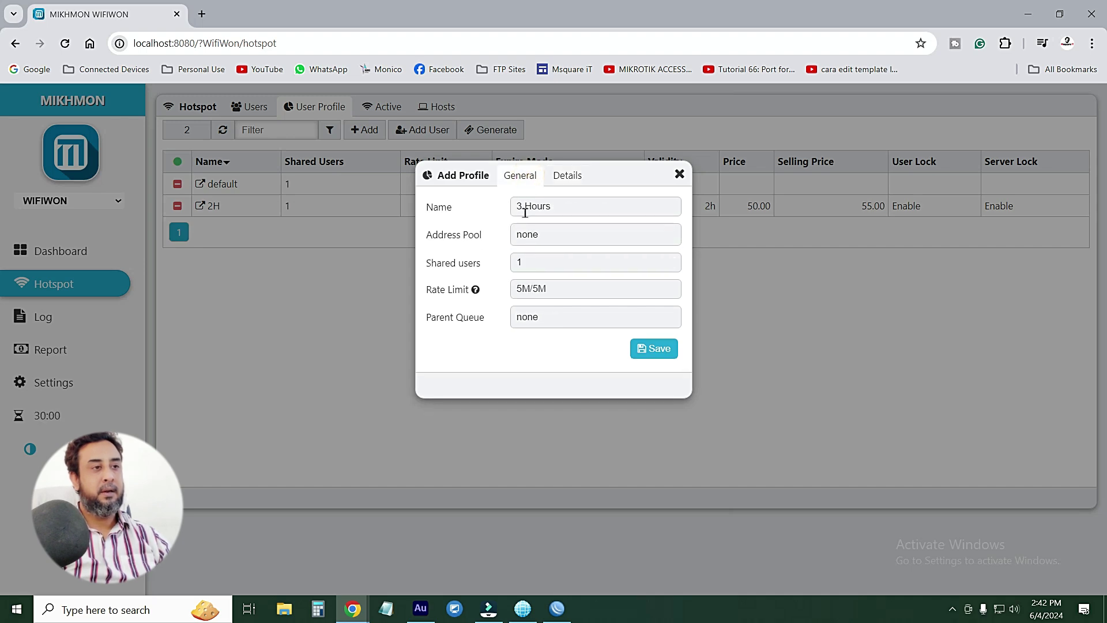
{"action": "left_click", "coordinate": [566, 175]}
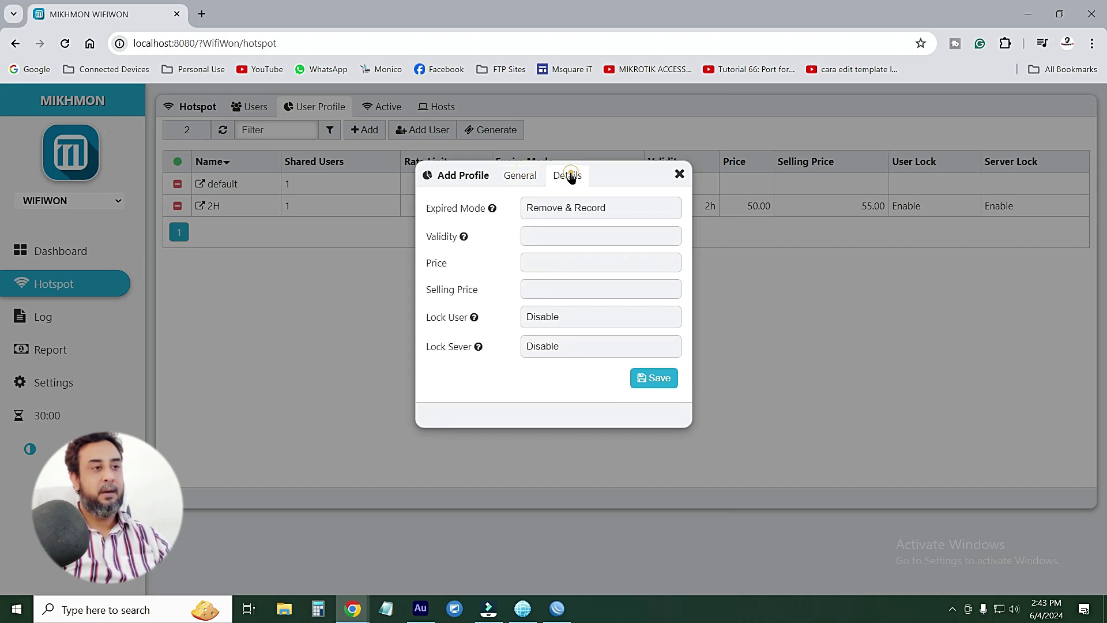
{"action": "left_click", "coordinate": [531, 237]}
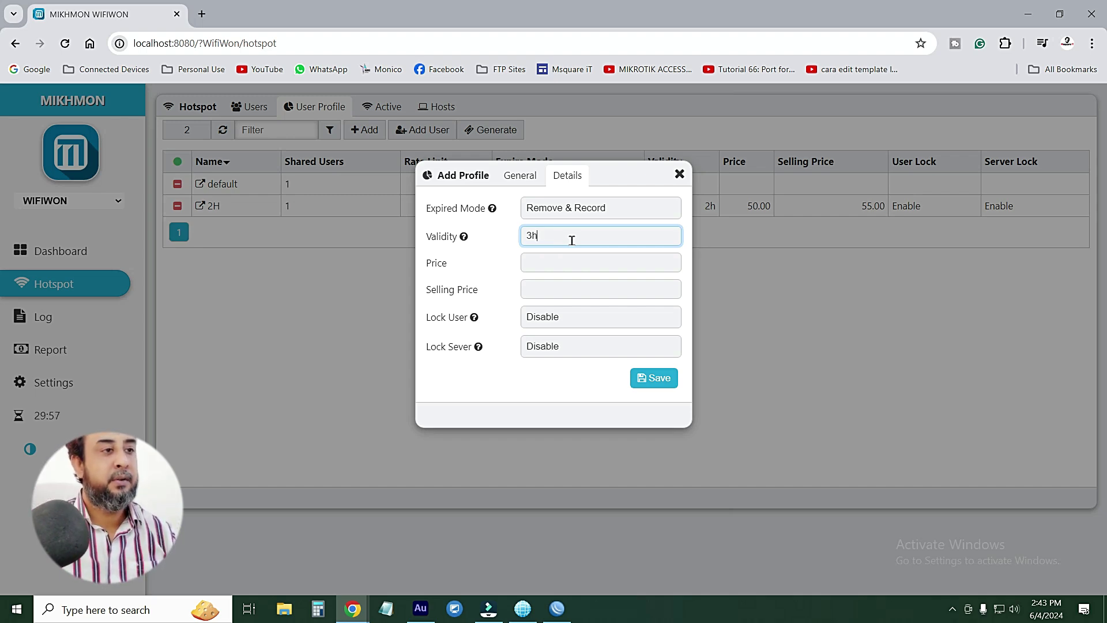
{"action": "left_click", "coordinate": [545, 263]}
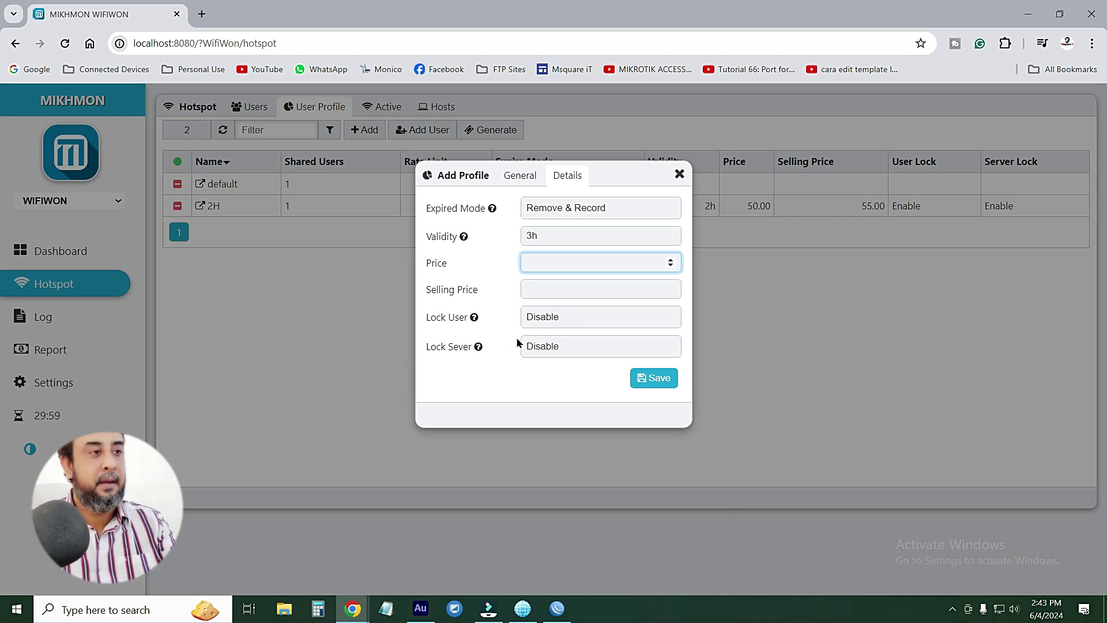
{"action": "type", "text": "20"}
{"action": "left_click", "coordinate": [533, 286]}
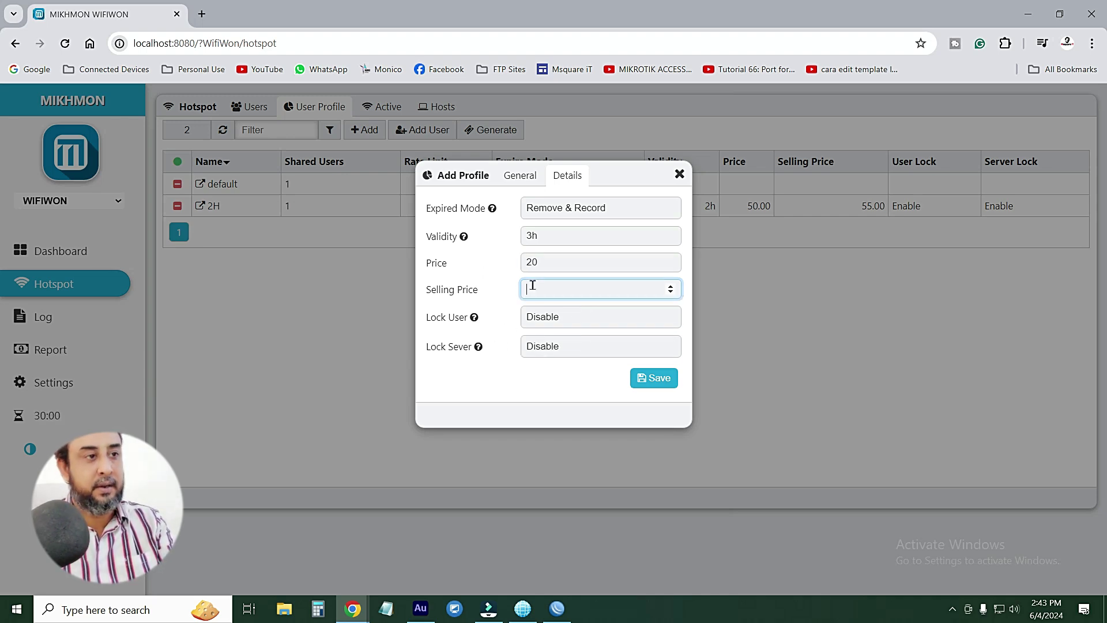
{"action": "type", "text": "25"}
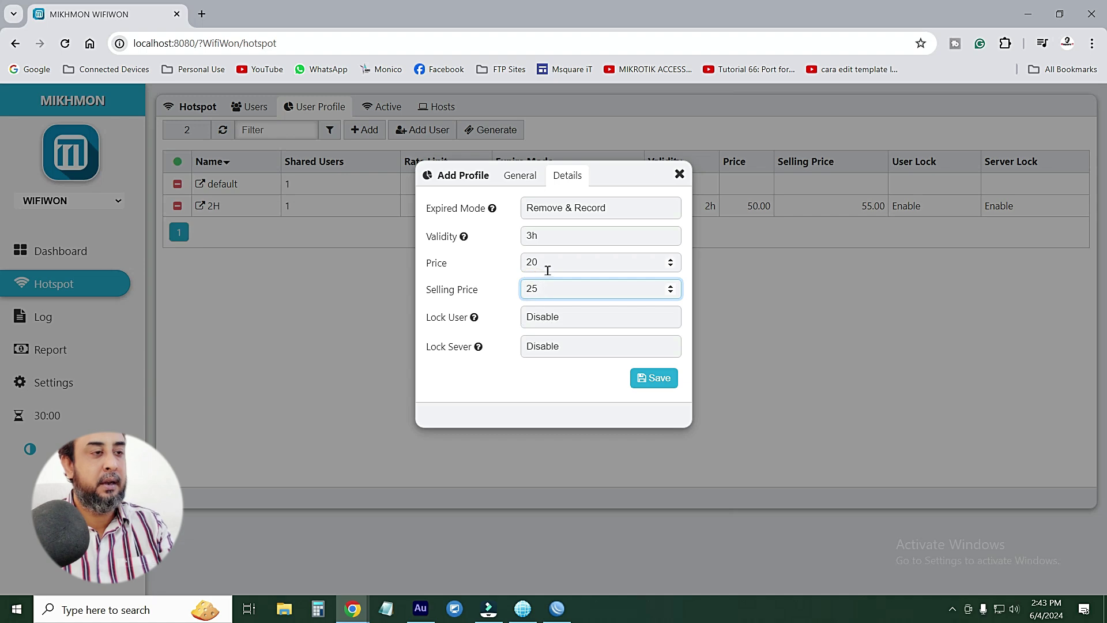
{"action": "left_click", "coordinate": [547, 263]}
{"action": "double_click", "coordinate": [547, 263]}
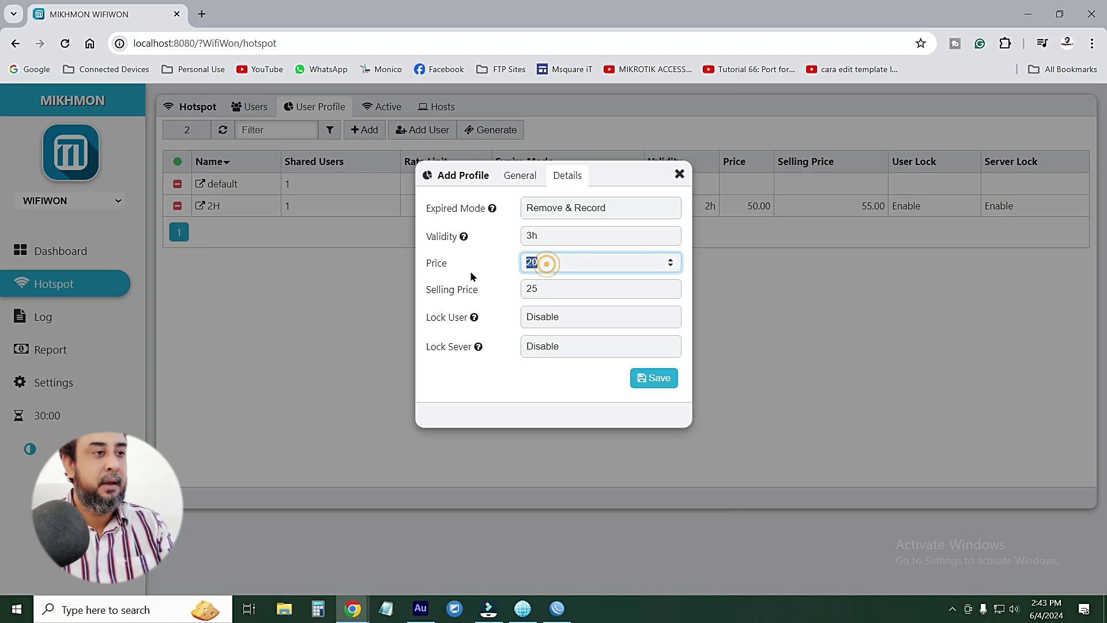
{"action": "left_click", "coordinate": [543, 290]}
{"action": "double_click", "coordinate": [541, 289]}
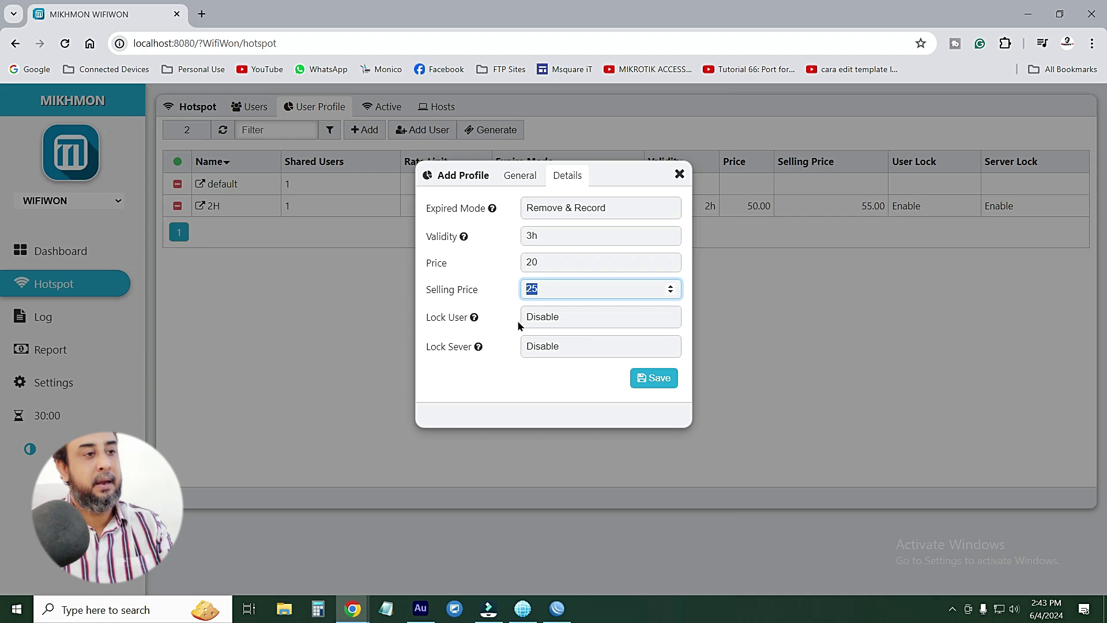
Enable both user lock and server lock, then save the 3-Hours profile
{"action": "left_click", "coordinate": [556, 317]}
{"action": "left_click", "coordinate": [541, 345]}
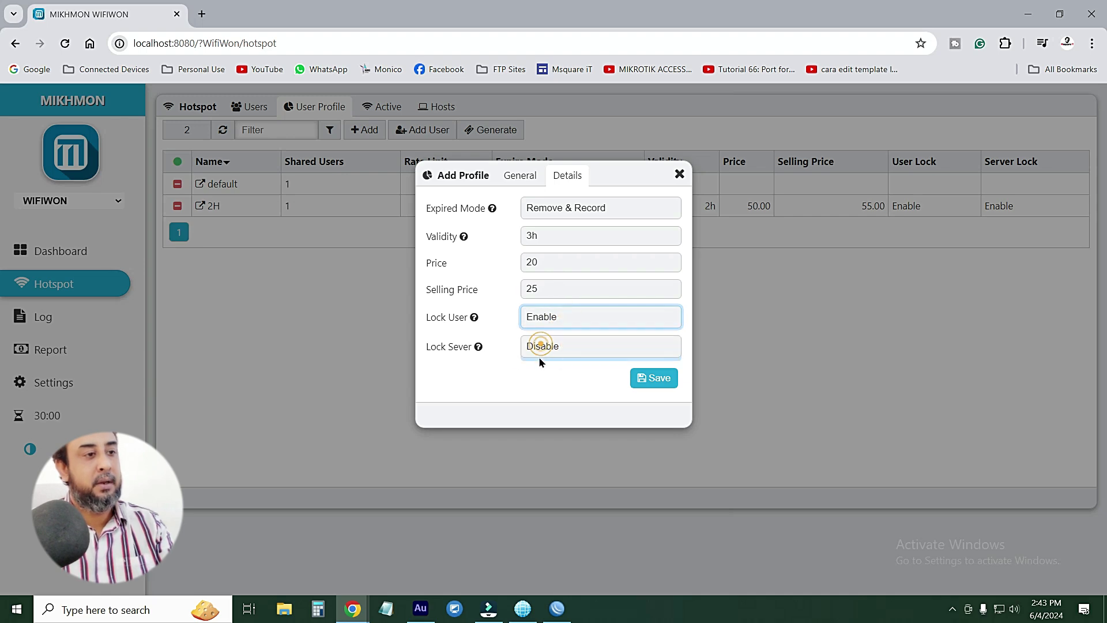
{"action": "left_click", "coordinate": [559, 348]}
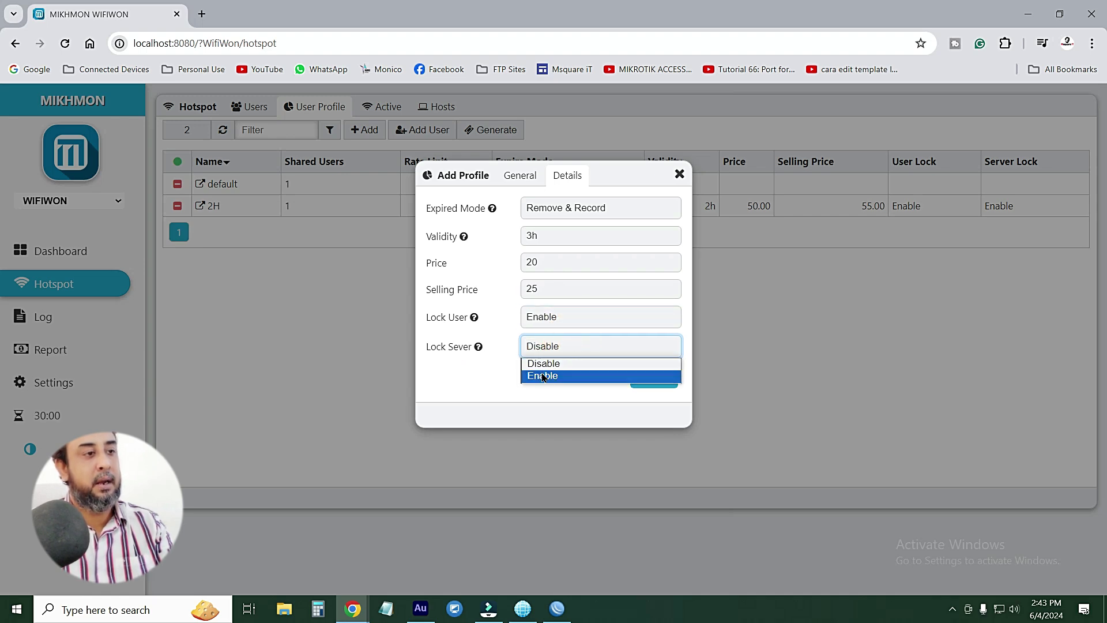
{"action": "left_click", "coordinate": [542, 376]}
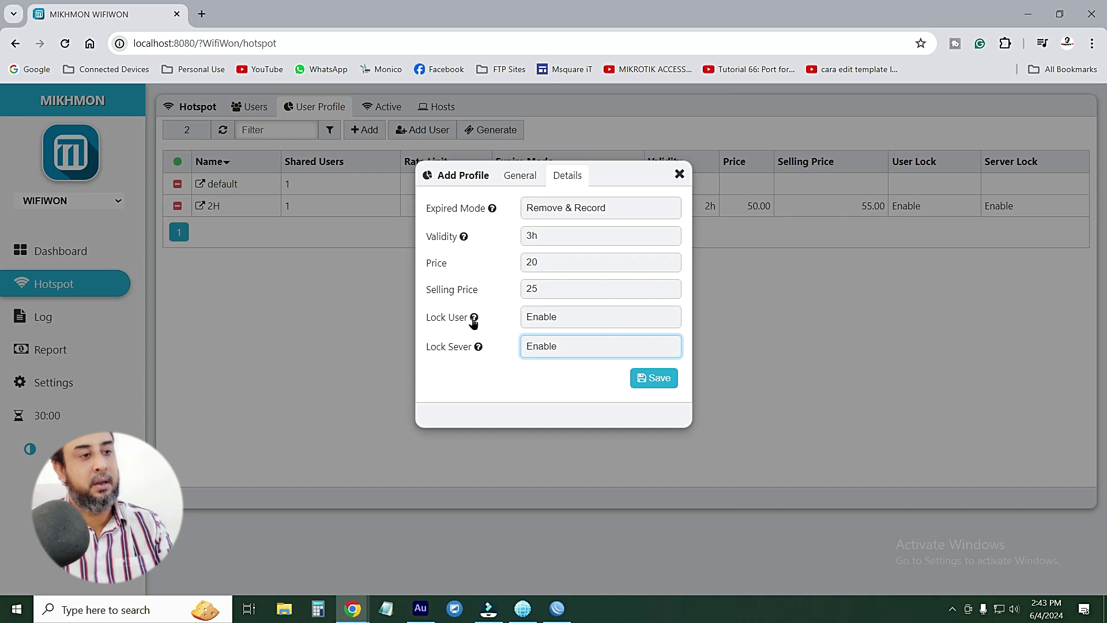
{"action": "left_click", "coordinate": [663, 382]}
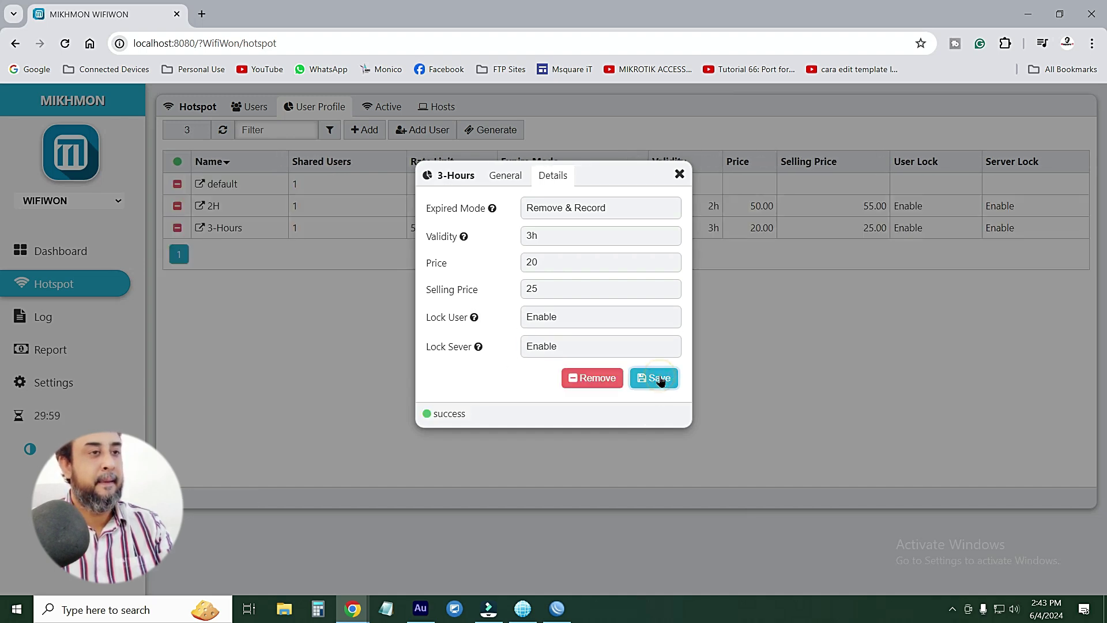
Reopen the 3-Hours profile, confirm its address pool is still none, then go to WinBox's IP menu
{"action": "left_click", "coordinate": [680, 174]}
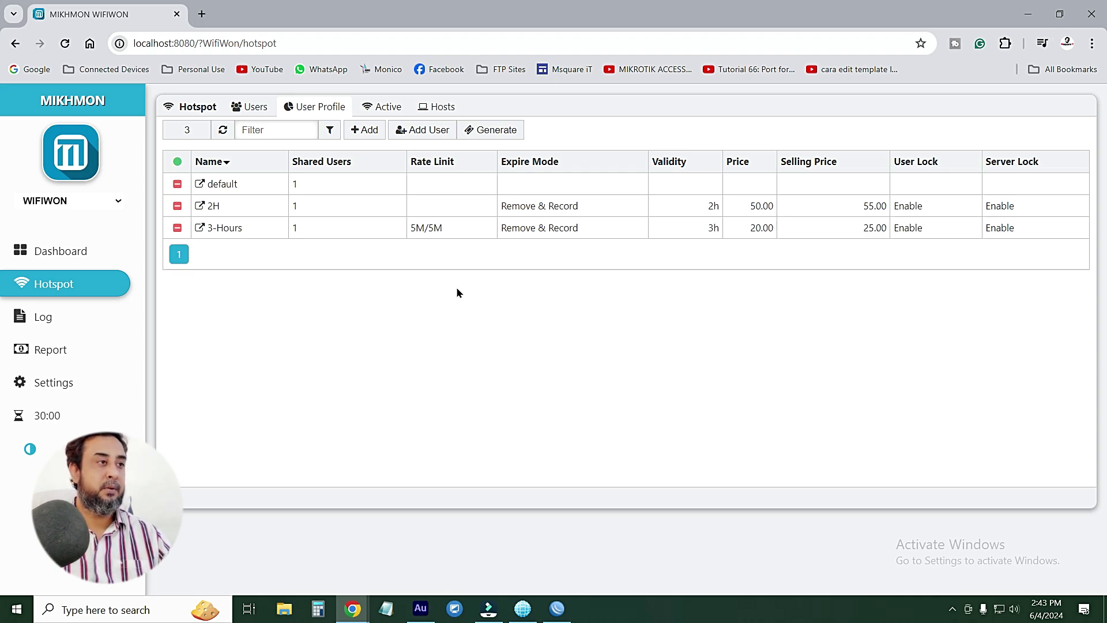
{"action": "left_click", "coordinate": [231, 206]}
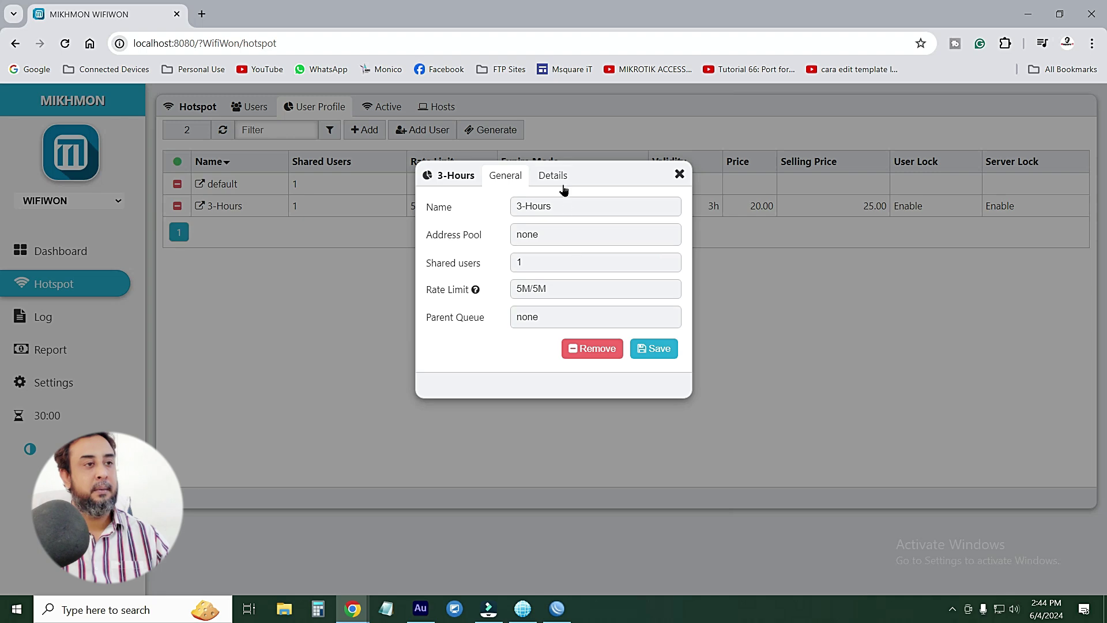
{"action": "triple_click", "coordinate": [561, 209]}
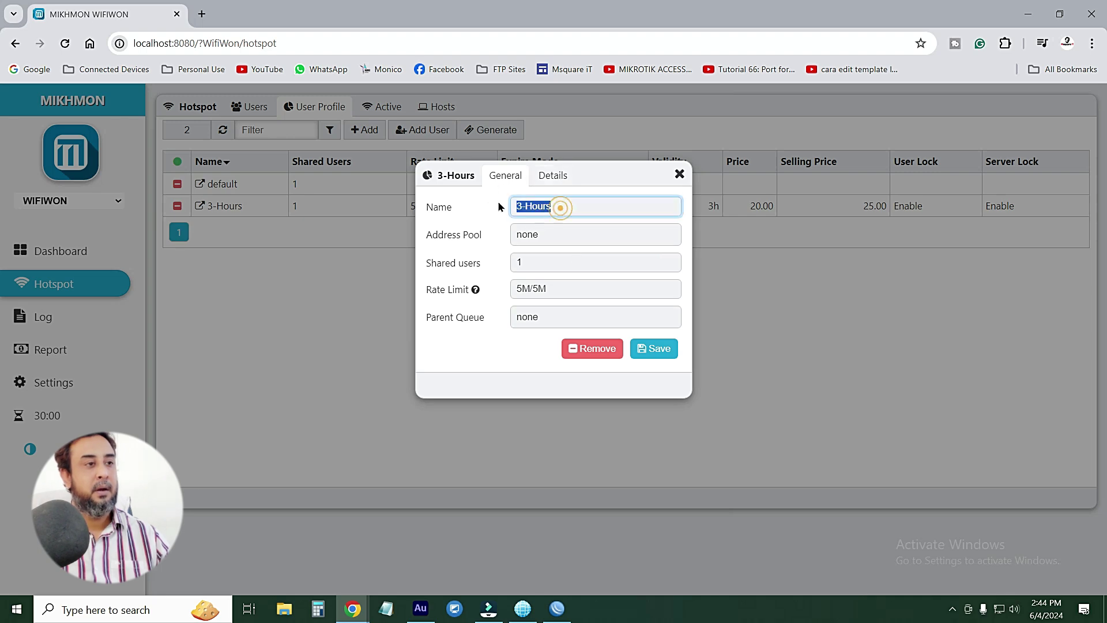
{"action": "left_click", "coordinate": [569, 237]}
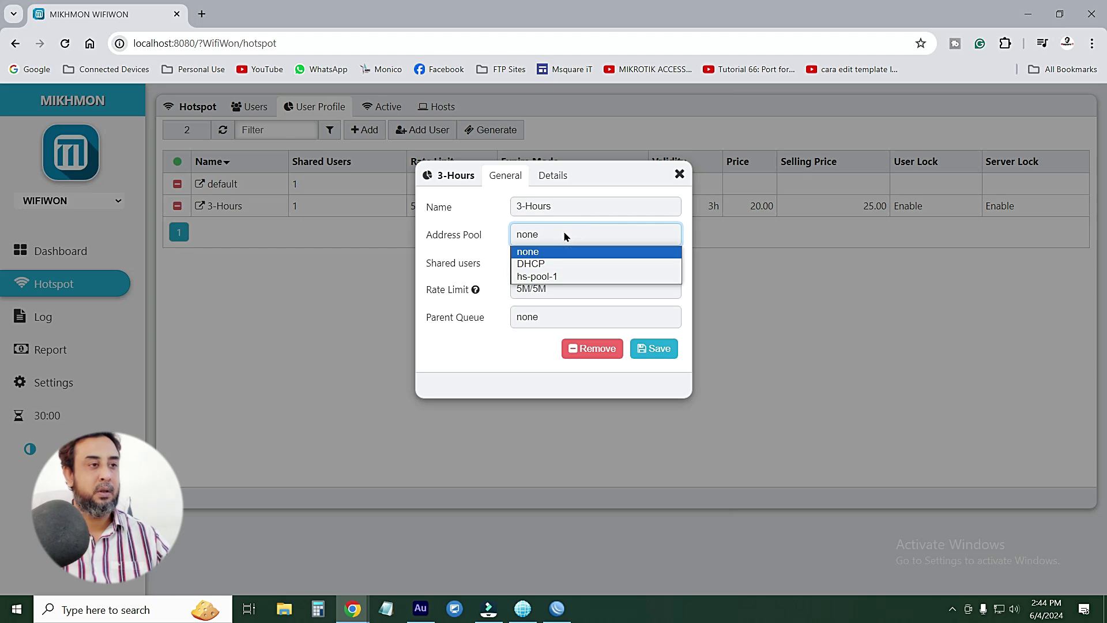
{"action": "left_click", "coordinate": [563, 235]}
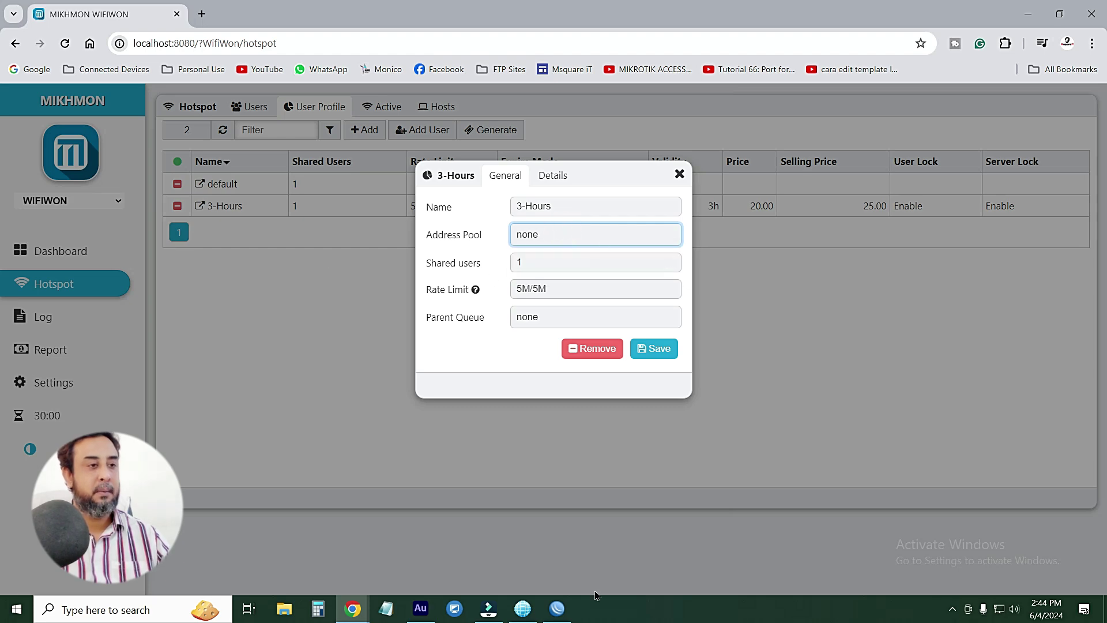
{"action": "left_click", "coordinate": [556, 609]}
{"action": "left_click", "coordinate": [87, 200]}
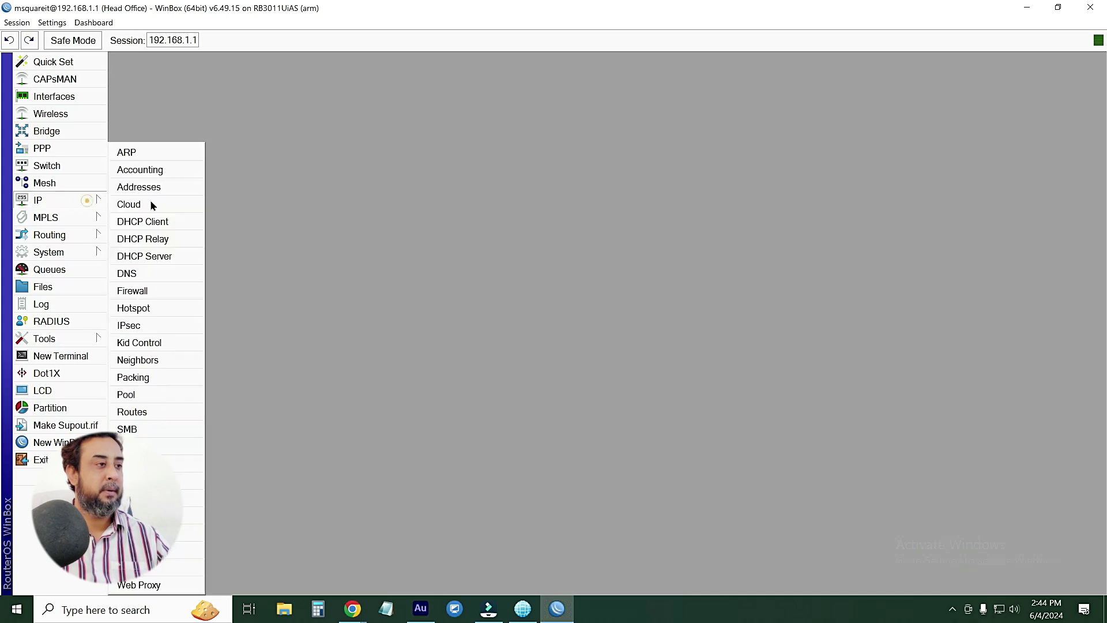
Inspect hotspot server hotspot1 in WinBox, confirming address pool hs-pool-1, then return to Mikhmon
{"action": "left_click", "coordinate": [148, 307]}
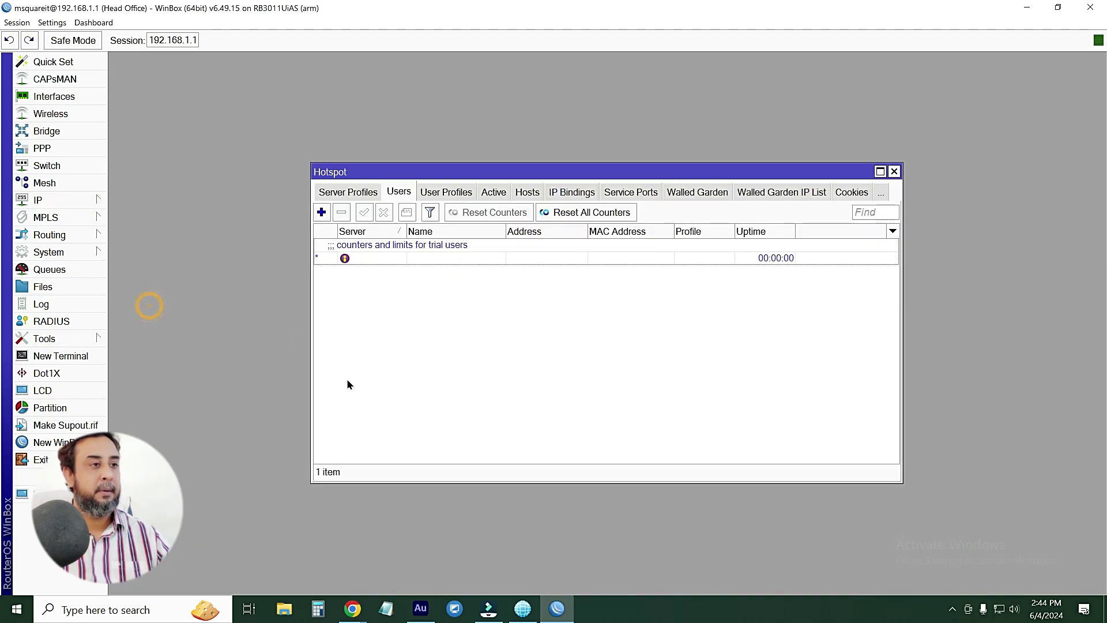
{"action": "left_click", "coordinate": [358, 193]}
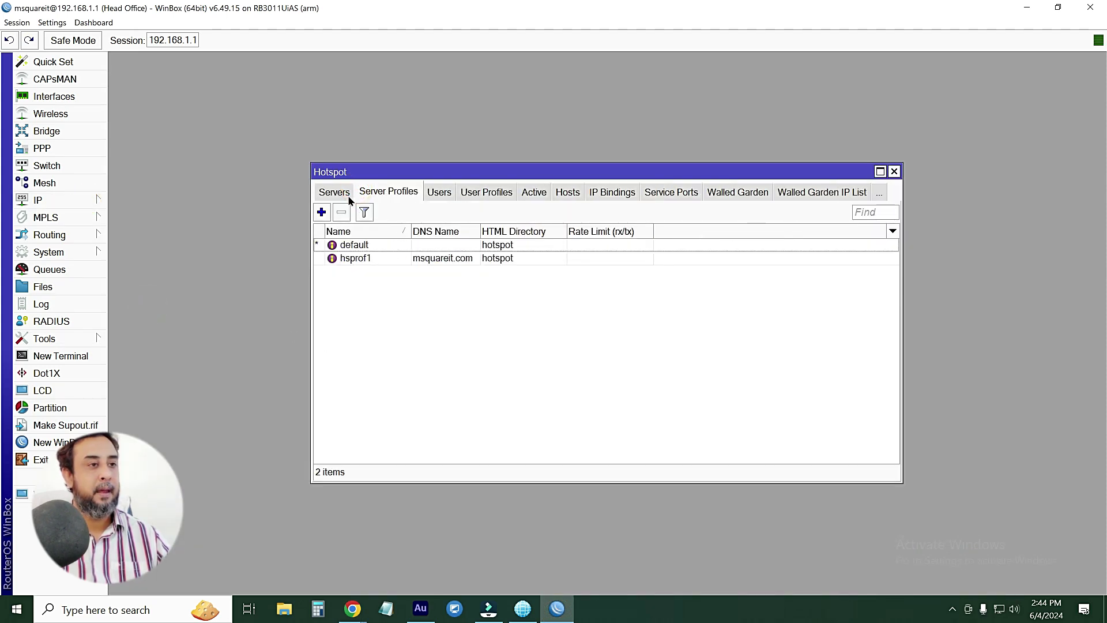
{"action": "left_click", "coordinate": [336, 193]}
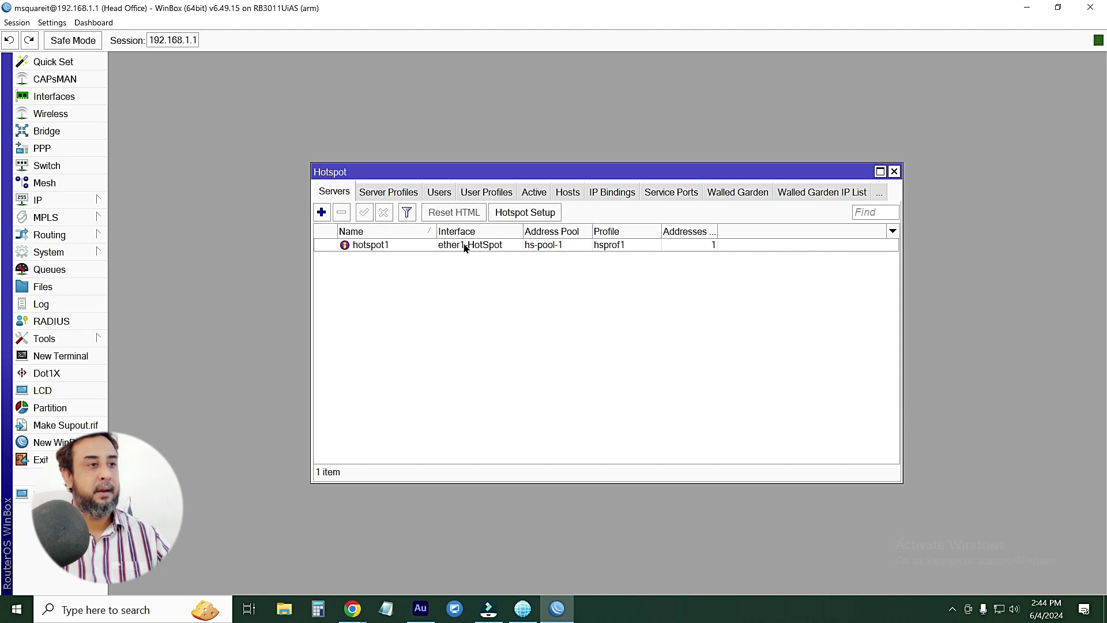
{"action": "double_click", "coordinate": [408, 248]}
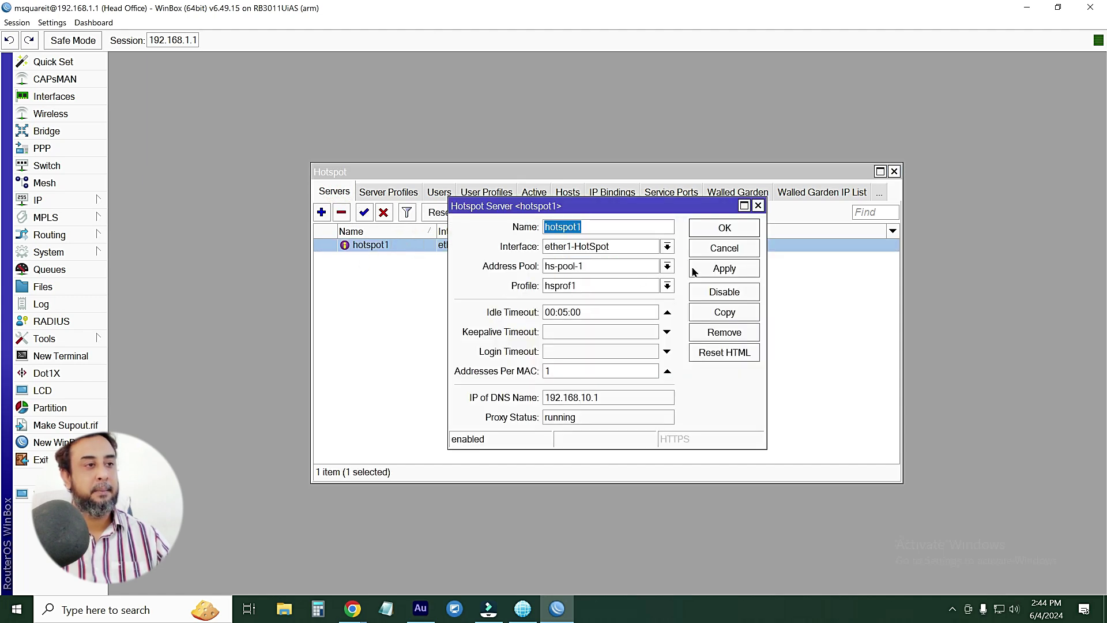
{"action": "left_click", "coordinate": [713, 230]}
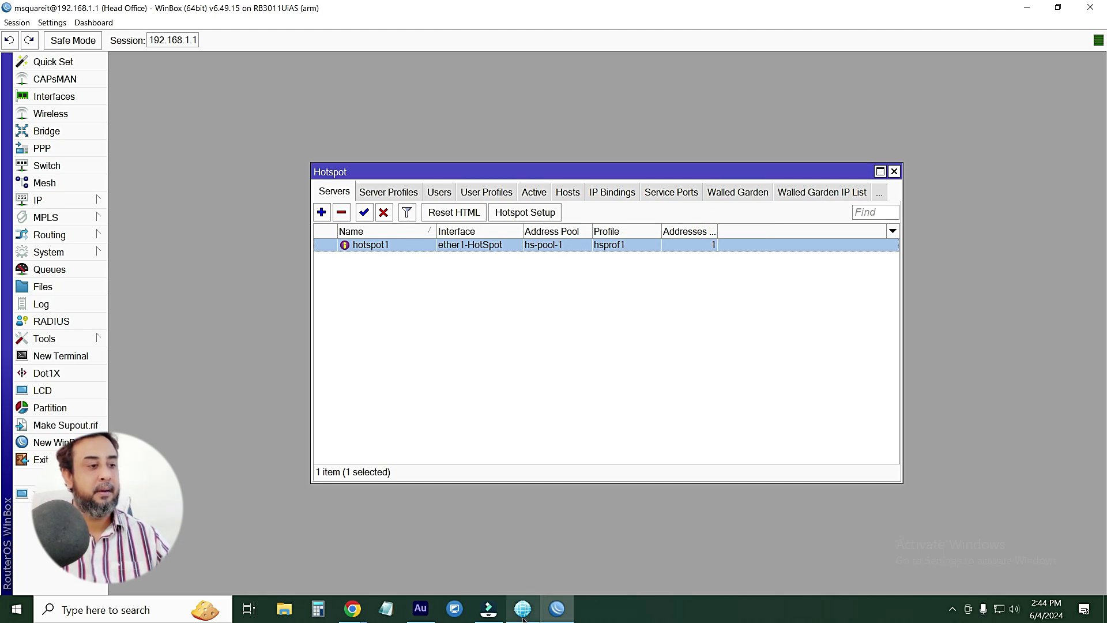
{"action": "mouse_move", "coordinate": [353, 608]}
{"action": "left_click", "coordinate": [419, 569]}
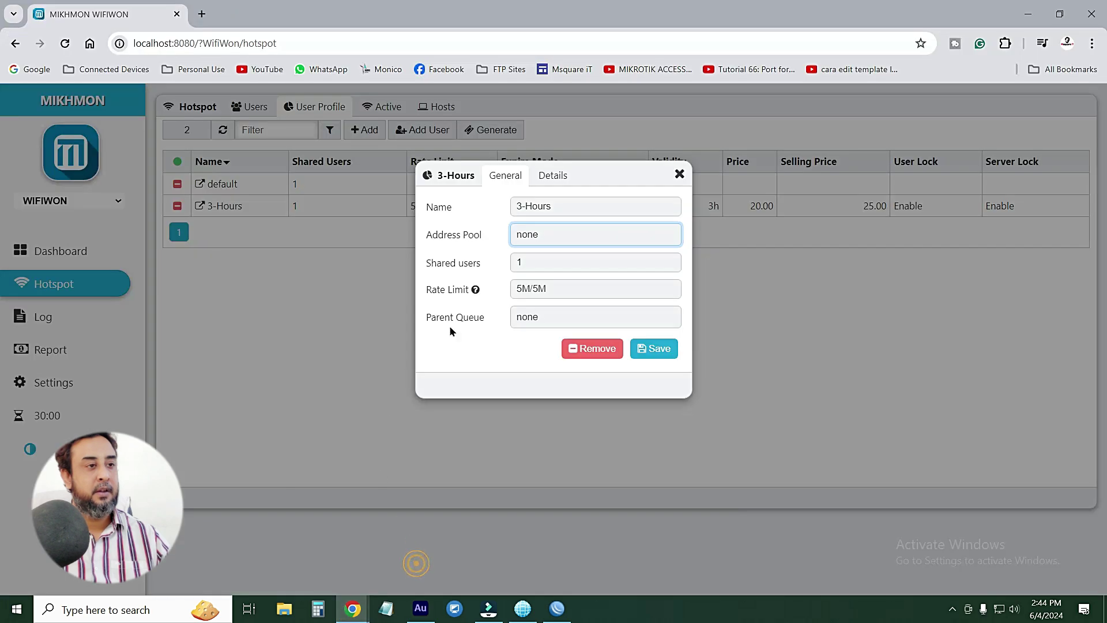
Choose hs-pool-1 as the 3-Hours profile's Address Pool and save the profile
{"action": "left_click", "coordinate": [558, 234]}
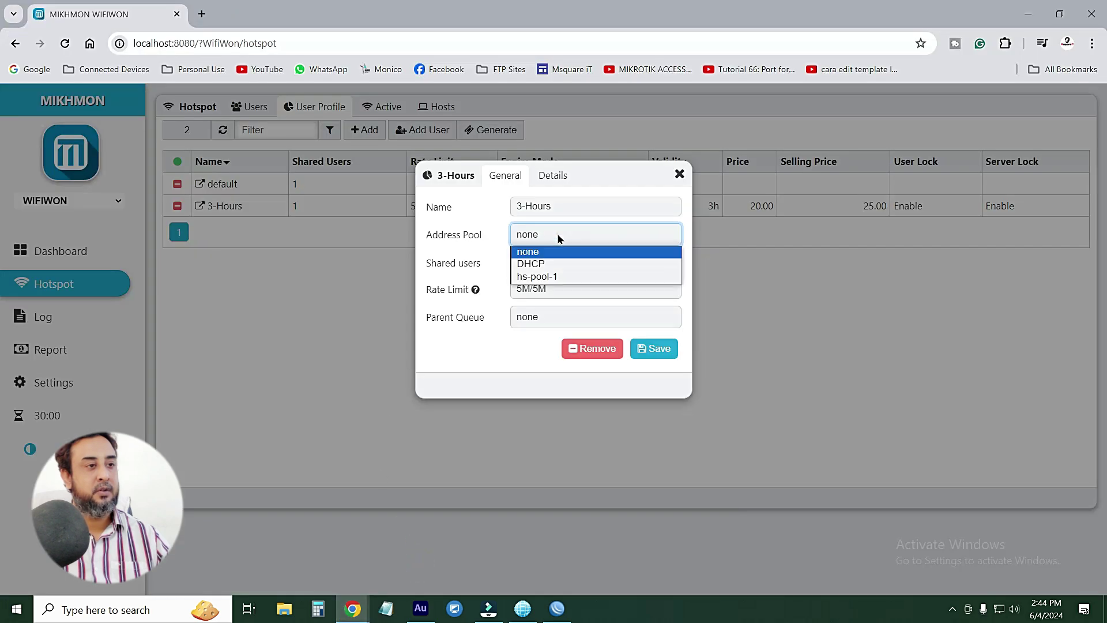
{"action": "left_click", "coordinate": [548, 278]}
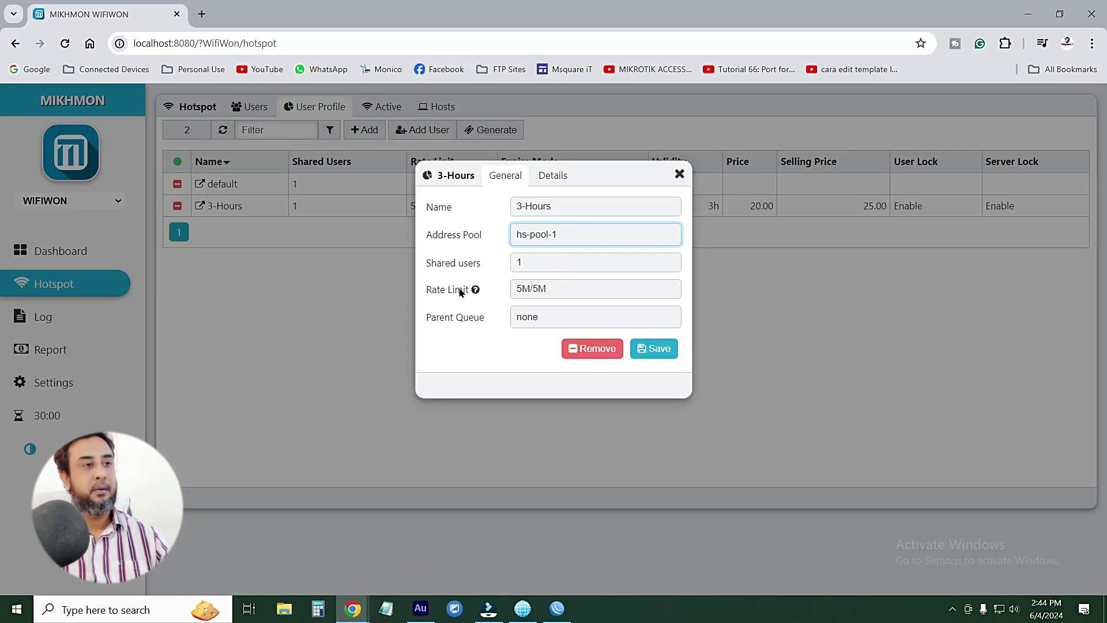
{"action": "left_click", "coordinate": [554, 175]}
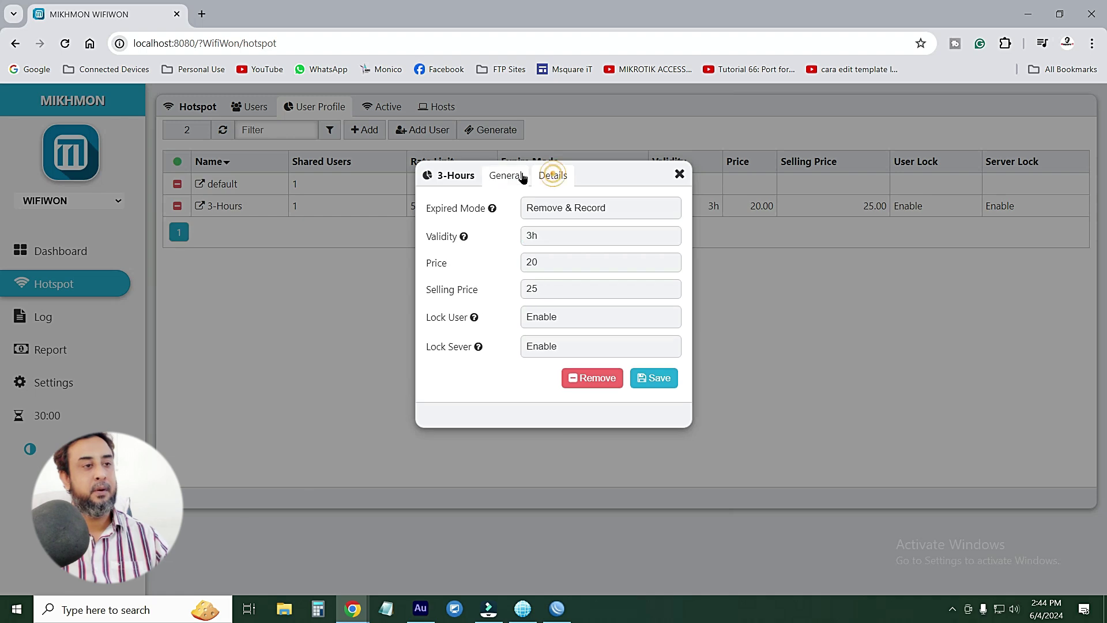
{"action": "left_click", "coordinate": [507, 176]}
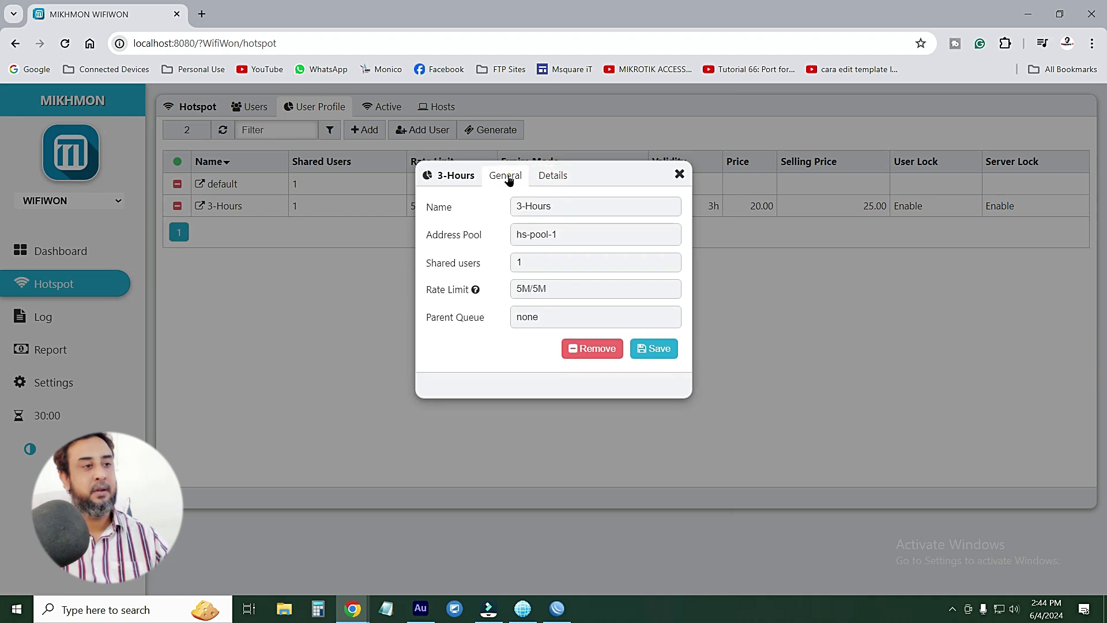
{"action": "left_click", "coordinate": [658, 349]}
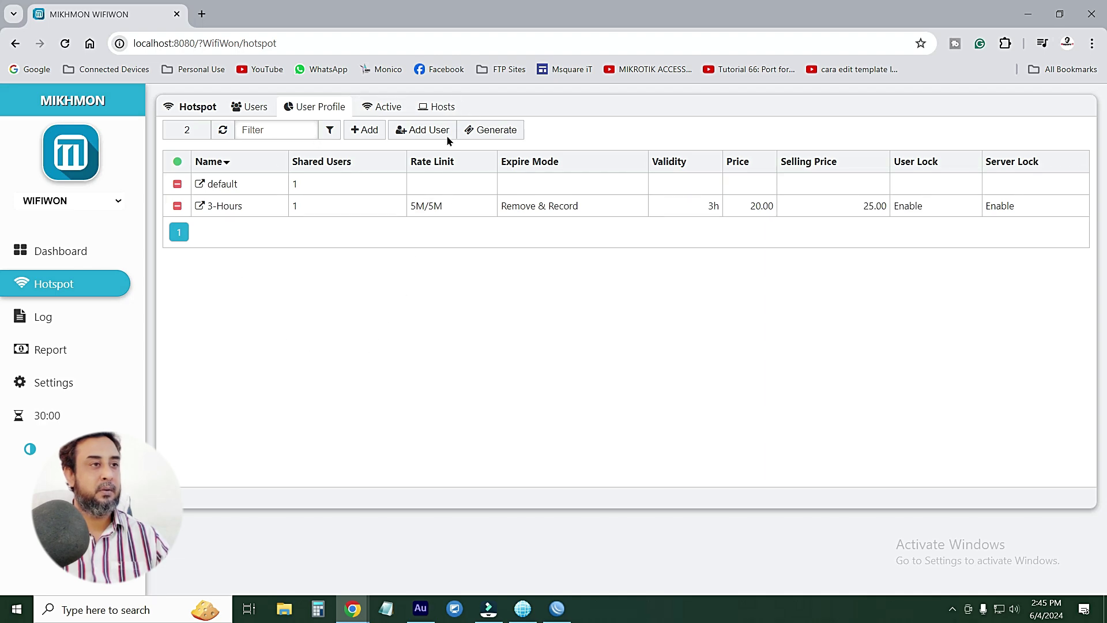
In the Generate form, set quantity 10, server hotspot1, and user mode Username & Password
{"action": "left_click", "coordinate": [491, 130]}
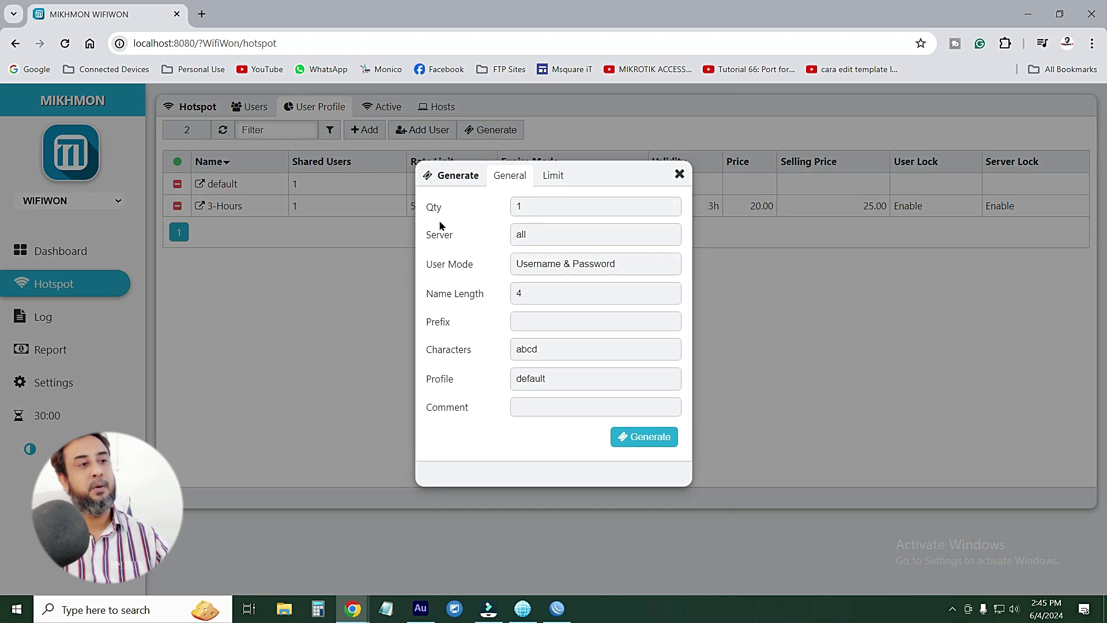
{"action": "double_click", "coordinate": [537, 207]}
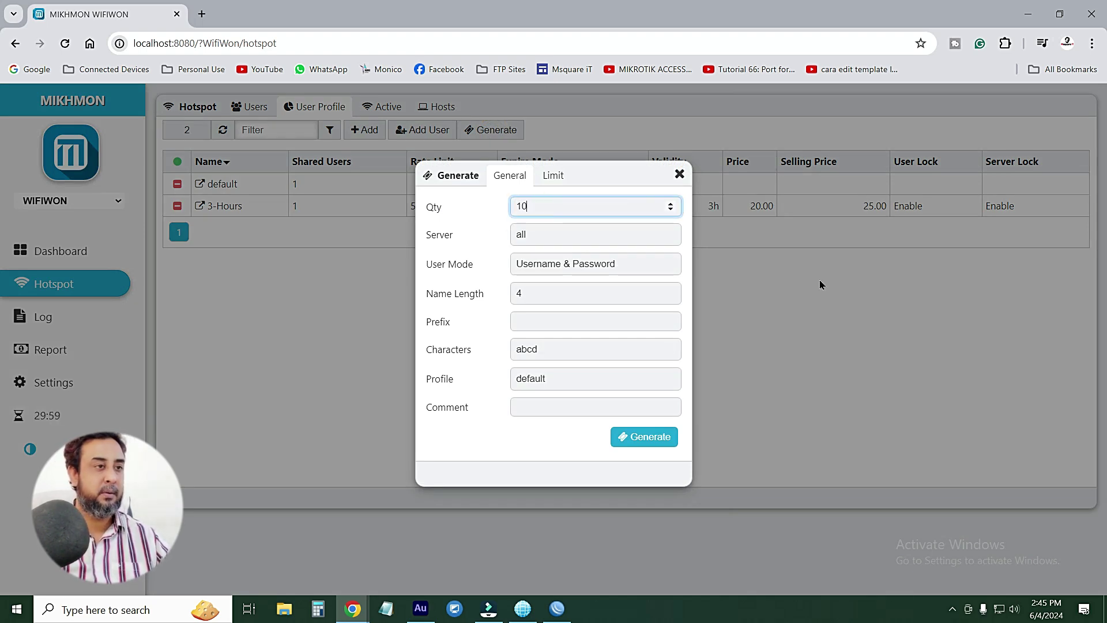
{"action": "left_click", "coordinate": [601, 237]}
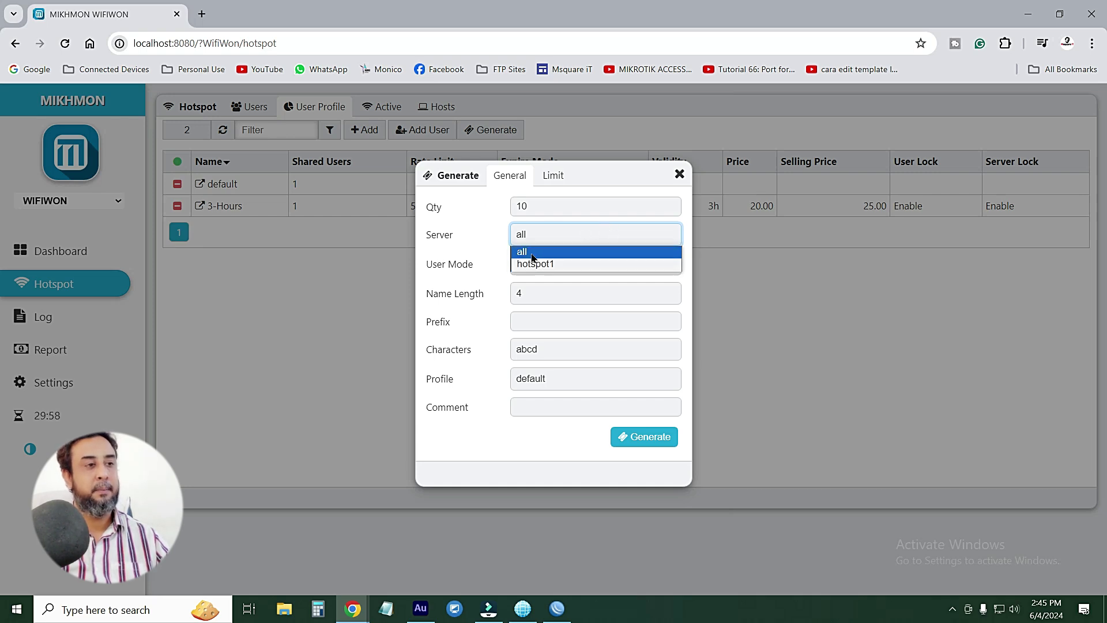
{"action": "left_click", "coordinate": [548, 265]}
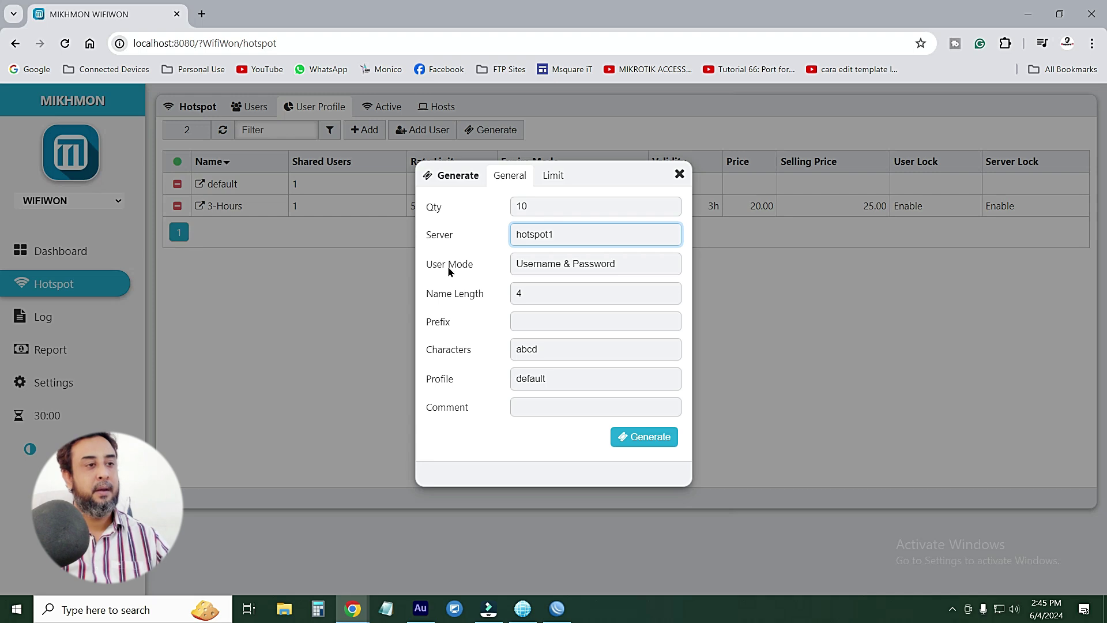
{"action": "left_click", "coordinate": [575, 263]}
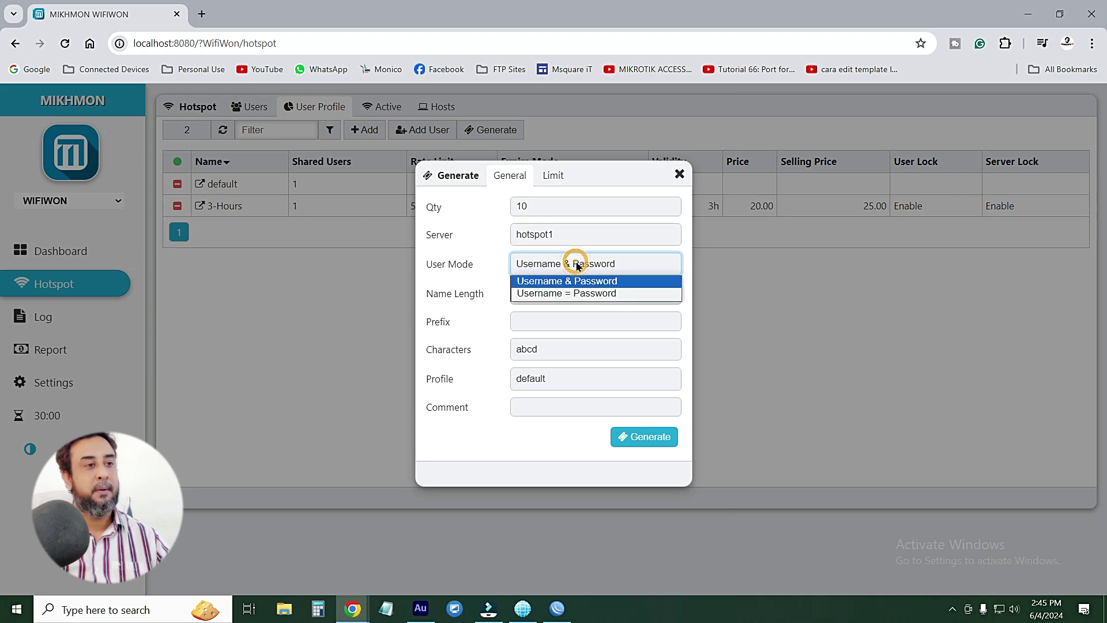
{"action": "left_click", "coordinate": [547, 268]}
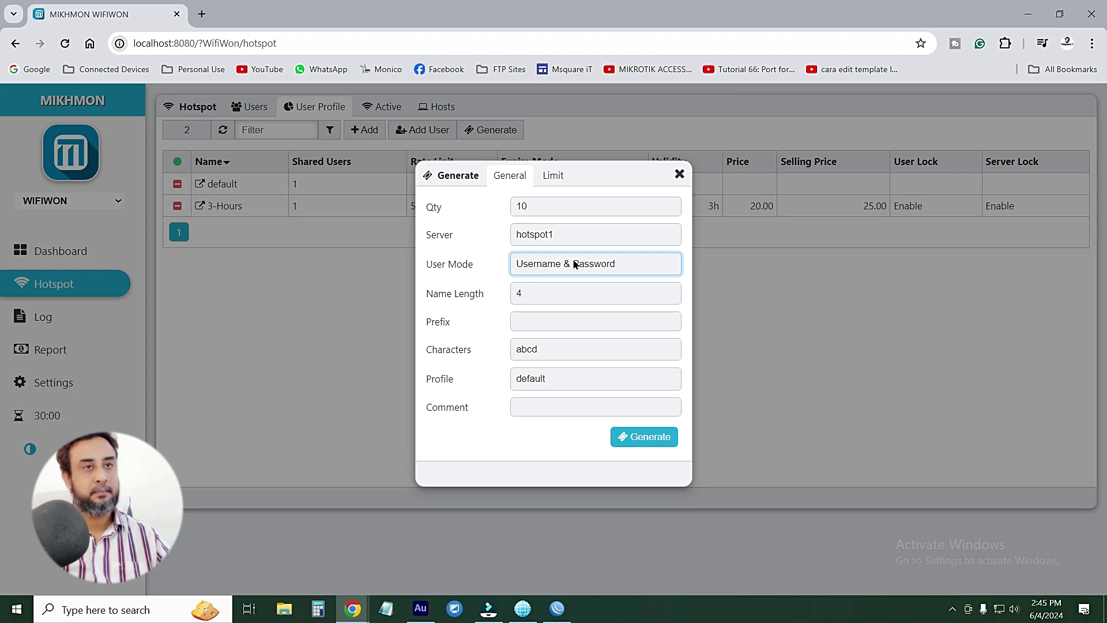
{"action": "left_click", "coordinate": [1028, 15]}
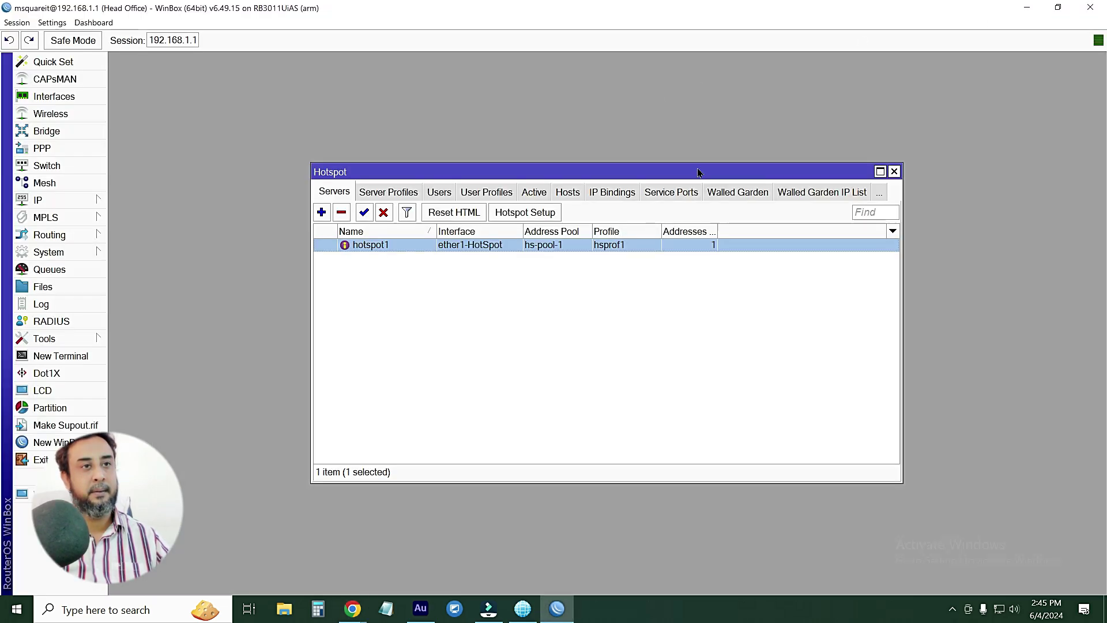
Open the hotspot login page from the Hotspot_MsquareiT folder in Chrome, then return to the MIKHMON tab
{"action": "left_click", "coordinate": [1029, 18]}
{"action": "double_click", "coordinate": [911, 29]}
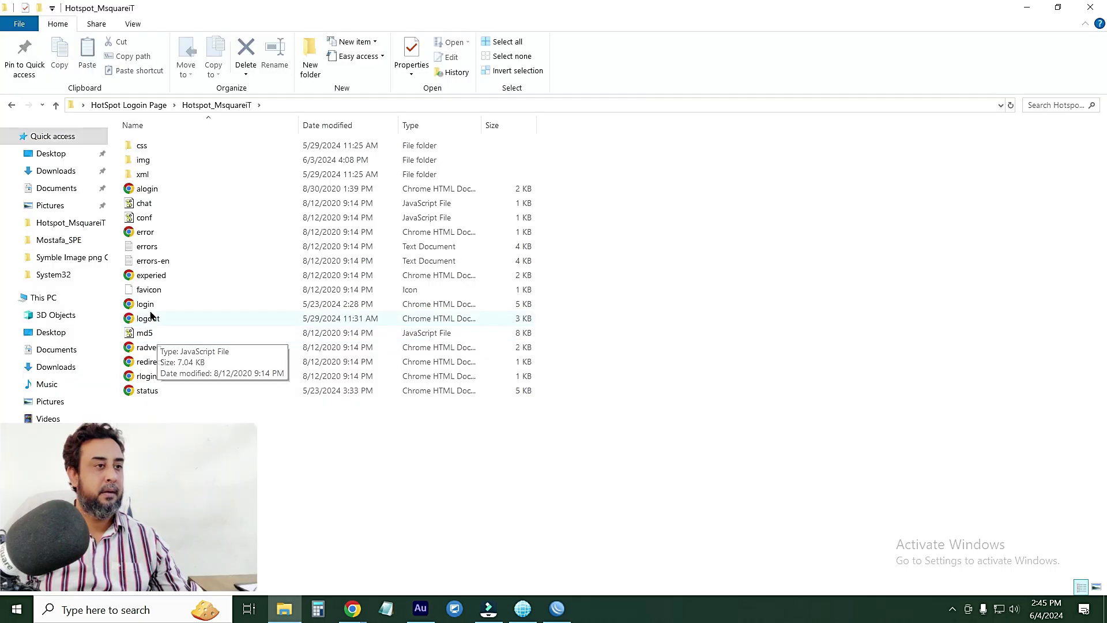
{"action": "double_click", "coordinate": [148, 310]}
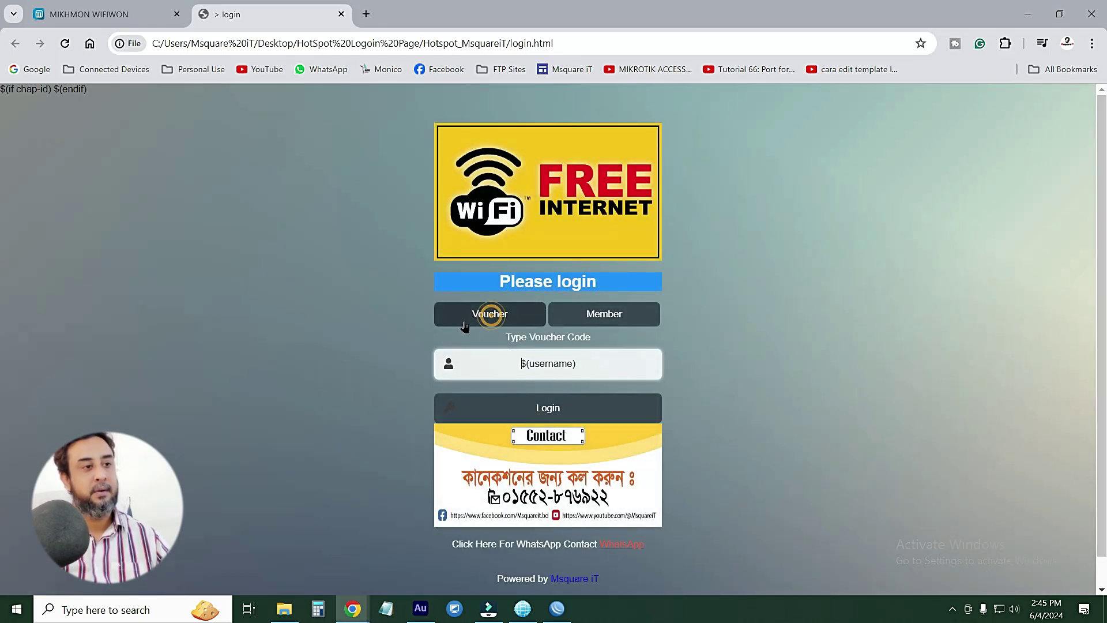
{"action": "left_click_drag", "start_coordinate": [513, 363], "coordinate": [623, 364]}
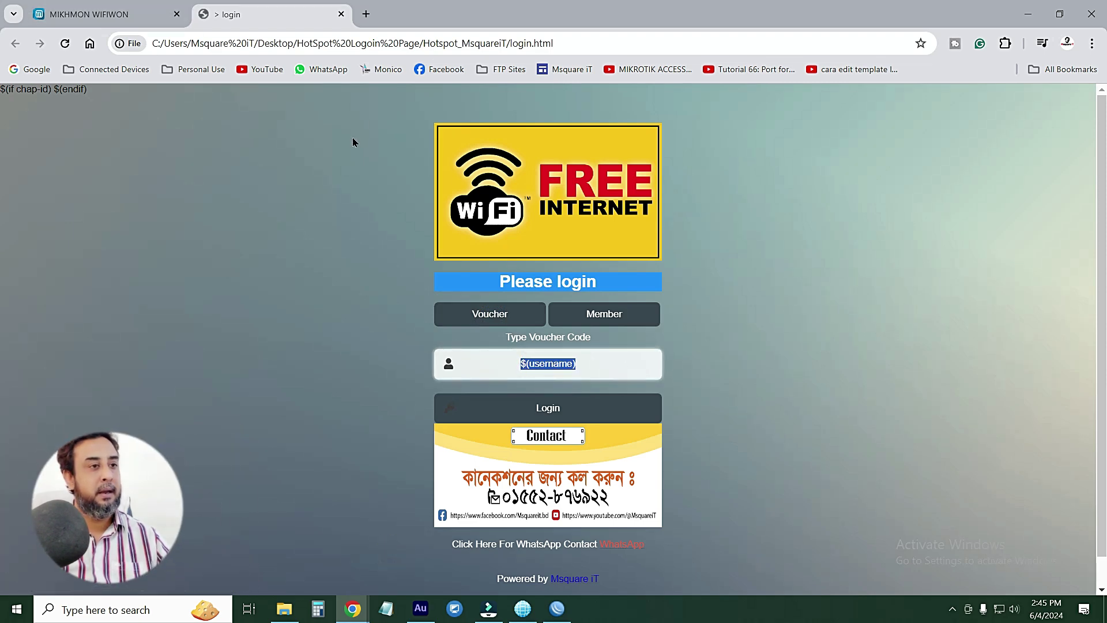
{"action": "left_click", "coordinate": [133, 16]}
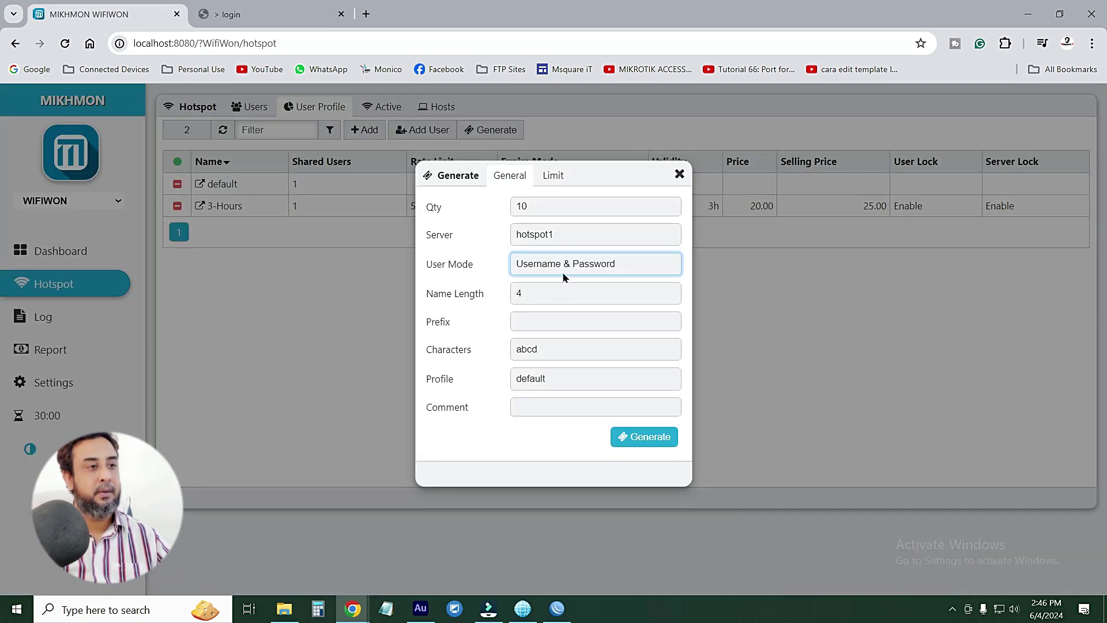
Set the voucher User Mode to 'Username = Password'
{"action": "left_click", "coordinate": [577, 271]}
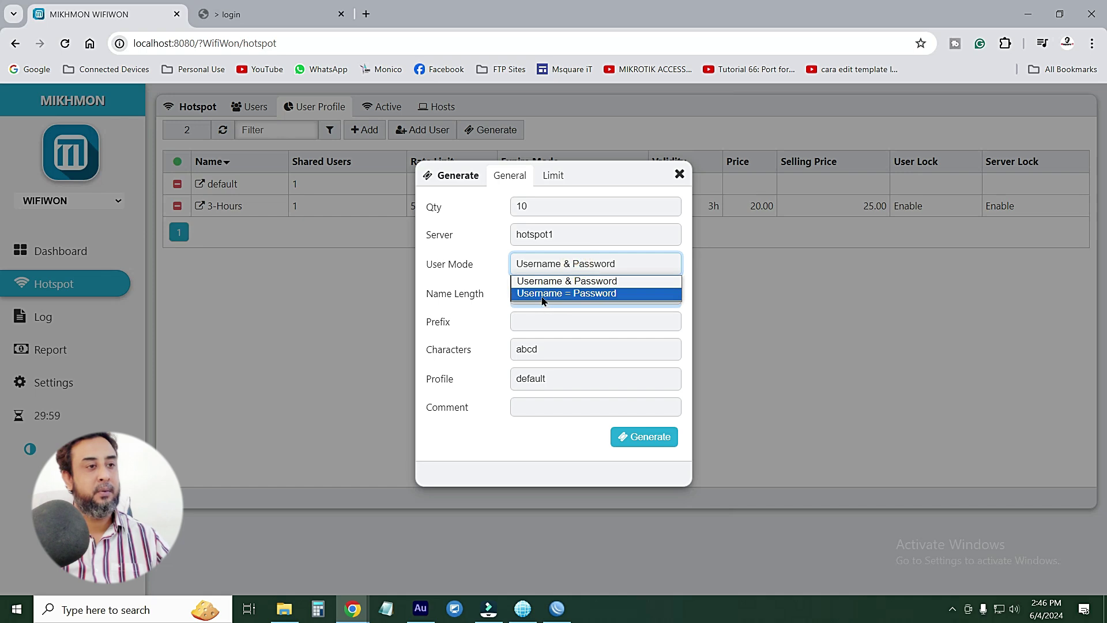
{"action": "left_click", "coordinate": [573, 294]}
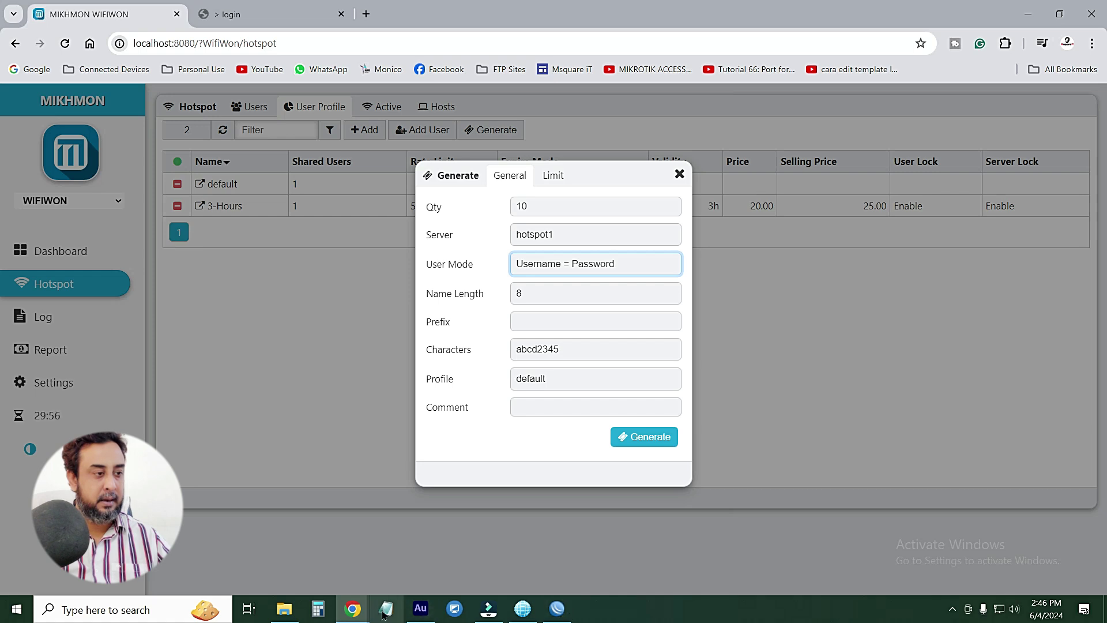
{"action": "left_click", "coordinate": [352, 609]}
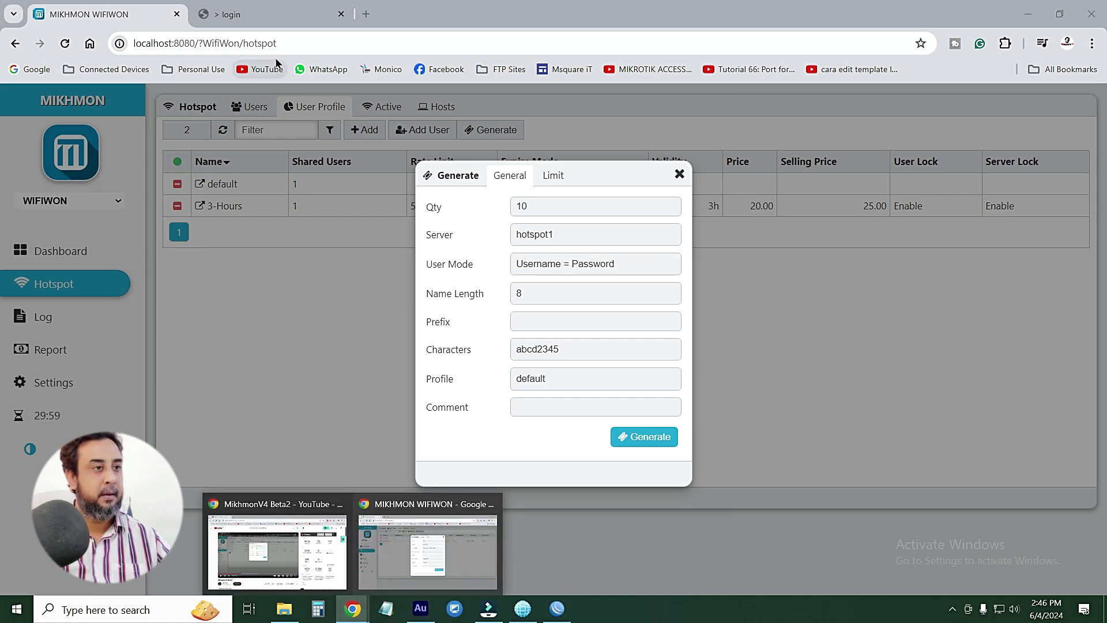
{"action": "left_click", "coordinate": [250, 10]}
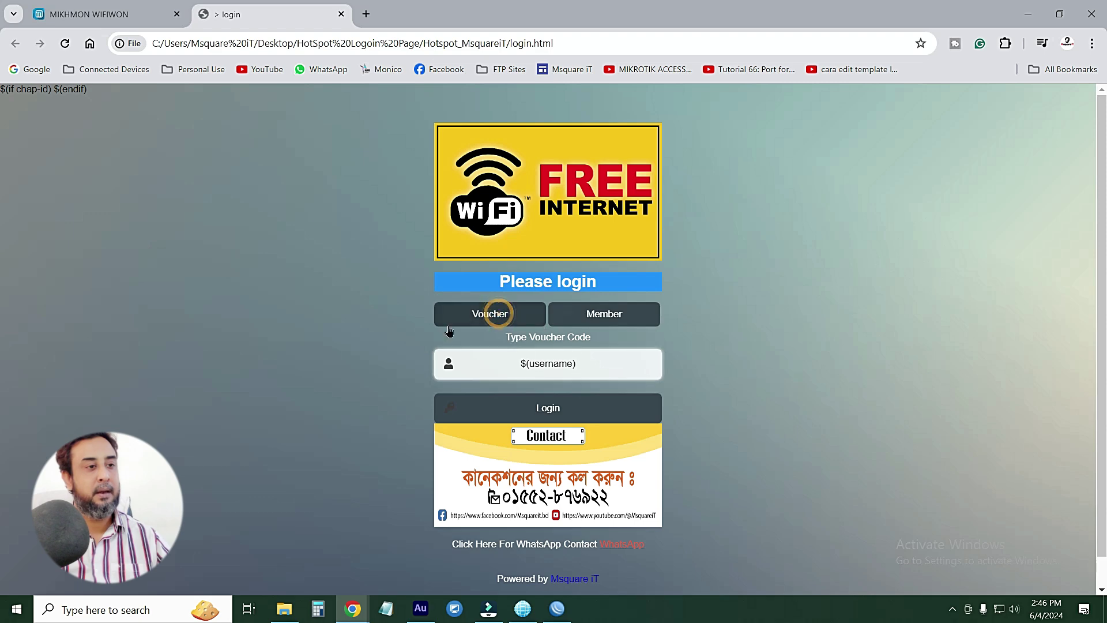
{"action": "left_click_drag", "start_coordinate": [597, 367], "coordinate": [464, 370]}
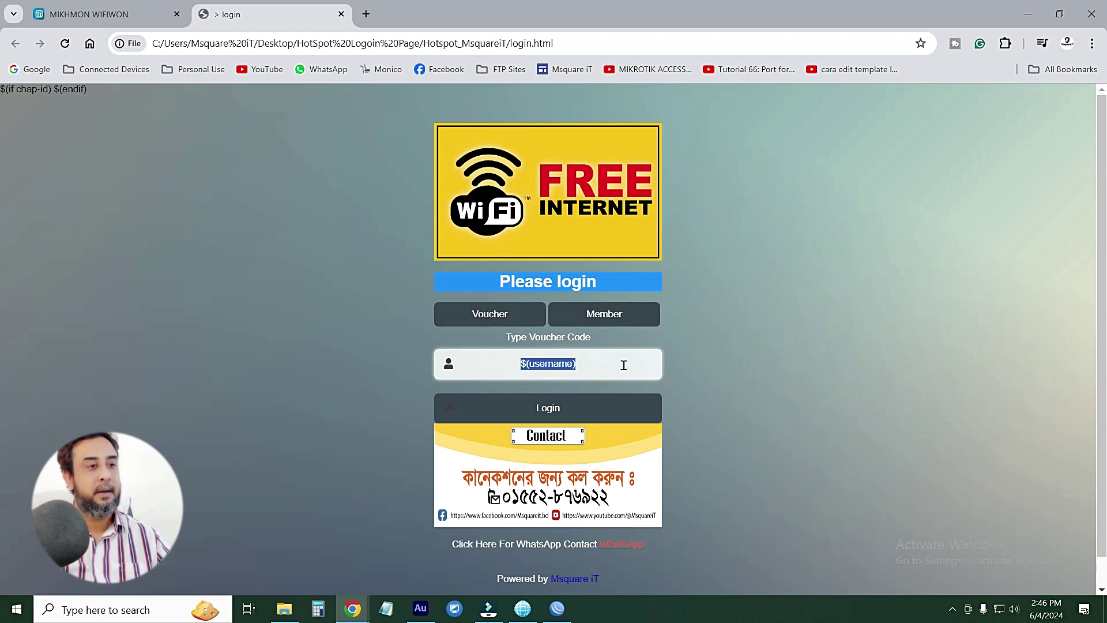
{"action": "left_click", "coordinate": [608, 316]}
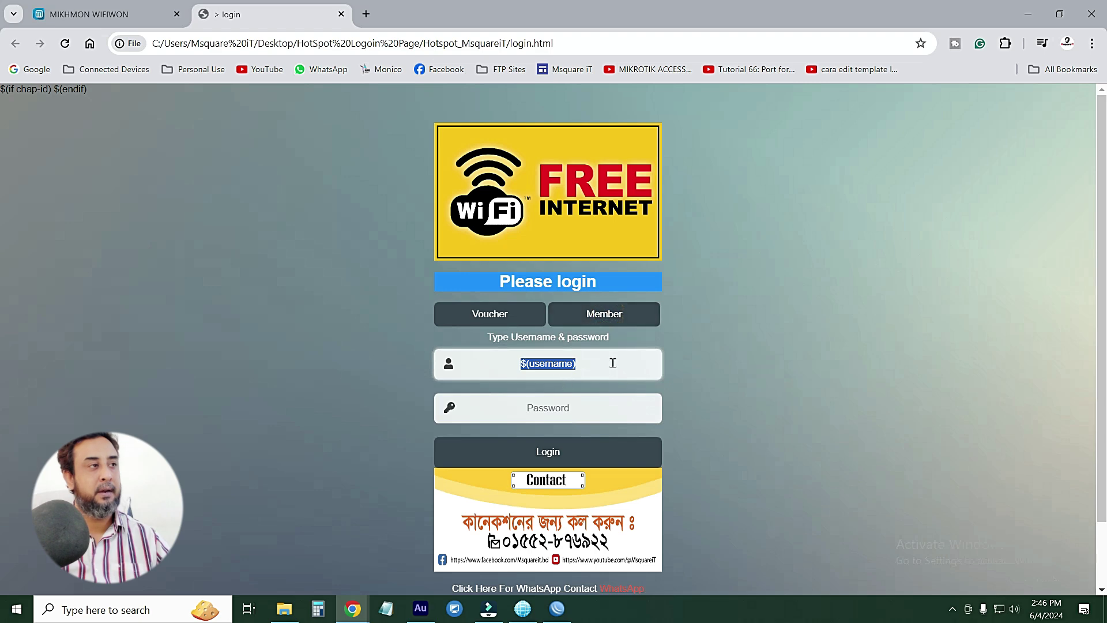
{"action": "left_click", "coordinate": [133, 13]}
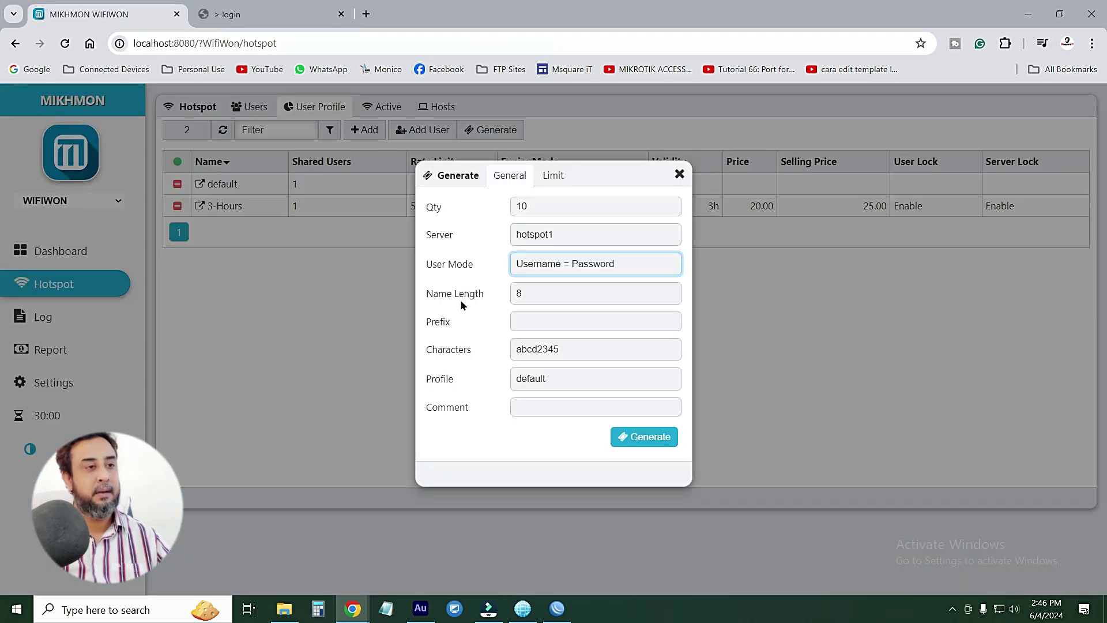
Keep User Mode at 'Username = Password' and set Name Length to 6
{"action": "left_click", "coordinate": [627, 263]}
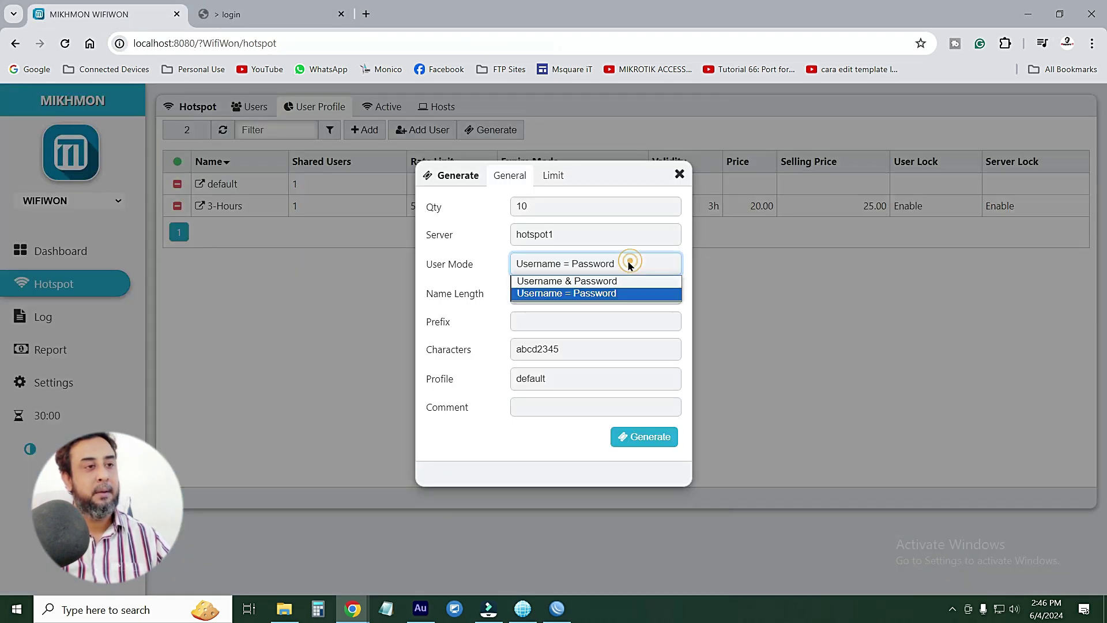
{"action": "left_click", "coordinate": [564, 281]}
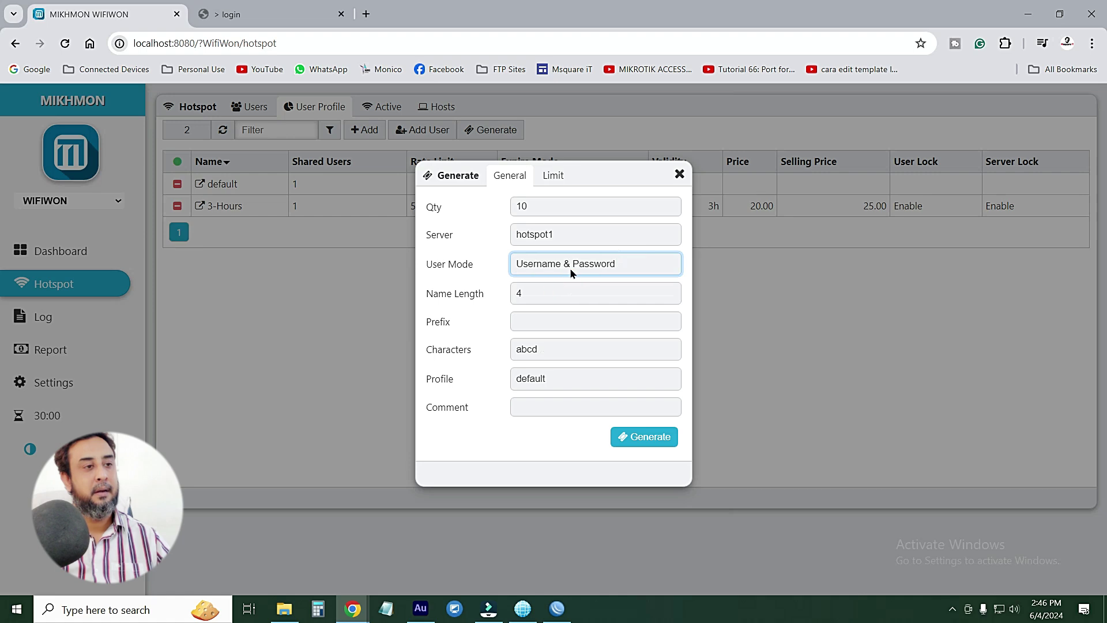
{"action": "left_click", "coordinate": [600, 262]}
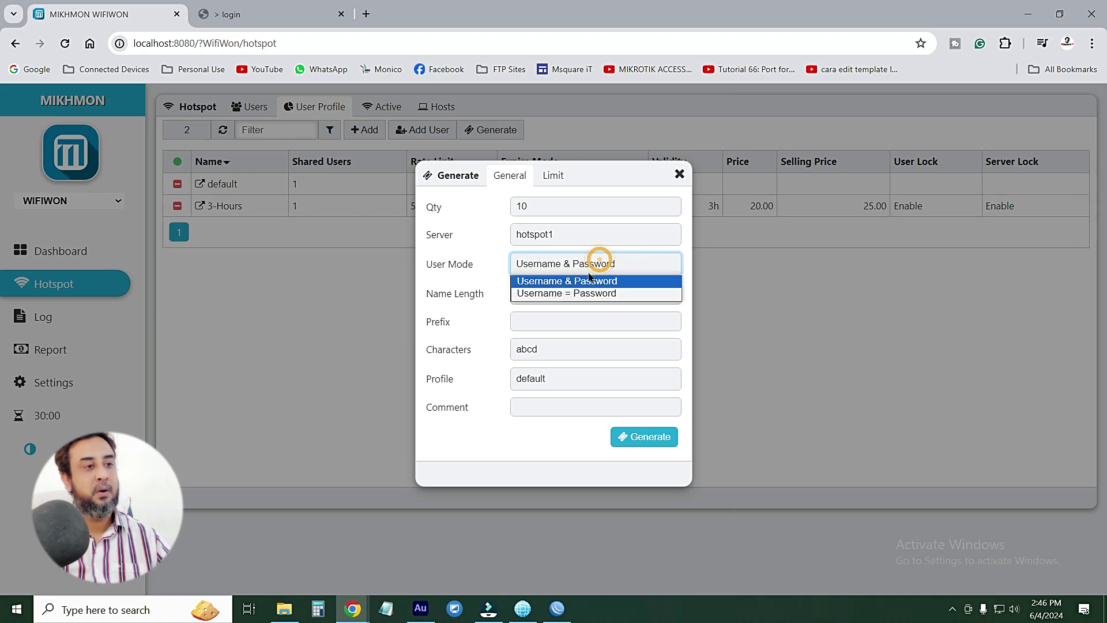
{"action": "left_click", "coordinate": [552, 294]}
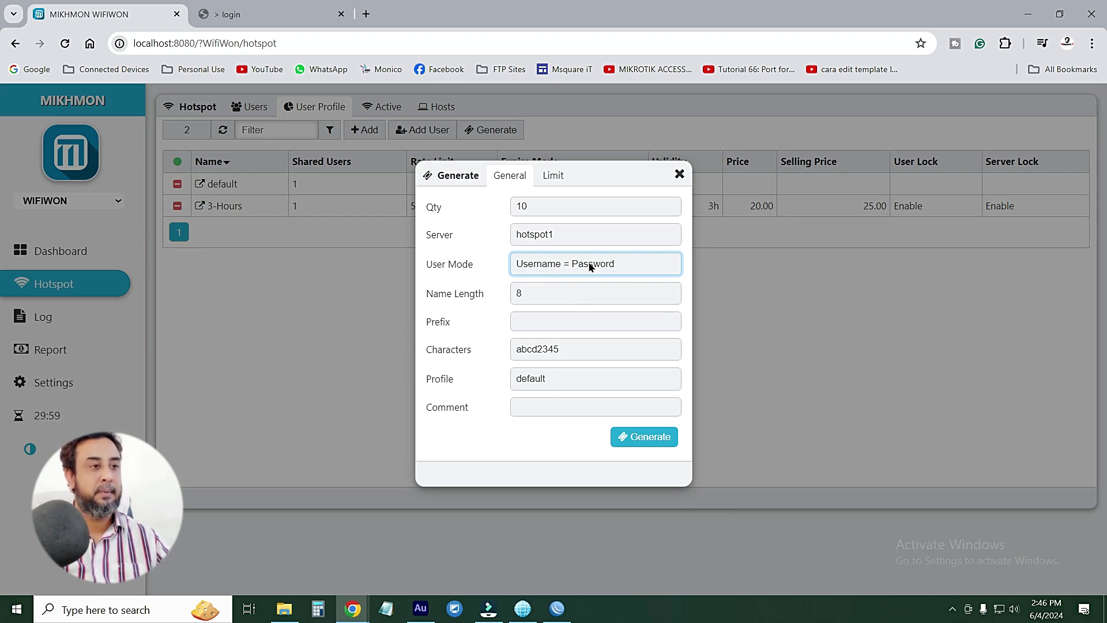
{"action": "left_click", "coordinate": [519, 294]}
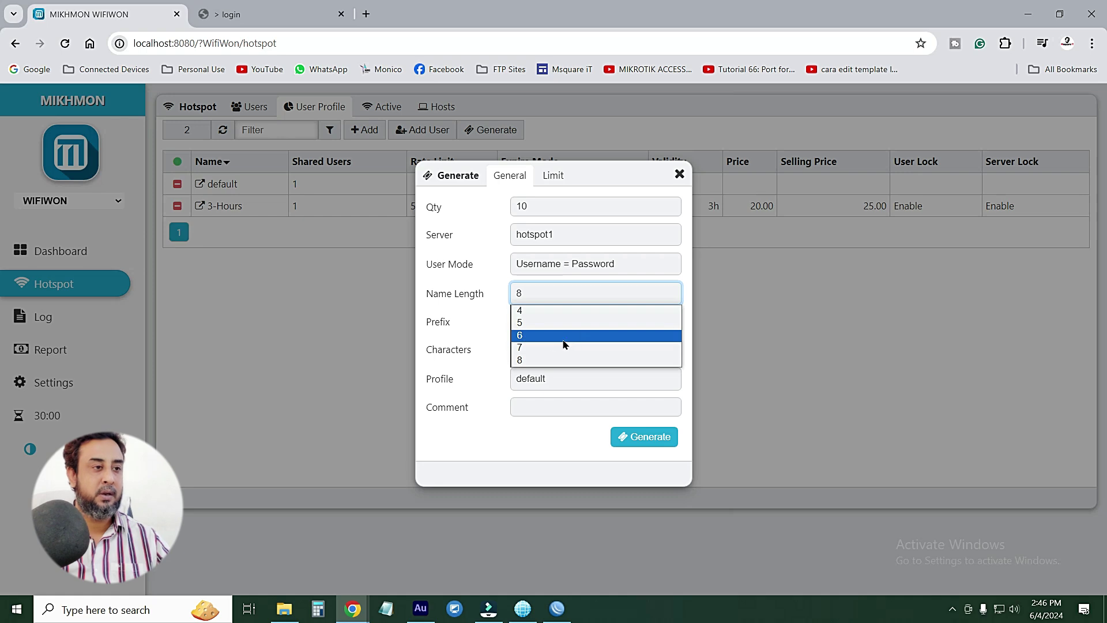
{"action": "left_click", "coordinate": [540, 337]}
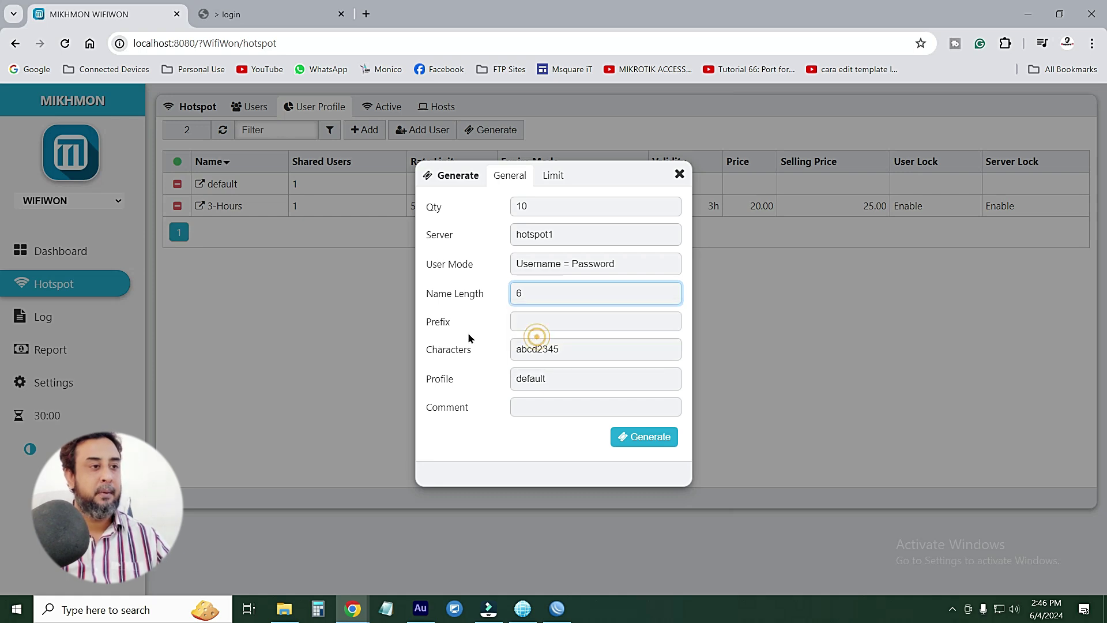
Change the voucher character set from abcd2345 to the digits-only 1234
{"action": "left_click", "coordinate": [533, 318]}
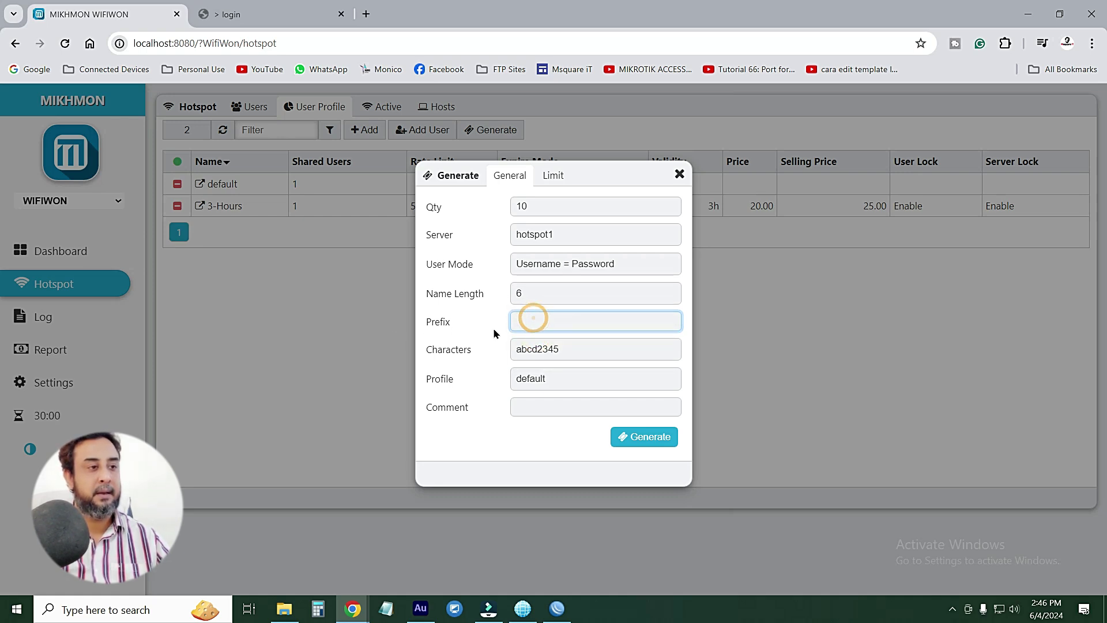
{"action": "left_click", "coordinate": [534, 349]}
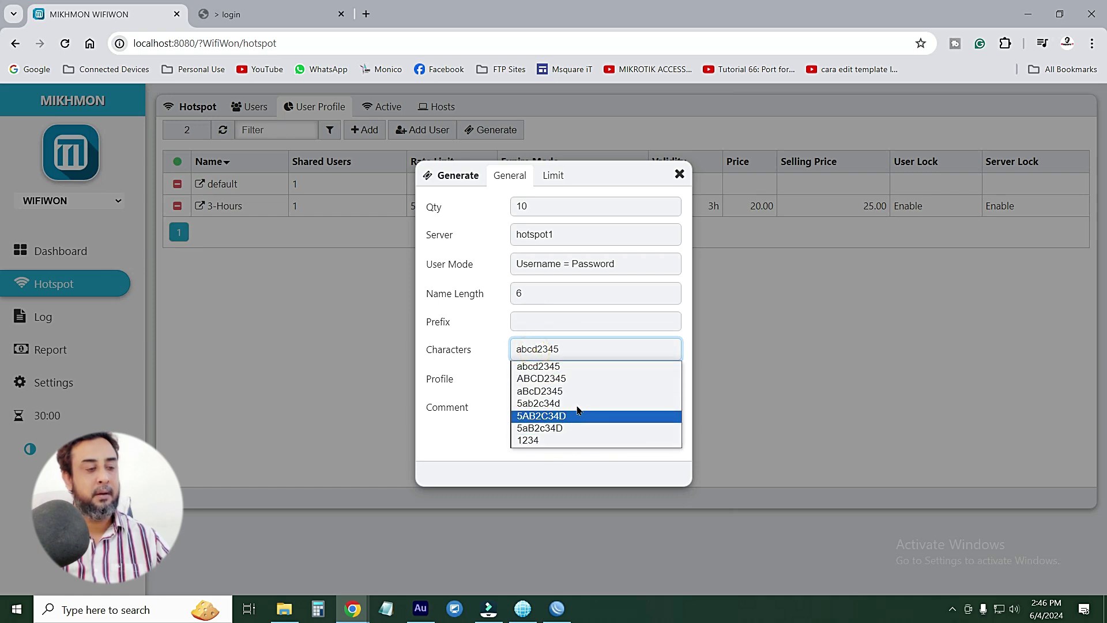
{"action": "left_click", "coordinate": [568, 366]}
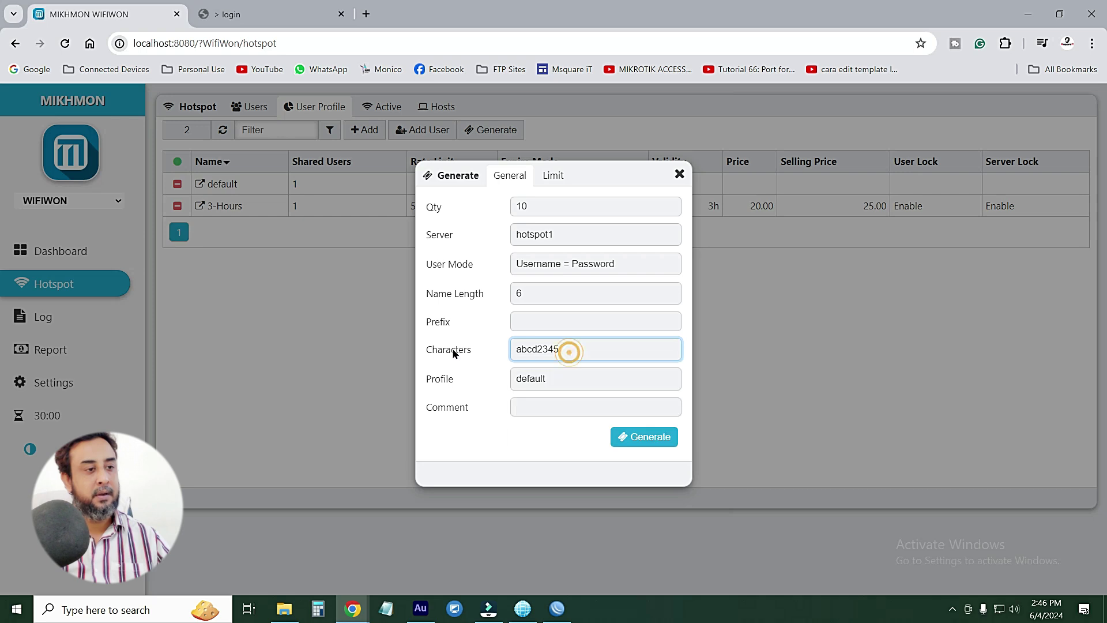
{"action": "left_click", "coordinate": [551, 349]}
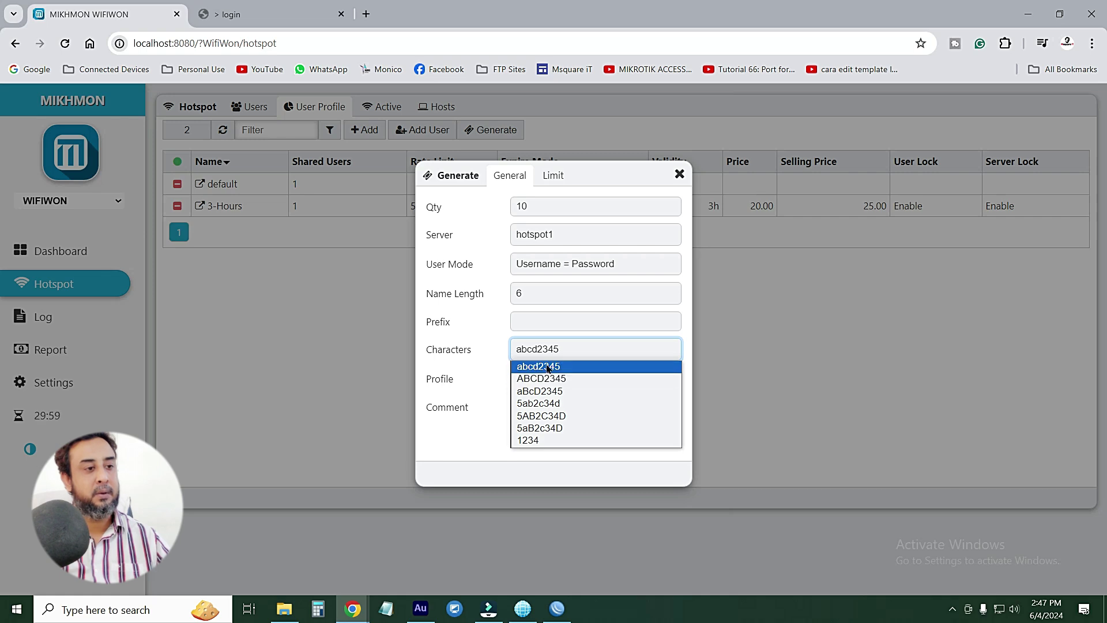
{"action": "left_click", "coordinate": [533, 442]}
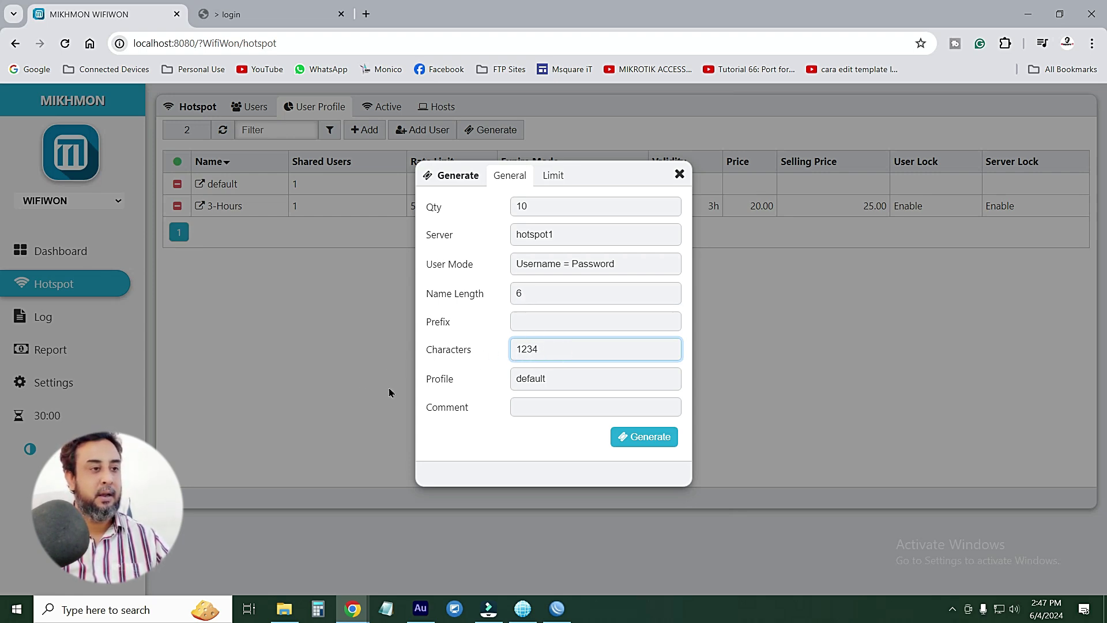
{"action": "left_click", "coordinate": [556, 379]}
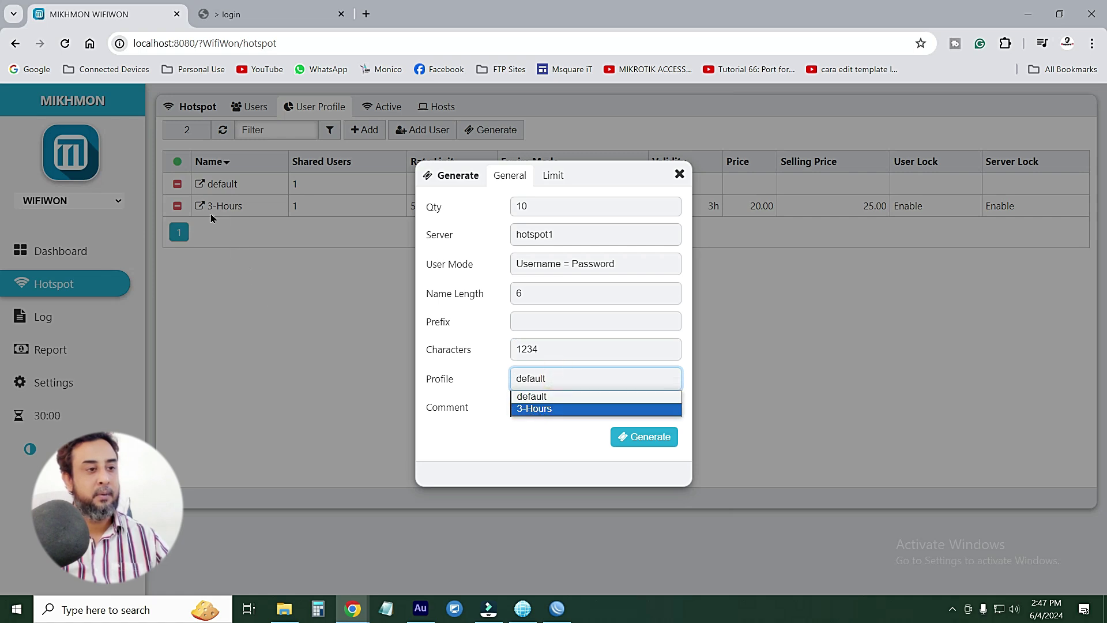
Choose the 3-Hours profile and enter the comment 'Msquare iT | The open Academe'
{"action": "left_click", "coordinate": [538, 407]}
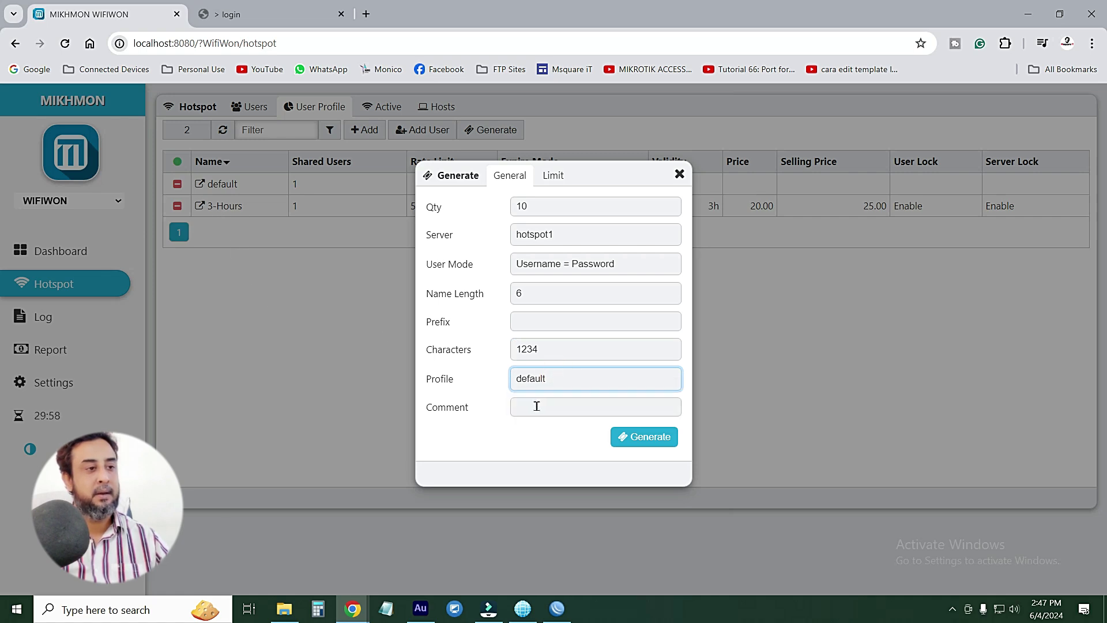
{"action": "left_click", "coordinate": [524, 407]}
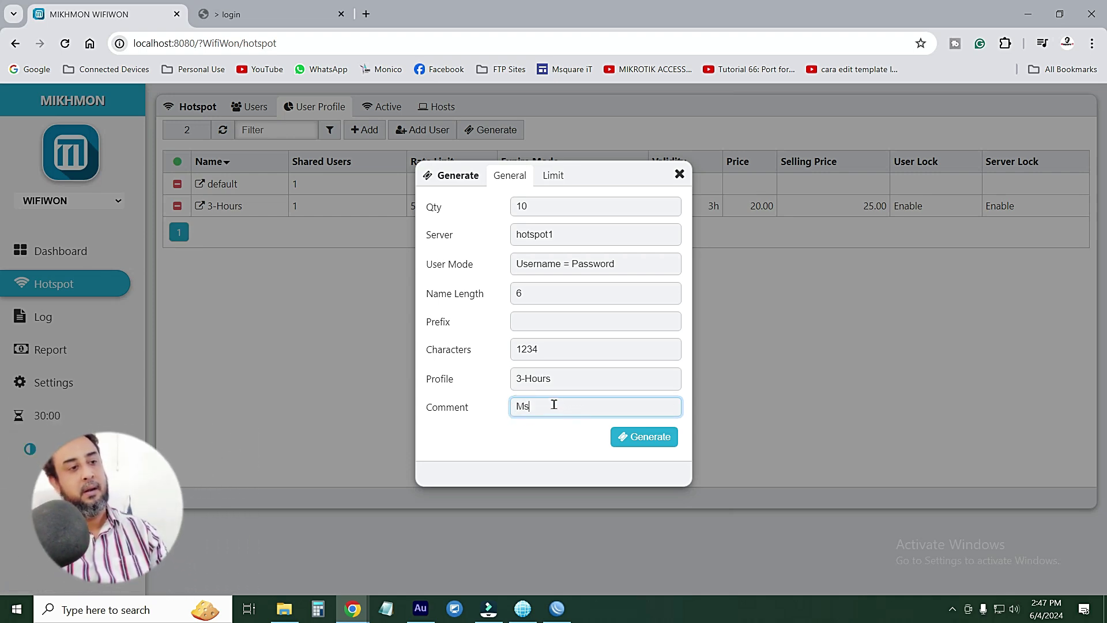
{"action": "type", "text": "Msquare iT "}
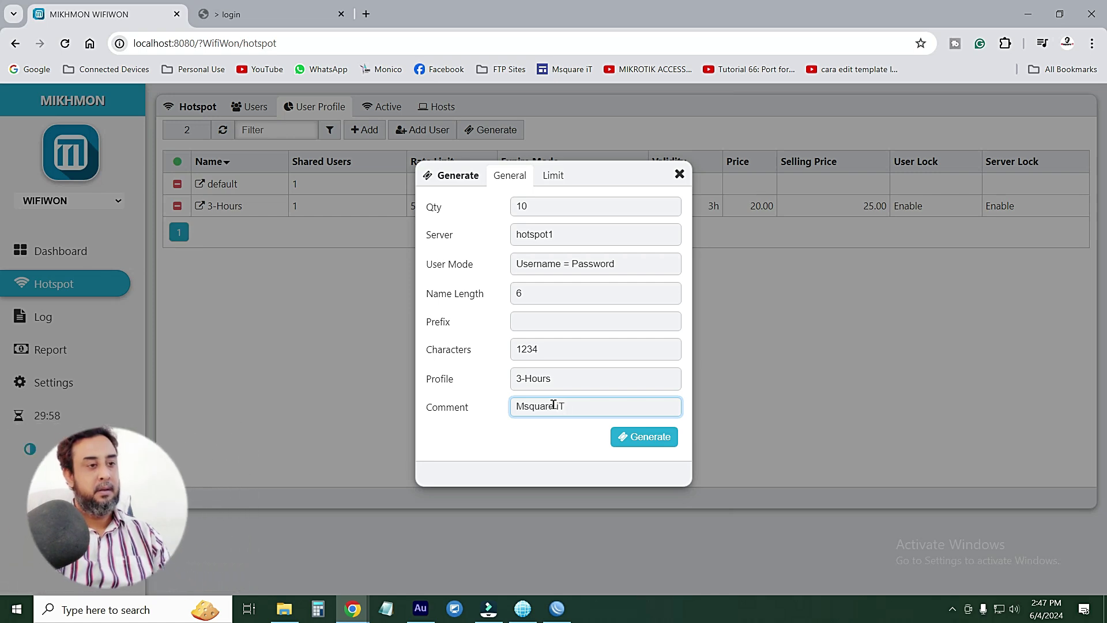
{"action": "type", "text": " The ope"}
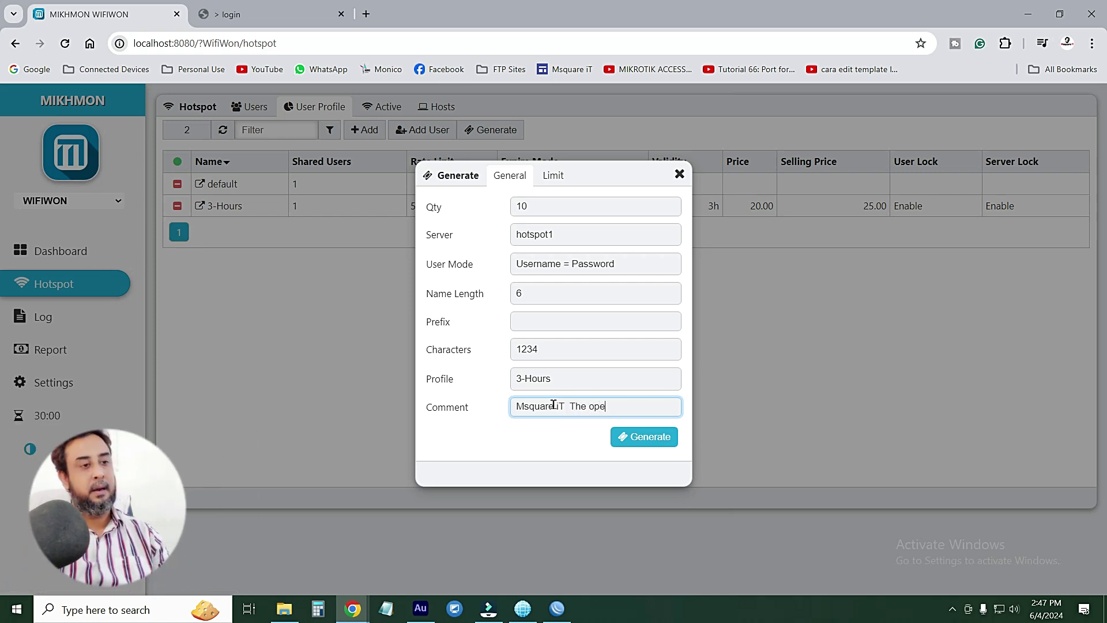
{"action": "type", "text": "n Academe"}
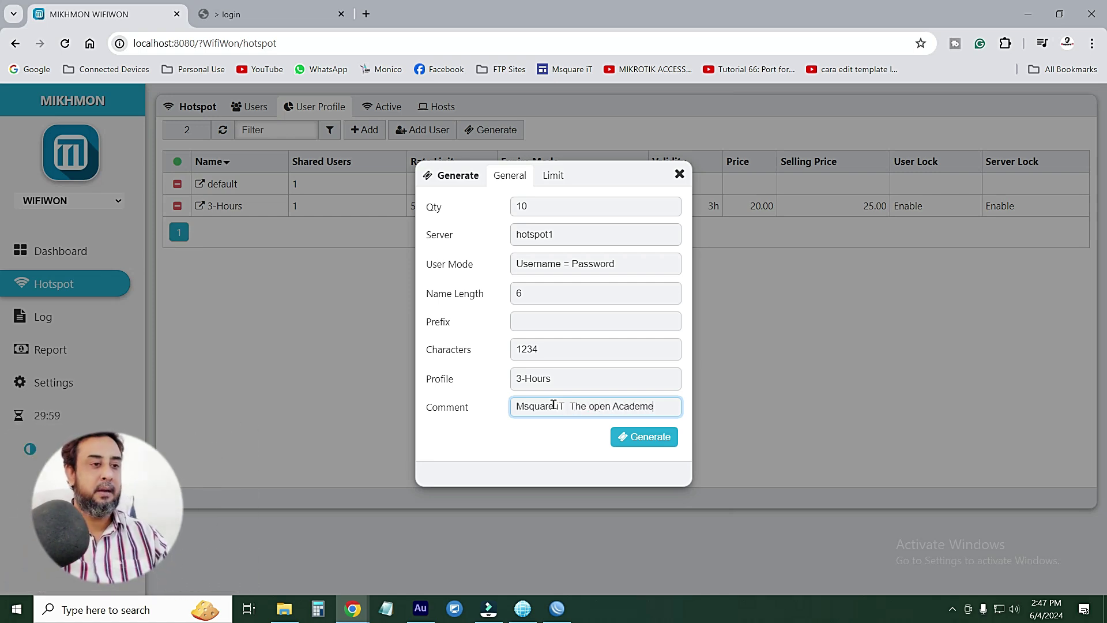
{"action": "left_click_drag", "start_coordinate": [672, 408], "coordinate": [447, 406]}
{"action": "left_click", "coordinate": [564, 404]}
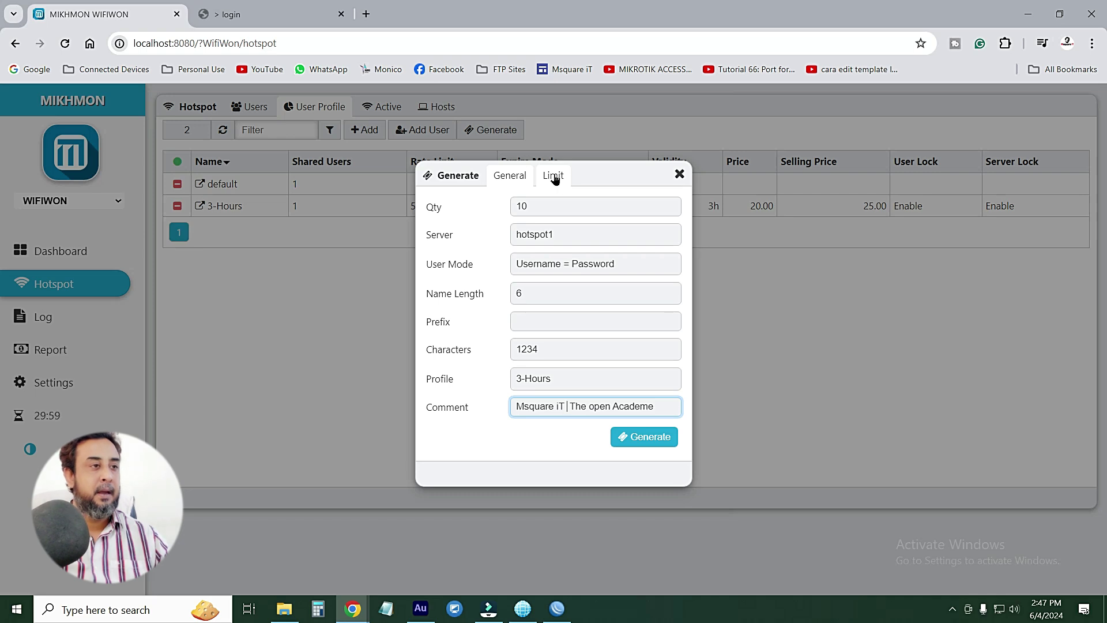
On the Limit tab, enter a 3h Time Limit and check the Data Limit format help
{"action": "left_click", "coordinate": [555, 179]}
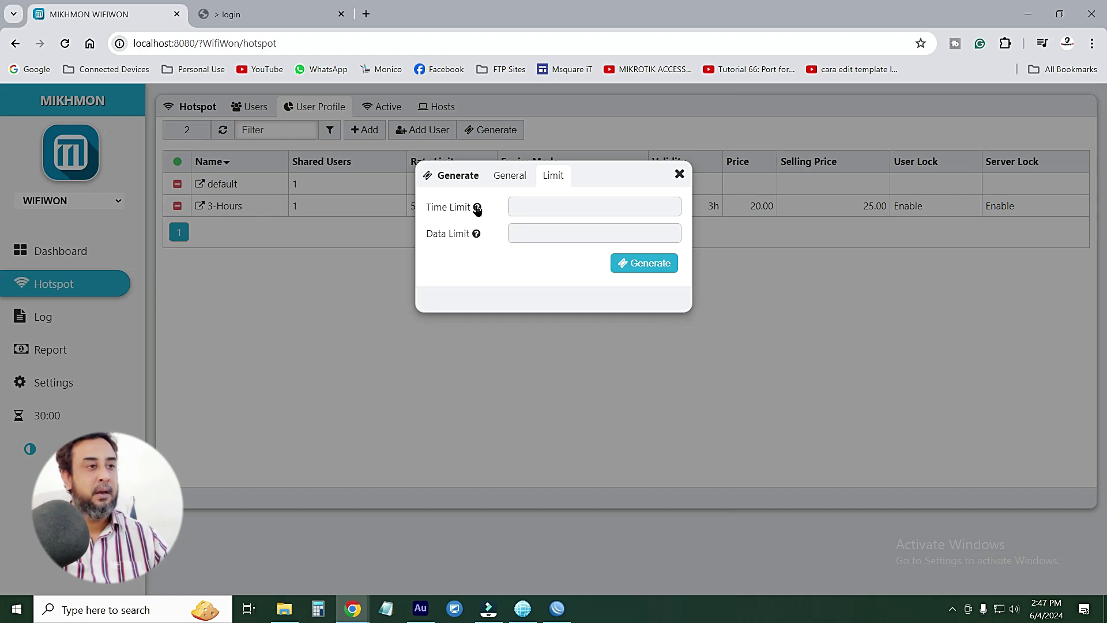
{"action": "mouse_move", "coordinate": [477, 209]}
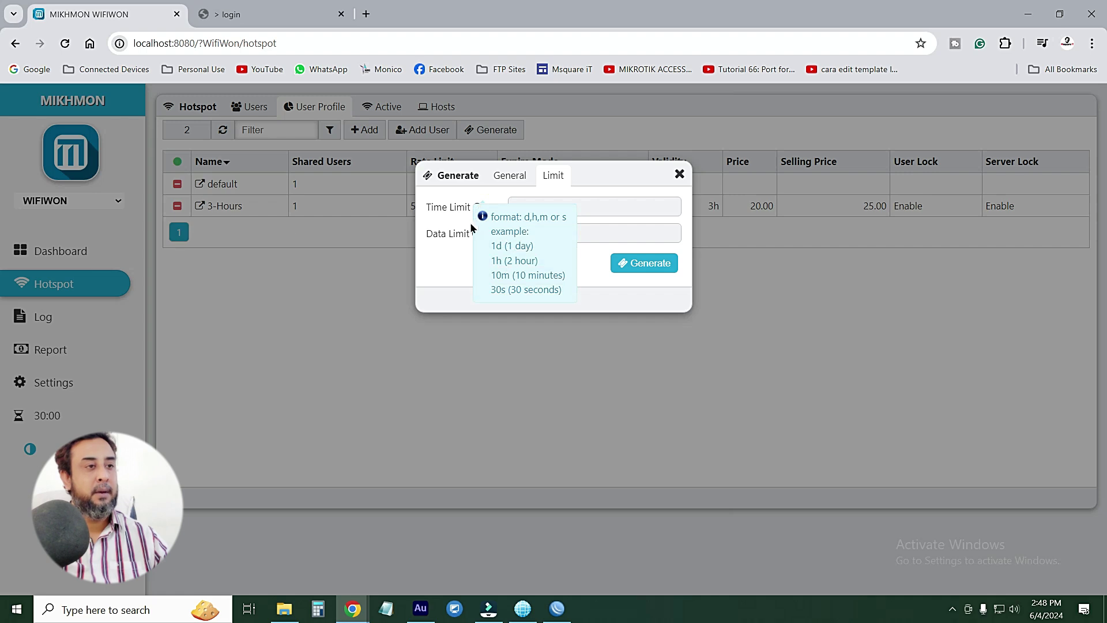
{"action": "left_click", "coordinate": [613, 203]}
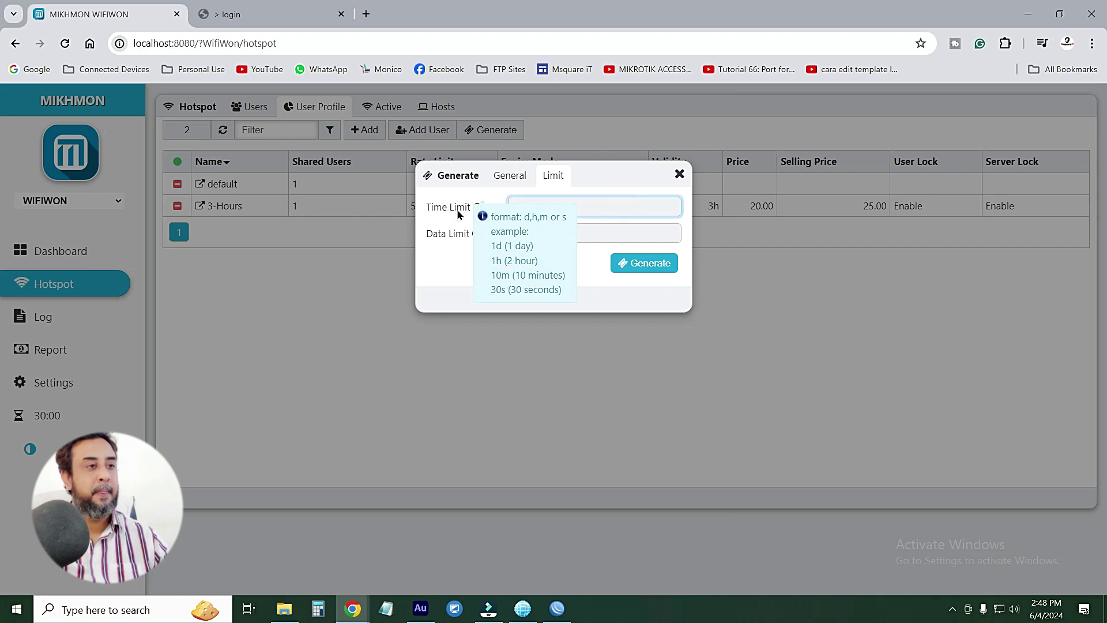
{"action": "left_click", "coordinate": [545, 213]}
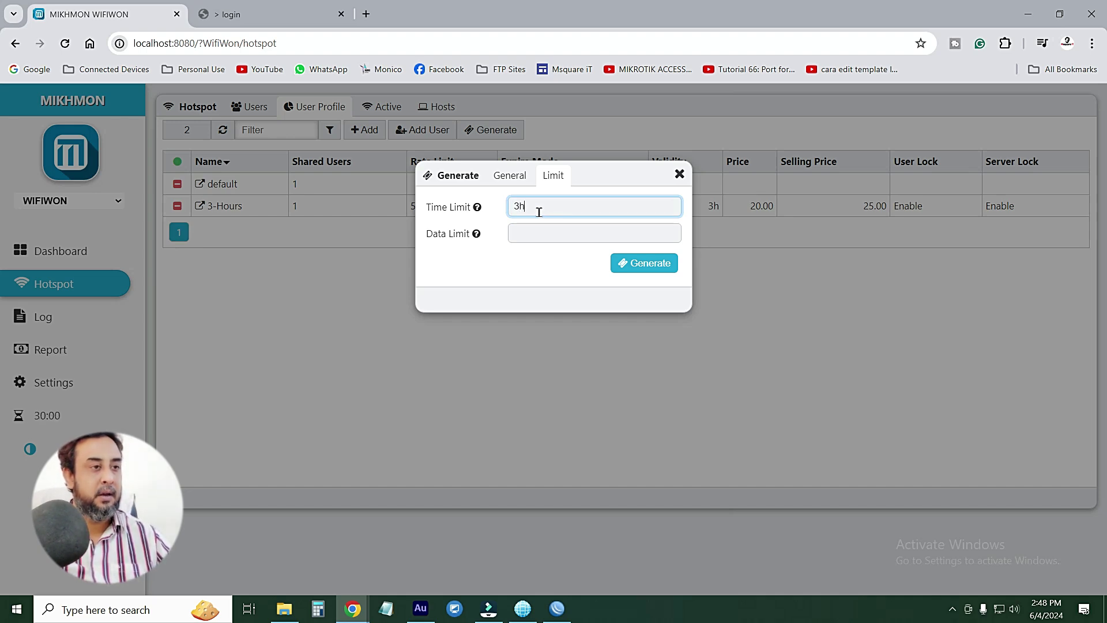
{"action": "mouse_move", "coordinate": [477, 209]}
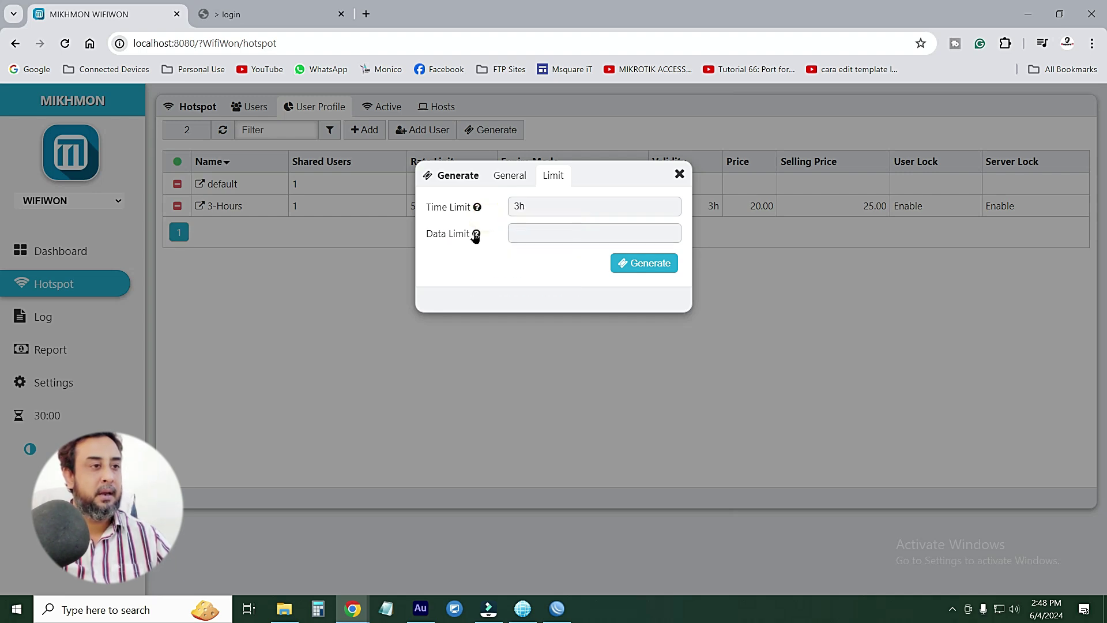
{"action": "mouse_move", "coordinate": [476, 235]}
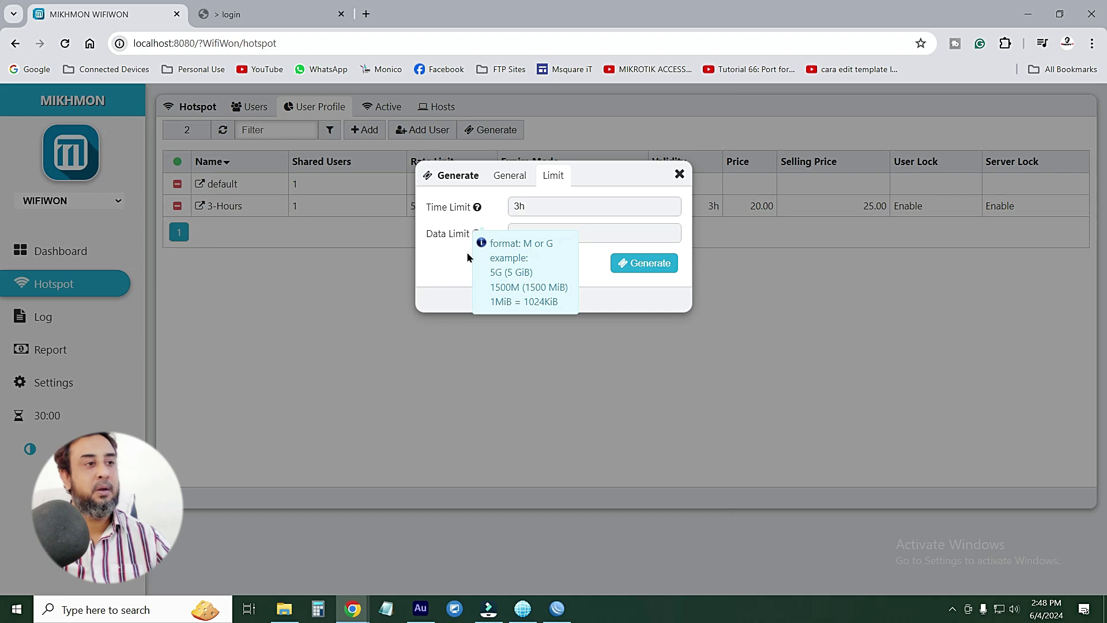
{"action": "left_click", "coordinate": [478, 239]}
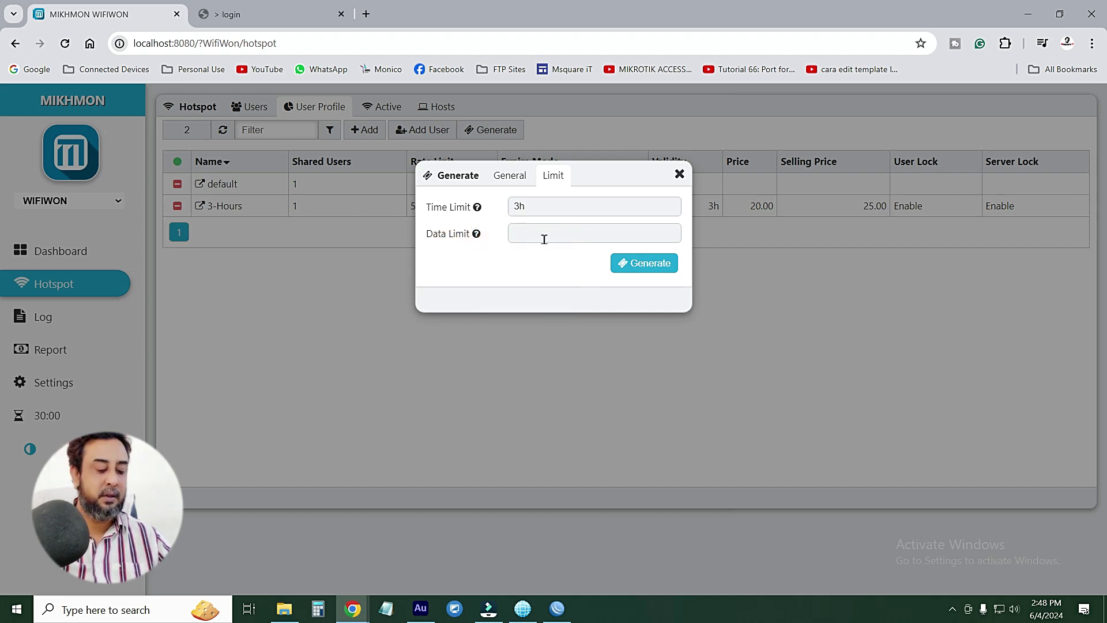
Set the Data Limit to 5G and generate the 10 vouchers
{"action": "left_click", "coordinate": [530, 235]}
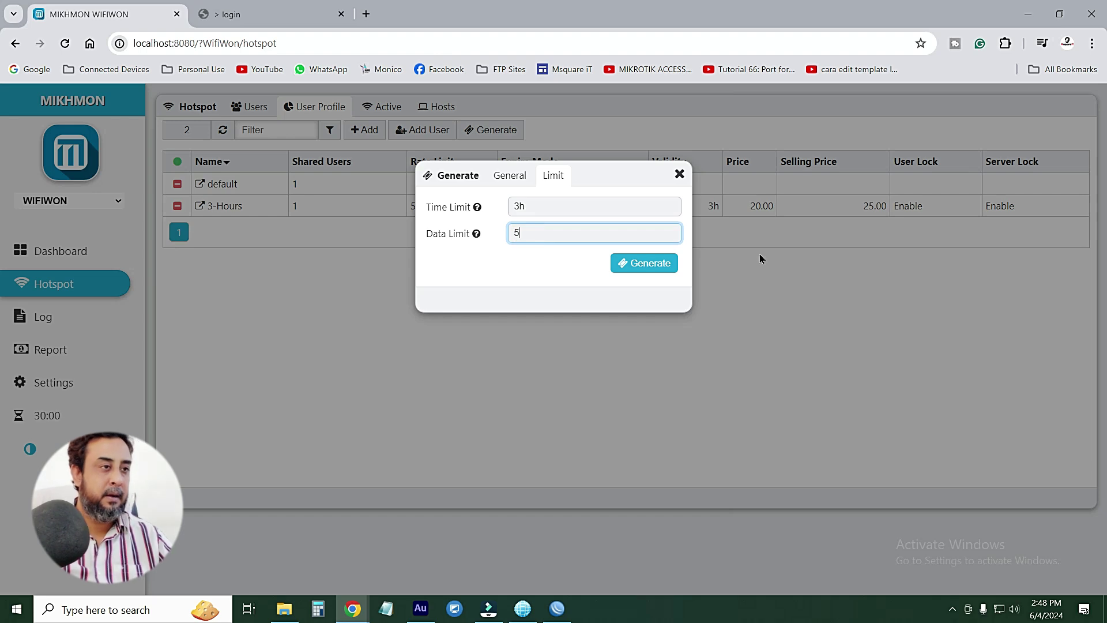
{"action": "left_click", "coordinate": [475, 234]}
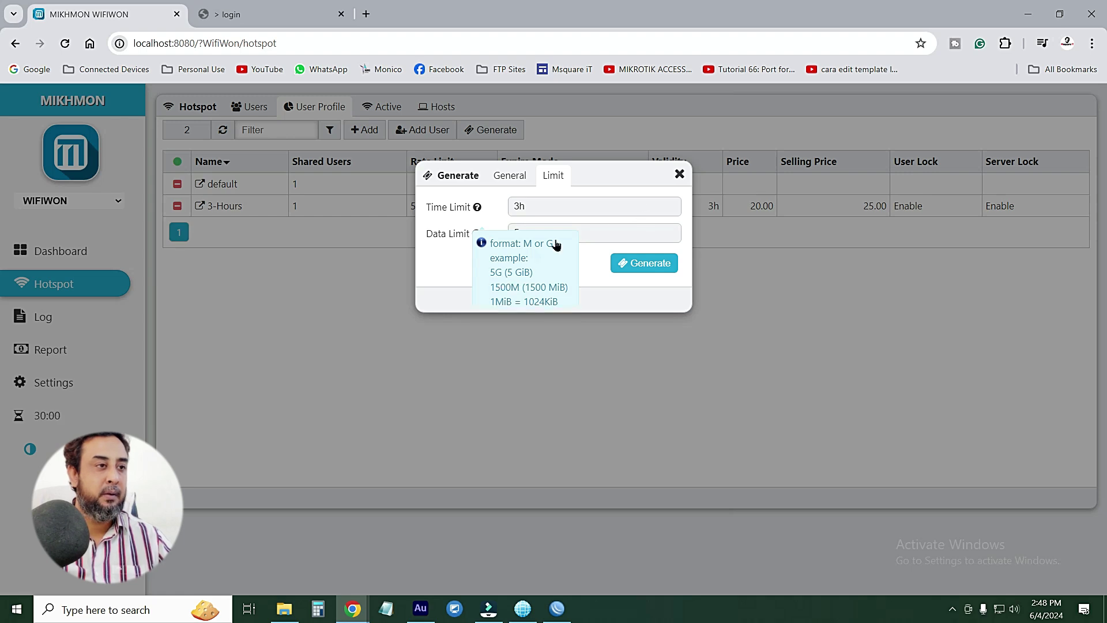
{"action": "left_click", "coordinate": [542, 235]}
{"action": "type", "text": "G"}
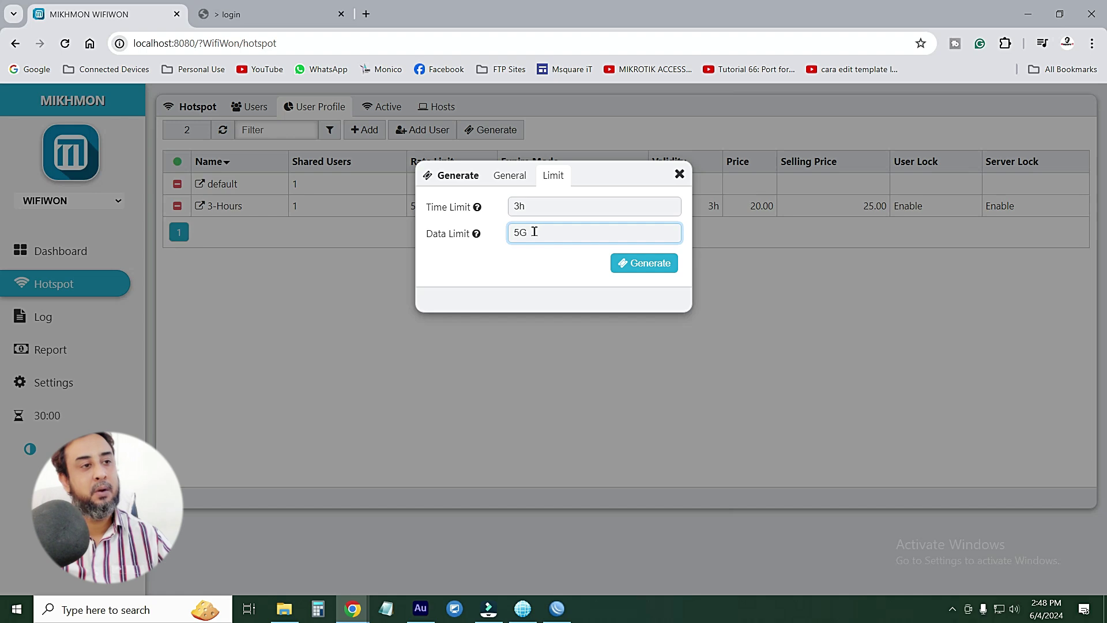
{"action": "left_click_drag", "start_coordinate": [534, 231], "coordinate": [507, 233]}
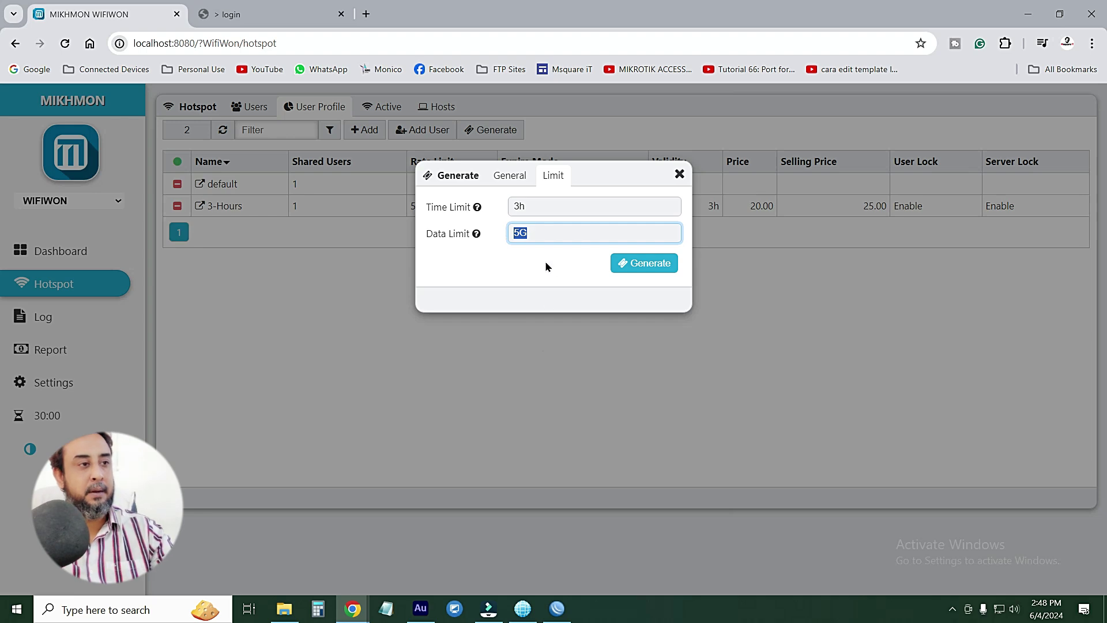
{"action": "key", "text": "BackSpace"}
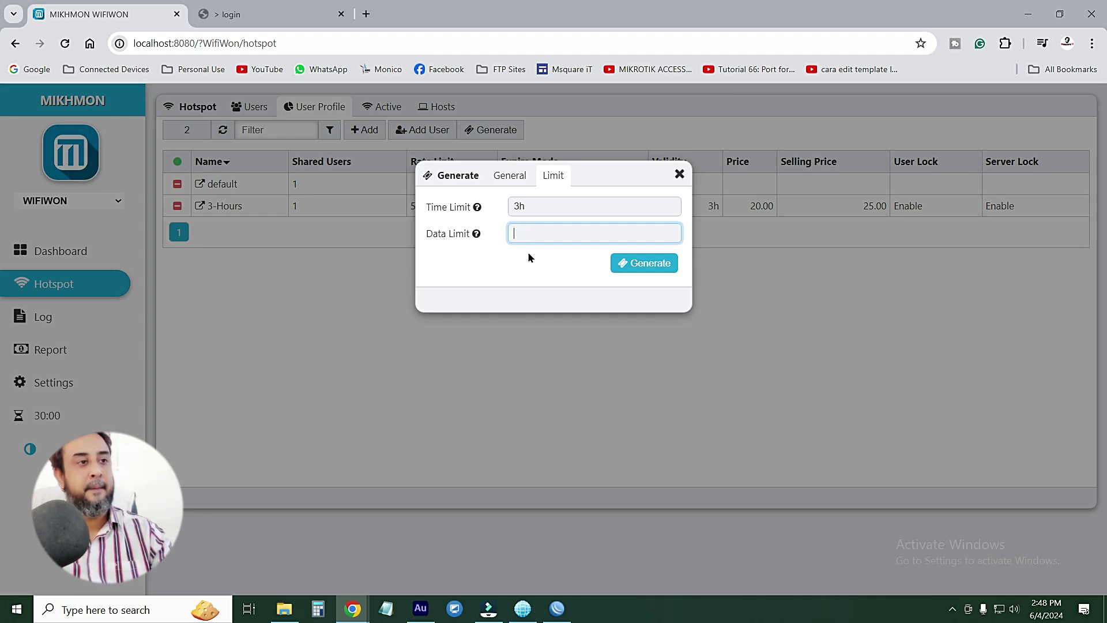
{"action": "left_click", "coordinate": [508, 273]}
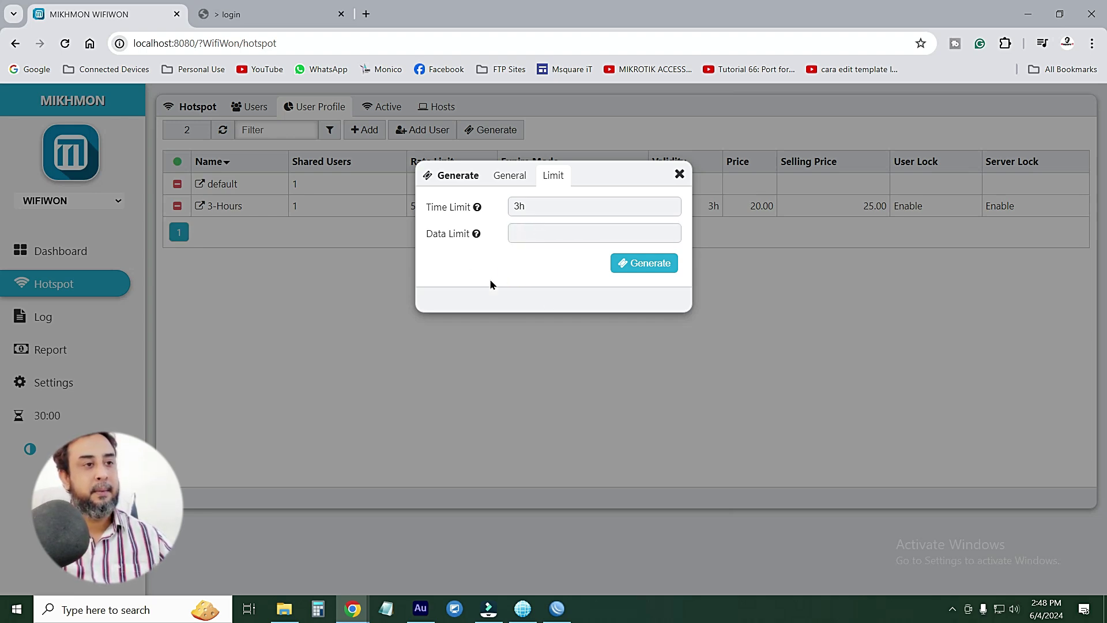
{"action": "left_click", "coordinate": [522, 234]}
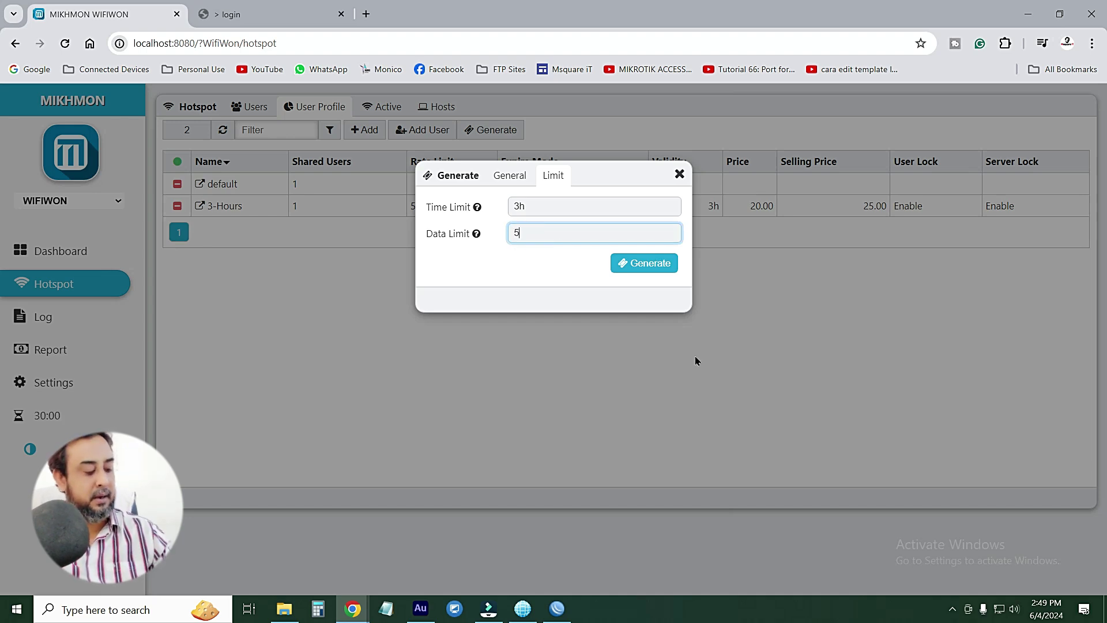
{"action": "type", "text": "5"}
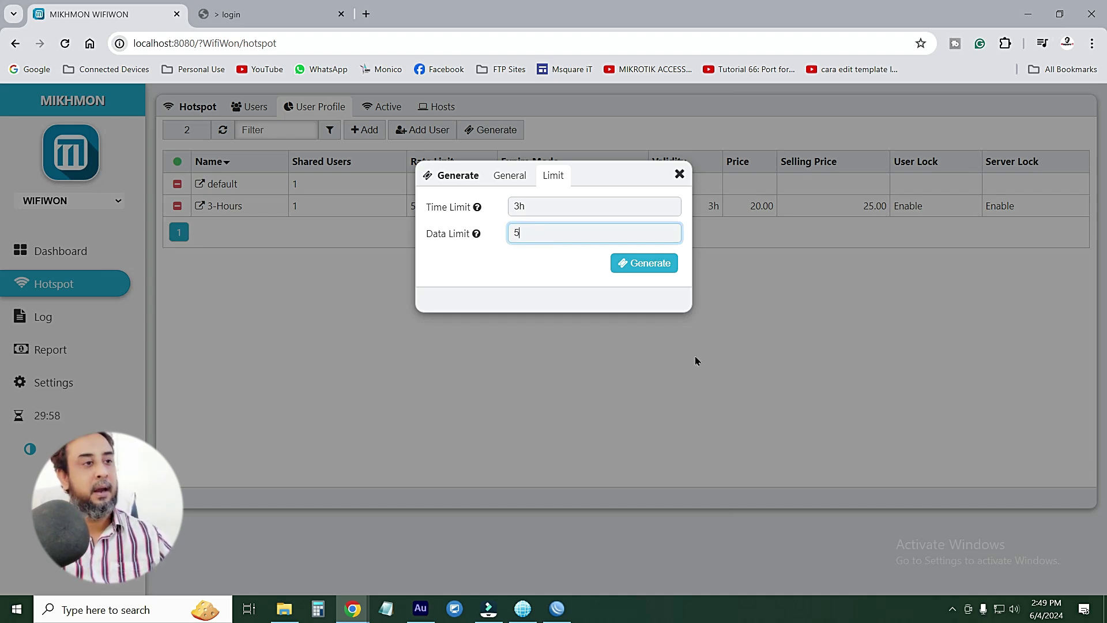
{"action": "type", "text": "G"}
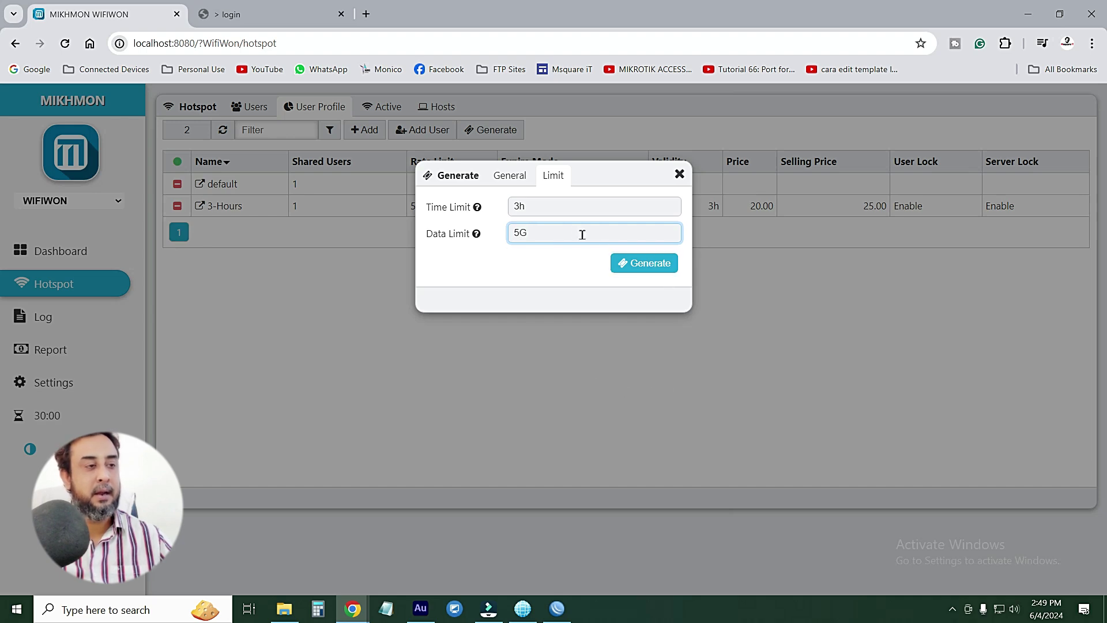
{"action": "double_click", "coordinate": [539, 233]}
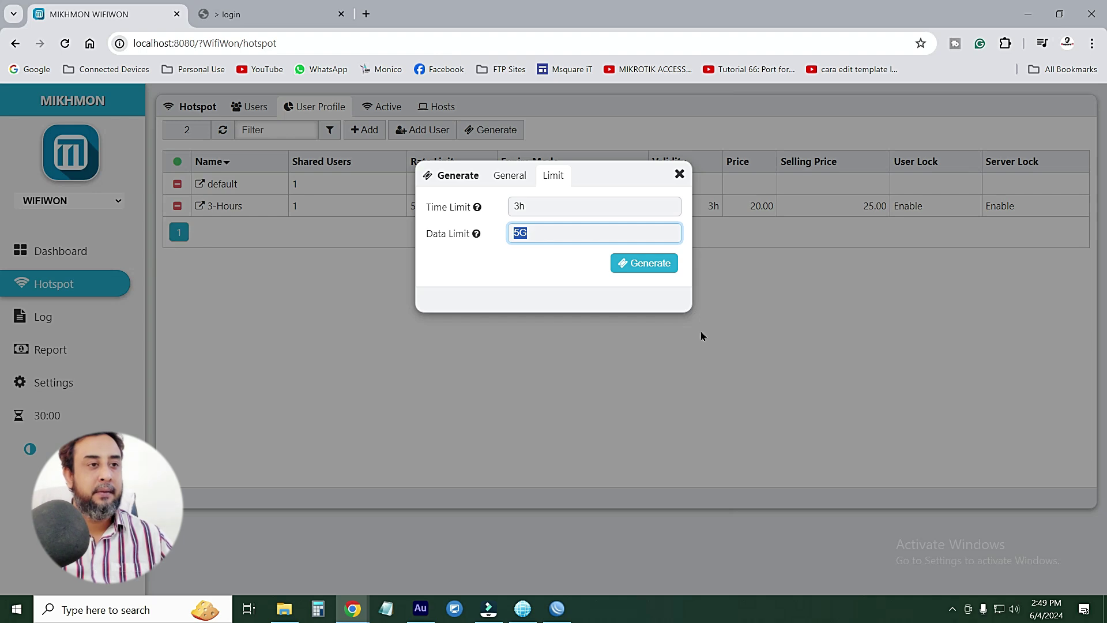
{"action": "left_click", "coordinate": [646, 263]}
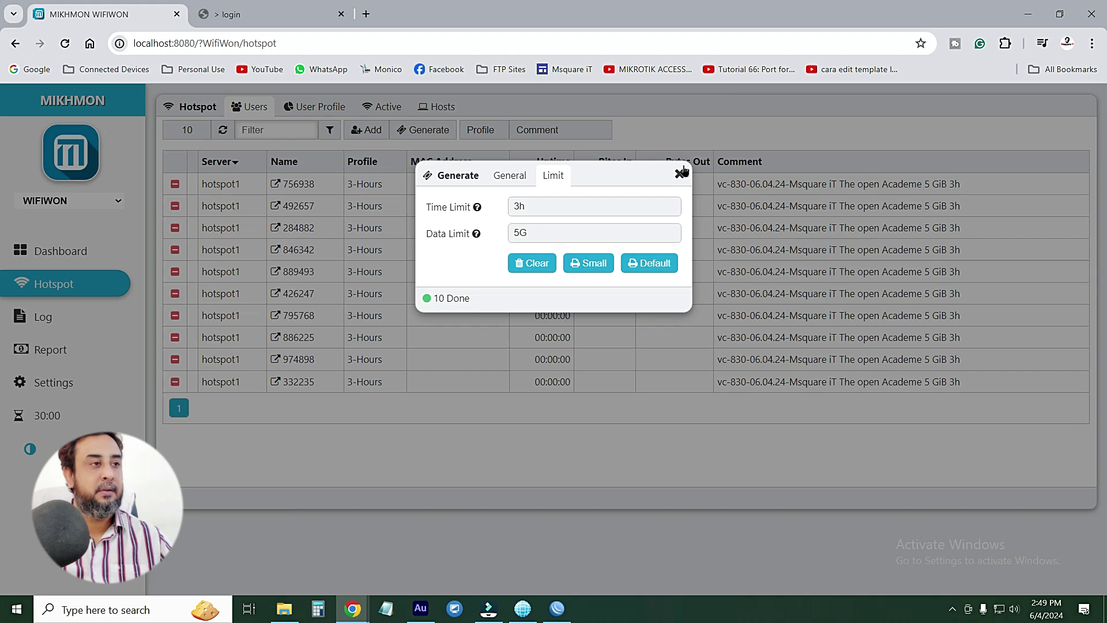
Close the voucher generator and return to the User Profile list
{"action": "left_click", "coordinate": [679, 173]}
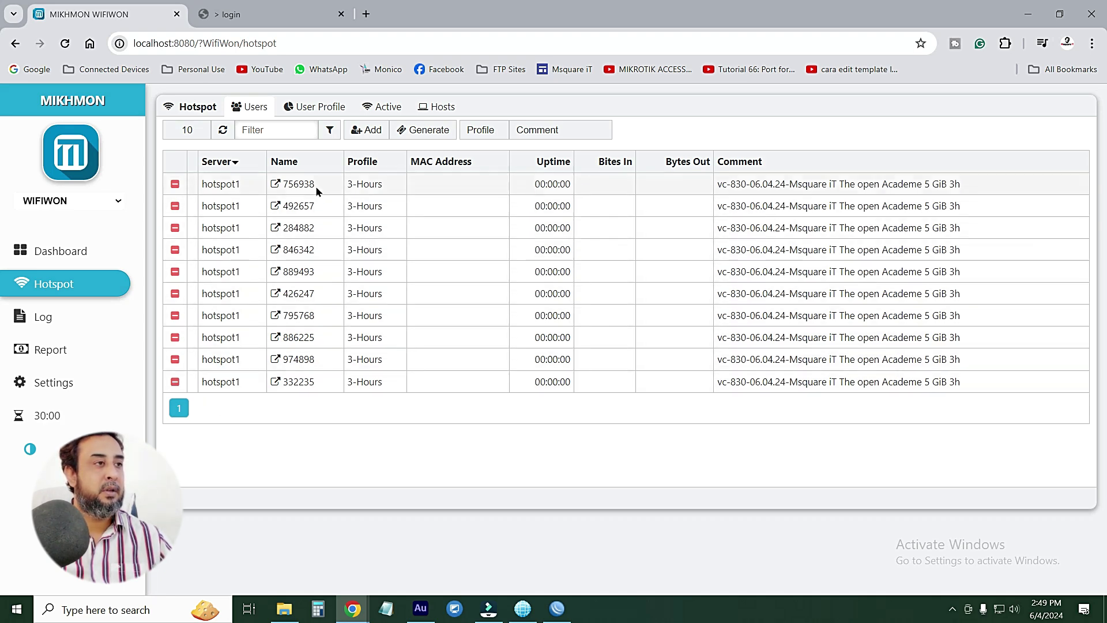
{"action": "left_click", "coordinate": [321, 110]}
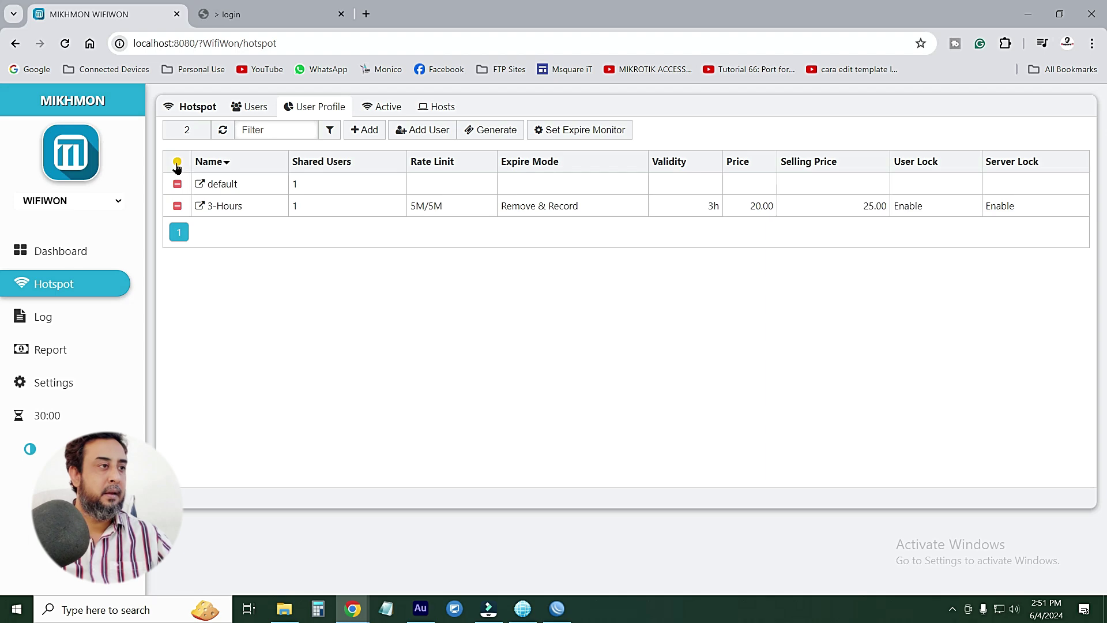
Reload the user profile list and activate the expire users monitor
{"action": "mouse_move", "coordinate": [176, 166]}
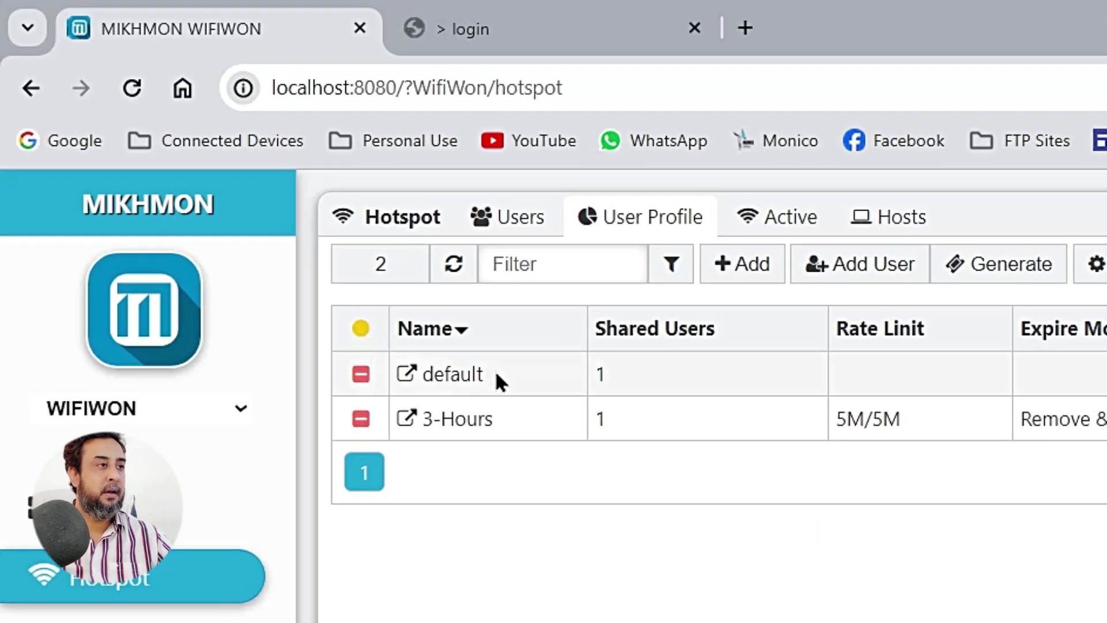
{"action": "mouse_move", "coordinate": [365, 339]}
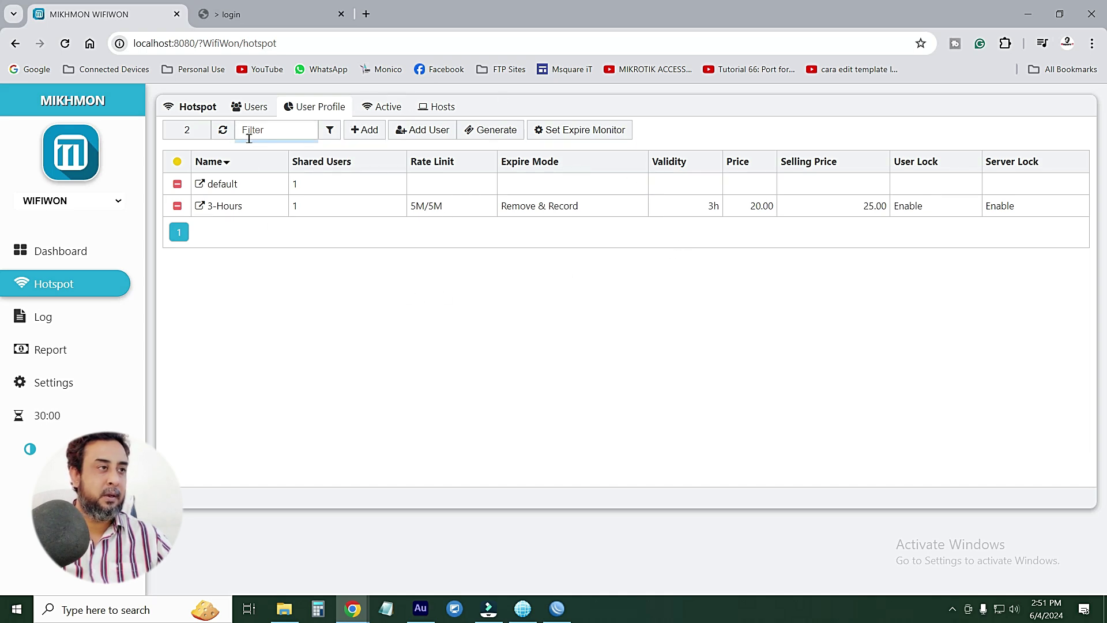
{"action": "left_click", "coordinate": [314, 107]}
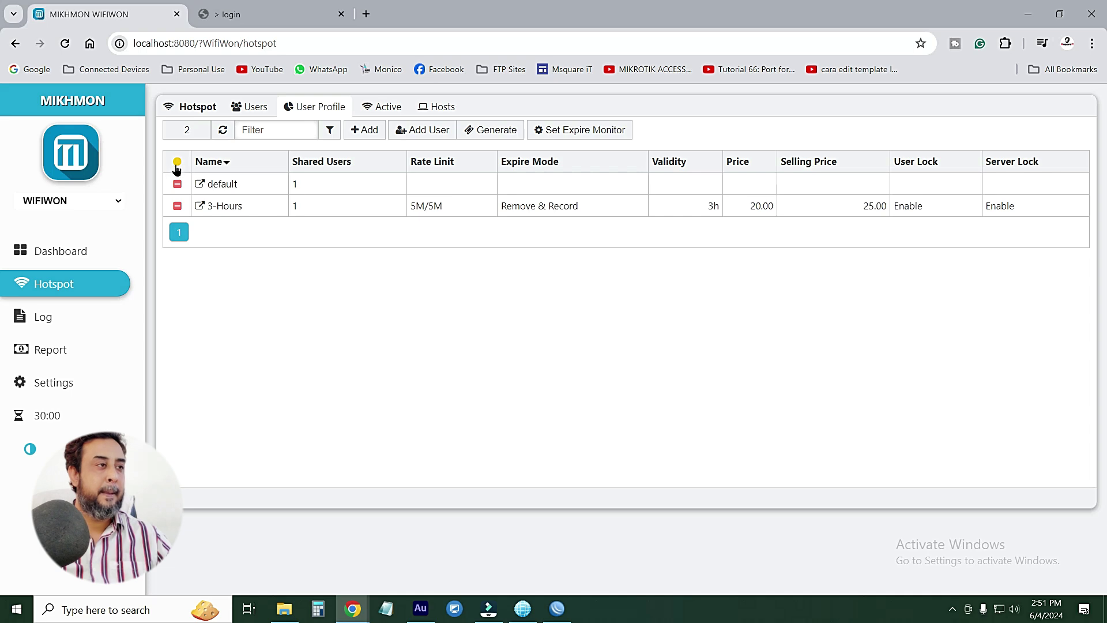
{"action": "mouse_move", "coordinate": [179, 167]}
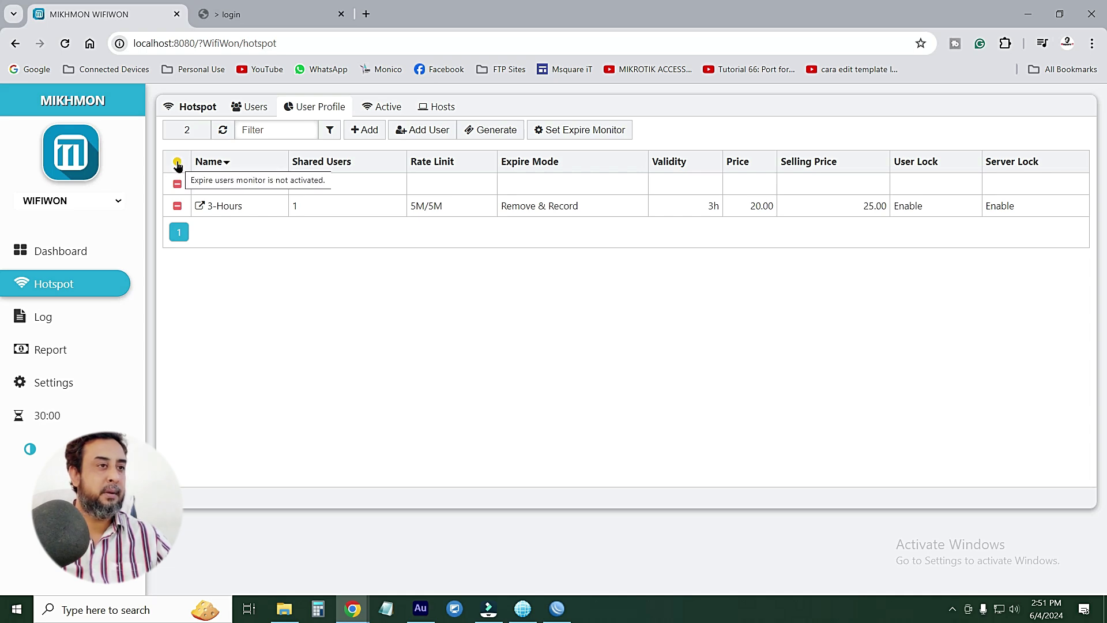
{"action": "left_click", "coordinate": [566, 132]}
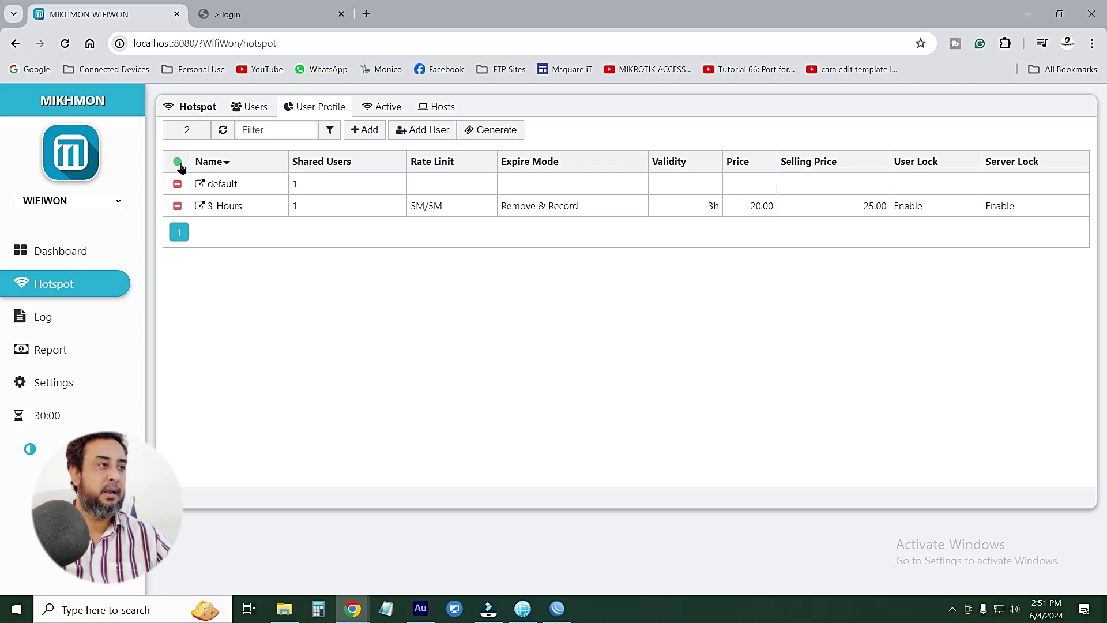
{"action": "mouse_move", "coordinate": [179, 166]}
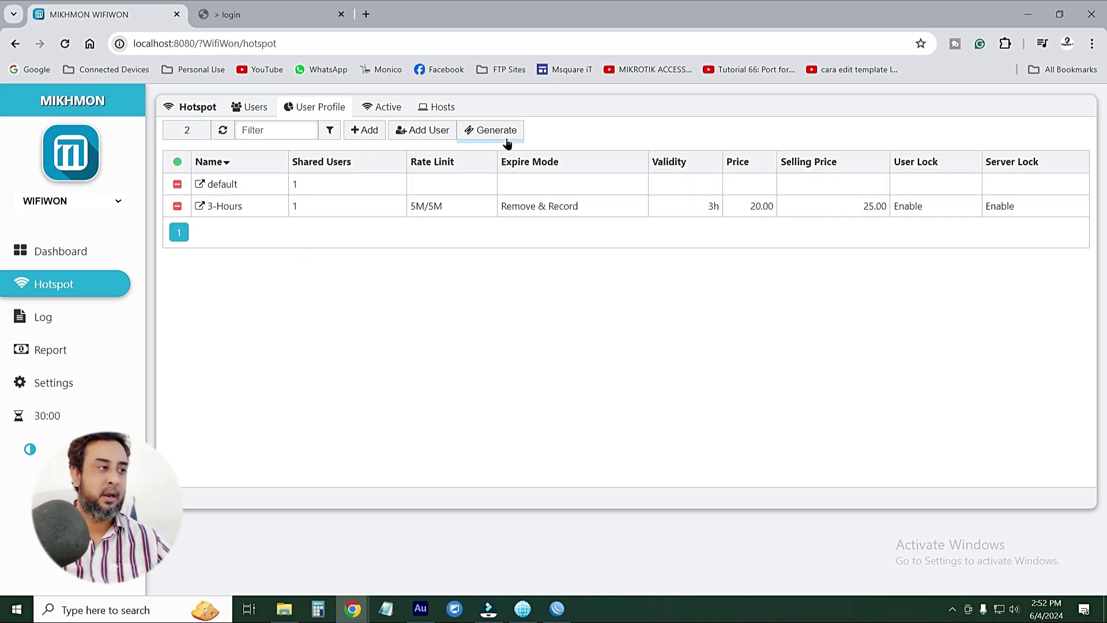
{"action": "left_click", "coordinate": [558, 609]}
{"action": "left_click", "coordinate": [100, 200]}
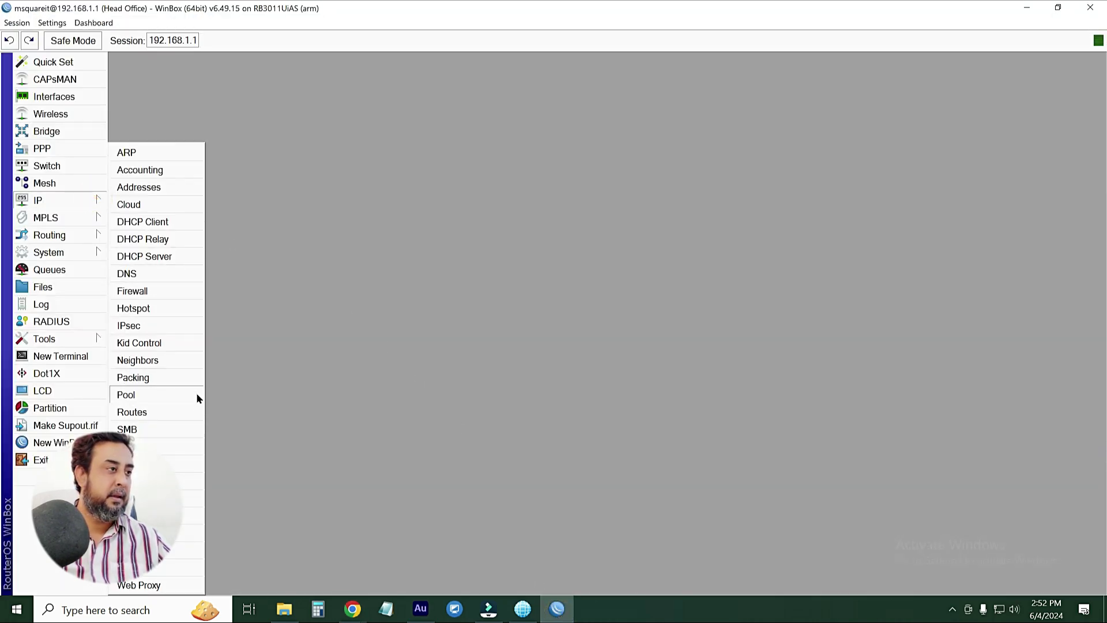
{"action": "left_click", "coordinate": [90, 248]}
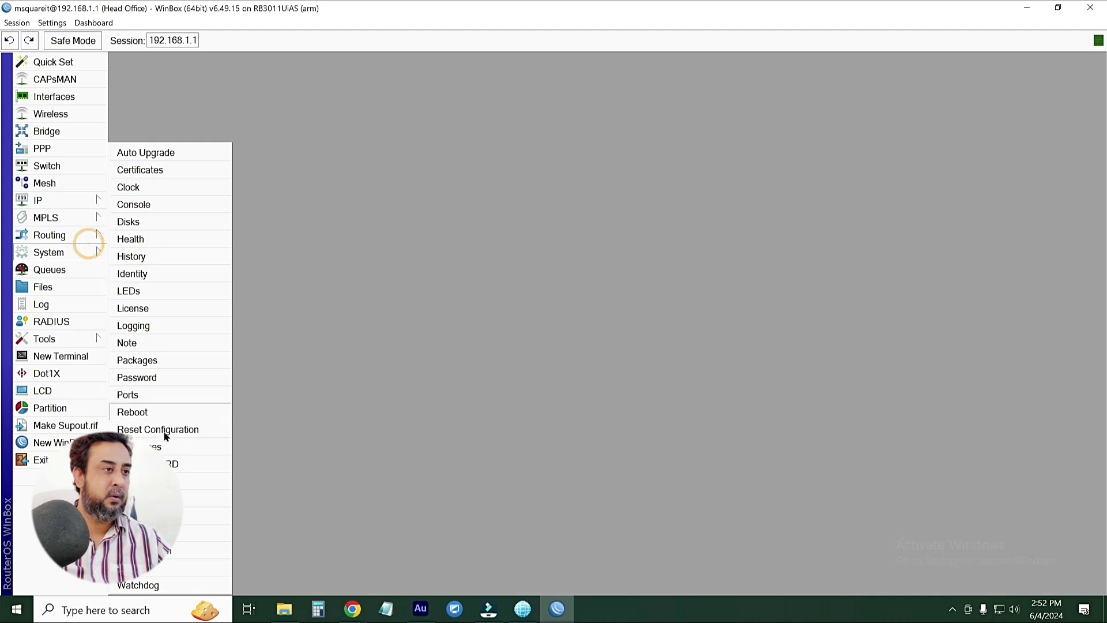
{"action": "left_click", "coordinate": [139, 499]}
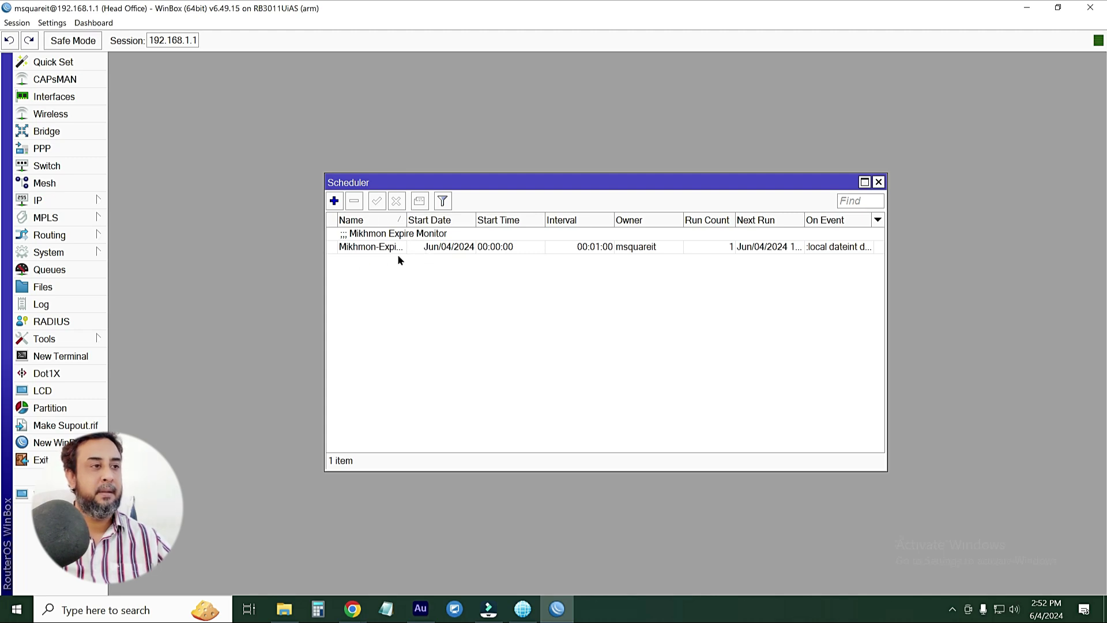
{"action": "double_click", "coordinate": [409, 240]}
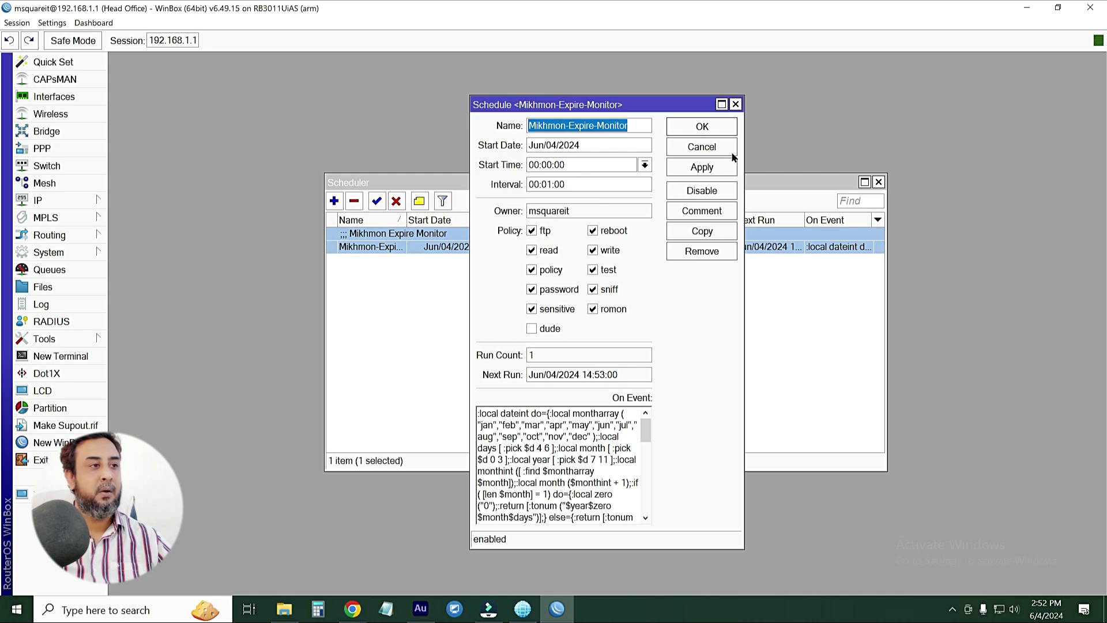
{"action": "left_click", "coordinate": [721, 129]}
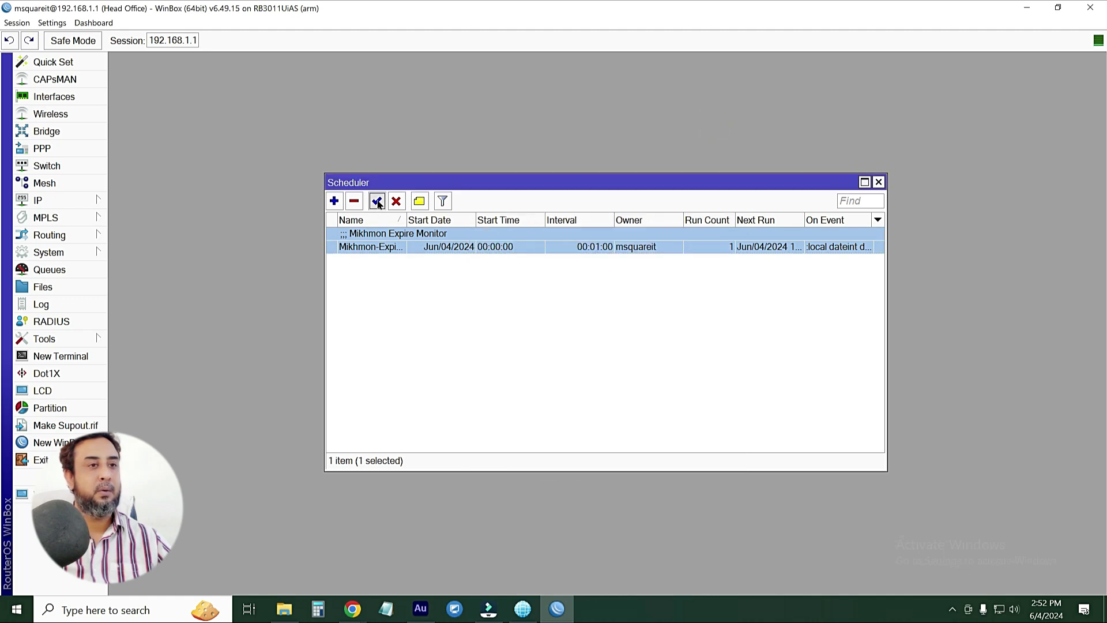
{"action": "left_click", "coordinate": [879, 183]}
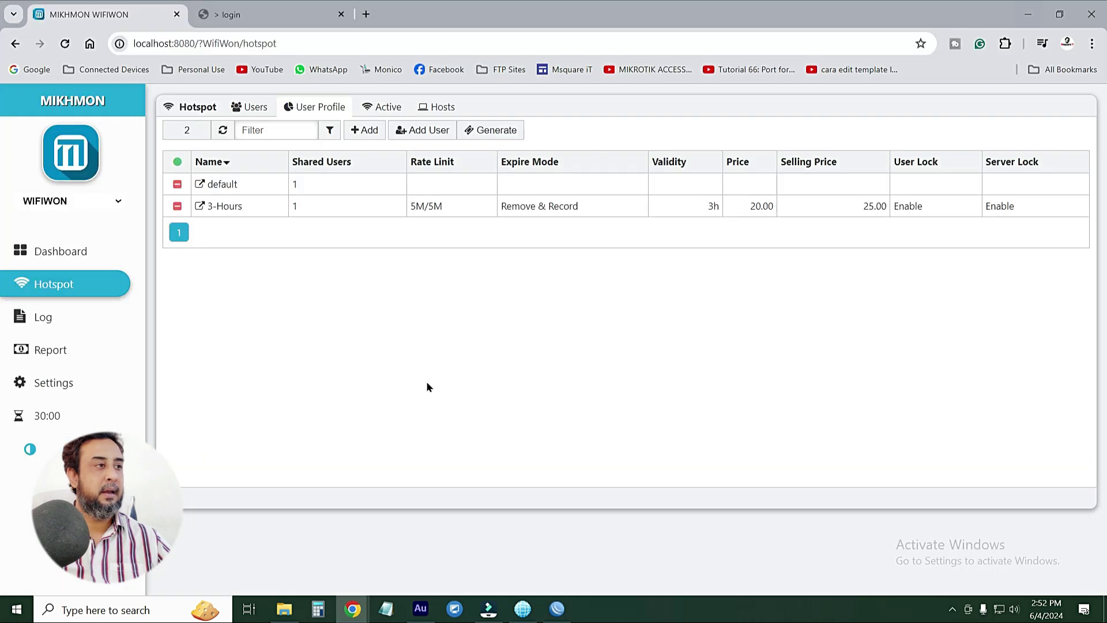
Close the Generate dialog and show the Users list with the ten new 3-Hours vouchers
{"action": "left_click", "coordinate": [1027, 8]}
{"action": "mouse_move", "coordinate": [177, 165]}
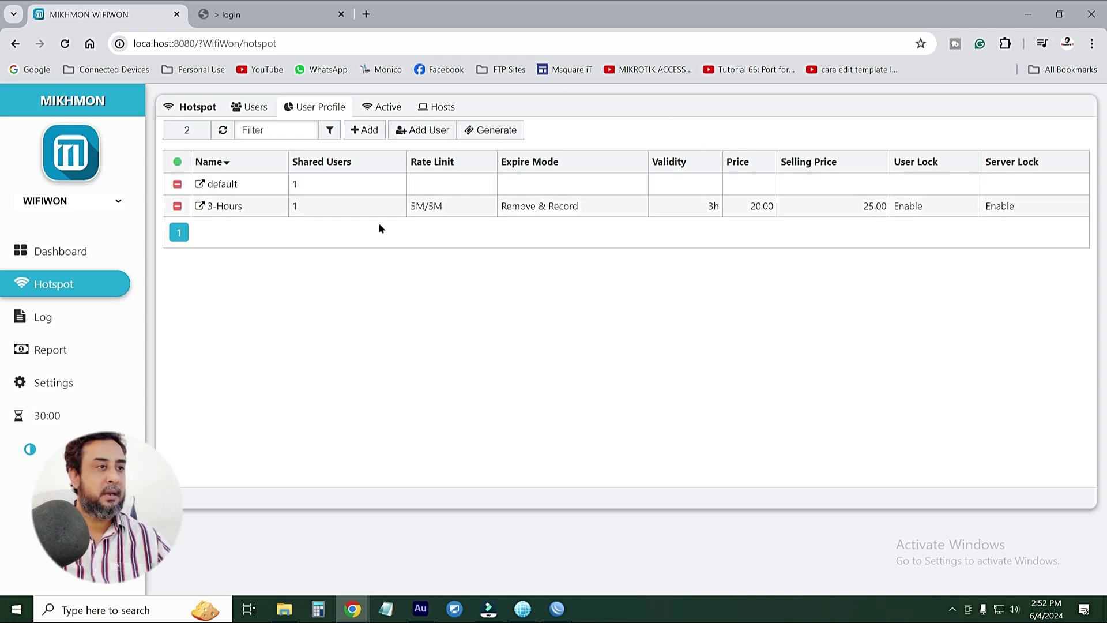
{"action": "left_click", "coordinate": [495, 131]}
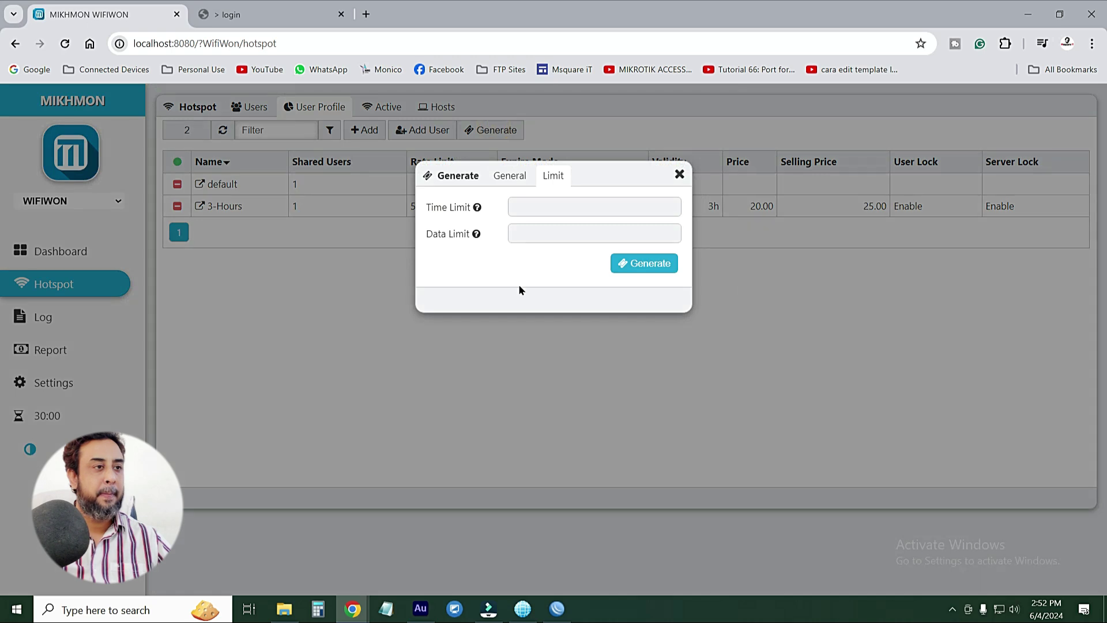
{"action": "left_click", "coordinate": [510, 176]}
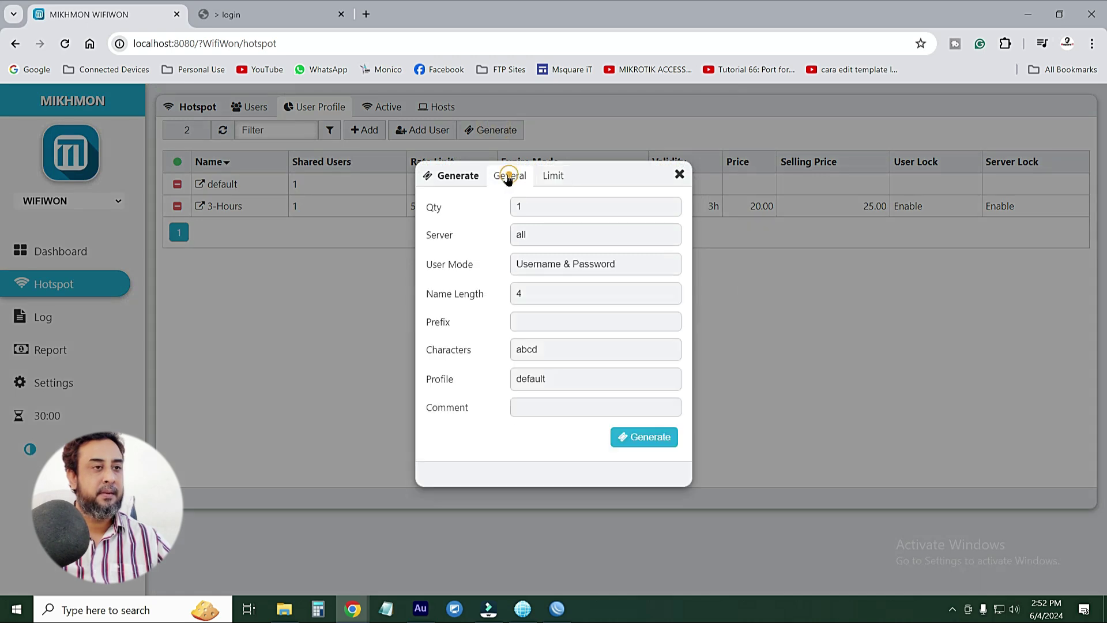
{"action": "left_click", "coordinate": [679, 174]}
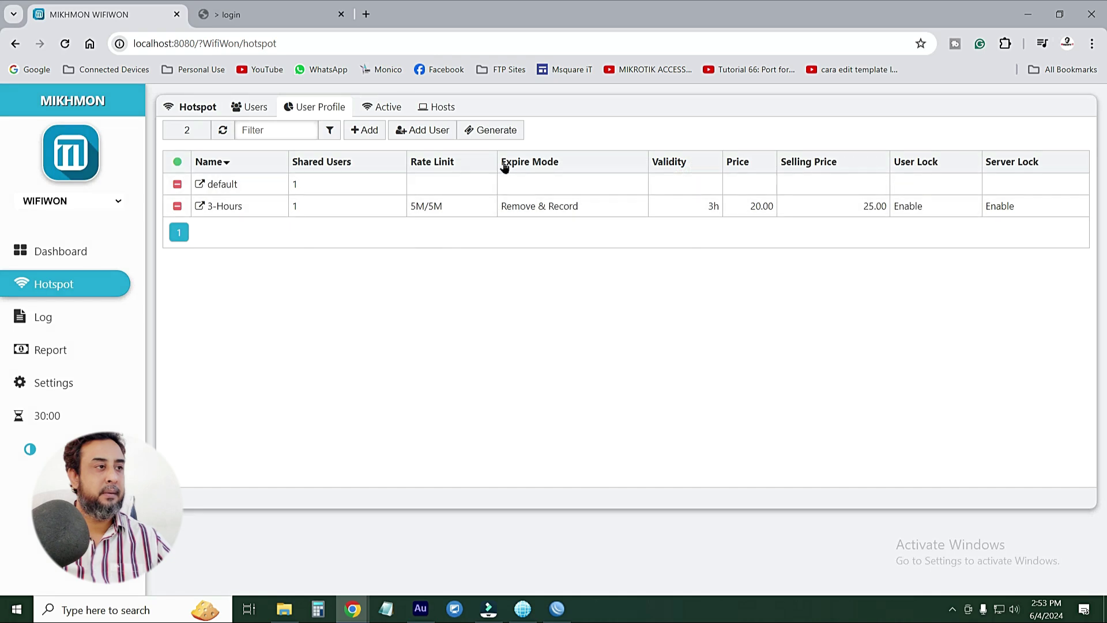
{"action": "left_click", "coordinate": [234, 112]}
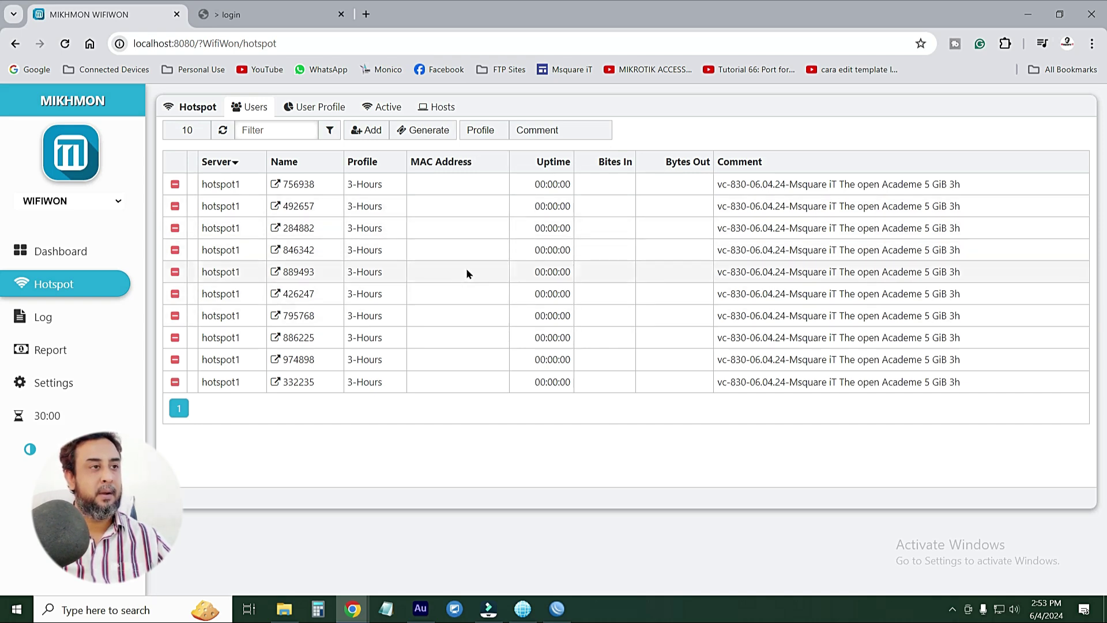
Filter users by profile 3-Hours and comment vc-830, then print them in Default layout
{"action": "left_click", "coordinate": [485, 132]}
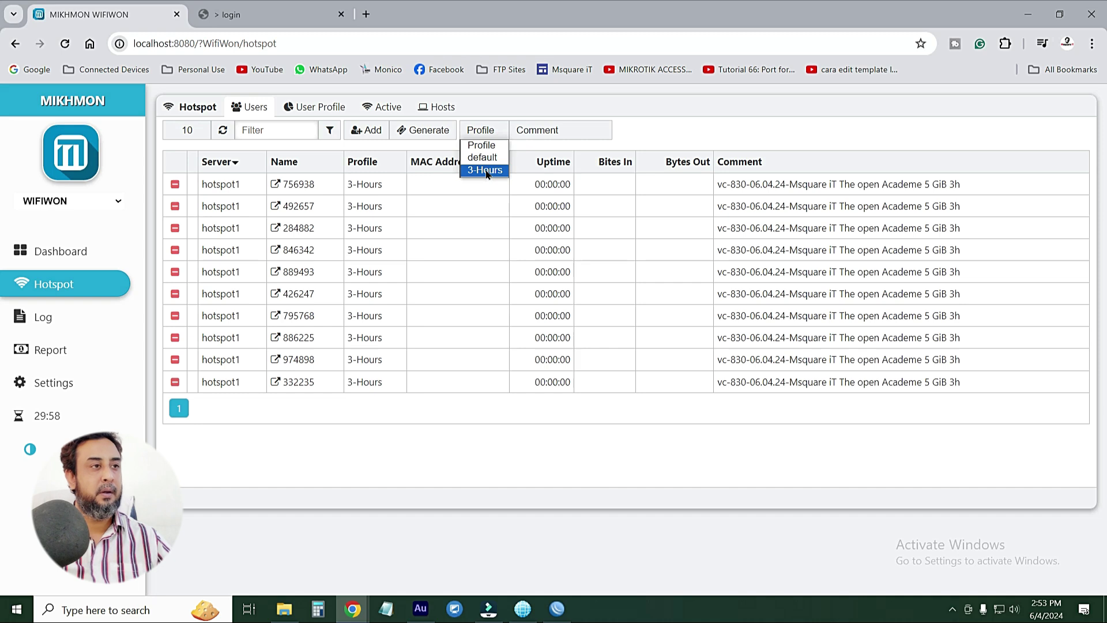
{"action": "left_click", "coordinate": [486, 170]}
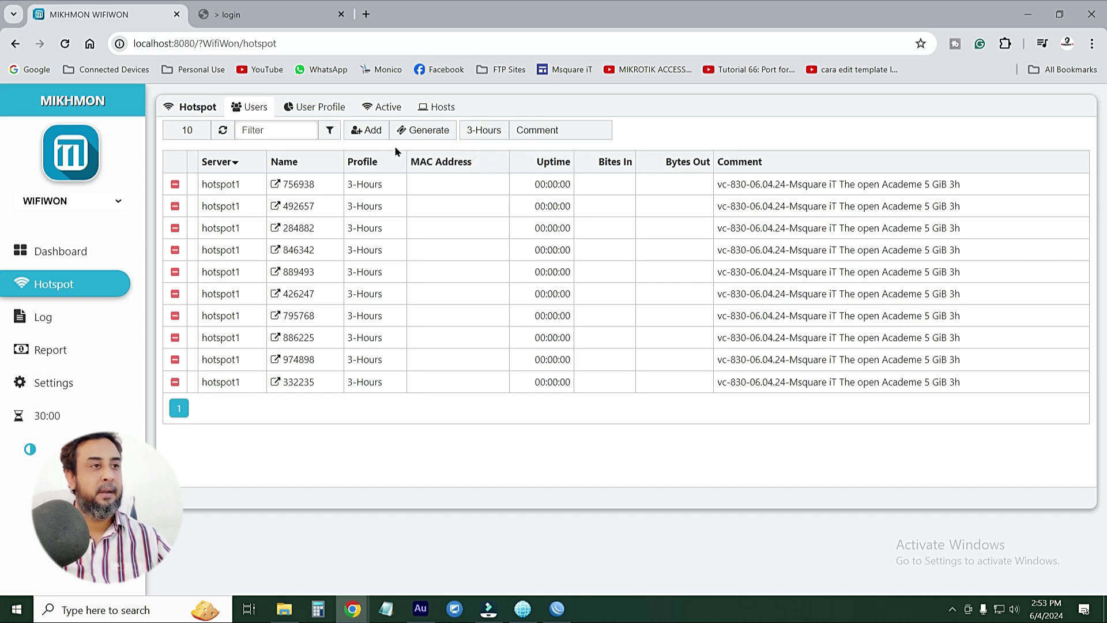
{"action": "left_click", "coordinate": [524, 132]}
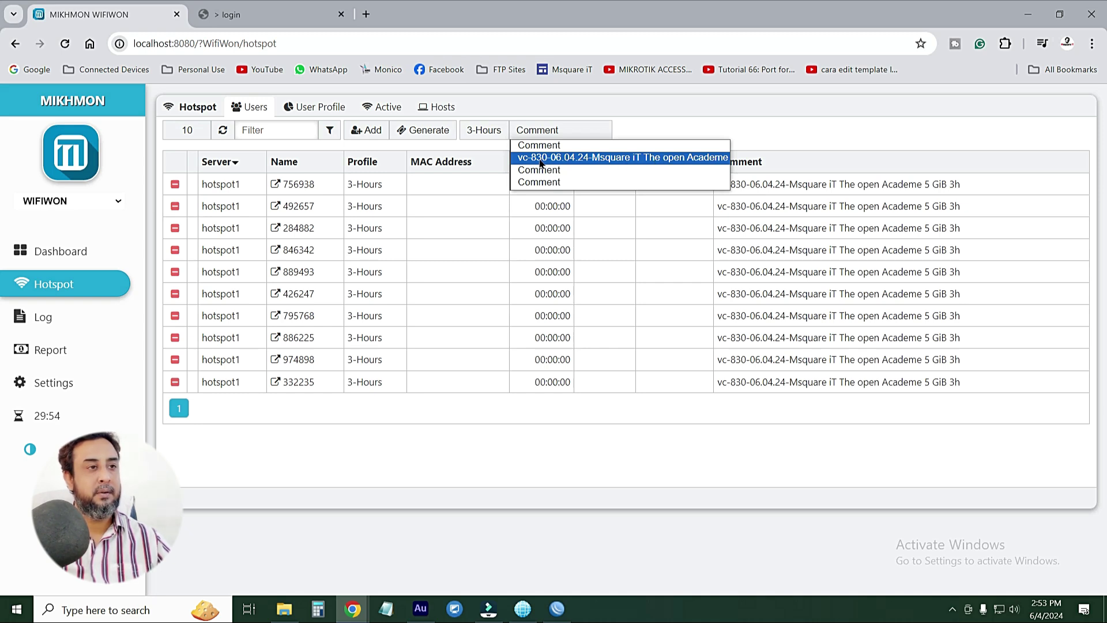
{"action": "left_click", "coordinate": [596, 160]}
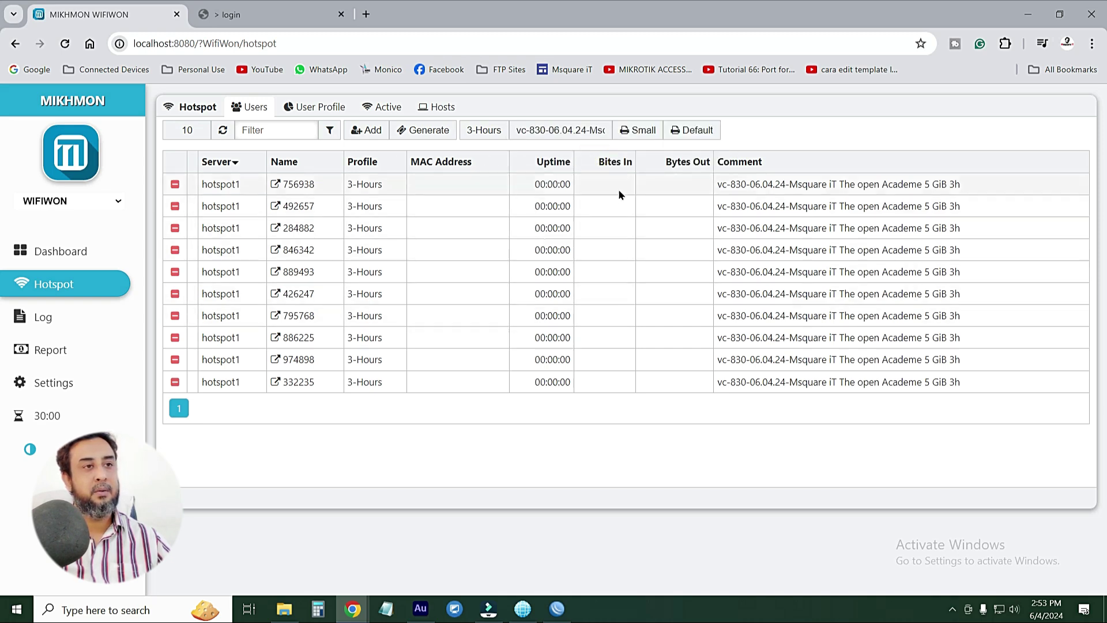
{"action": "left_click", "coordinate": [697, 131]}
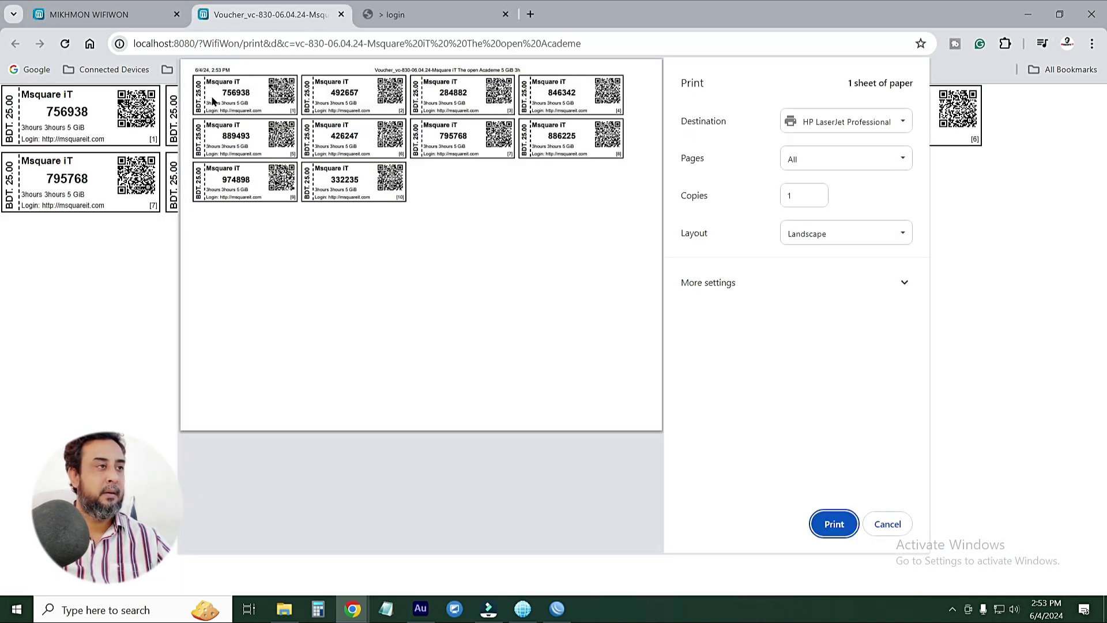
Check the heading and plan details on the ten default-layout voucher cards, then cancel printing
{"action": "scroll", "coordinate": [224, 91], "scroll_direction": "up", "scroll_amount": 3, "text": "ctrl"}
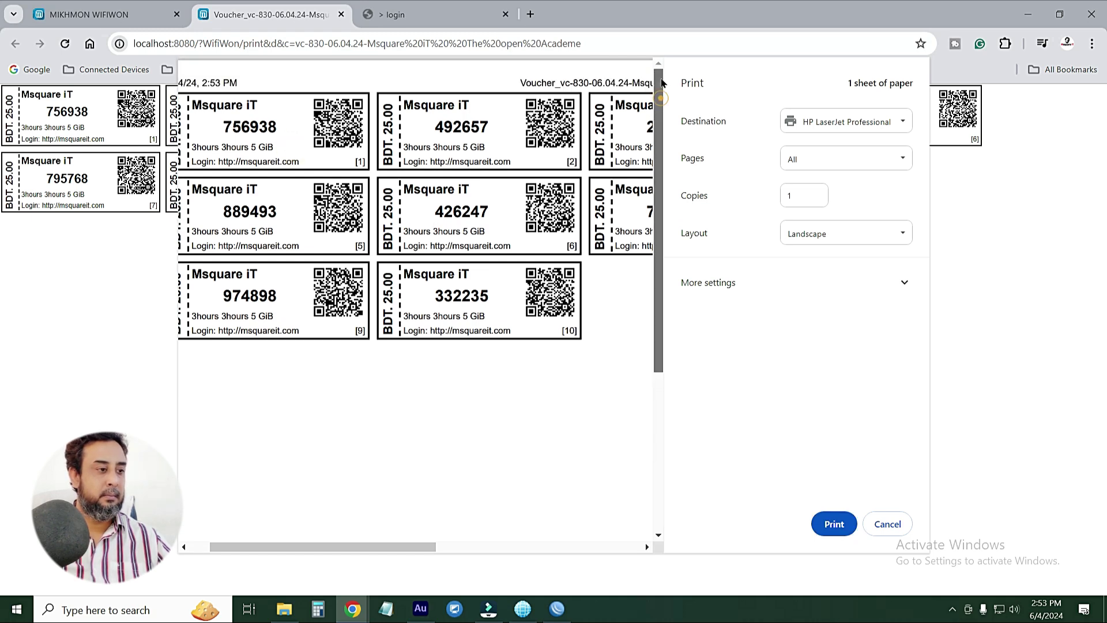
{"action": "scroll", "coordinate": [346, 543], "scroll_direction": "up", "scroll_amount": 1}
{"action": "left_click_drag", "start_coordinate": [344, 542], "coordinate": [260, 546]}
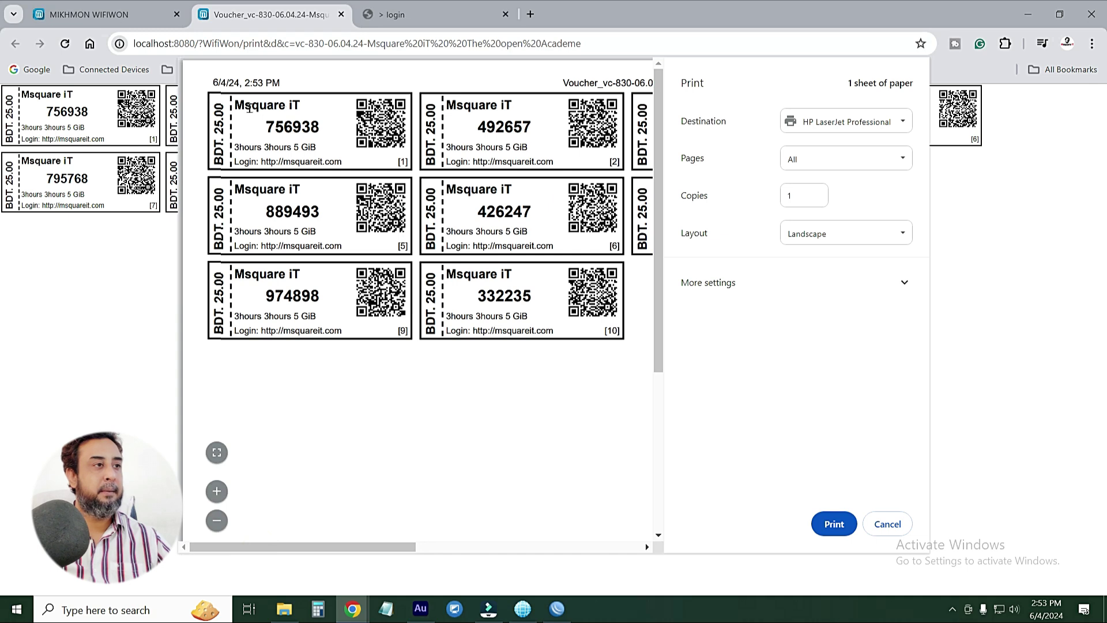
{"action": "left_click_drag", "start_coordinate": [235, 106], "coordinate": [320, 135]}
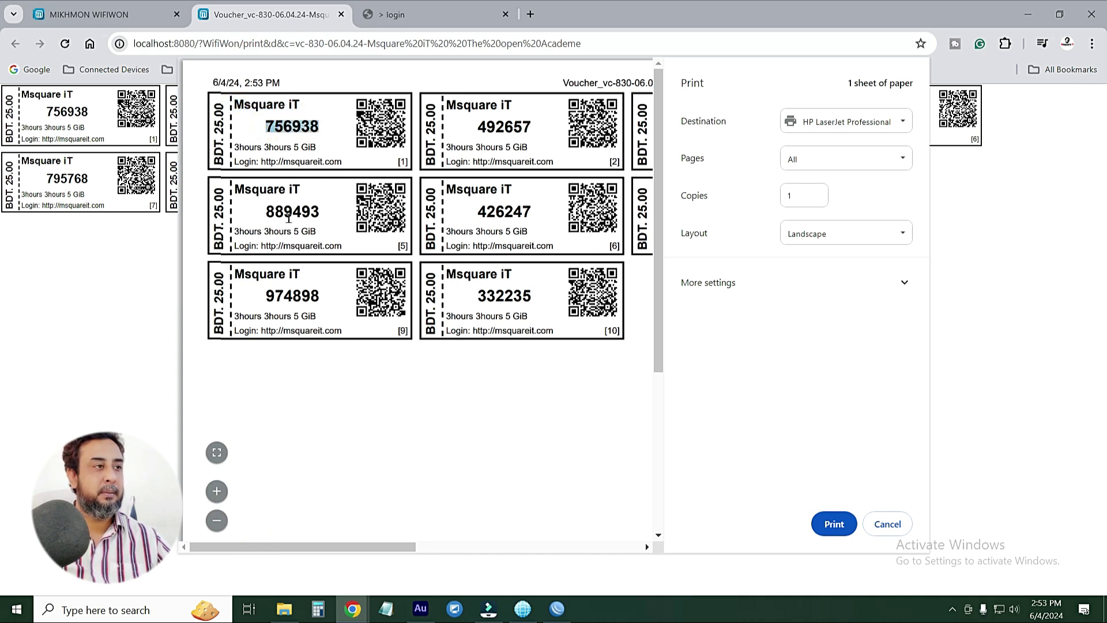
{"action": "mouse_move", "coordinate": [234, 147]}
{"action": "left_mouse_down"}
{"action": "mouse_move", "coordinate": [319, 147]}
{"action": "mouse_move", "coordinate": [236, 141]}
{"action": "left_mouse_up"}
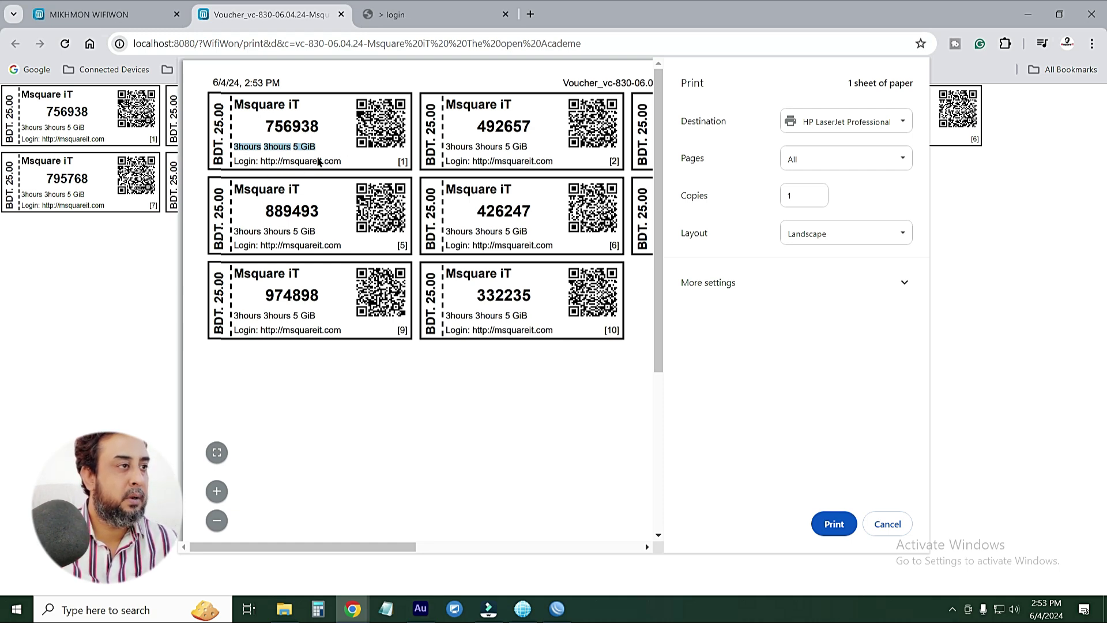
{"action": "left_click", "coordinate": [348, 155]}
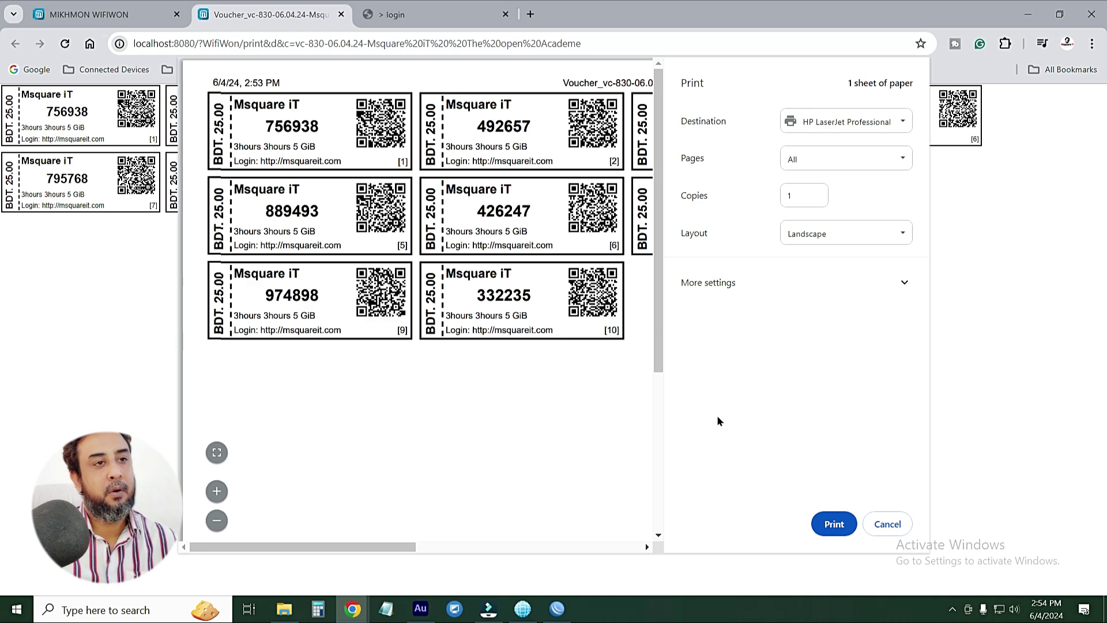
{"action": "left_click", "coordinate": [888, 521]}
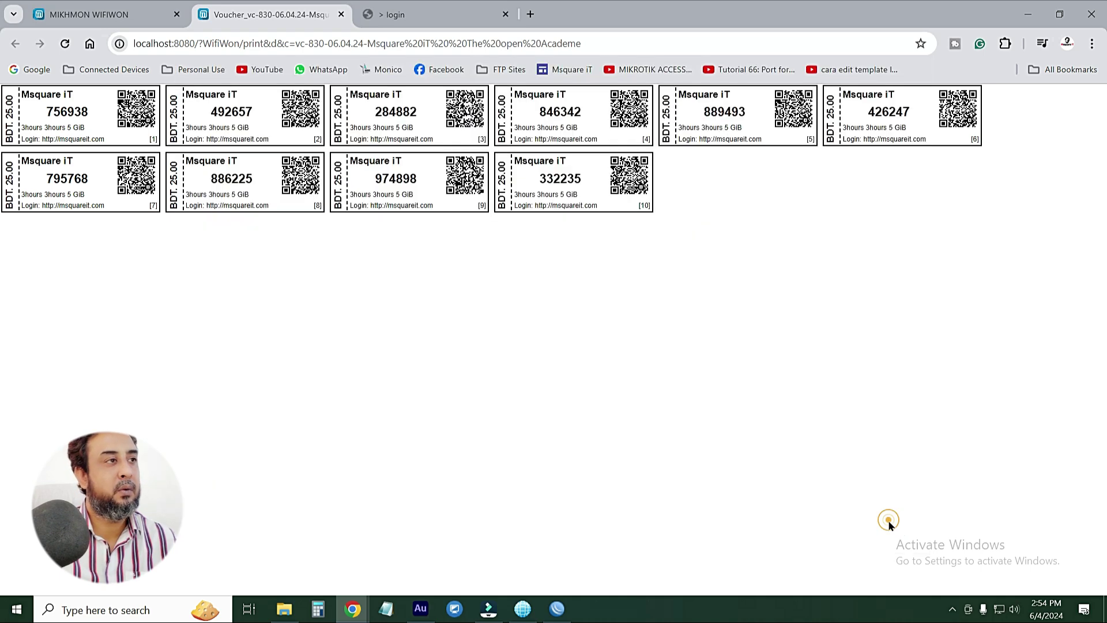
Close the hotspot login page tab
{"action": "left_click", "coordinate": [398, 15]}
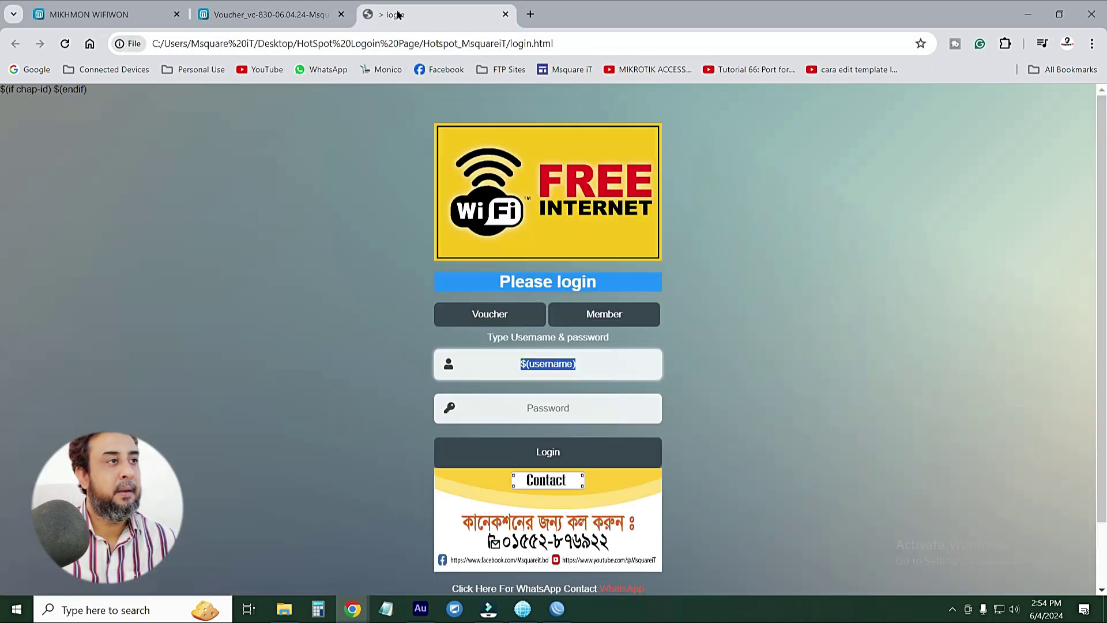
{"action": "left_click", "coordinate": [294, 17]}
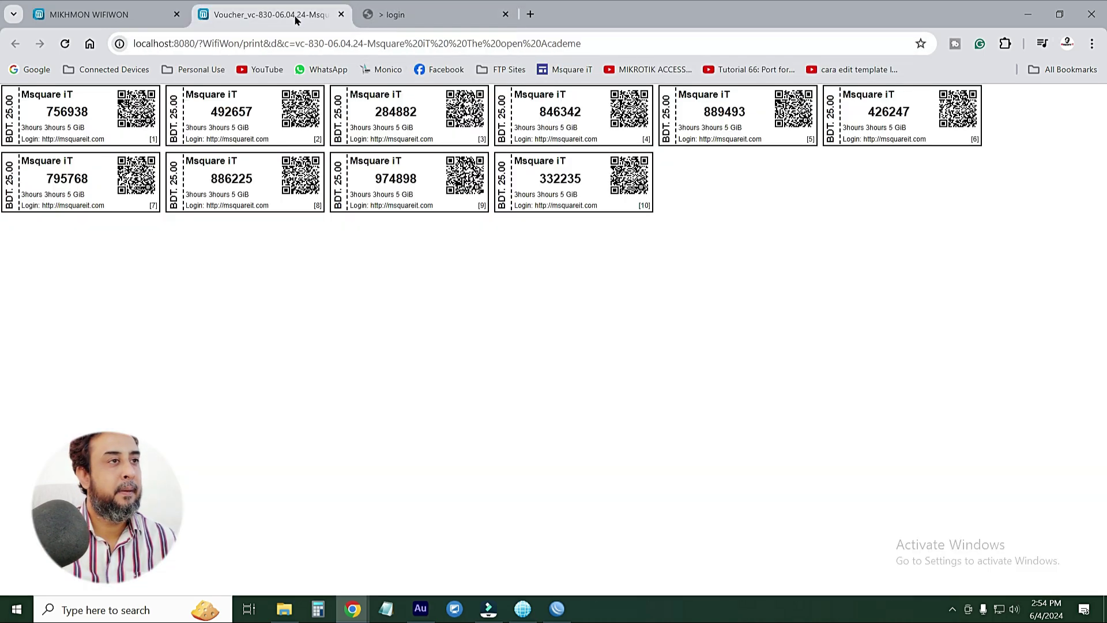
{"action": "left_click", "coordinate": [504, 16]}
Close the default voucher page and print the filtered vouchers in small layout
{"action": "left_click", "coordinate": [93, 14]}
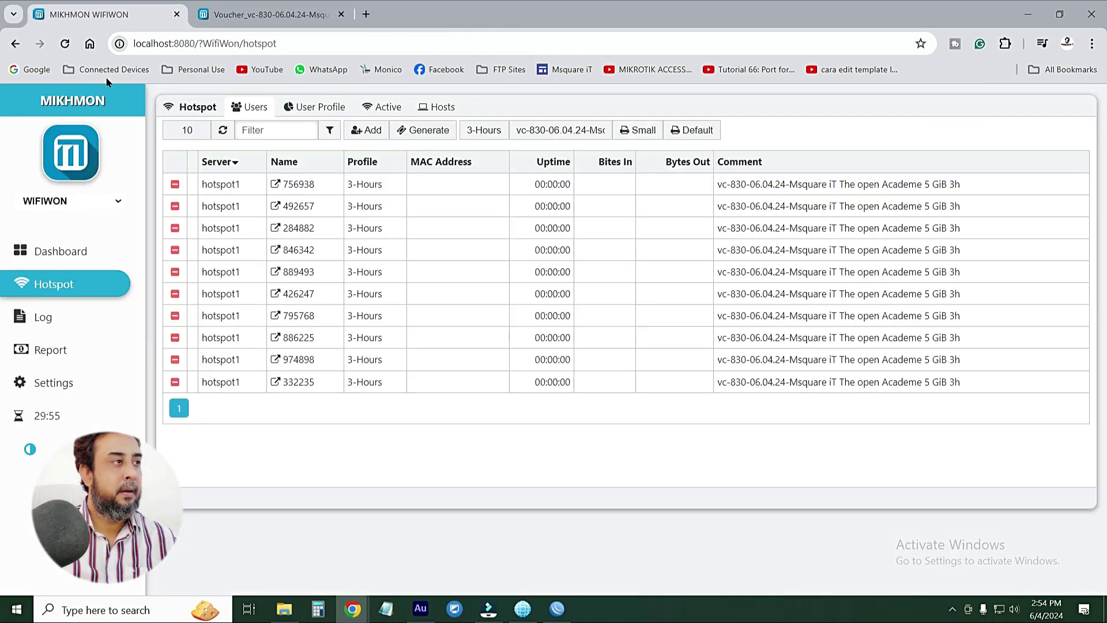
{"action": "left_click", "coordinate": [254, 15]}
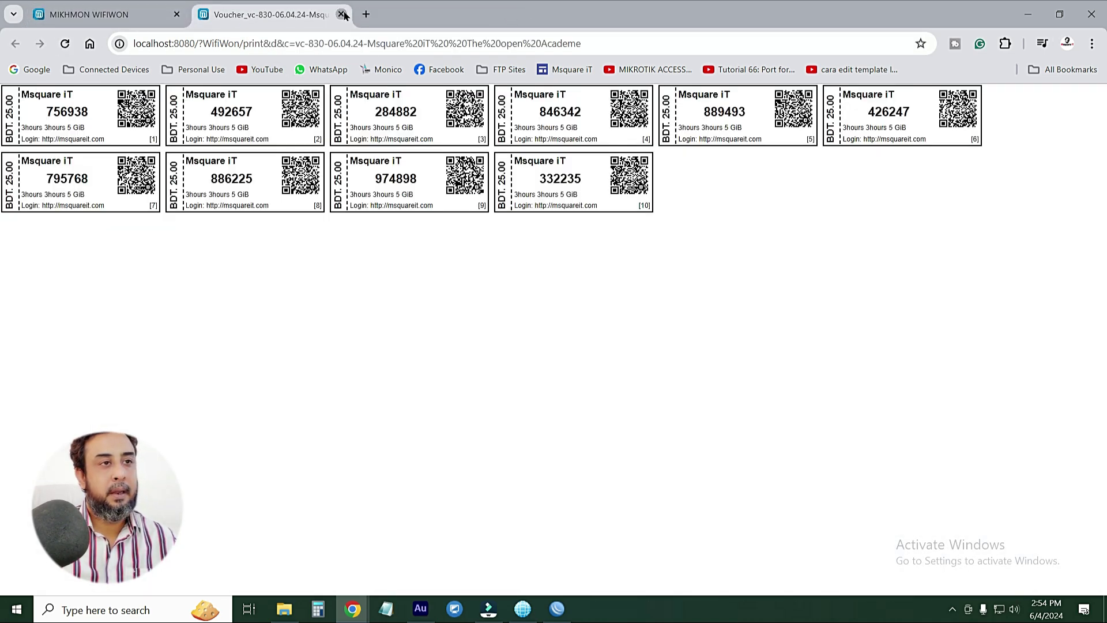
{"action": "left_click", "coordinate": [342, 15]}
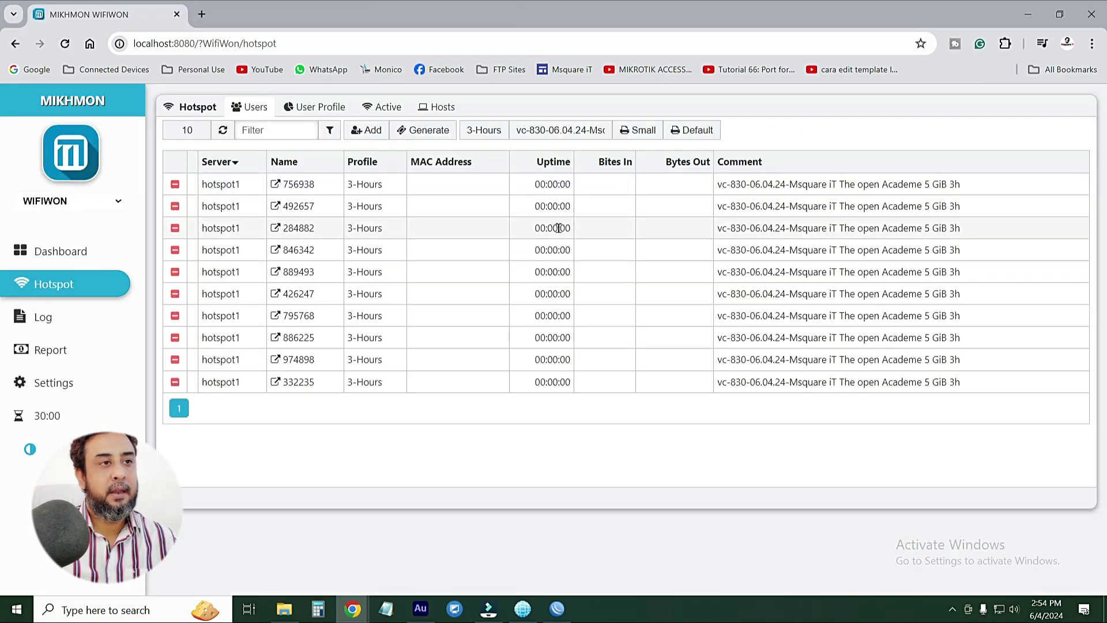
{"action": "left_click", "coordinate": [640, 130]}
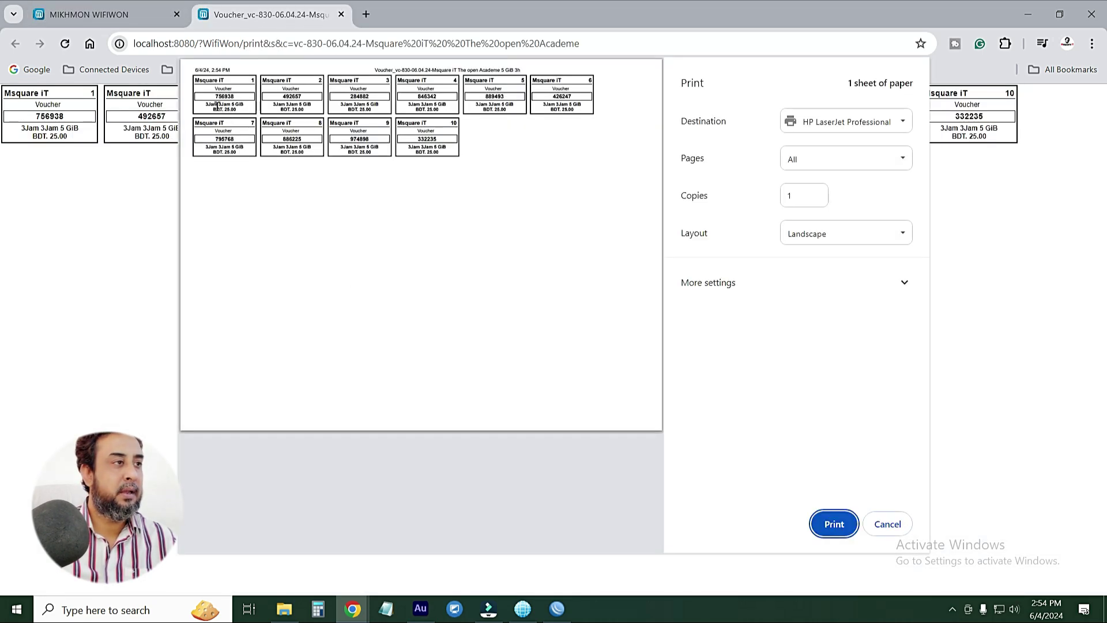
Check the small voucher preview's heading, voucher code and 3Jam 5 GiB details line
{"action": "scroll", "coordinate": [217, 104], "scroll_direction": "up", "scroll_amount": 5}
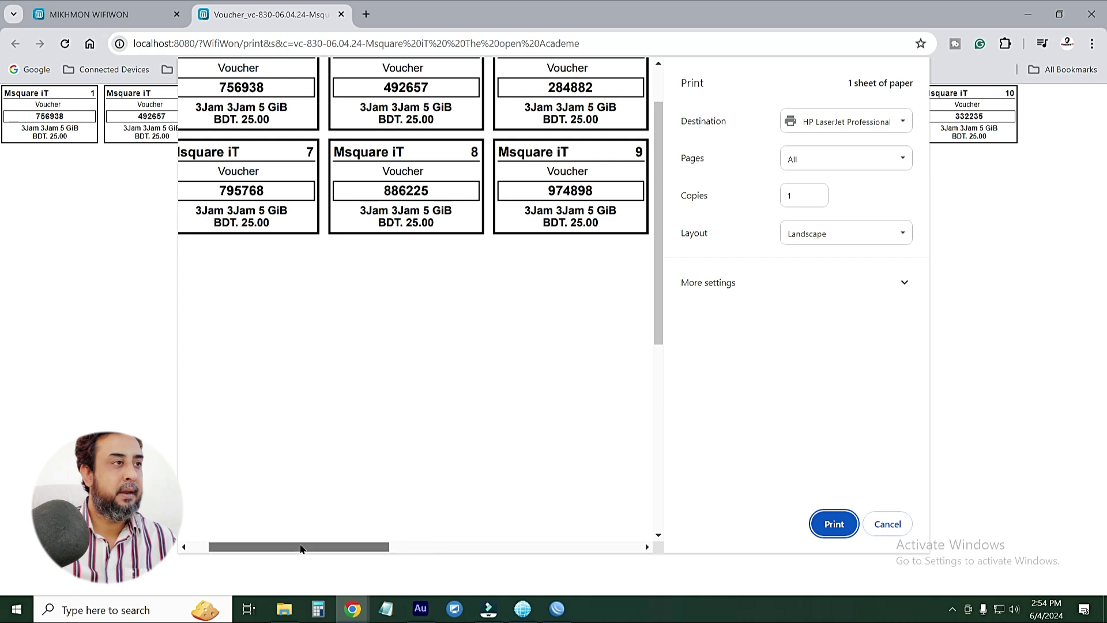
{"action": "left_click_drag", "start_coordinate": [300, 549], "coordinate": [282, 549]}
{"action": "scroll", "coordinate": [308, 167], "scroll_direction": "up", "scroll_amount": 2}
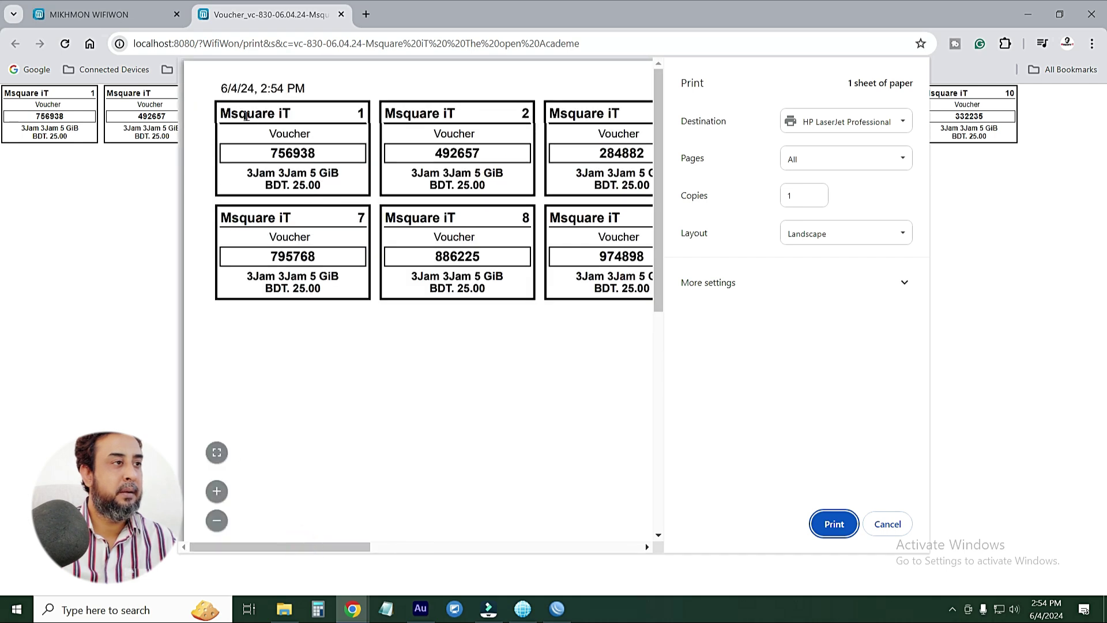
{"action": "left_click_drag", "start_coordinate": [223, 114], "coordinate": [329, 112]}
{"action": "mouse_move", "coordinate": [324, 151]}
{"action": "left_mouse_down"}
{"action": "mouse_move", "coordinate": [304, 148]}
{"action": "mouse_move", "coordinate": [321, 149]}
{"action": "left_mouse_up"}
{"action": "left_click_drag", "start_coordinate": [247, 170], "coordinate": [339, 180]}
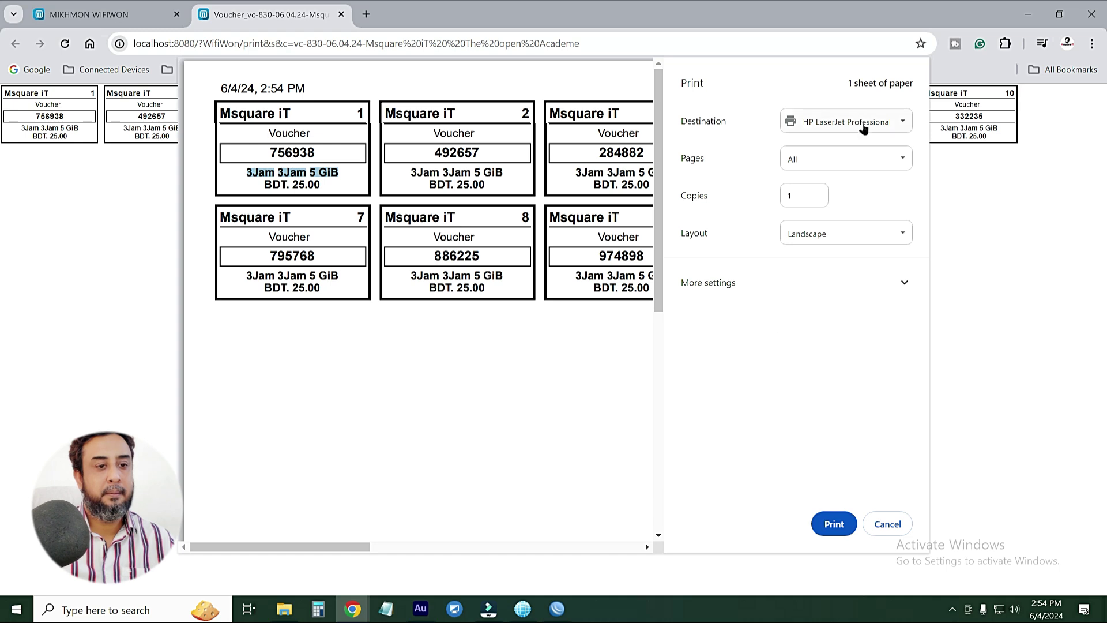
Save the small-layout vouchers as a PDF on the Desktop and close the voucher tab
{"action": "left_click", "coordinate": [830, 123]}
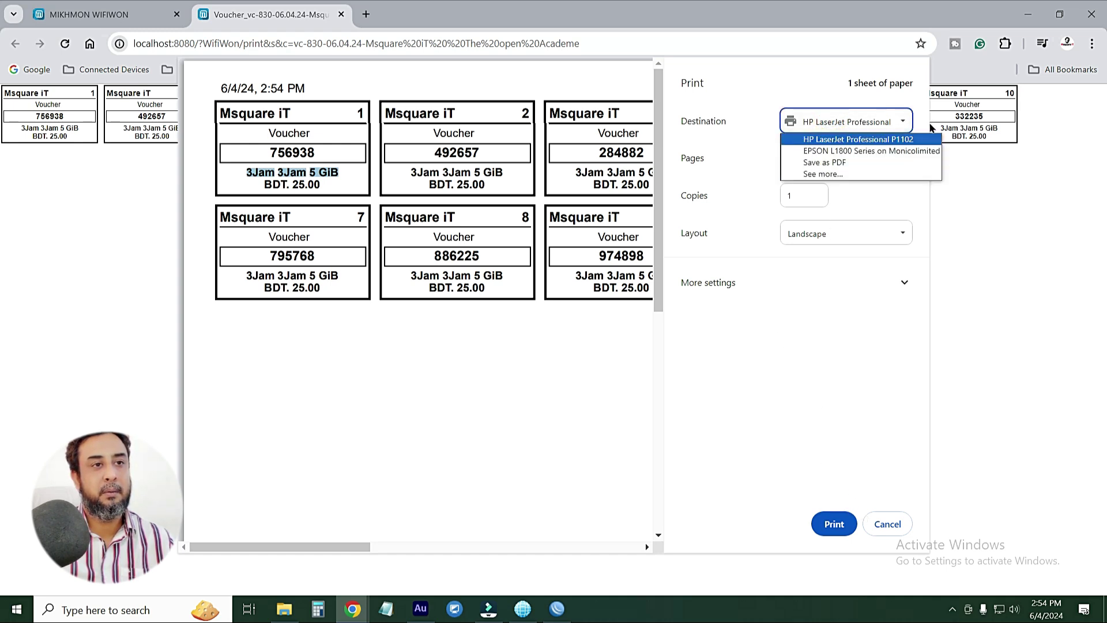
{"action": "left_click", "coordinate": [829, 163]}
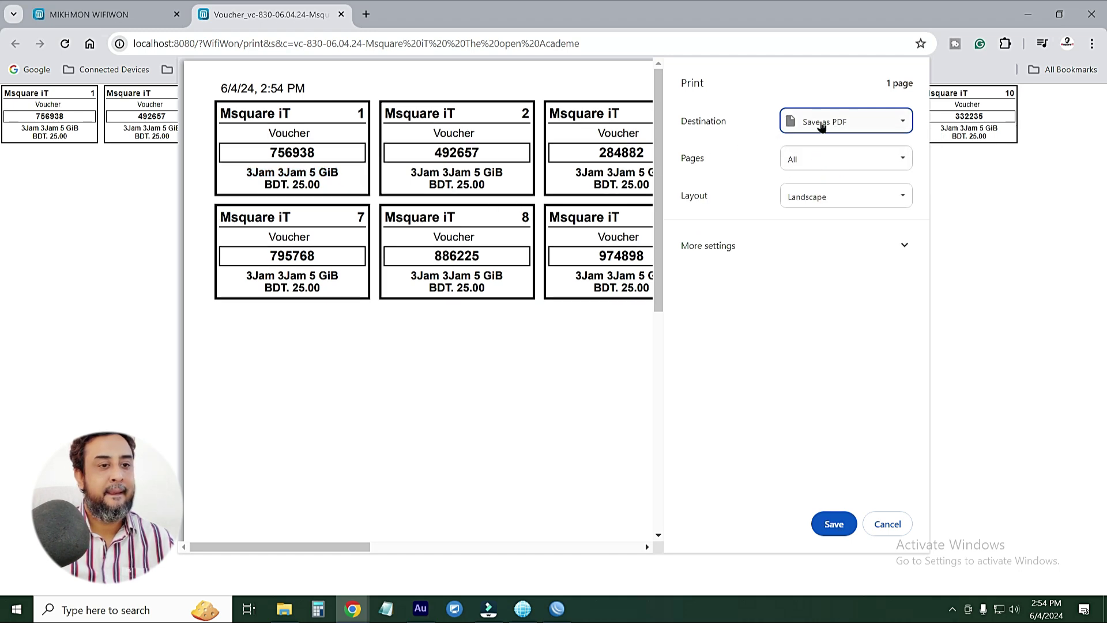
{"action": "left_click", "coordinate": [829, 524]}
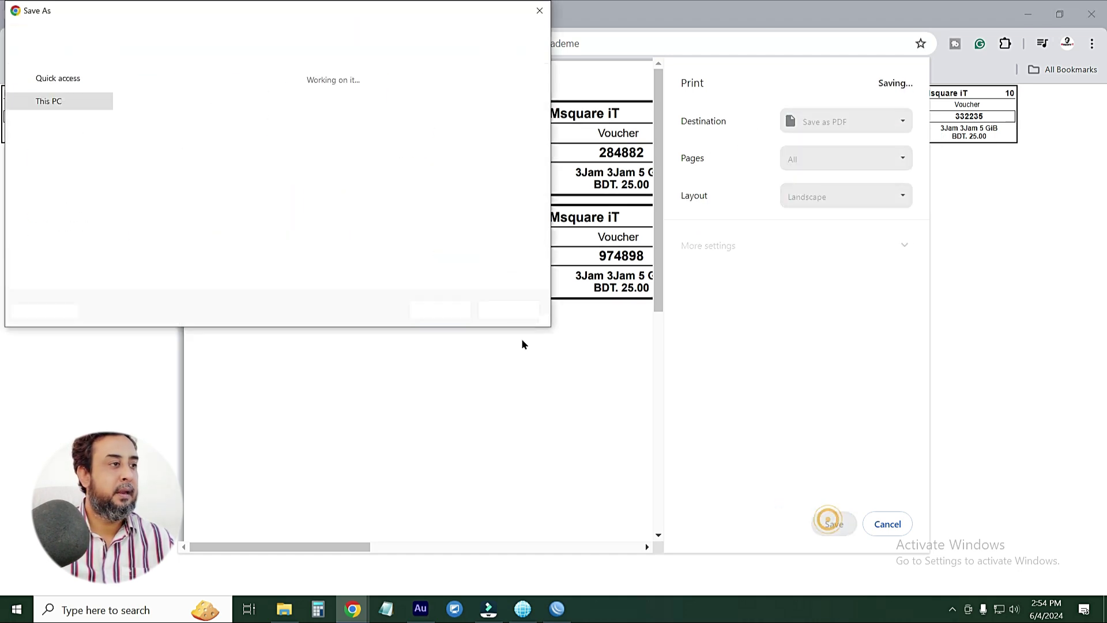
{"action": "left_click", "coordinate": [56, 112]}
{"action": "left_click", "coordinate": [435, 309]}
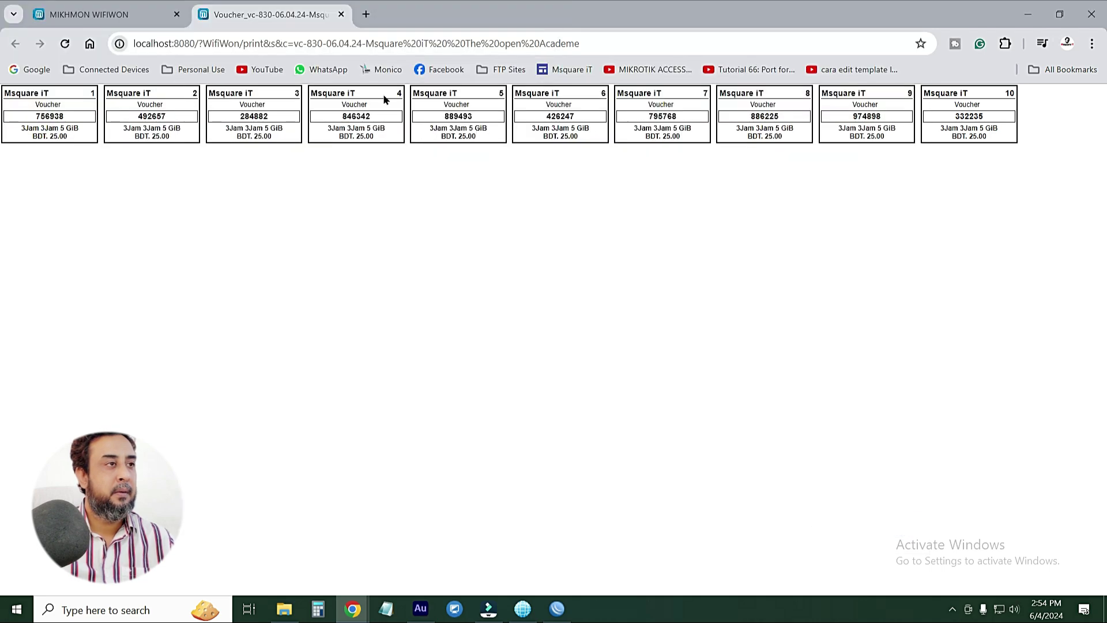
{"action": "left_click", "coordinate": [341, 14]}
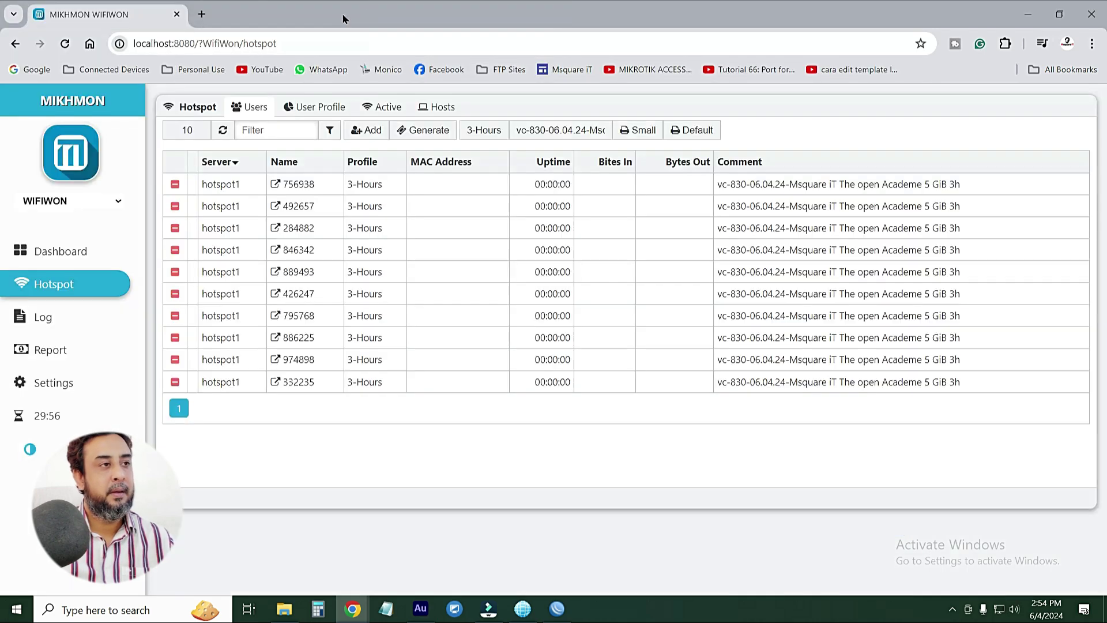
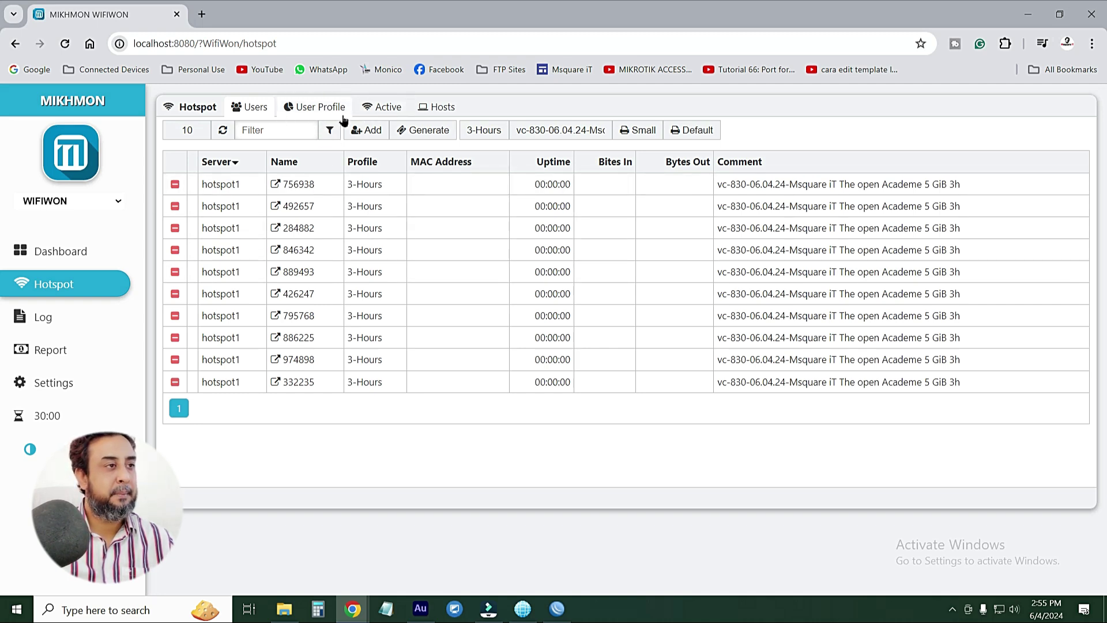
Start a new hotspot user from the Users list, assigned to server hotspot1
{"action": "left_click", "coordinate": [240, 124]}
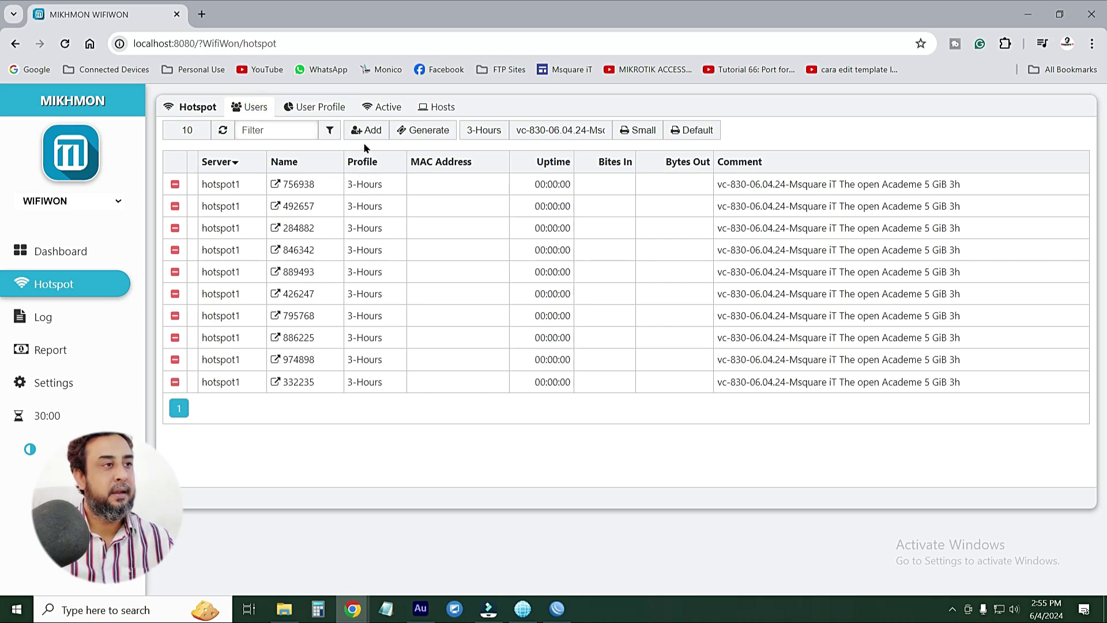
{"action": "left_click", "coordinate": [374, 131]}
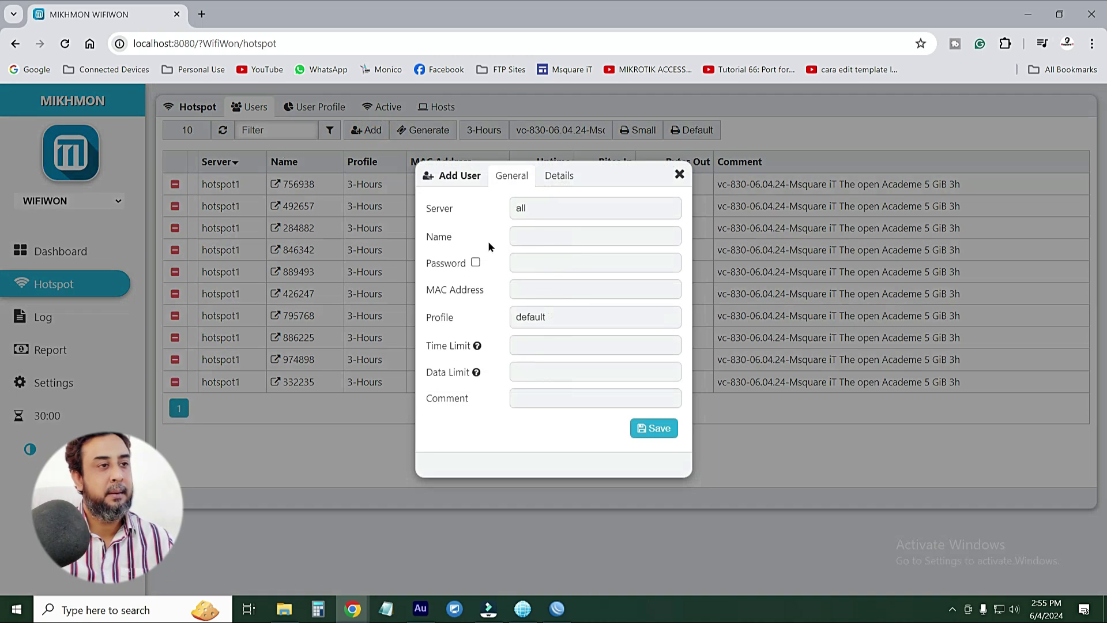
{"action": "left_click", "coordinate": [538, 208]}
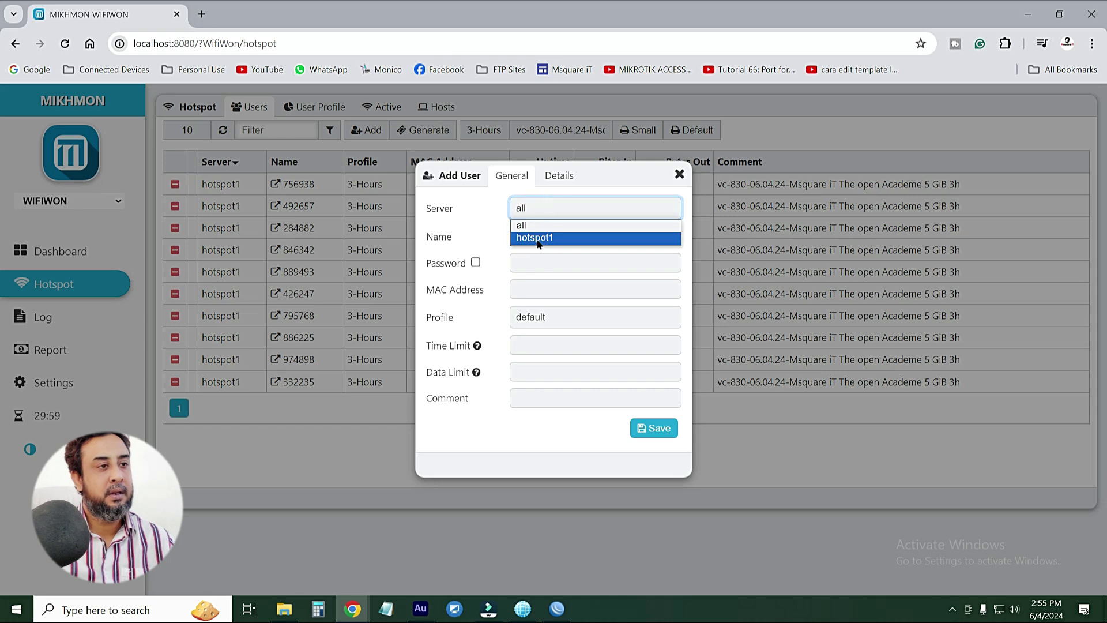
{"action": "left_click", "coordinate": [538, 238]}
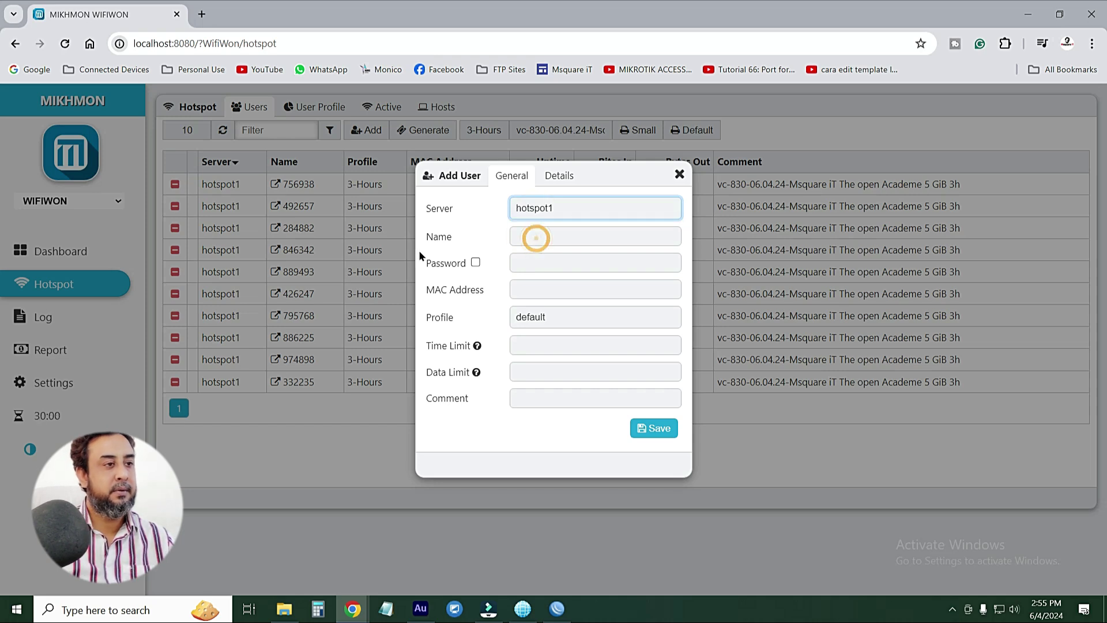
Enter login name msquareit and a password, showing the password to verify it
{"action": "left_click", "coordinate": [526, 234]}
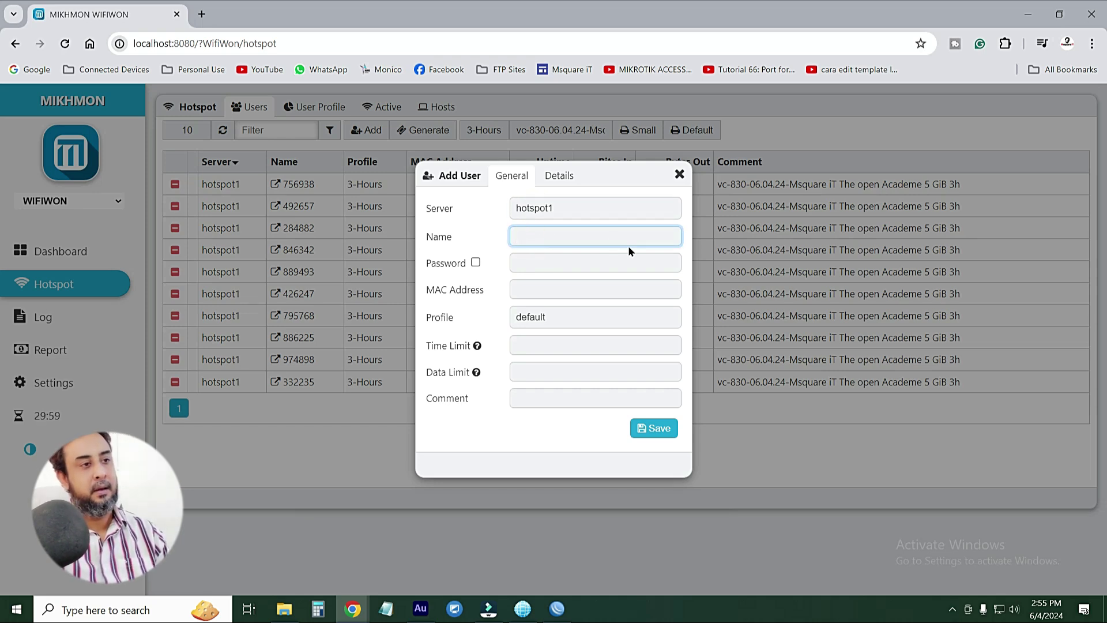
{"action": "type", "text": "m"}
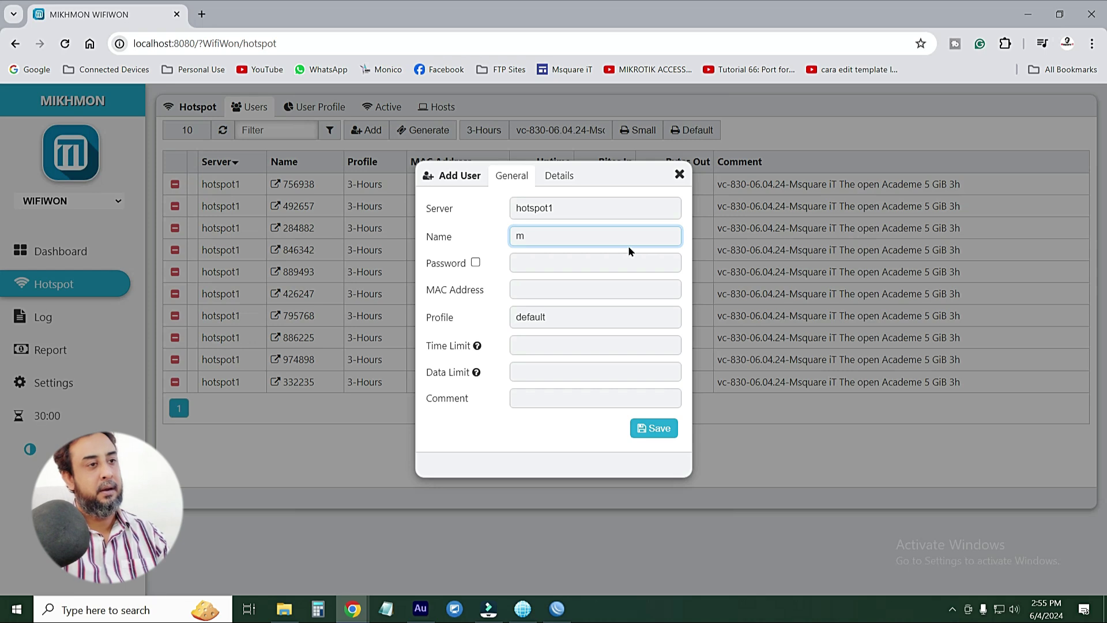
{"action": "type", "text": "squareit"}
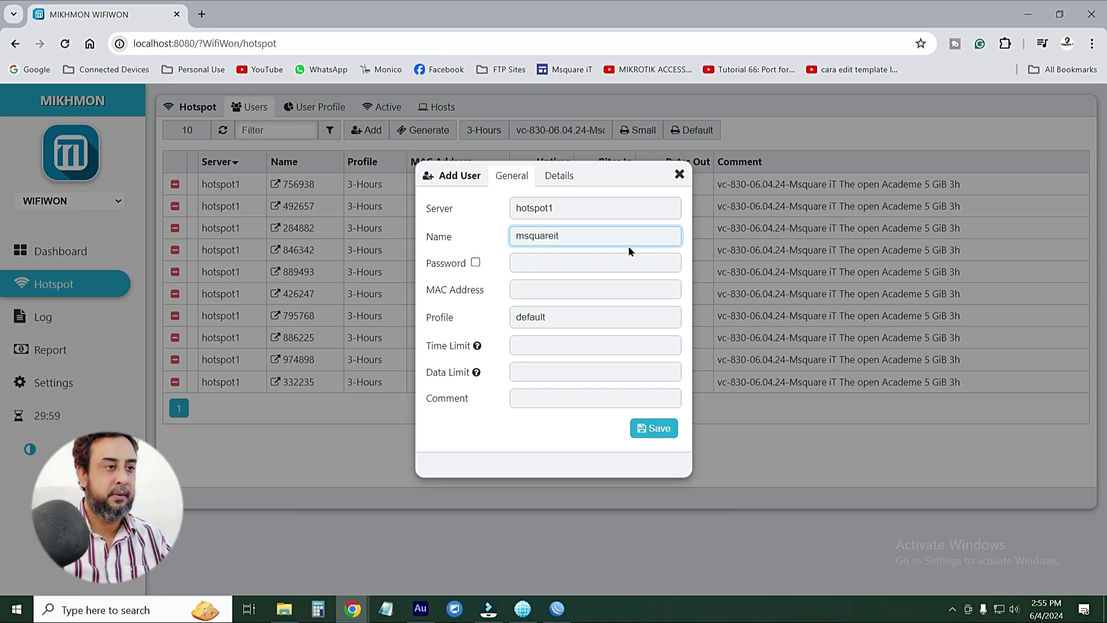
{"action": "left_click", "coordinate": [532, 264]}
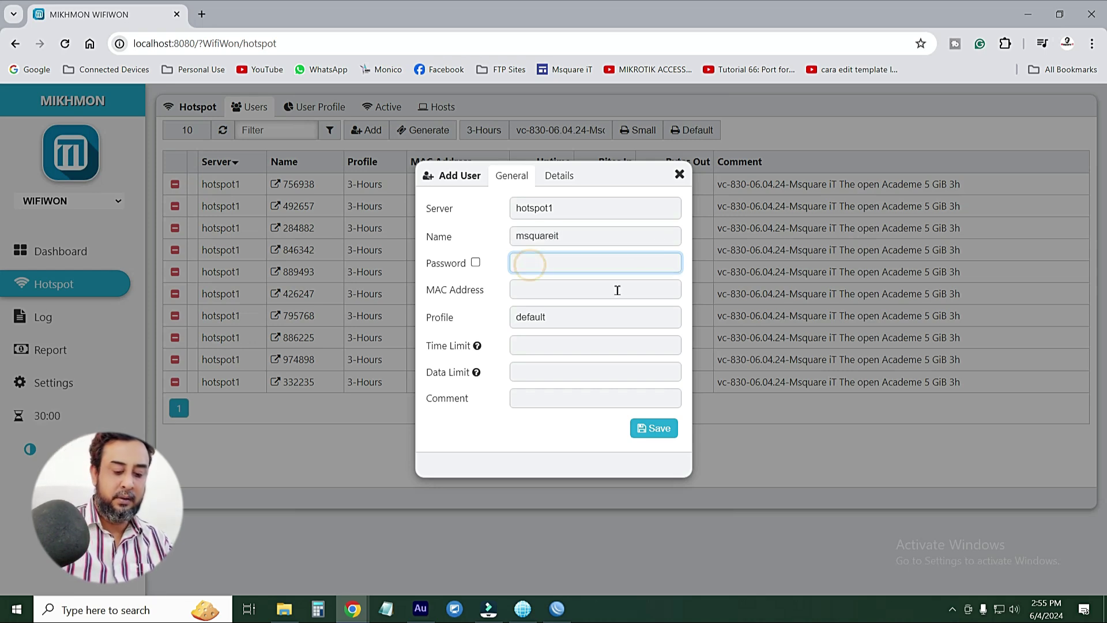
{"action": "type", "text": "1"}
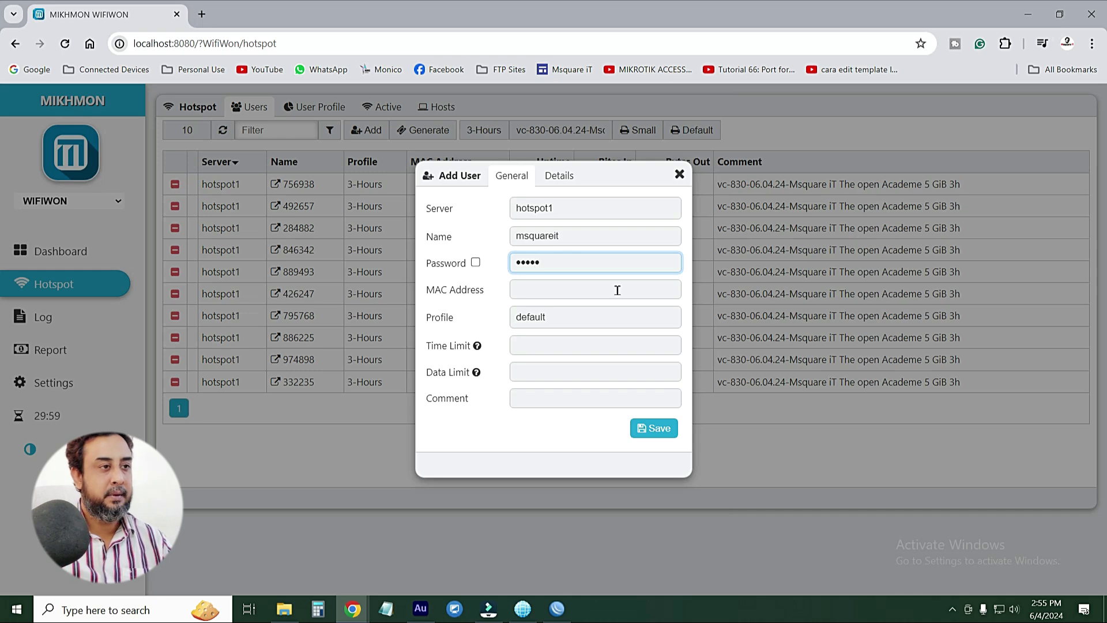
{"action": "type", "text": "2345"}
{"action": "left_click", "coordinate": [476, 263]}
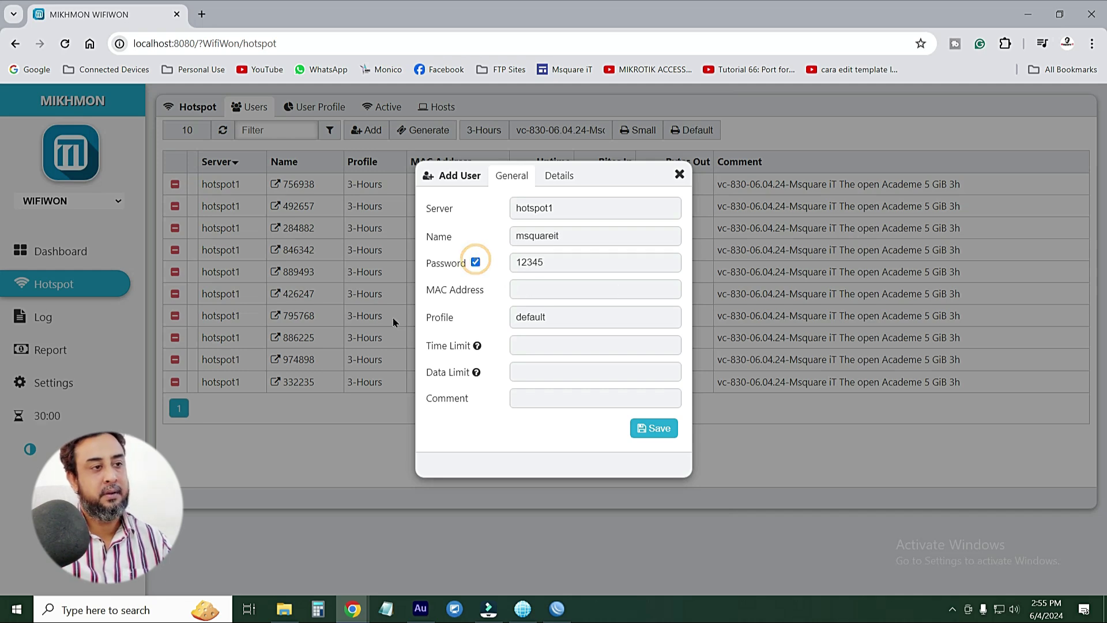
Give the new user the 3-Hours profile
{"action": "left_click", "coordinate": [526, 292]}
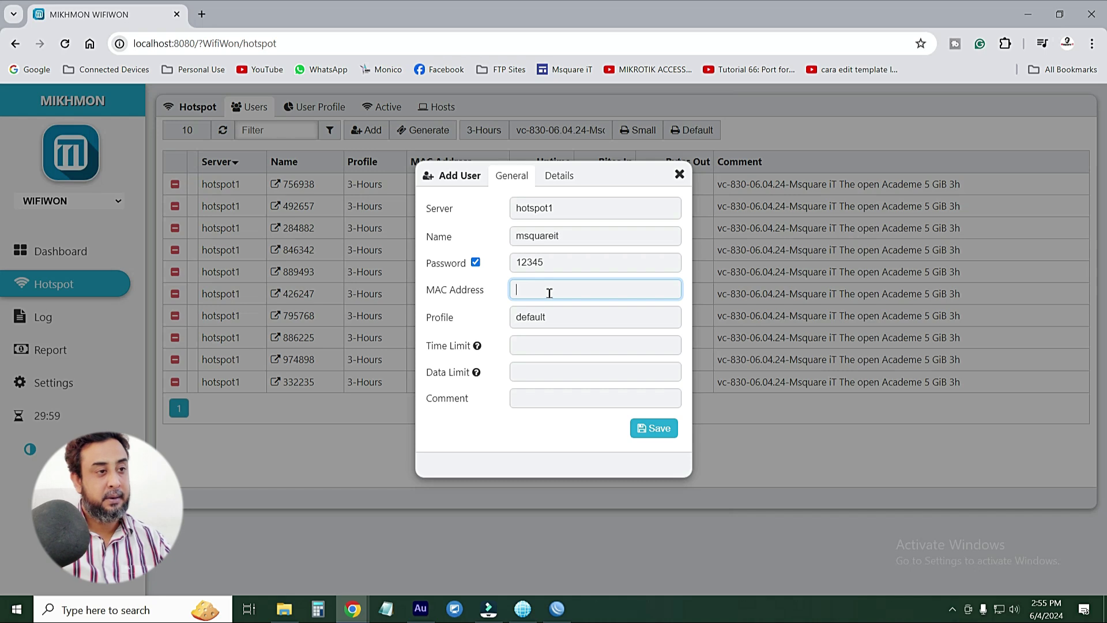
{"action": "left_click", "coordinate": [557, 318]}
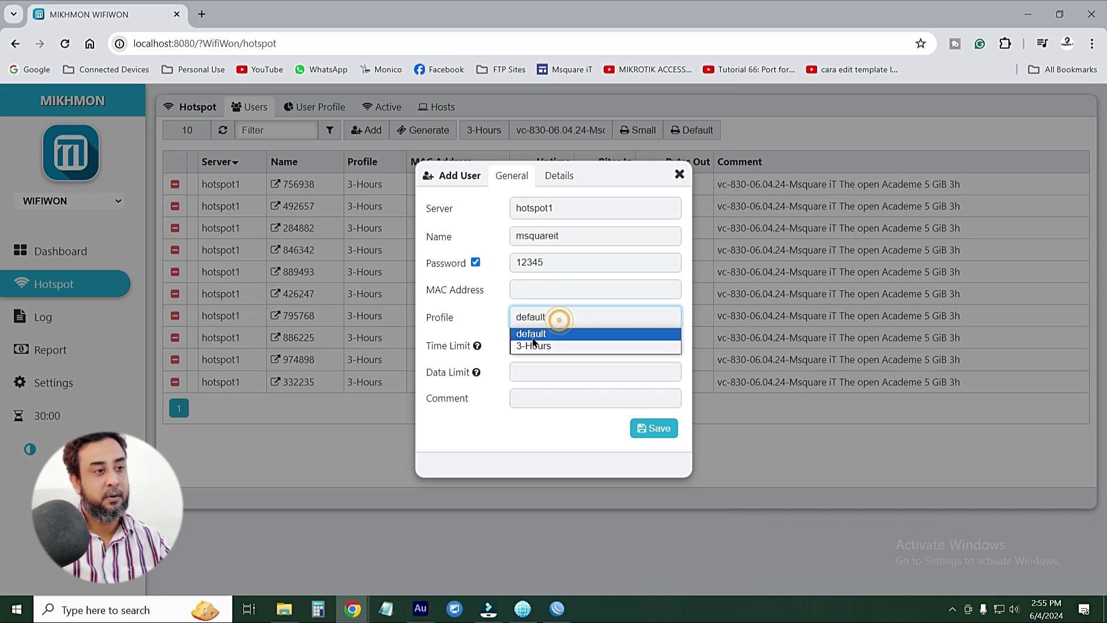
{"action": "left_click", "coordinate": [532, 346]}
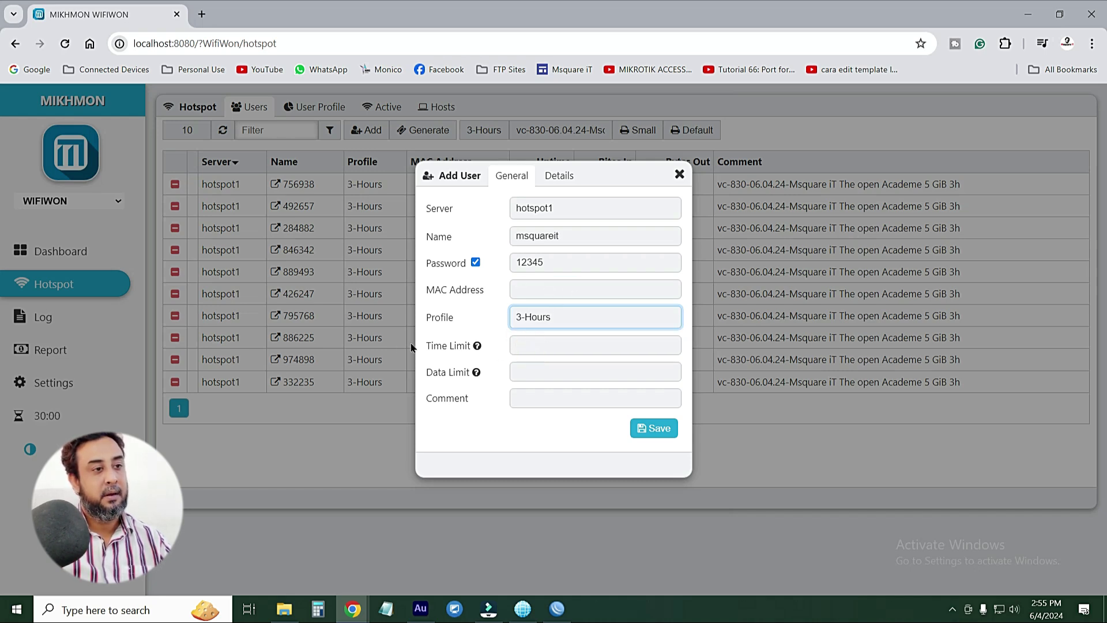
{"action": "left_click", "coordinate": [521, 344]}
Set the user's time limit to 3h and data limit to 2G
{"action": "type", "text": "3"}
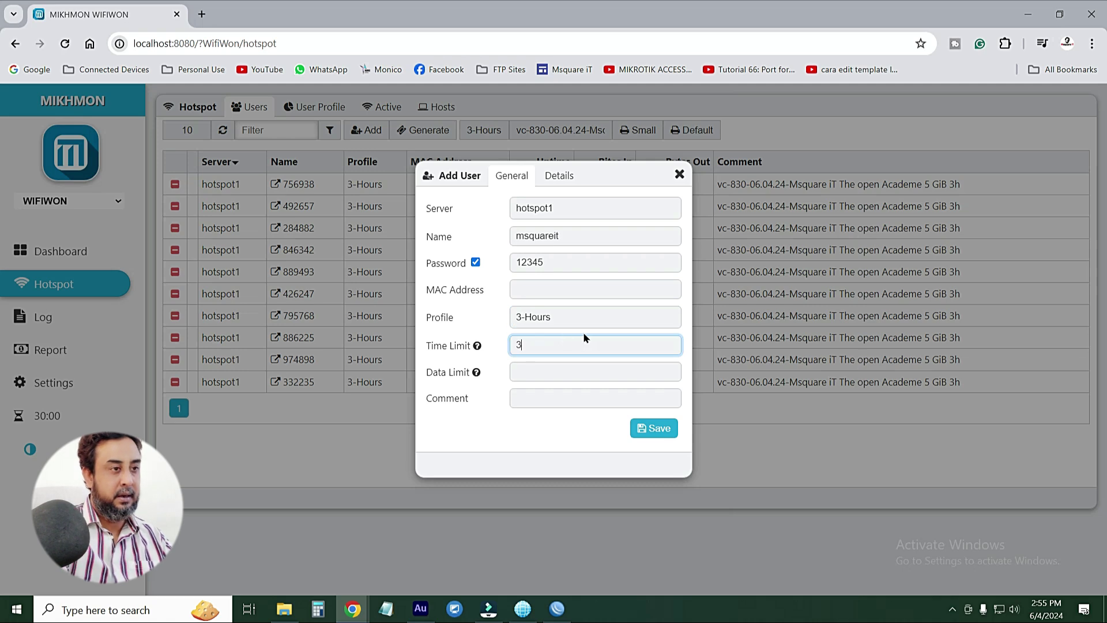
{"action": "type", "text": "h"}
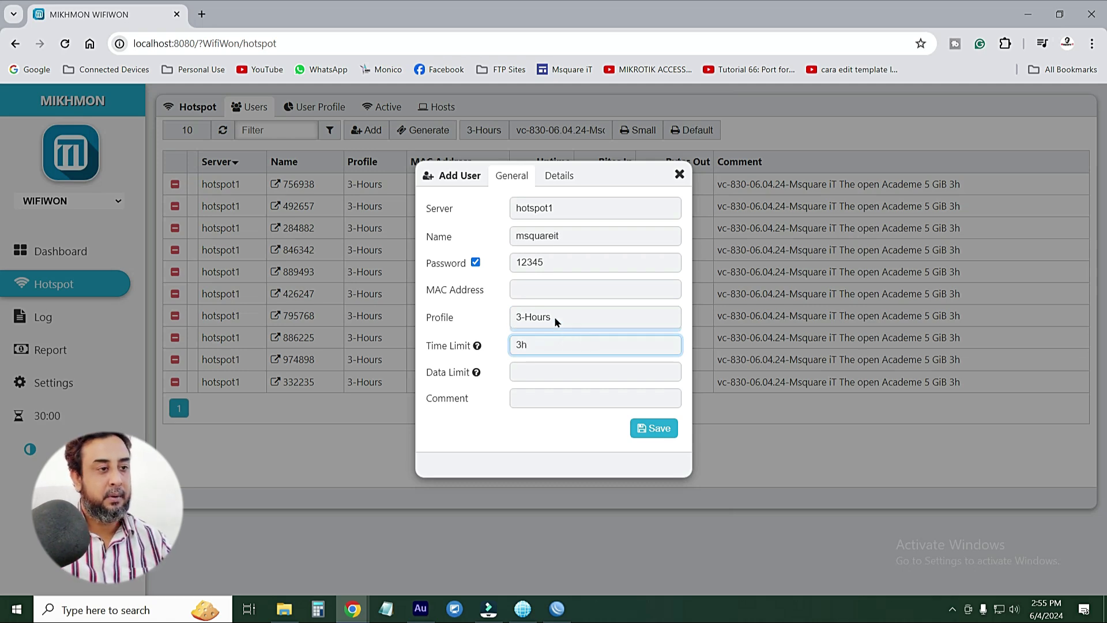
{"action": "left_click", "coordinate": [528, 376]}
{"action": "type", "text": "2G"}
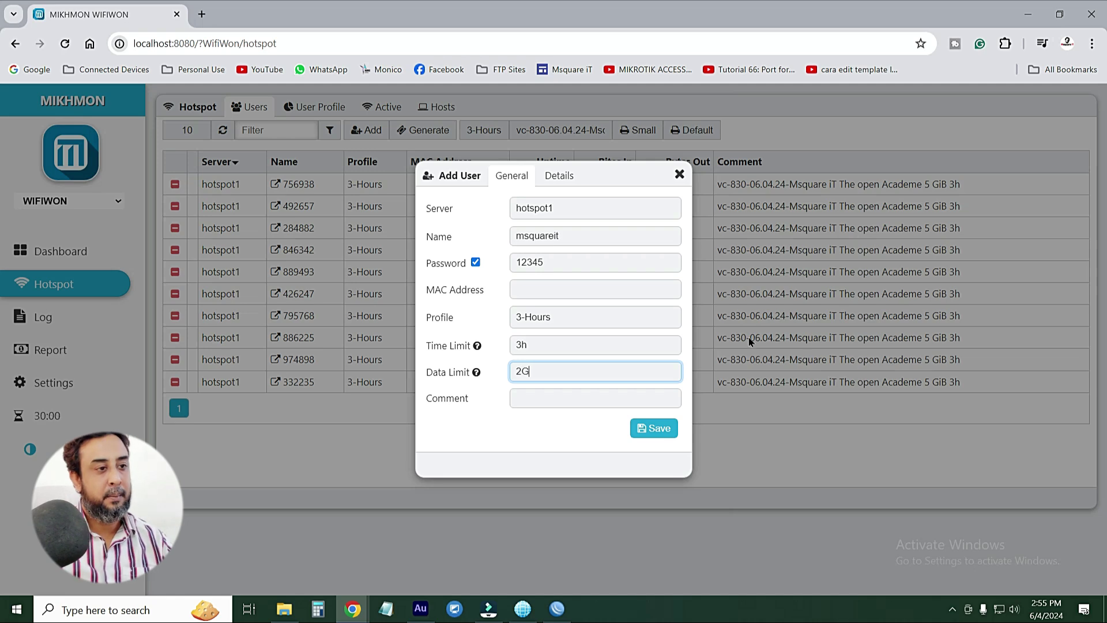
Write the comment 'msquare it me' for the new user
{"action": "left_click", "coordinate": [558, 398]}
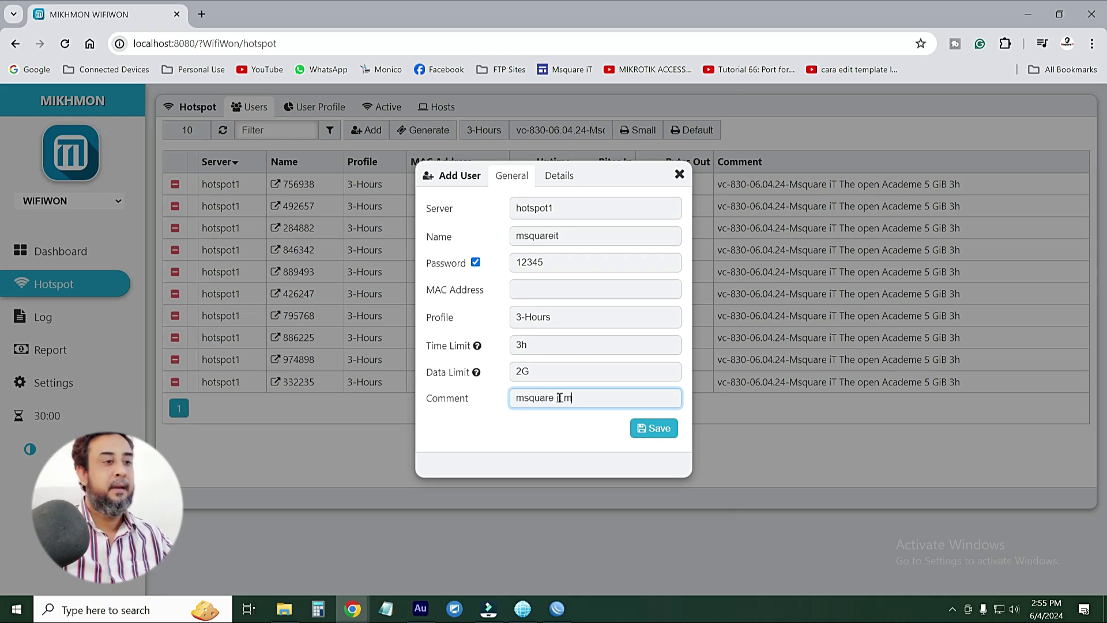
{"action": "left_click", "coordinate": [560, 398]}
{"action": "type", "text": "it me"}
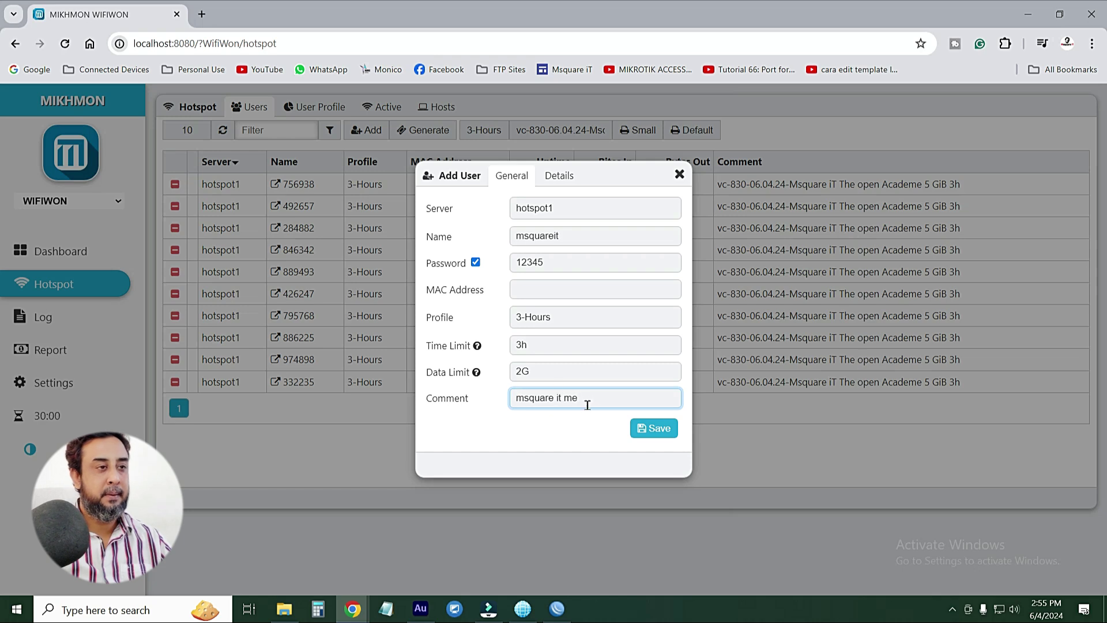
{"action": "triple_click", "coordinate": [588, 400]}
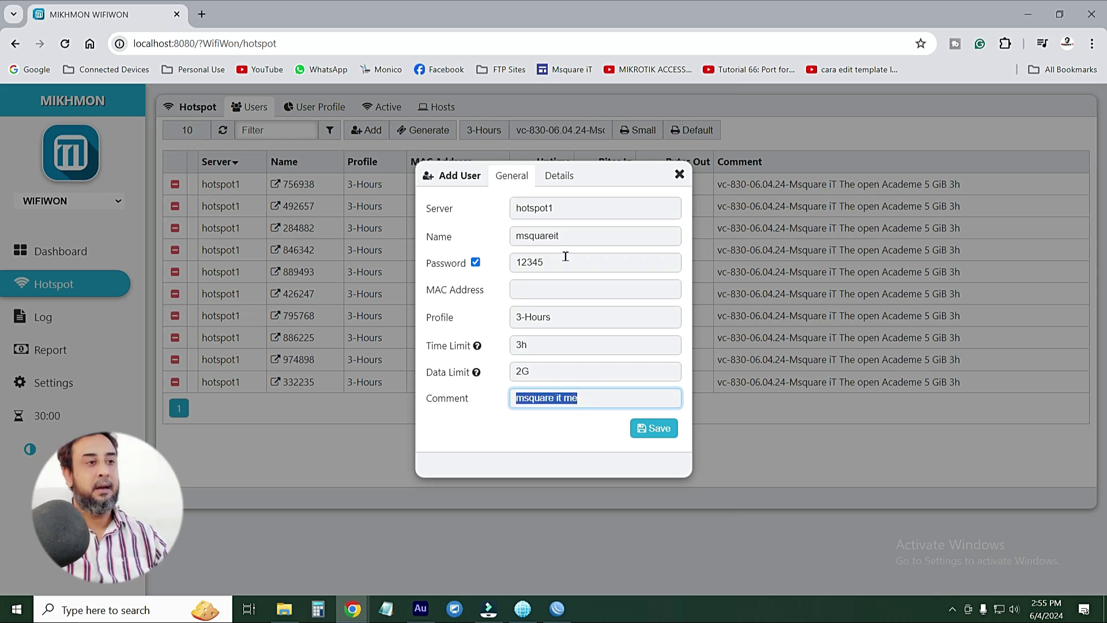
{"action": "double_click", "coordinate": [574, 233]}
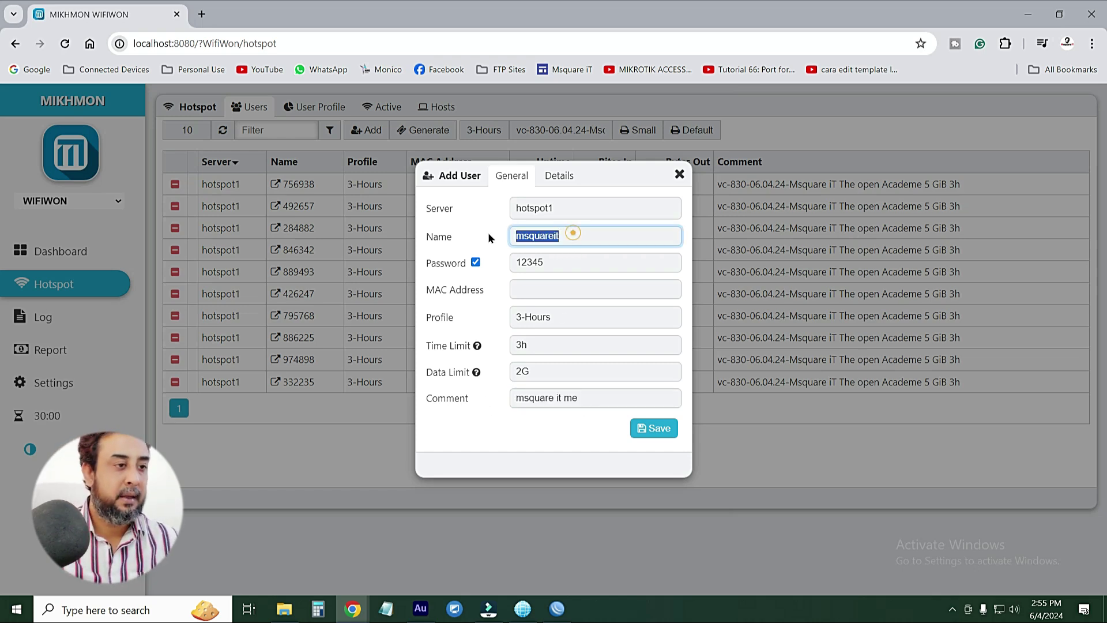
{"action": "left_click", "coordinate": [606, 399]}
{"action": "triple_click", "coordinate": [602, 399]}
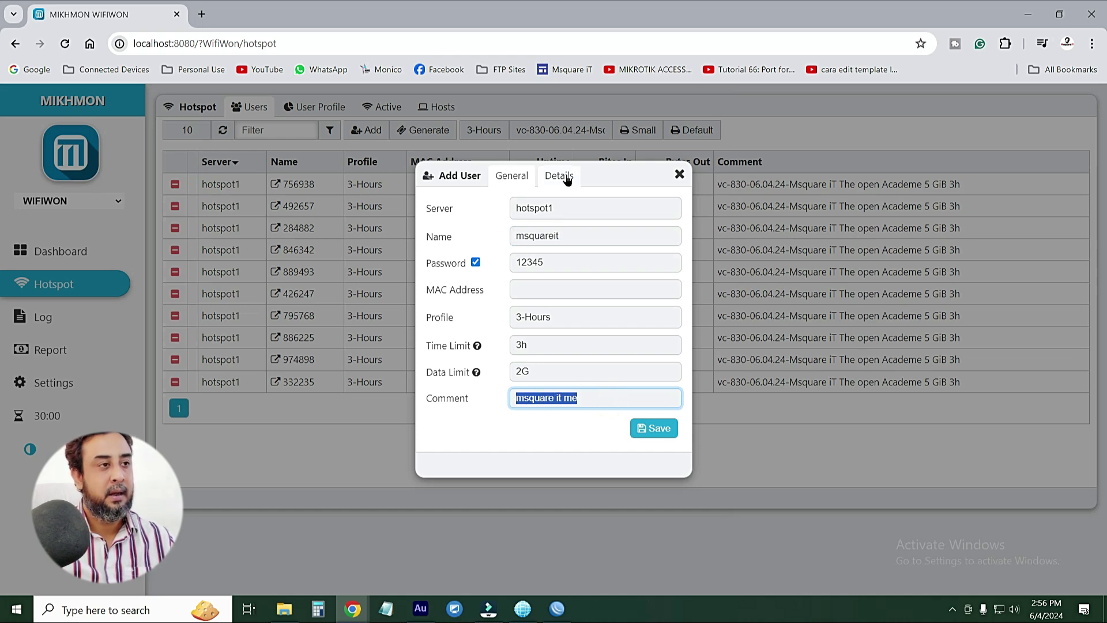
{"action": "left_click", "coordinate": [561, 176]}
{"action": "left_click", "coordinate": [432, 207]}
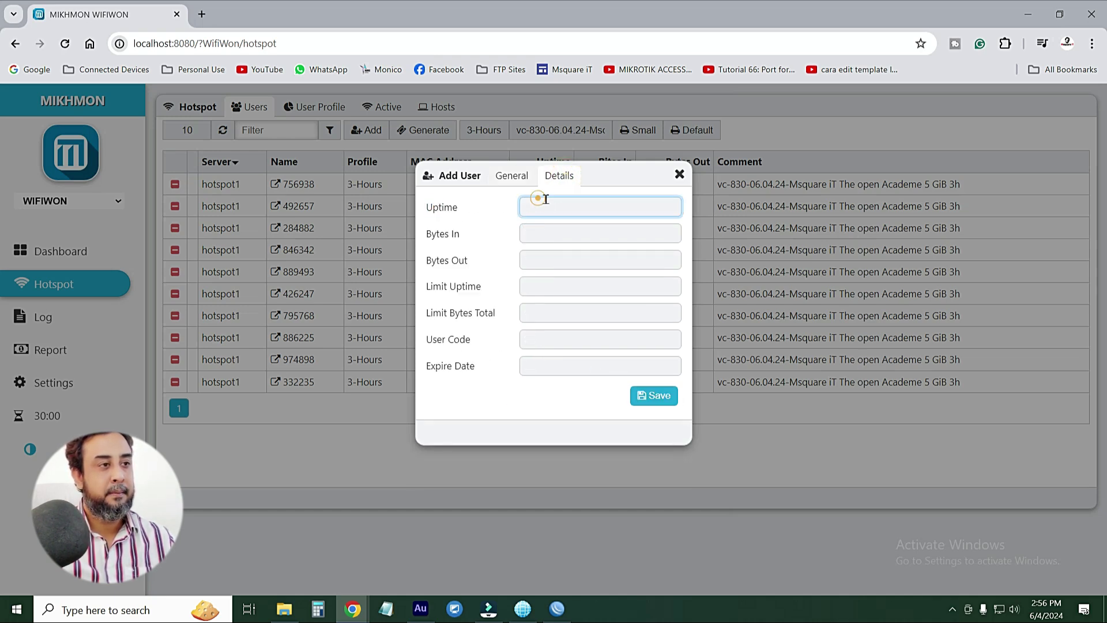
{"action": "left_click", "coordinate": [536, 267]}
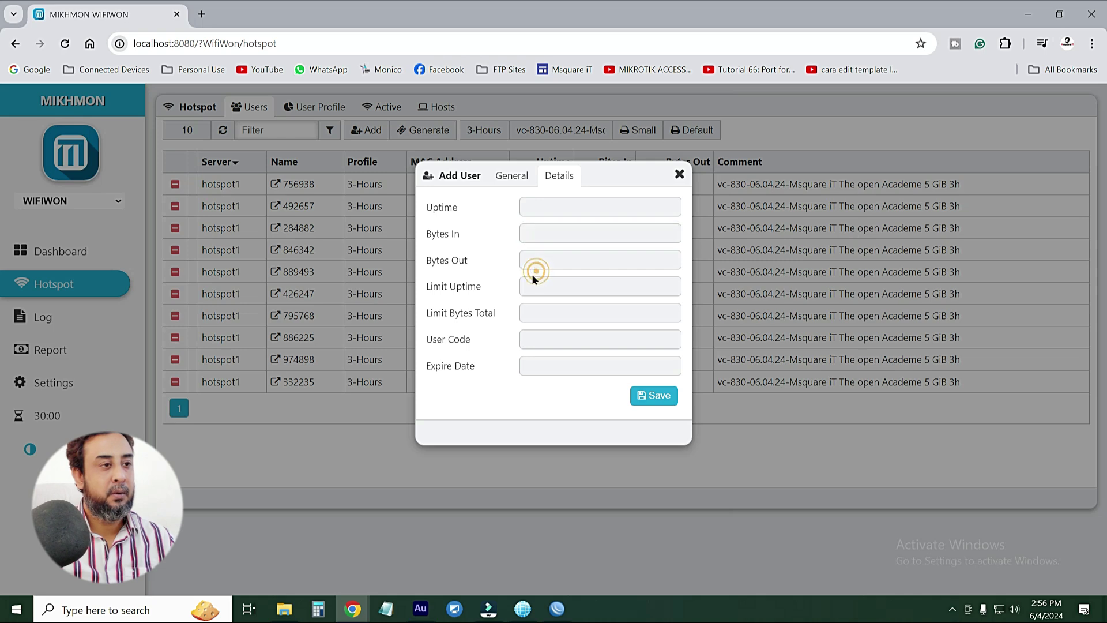
{"action": "left_click", "coordinate": [544, 284]}
{"action": "left_click", "coordinate": [537, 313]}
{"action": "left_click", "coordinate": [537, 340]}
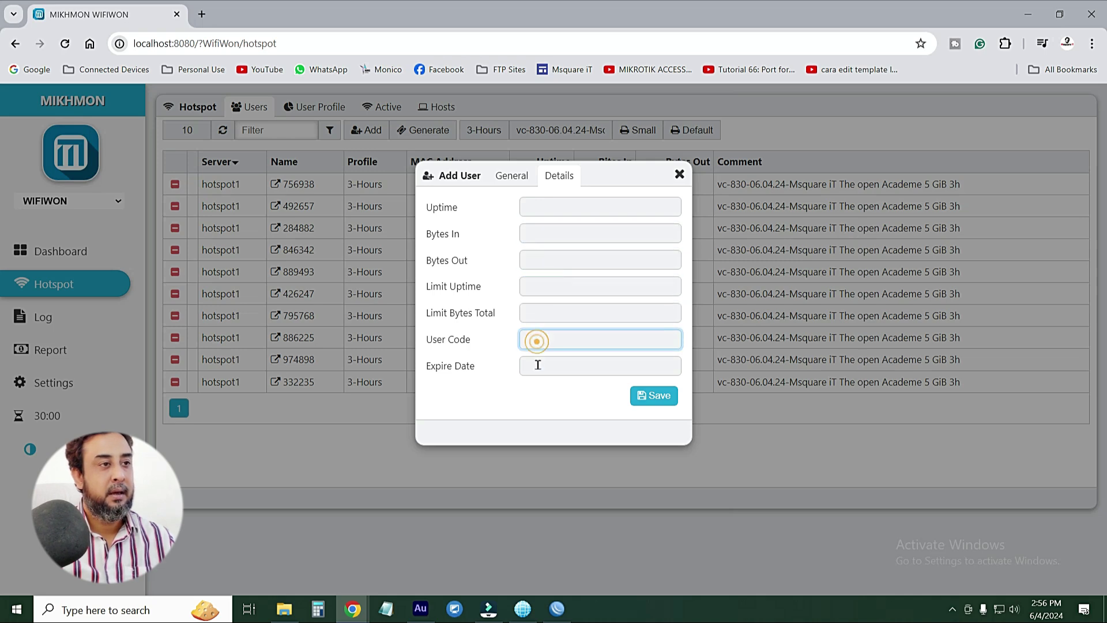
{"action": "left_click", "coordinate": [536, 365]}
{"action": "left_click", "coordinate": [512, 175]}
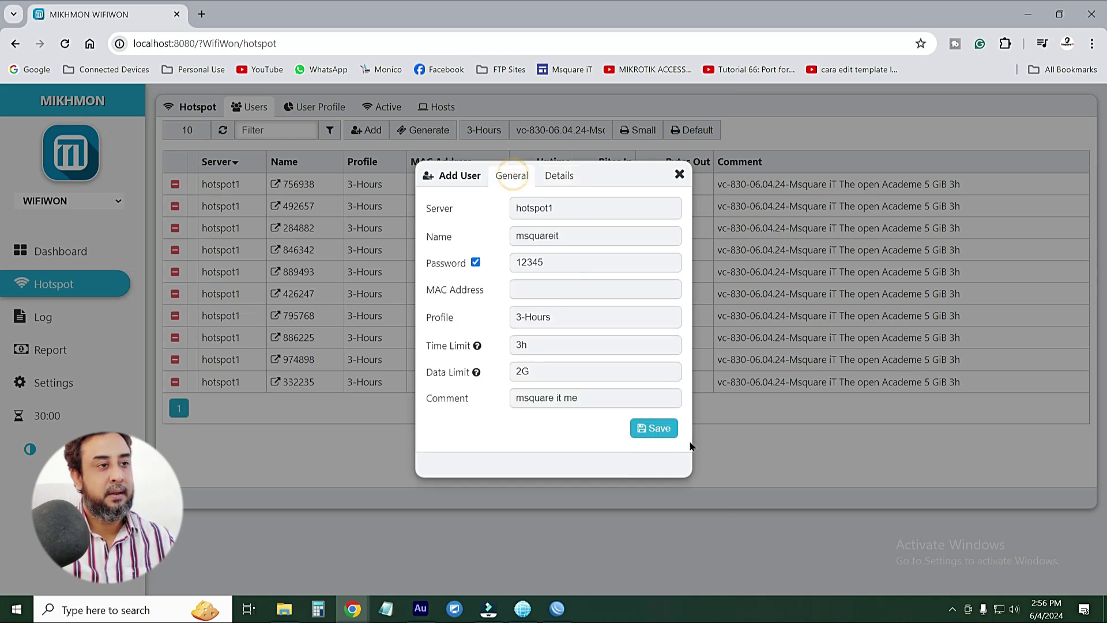
Save the msquareit user and close its form, leaving 11 users listed
{"action": "left_click", "coordinate": [656, 429]}
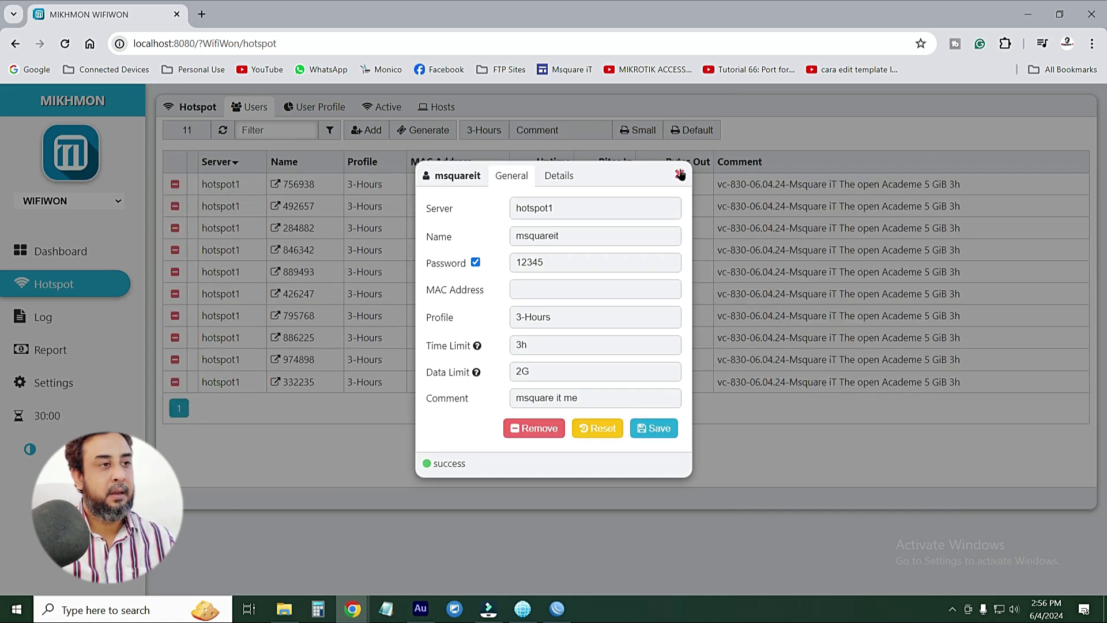
{"action": "left_click", "coordinate": [679, 174]}
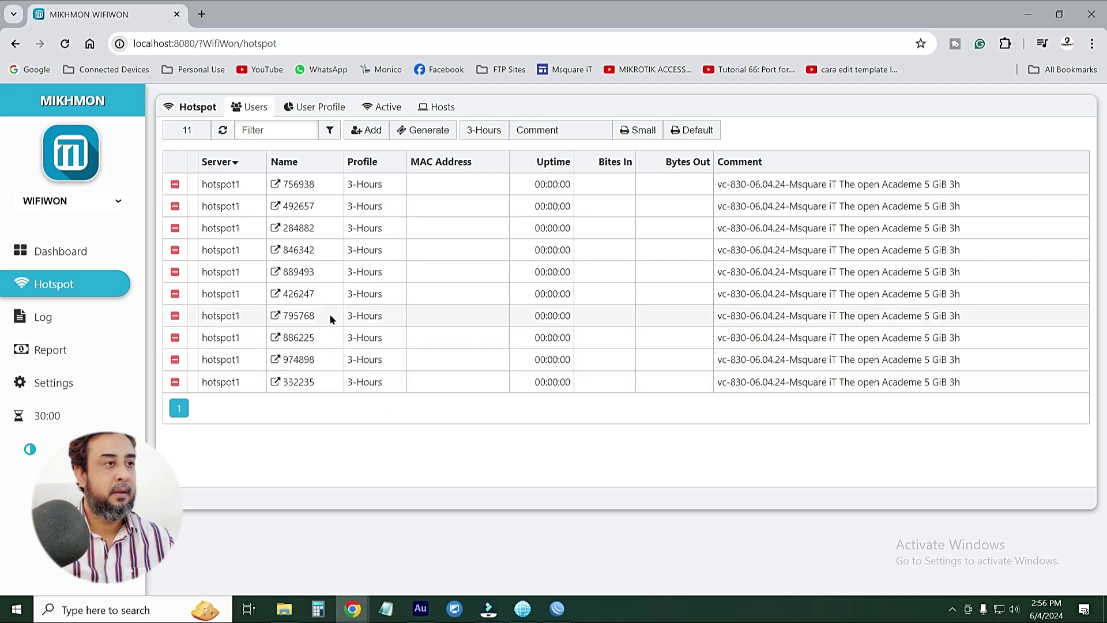
{"action": "left_click", "coordinate": [275, 130]}
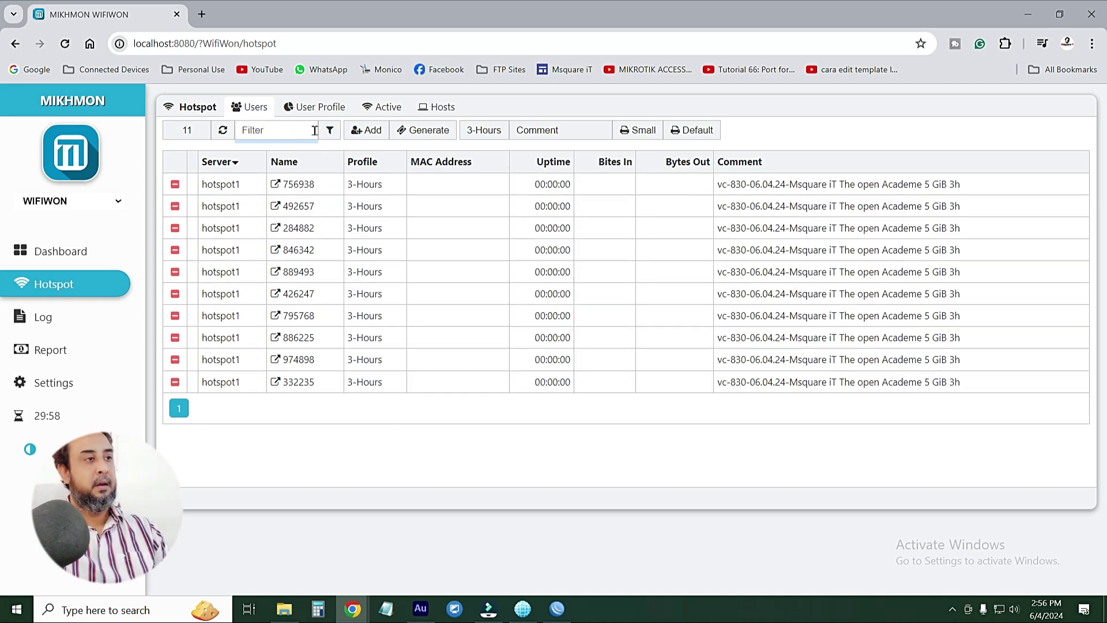
Filter the users list to msquareit and open that user
{"action": "type", "text": "msq"}
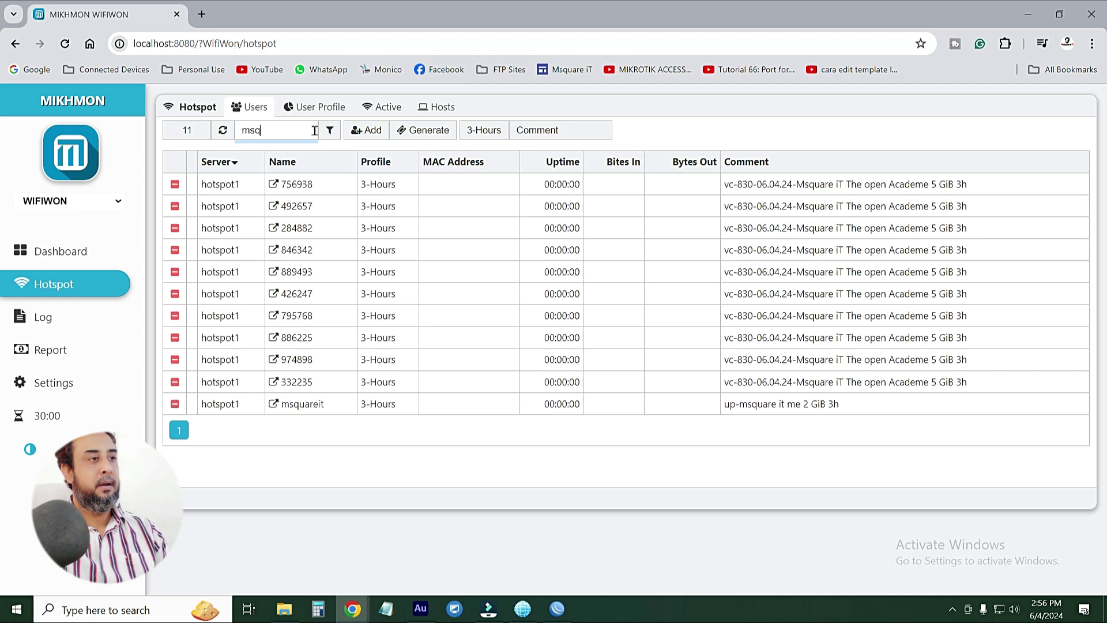
{"action": "type", "text": "uare"}
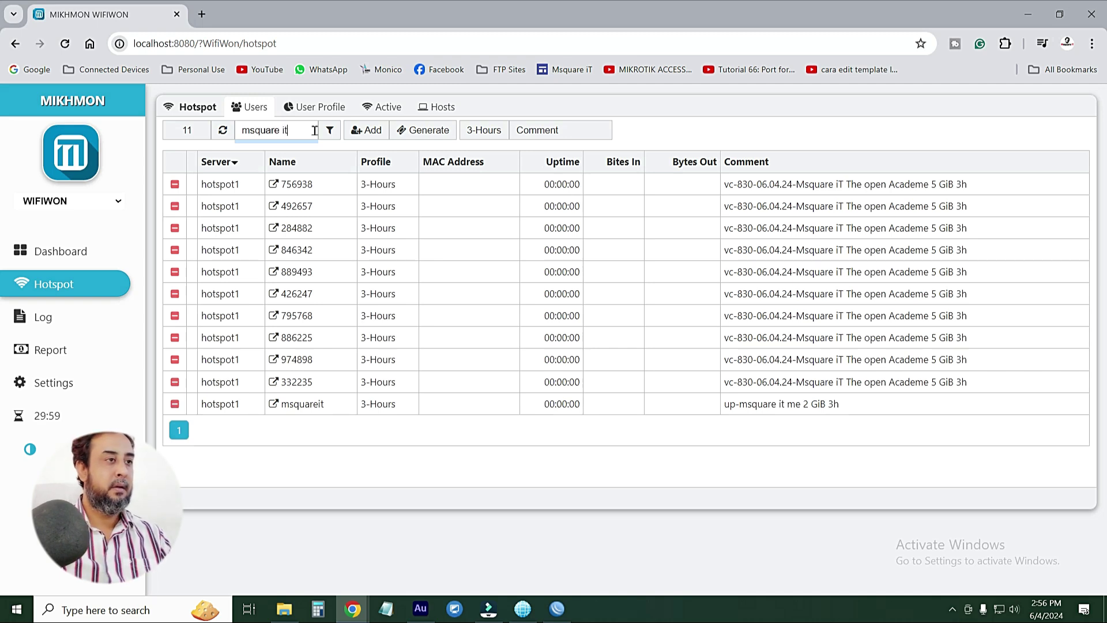
{"action": "type", "text": " it"}
{"action": "left_click", "coordinate": [282, 130]}
{"action": "key", "text": "BackSpace"}
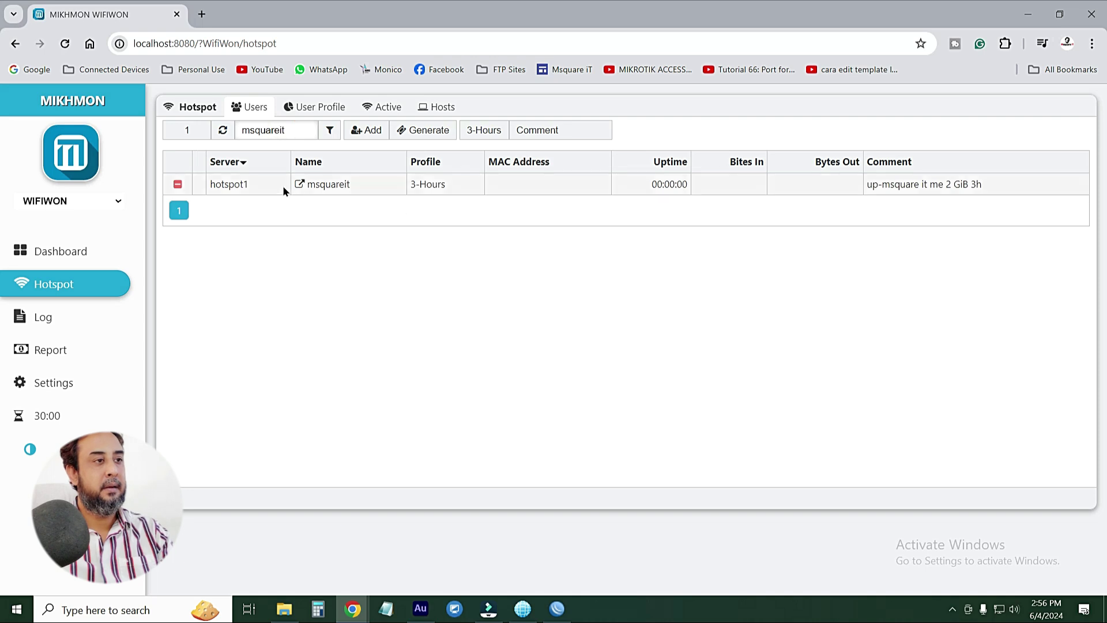
{"action": "left_click", "coordinate": [328, 185]}
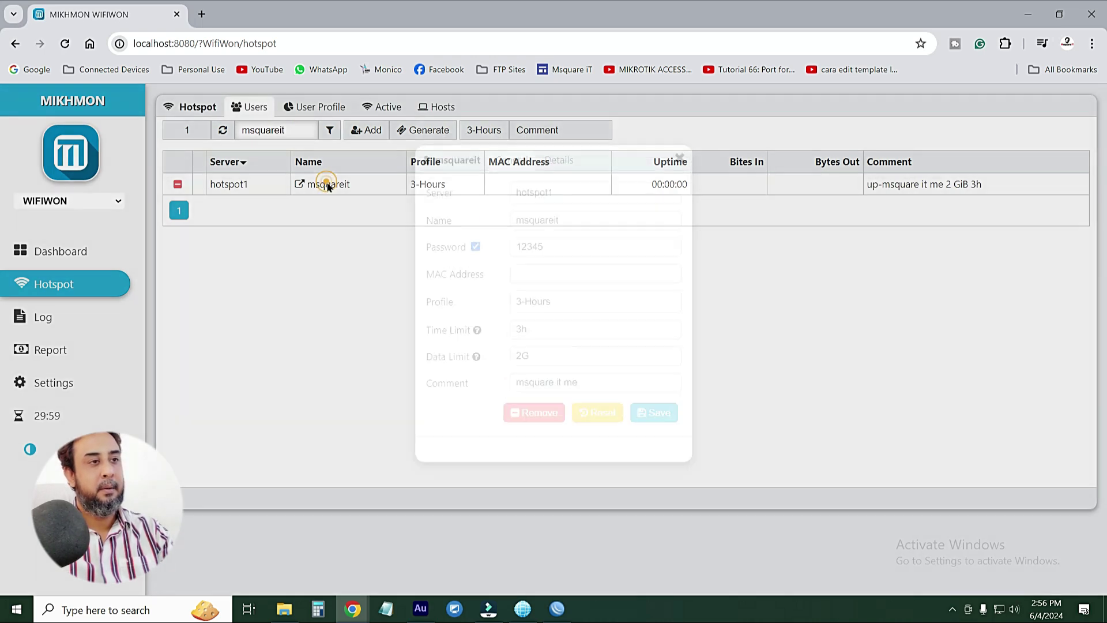
Check msquareit's details: 2 GiB data limit, uptime and empty expire date
{"action": "left_click", "coordinate": [559, 176]}
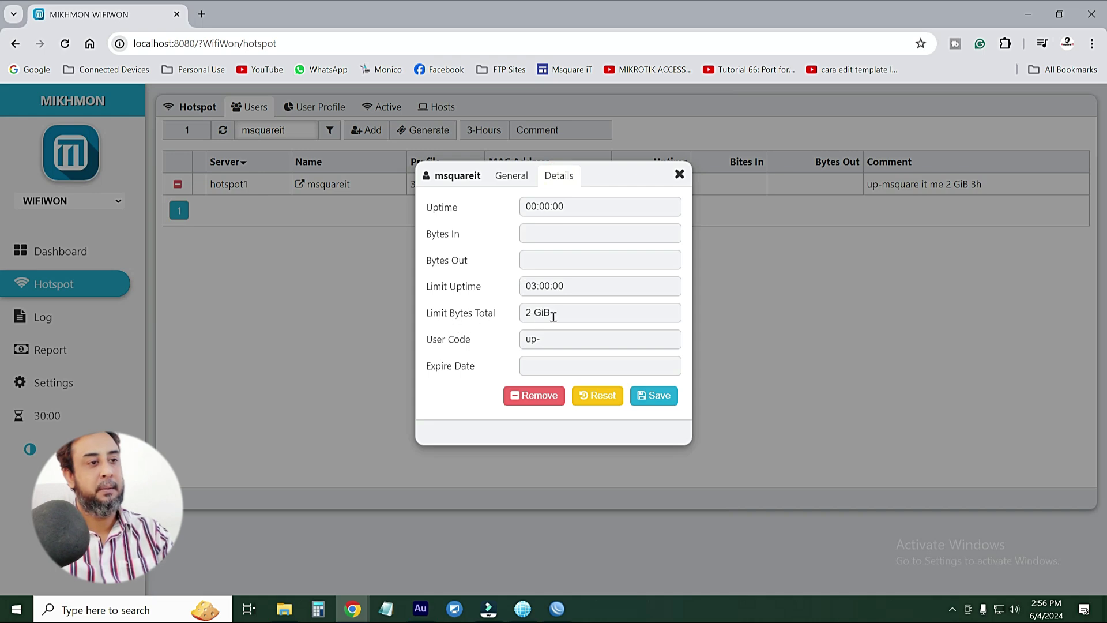
{"action": "left_click", "coordinate": [553, 314]}
{"action": "double_click", "coordinate": [560, 314]}
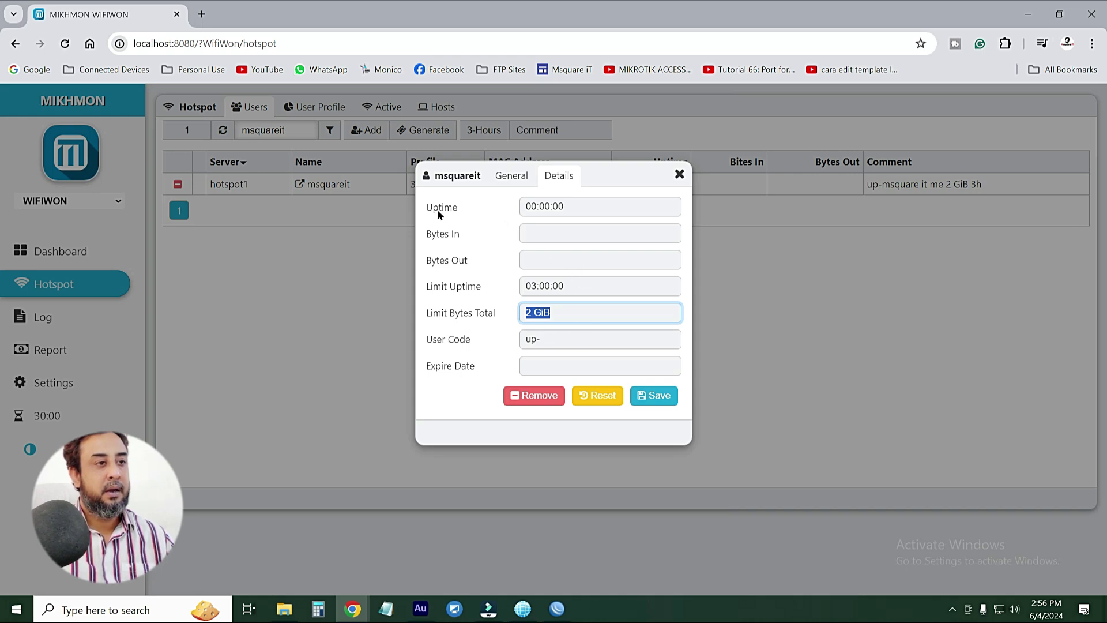
{"action": "left_click", "coordinate": [576, 206]}
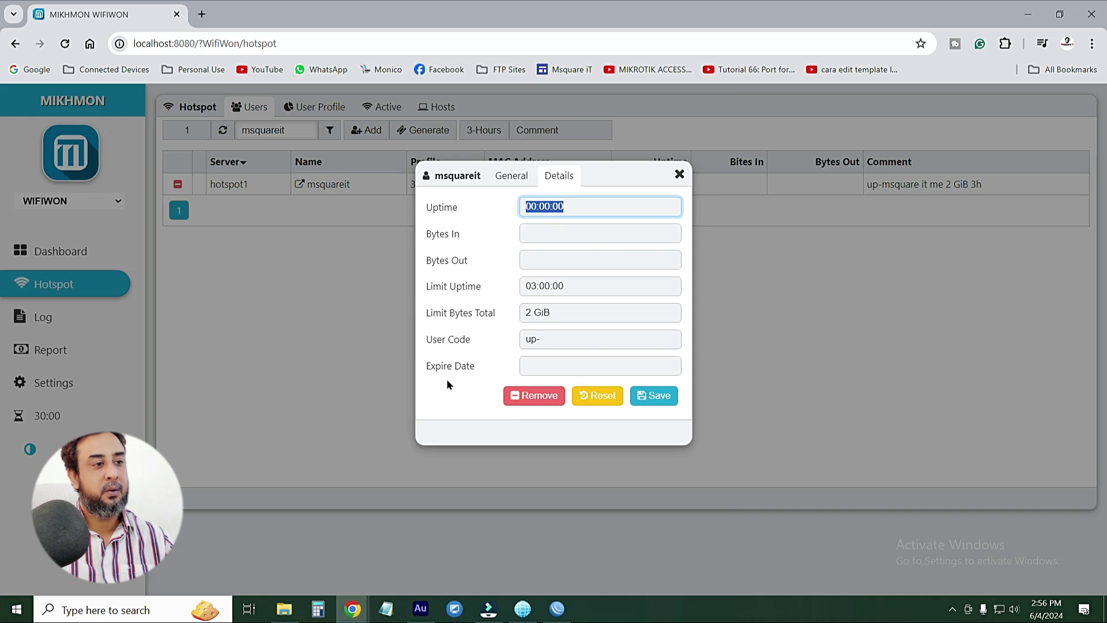
{"action": "left_click", "coordinate": [533, 368]}
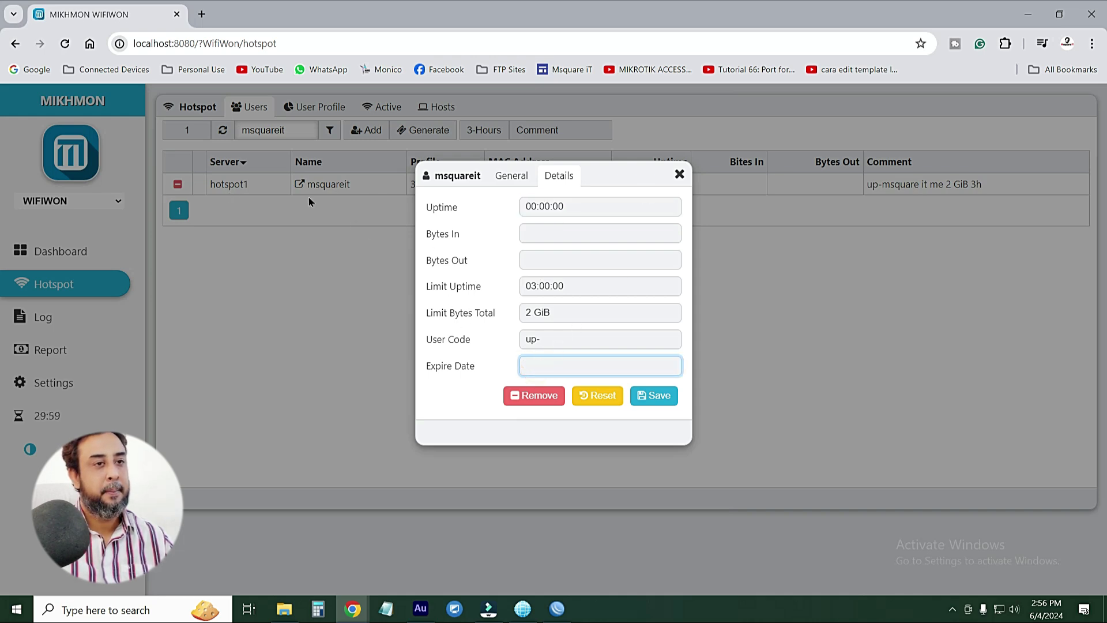
{"action": "left_click", "coordinate": [680, 175]}
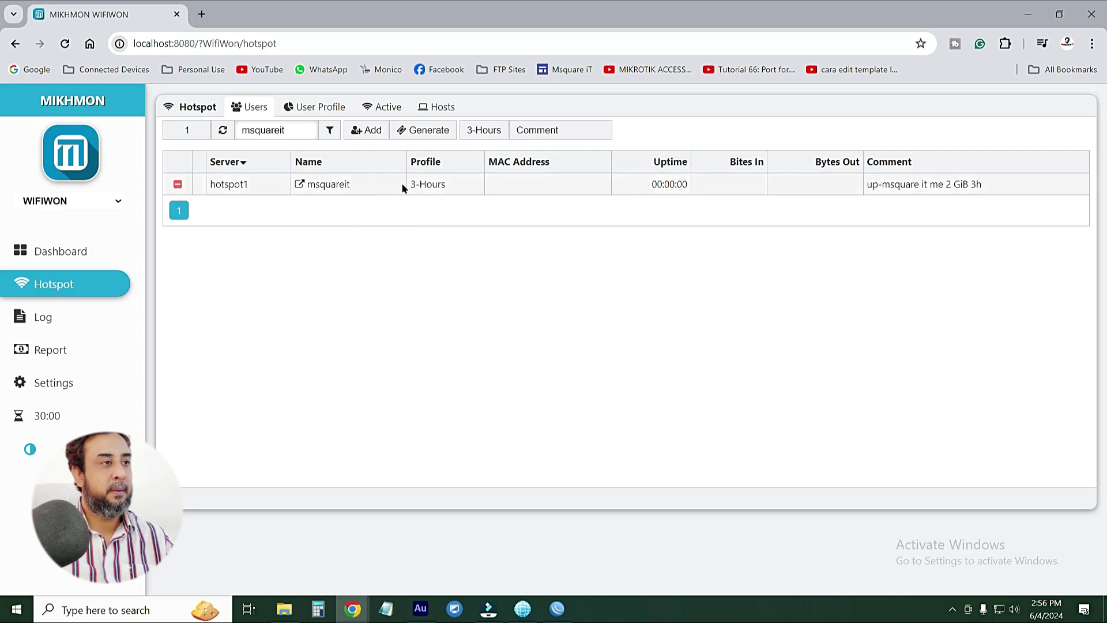
{"action": "left_click", "coordinate": [310, 109]}
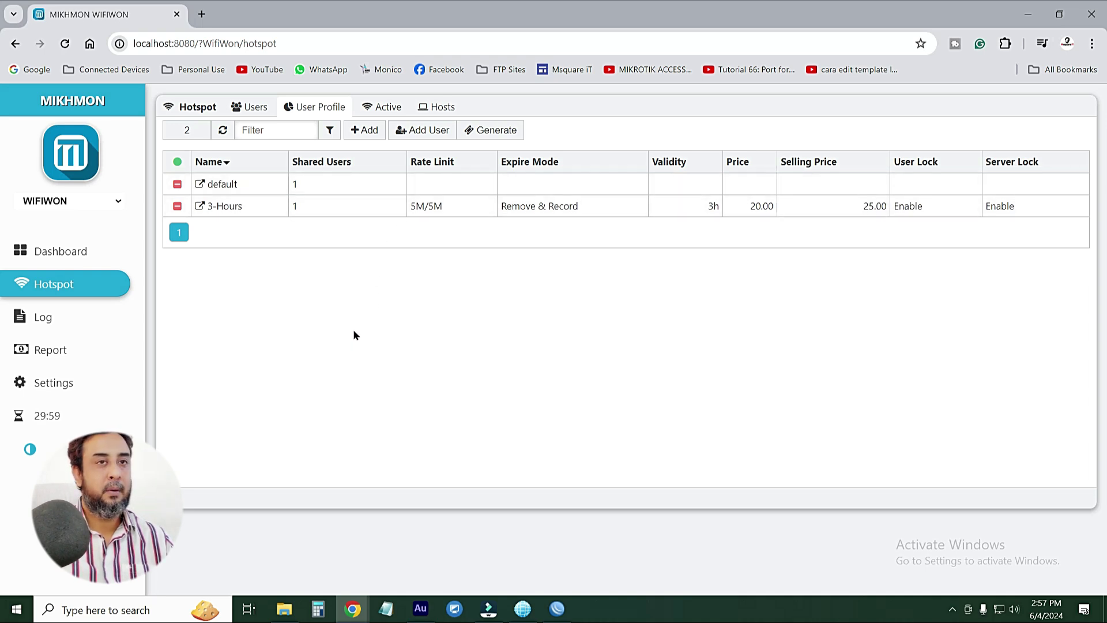
Minimize both browser windows and close File Explorer
{"action": "left_click", "coordinate": [1036, 22]}
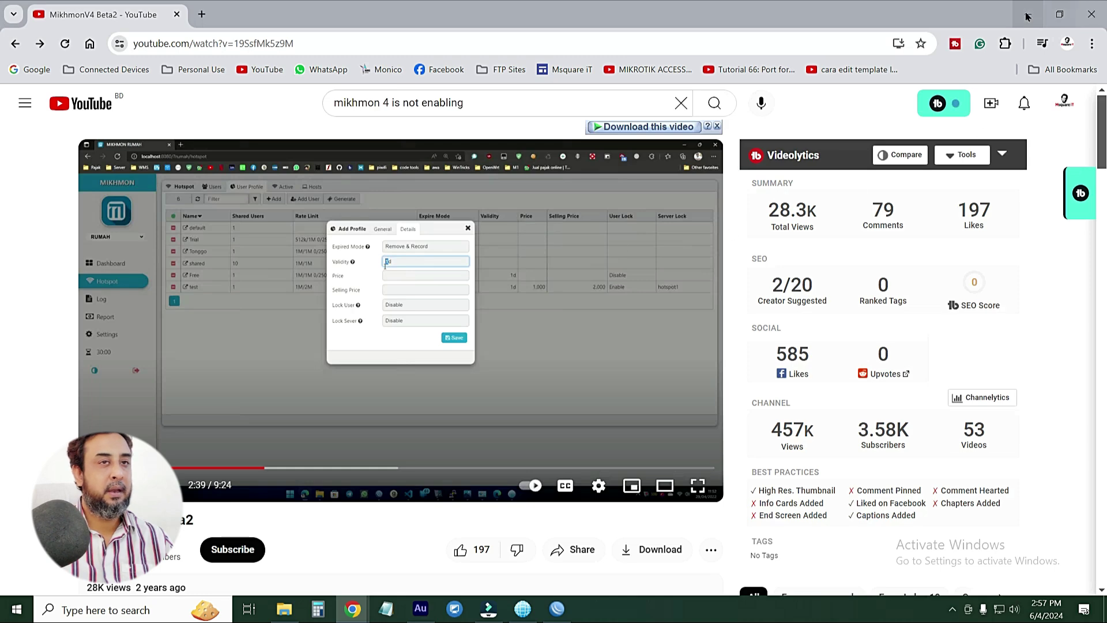
{"action": "left_click", "coordinate": [1028, 12]}
{"action": "left_click", "coordinate": [1091, 7]}
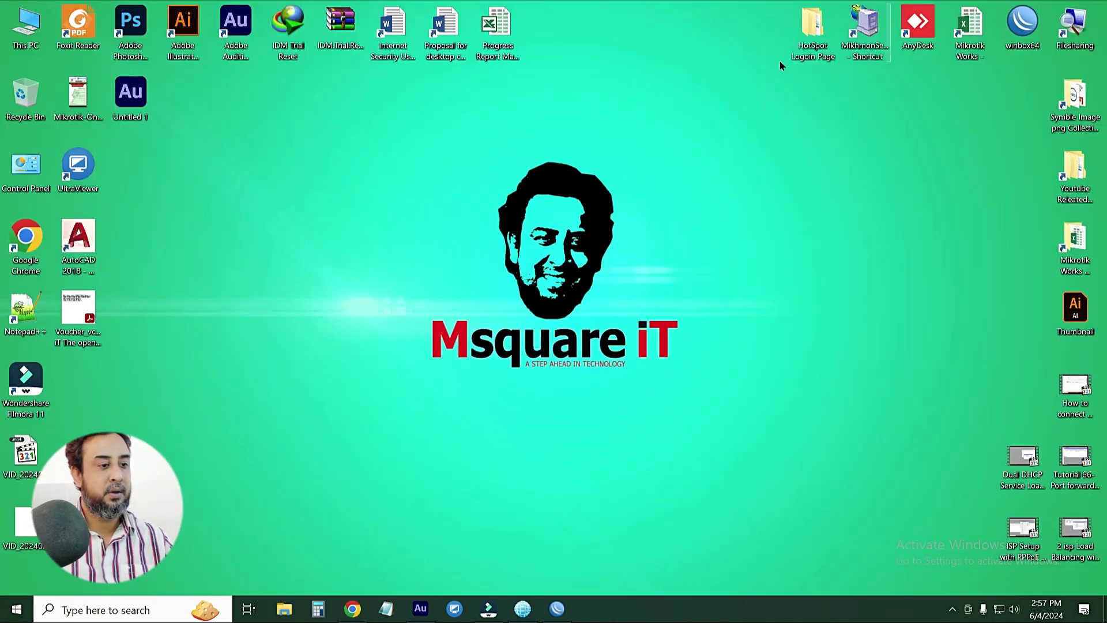
Refresh the desktop twice and bring up the WinBox session to 192.168.1.1
{"action": "right_click", "coordinate": [318, 149]}
{"action": "left_click", "coordinate": [356, 203]}
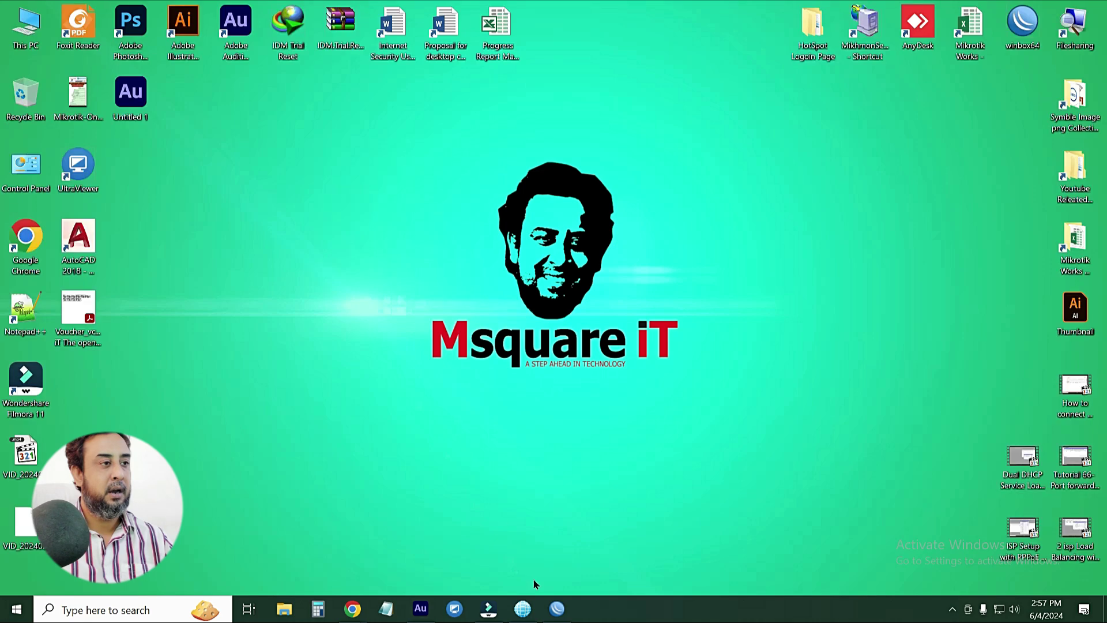
{"action": "right_click", "coordinate": [318, 201]}
{"action": "left_click", "coordinate": [357, 260]}
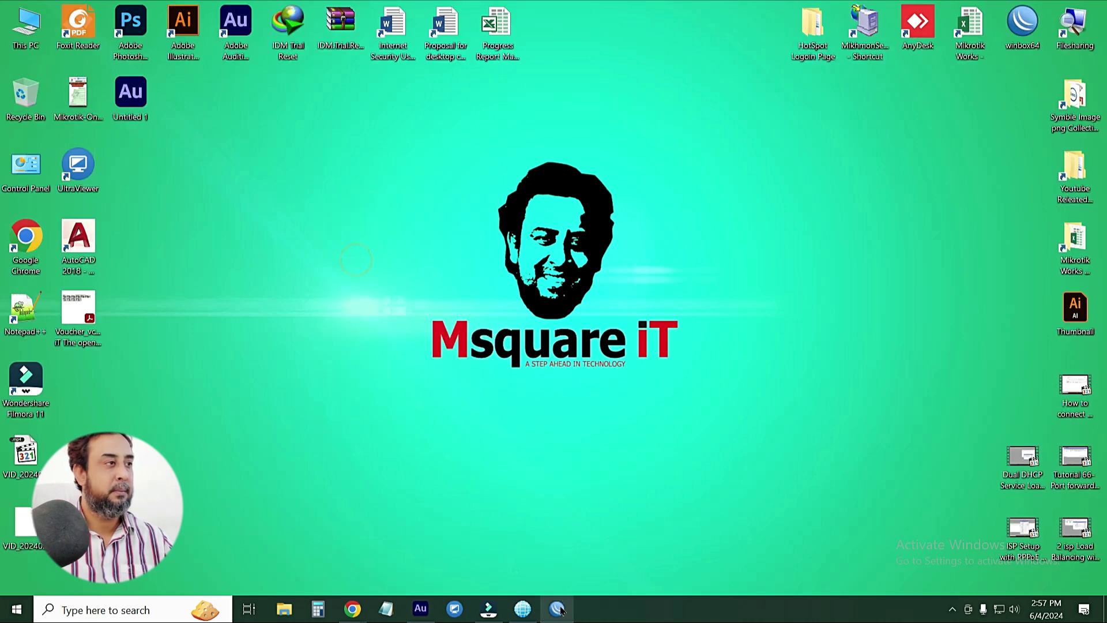
{"action": "left_click", "coordinate": [559, 609]}
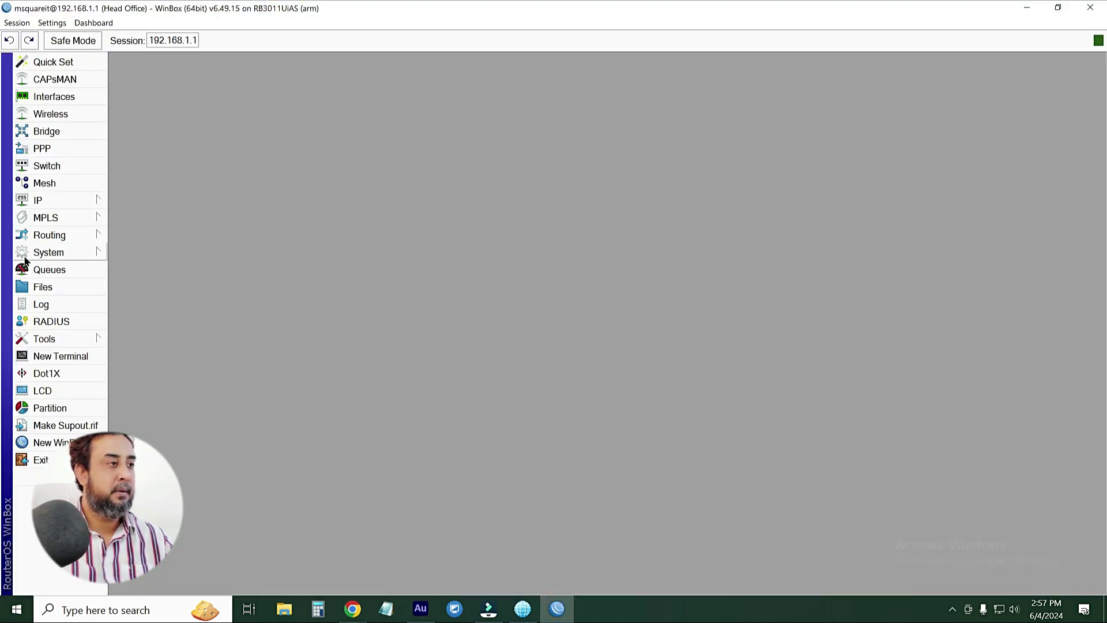
{"action": "left_click", "coordinate": [57, 257]}
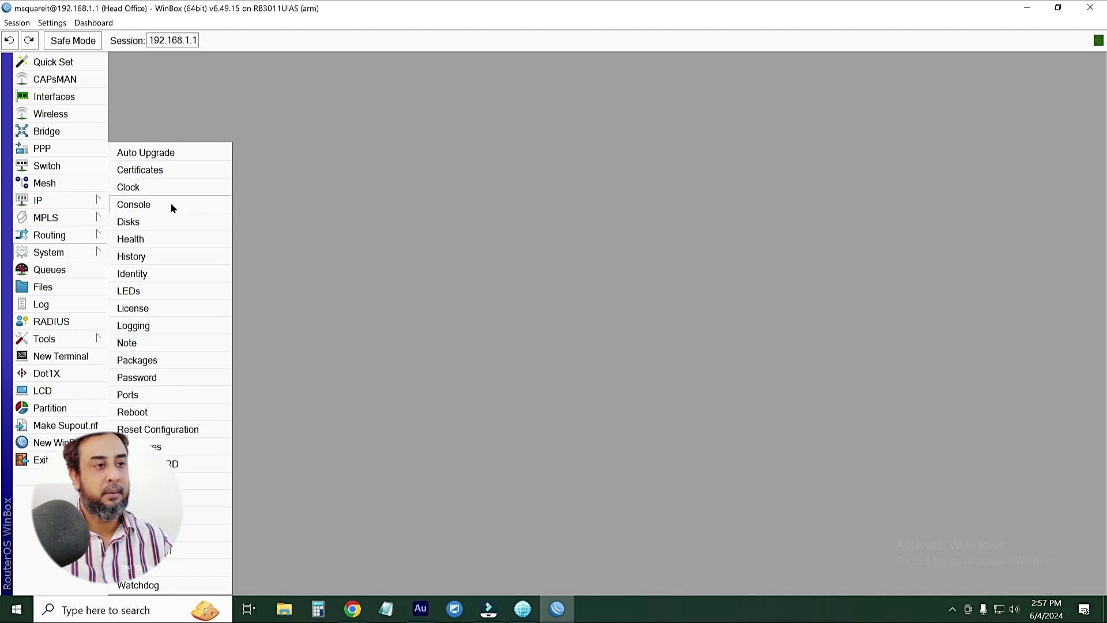
{"action": "left_click", "coordinate": [150, 188]}
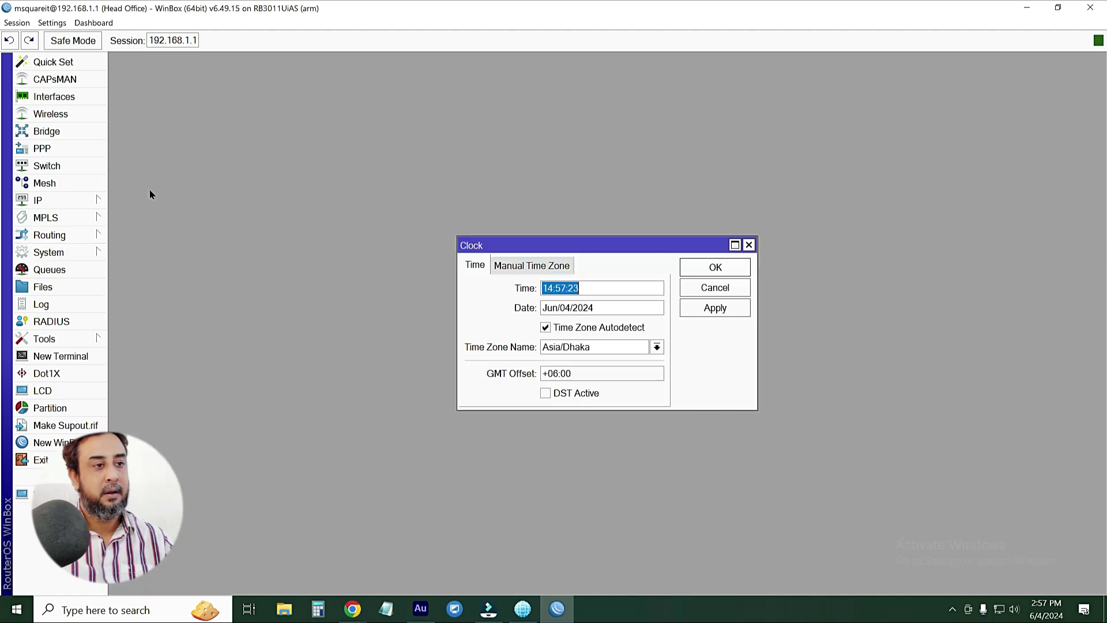
{"action": "left_click", "coordinate": [618, 348]}
{"action": "double_click", "coordinate": [600, 348]}
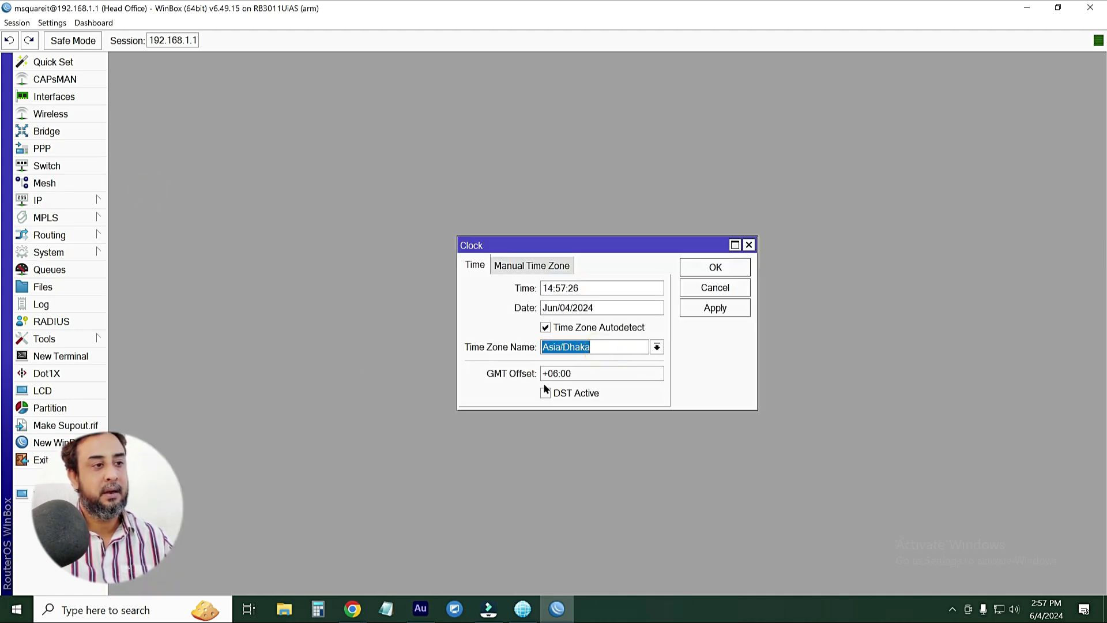
{"action": "double_click", "coordinate": [581, 373]}
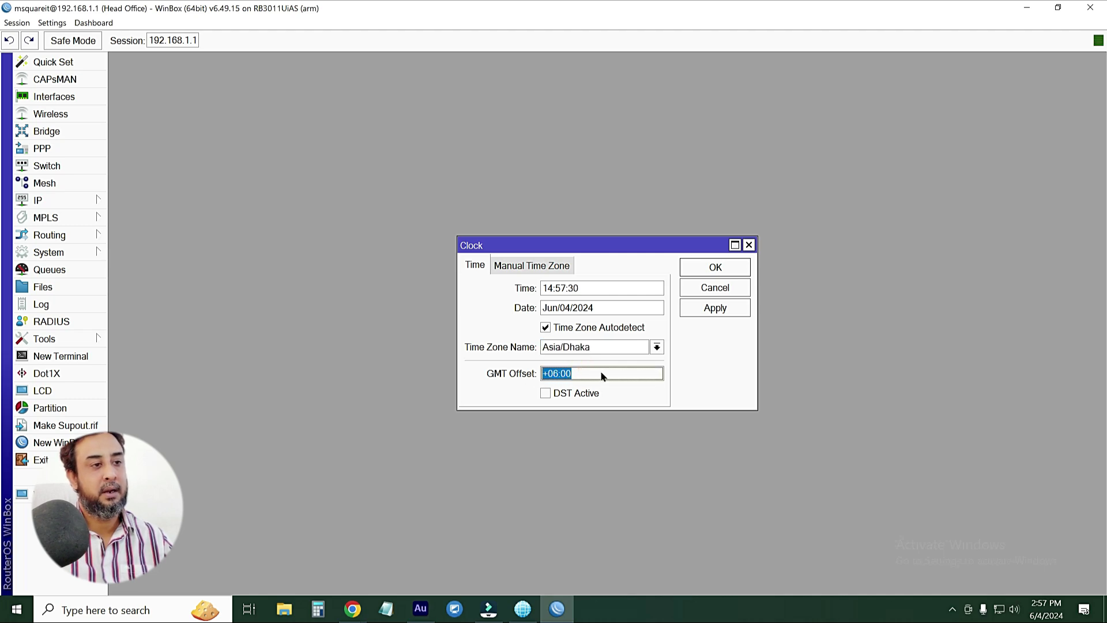
{"action": "left_click", "coordinate": [527, 268]}
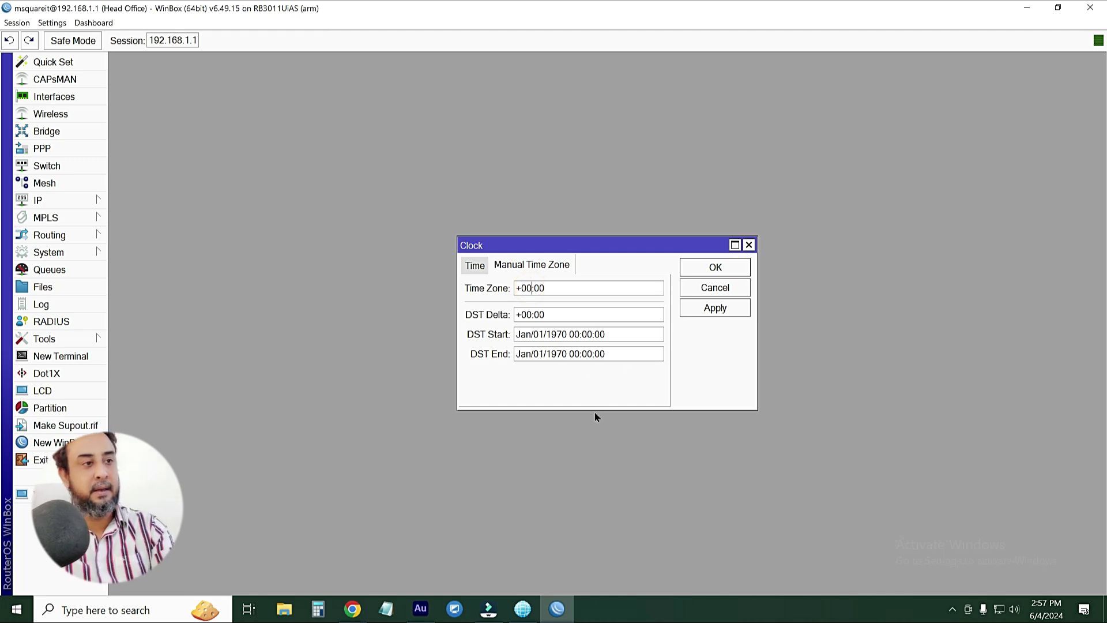
{"action": "key", "text": "BackSpace"}
{"action": "type", "text": "6"}
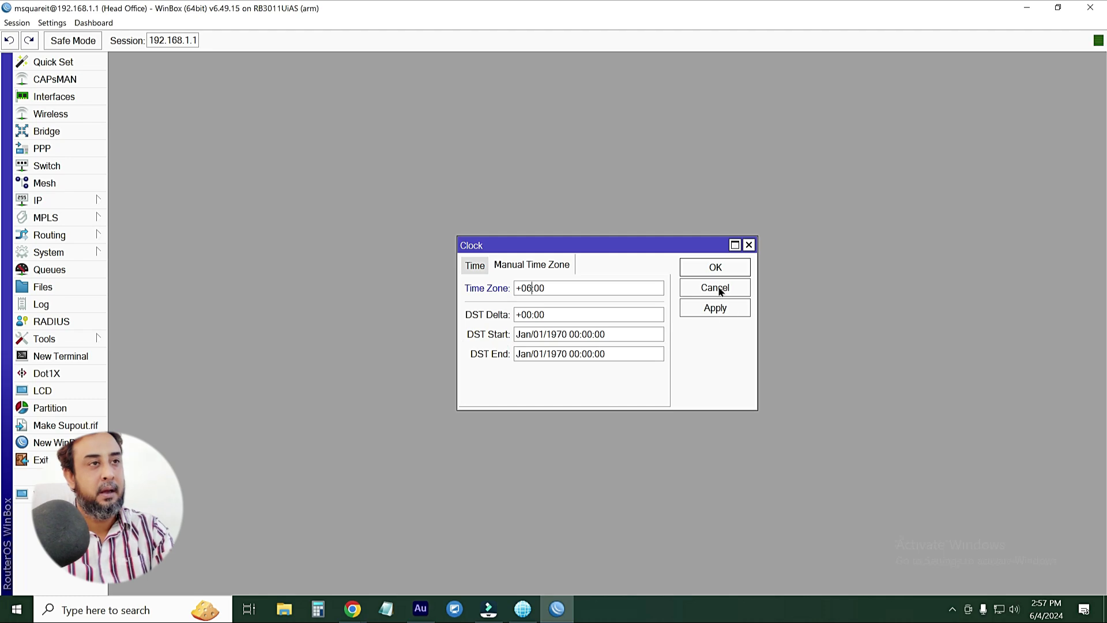
{"action": "left_click", "coordinate": [718, 288]}
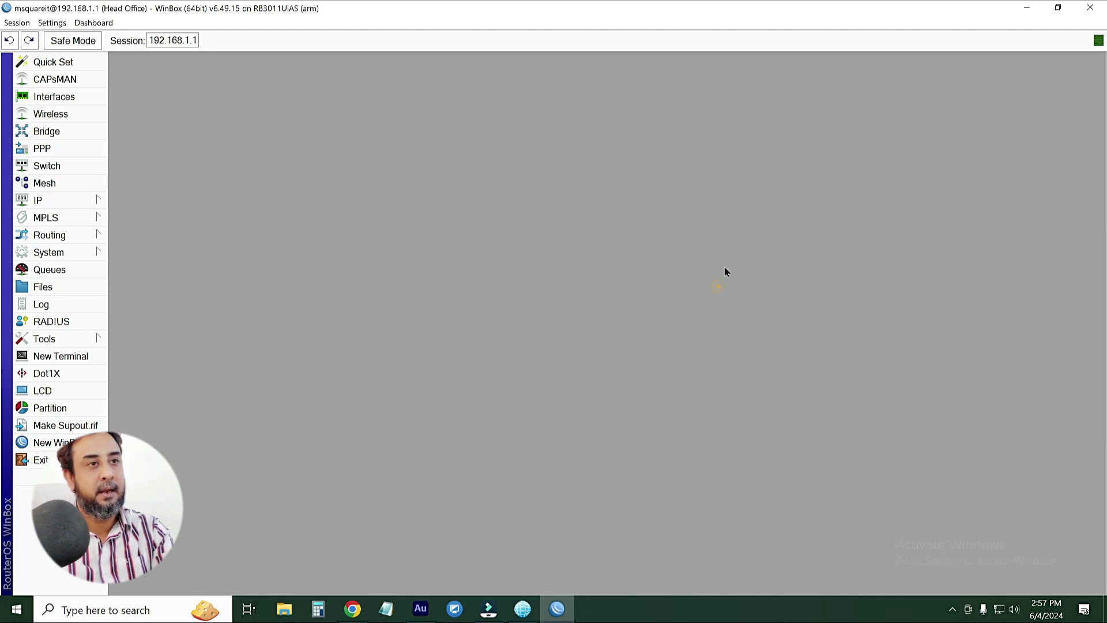
Add the router time to the WinBox toolbar, then minimize WinBox
{"action": "right_click", "coordinate": [736, 38]}
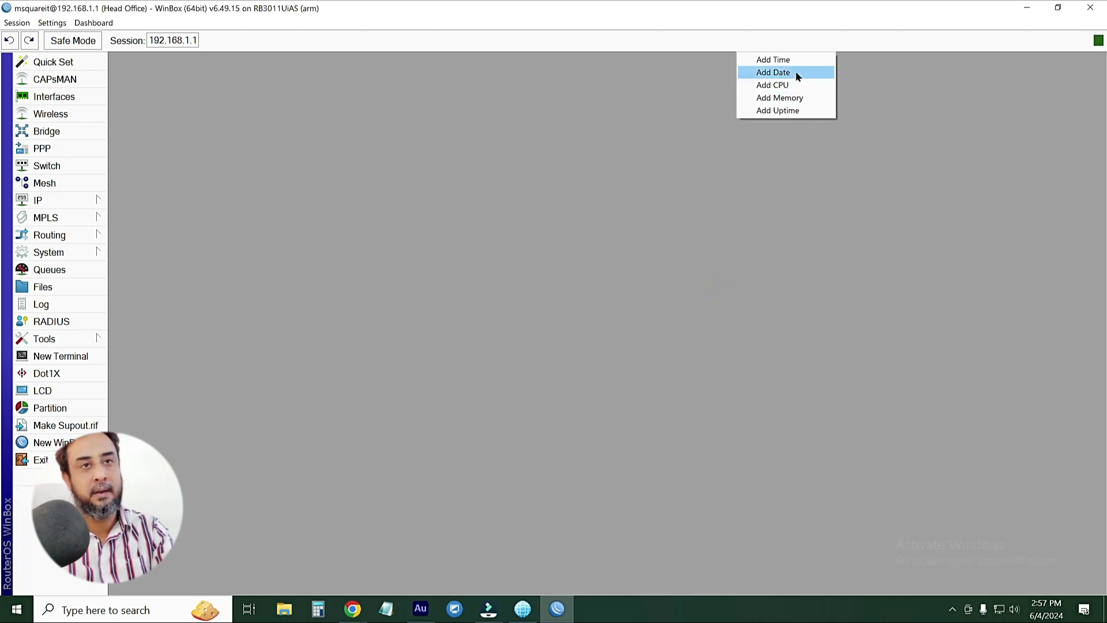
{"action": "left_click", "coordinate": [778, 60]}
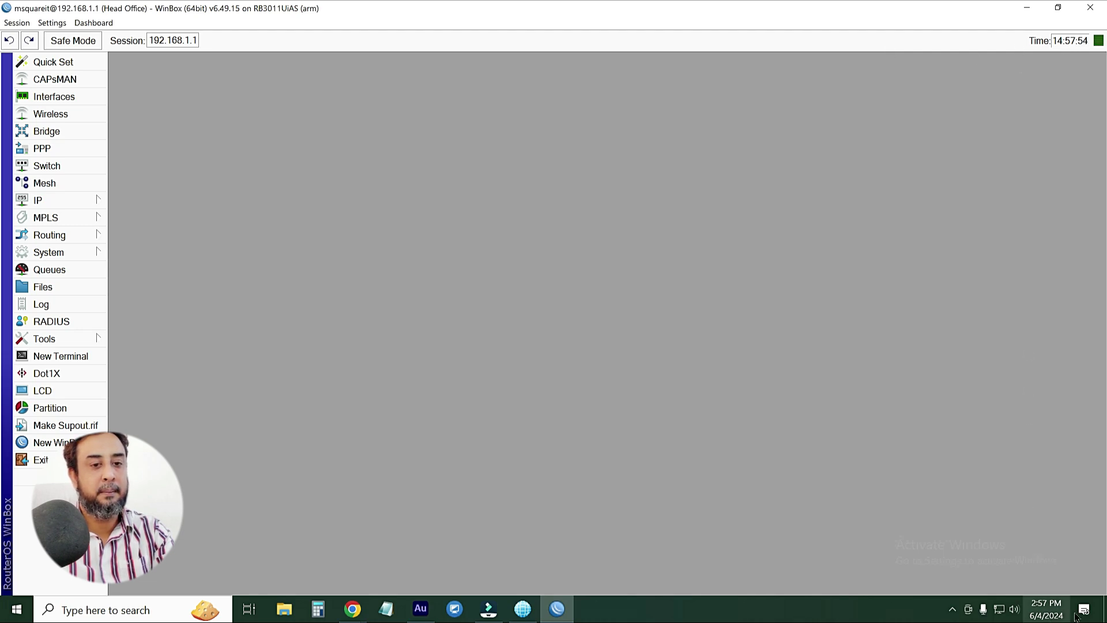
{"action": "mouse_move", "coordinate": [1050, 613]}
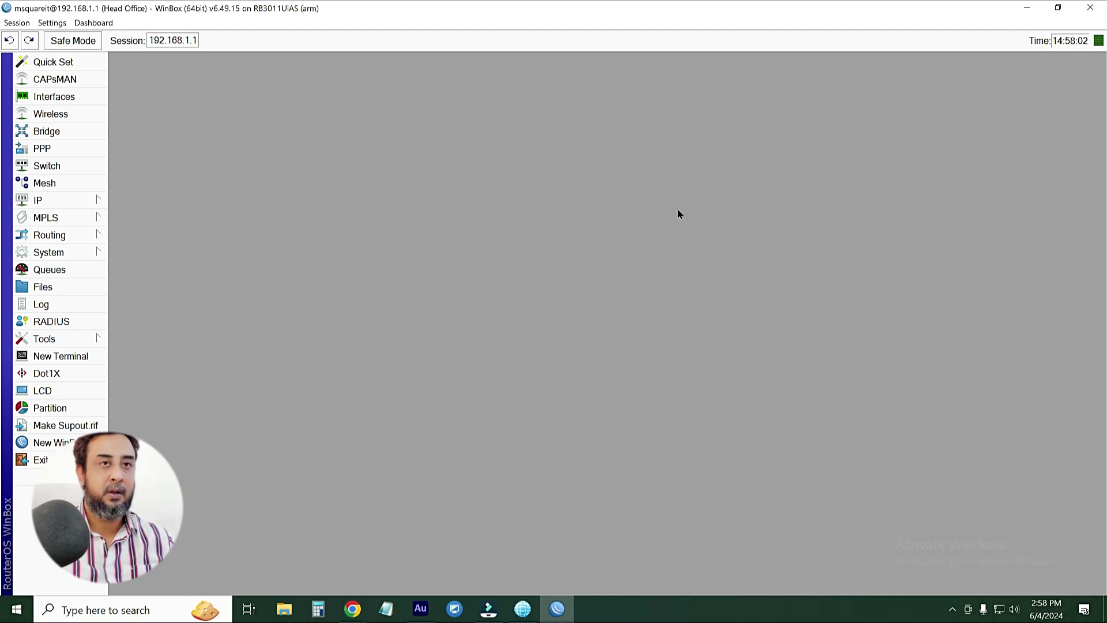
{"action": "left_click", "coordinate": [1027, 7]}
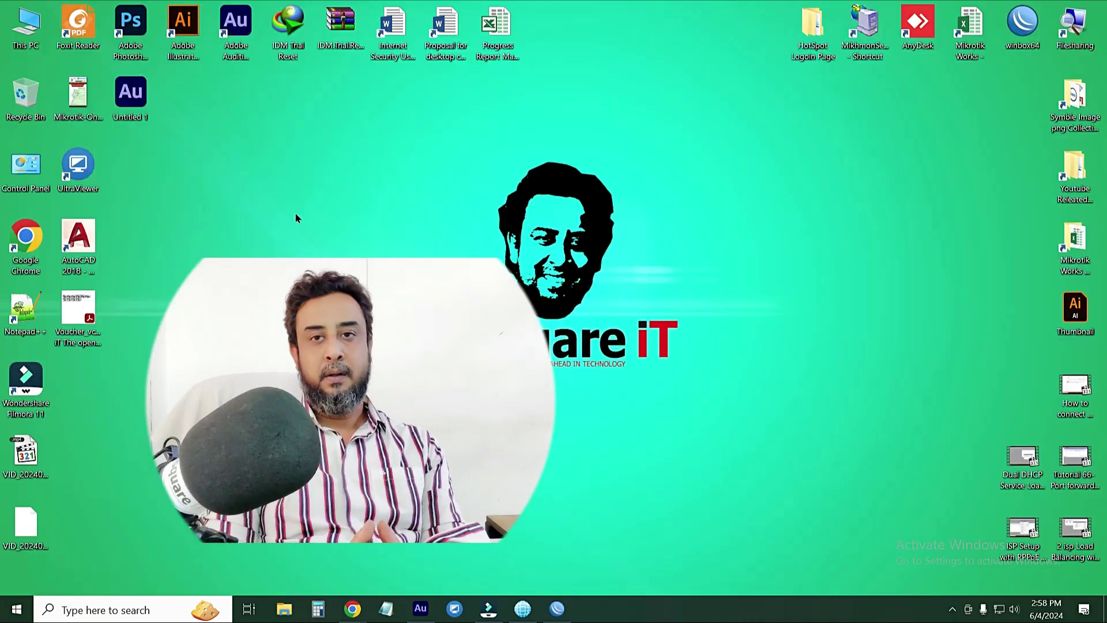